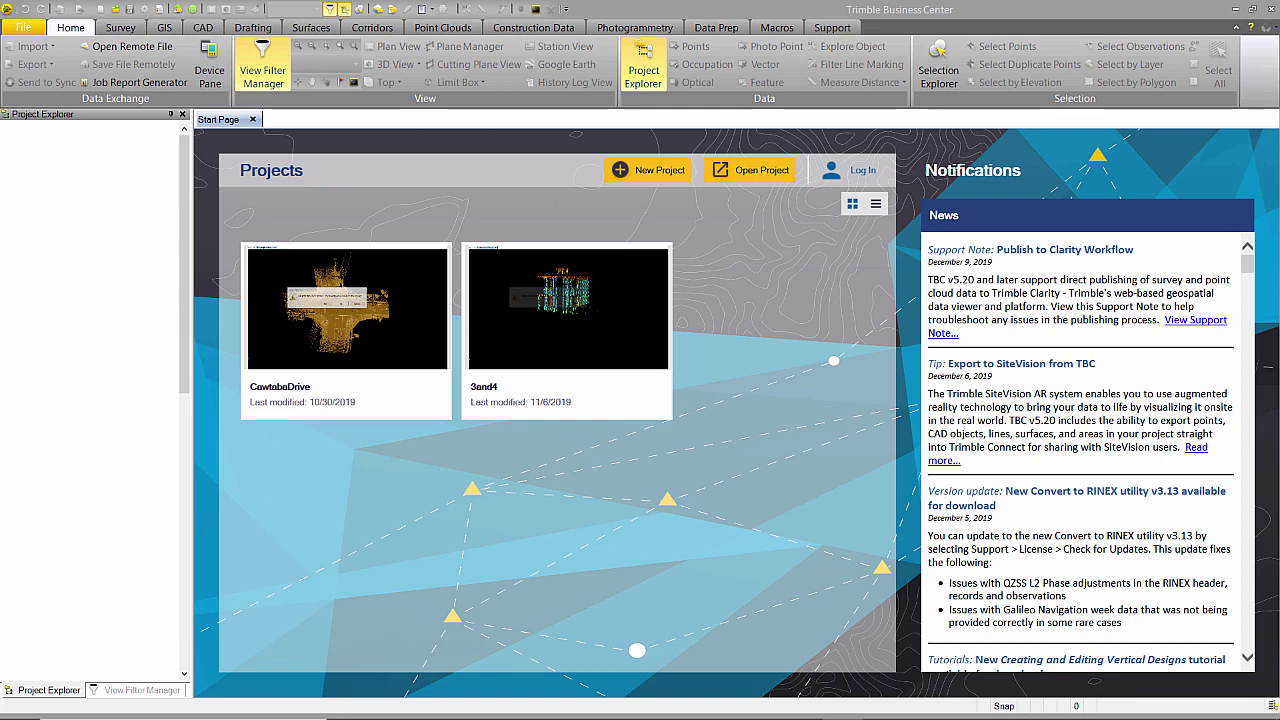
Create a new project from the US Survey Foot Scale Only template.
{"action": "left_click", "coordinate": [660, 171]}
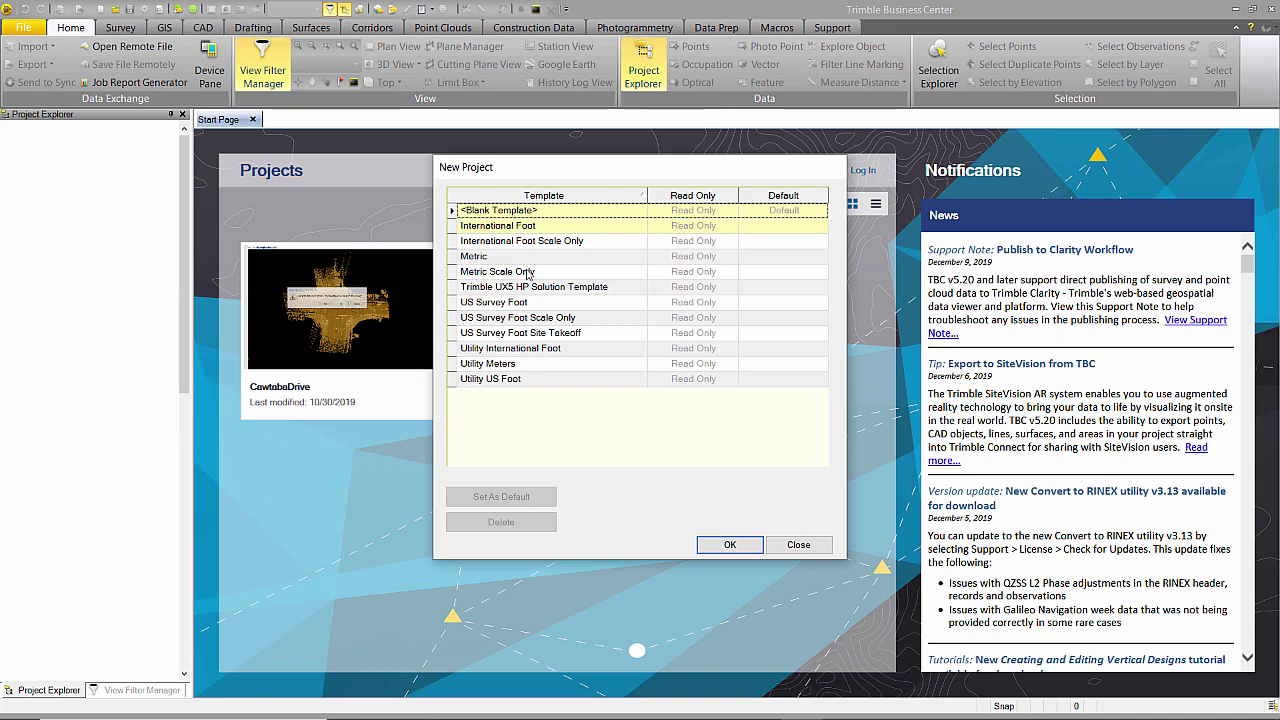
{"action": "left_click", "coordinate": [550, 320]}
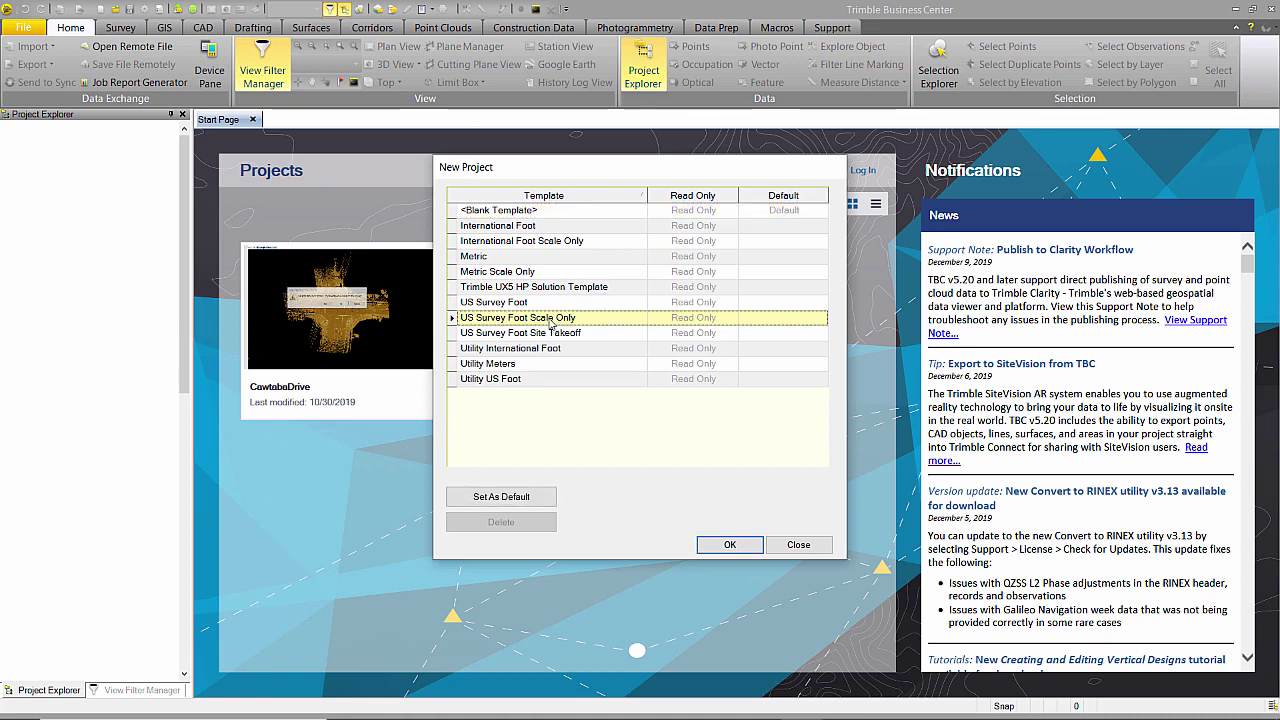
{"action": "left_click", "coordinate": [729, 544]}
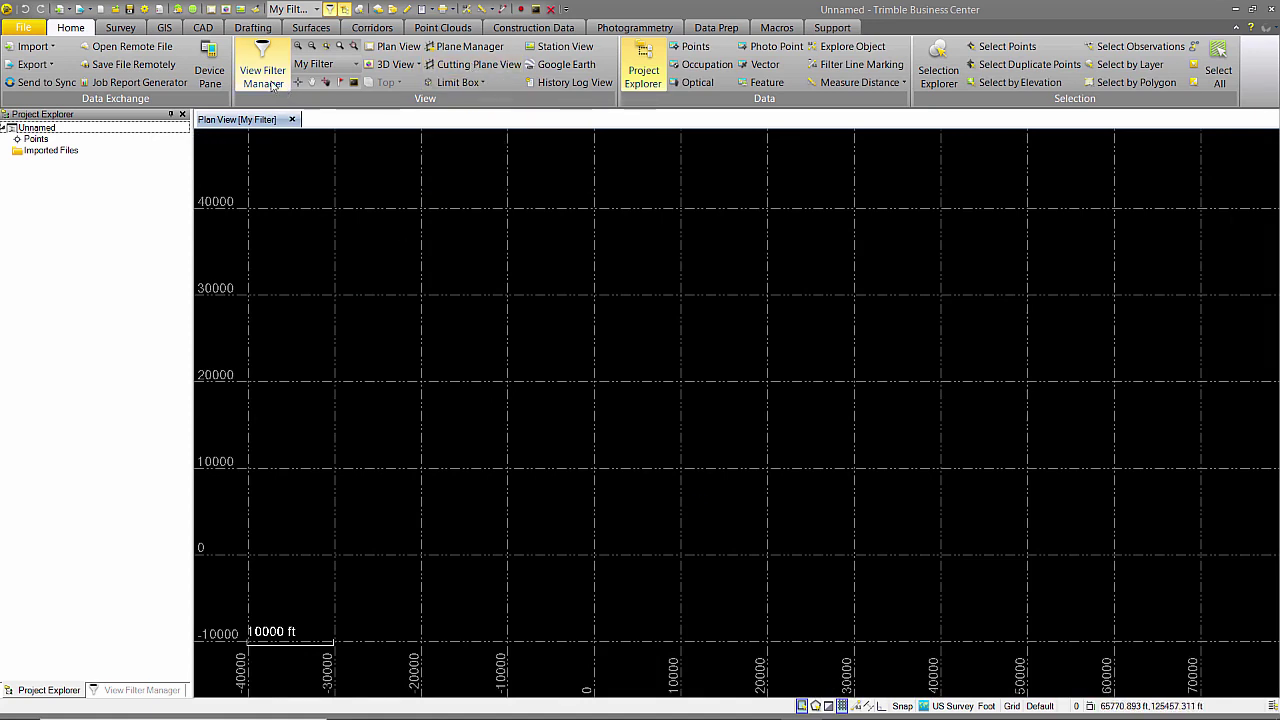
Review the display theme and graphics window settings in the program options.
{"action": "left_click", "coordinate": [22, 31]}
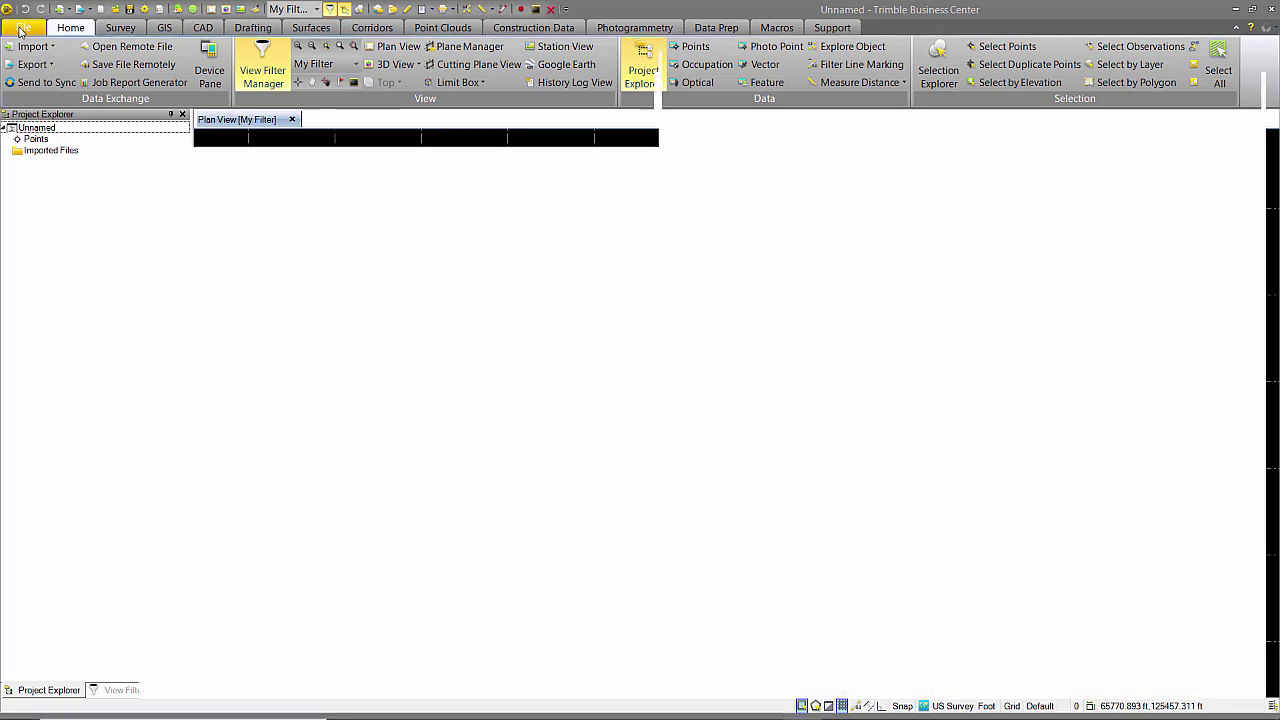
{"action": "left_click", "coordinate": [60, 252]}
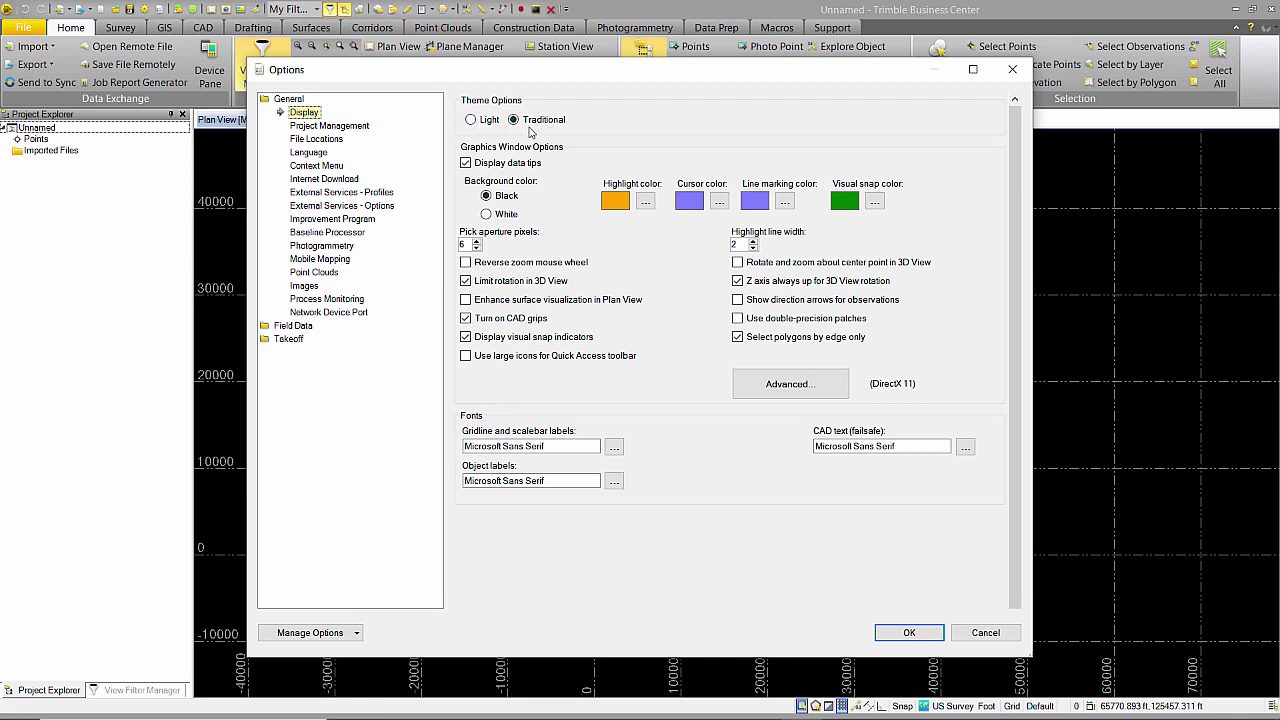
{"action": "left_click", "coordinate": [905, 633]}
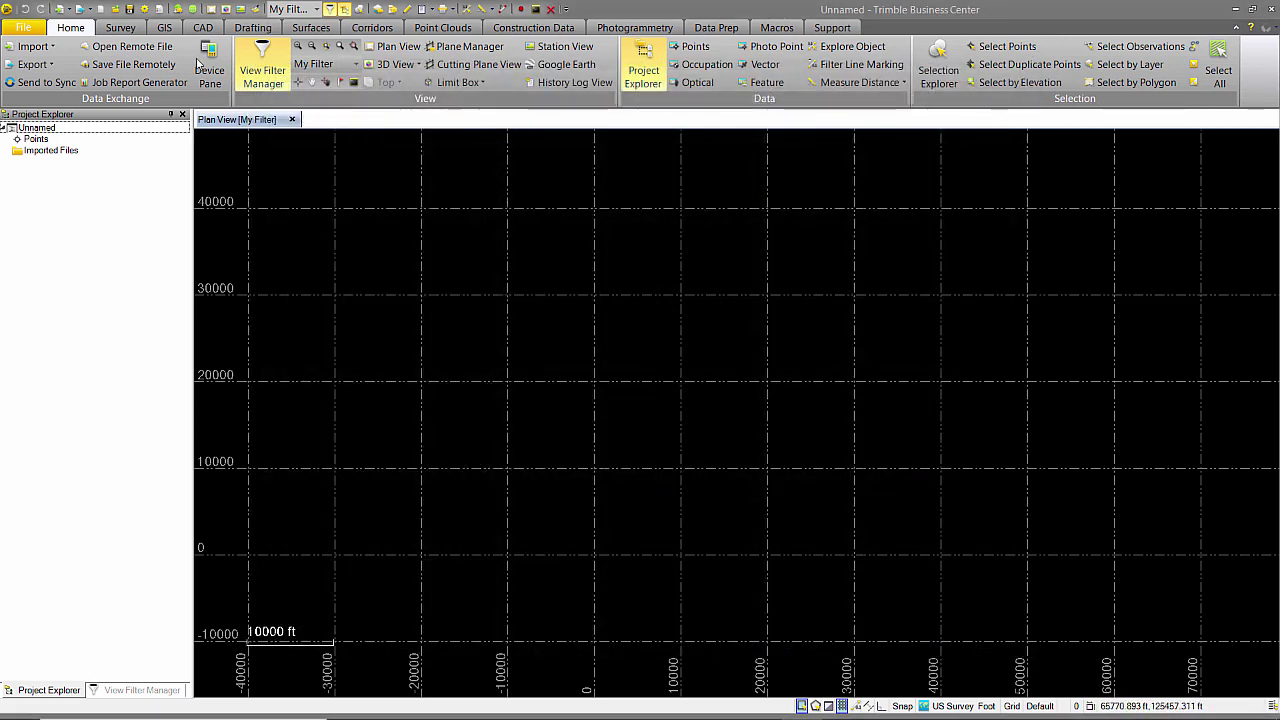
Set the point cloud rendering memory cache size to 8 GB in the program options.
{"action": "left_click", "coordinate": [31, 28]}
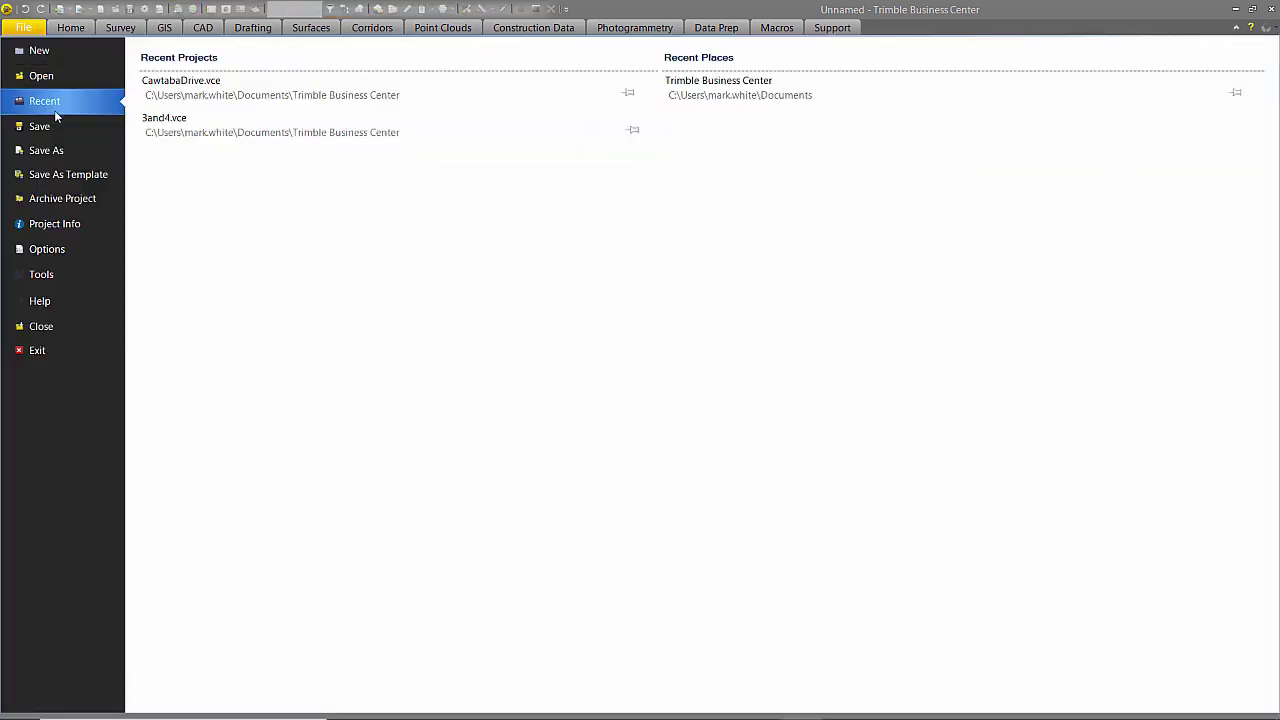
{"action": "left_click", "coordinate": [67, 250]}
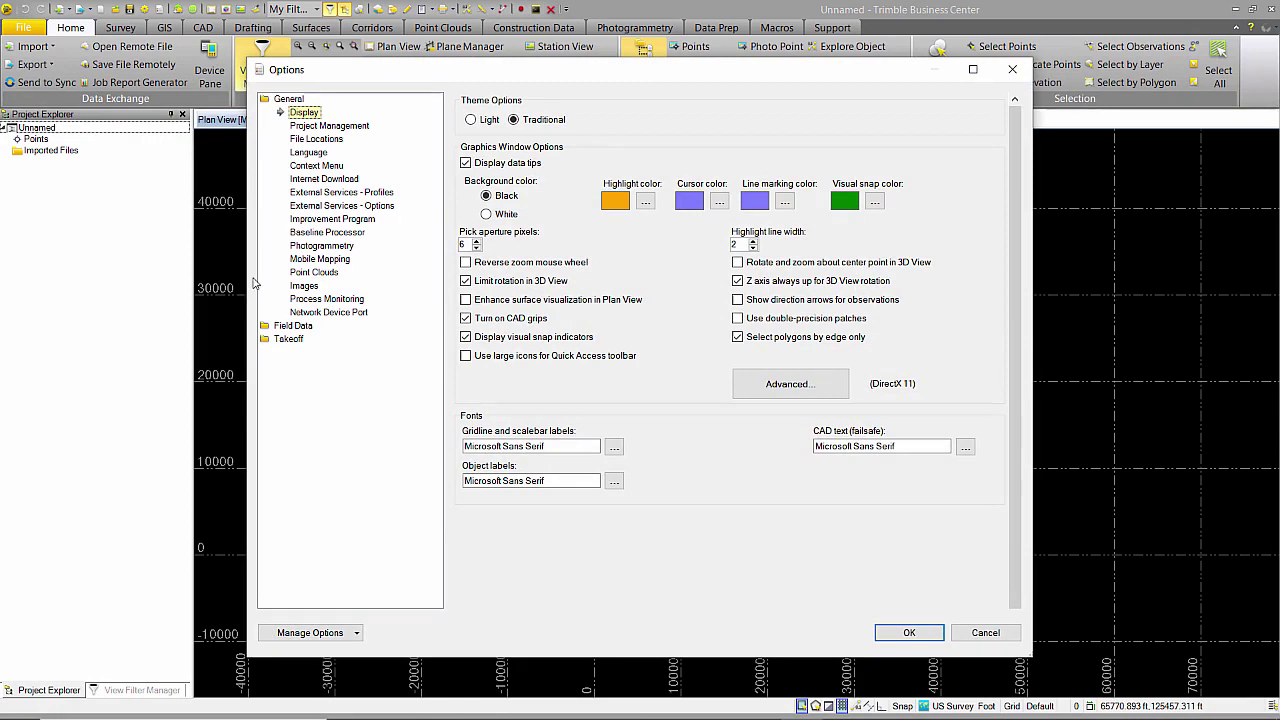
{"action": "left_click", "coordinate": [318, 273]}
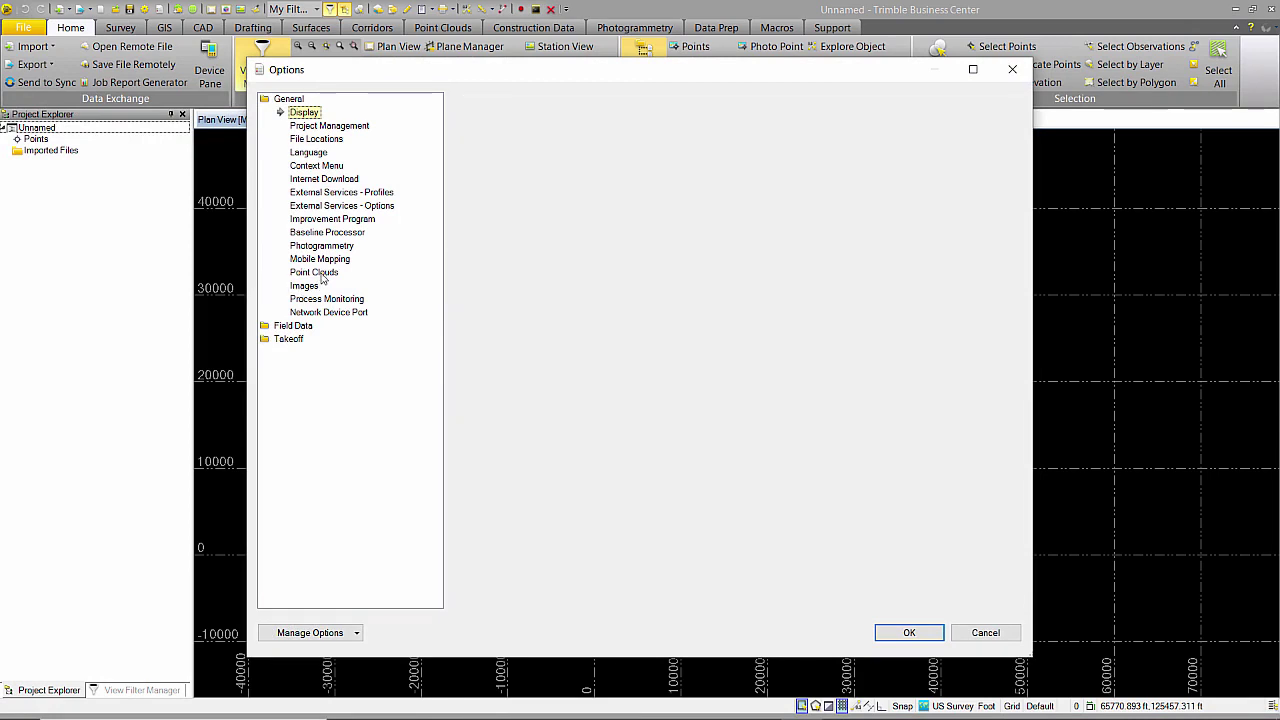
{"action": "left_click", "coordinate": [508, 228]}
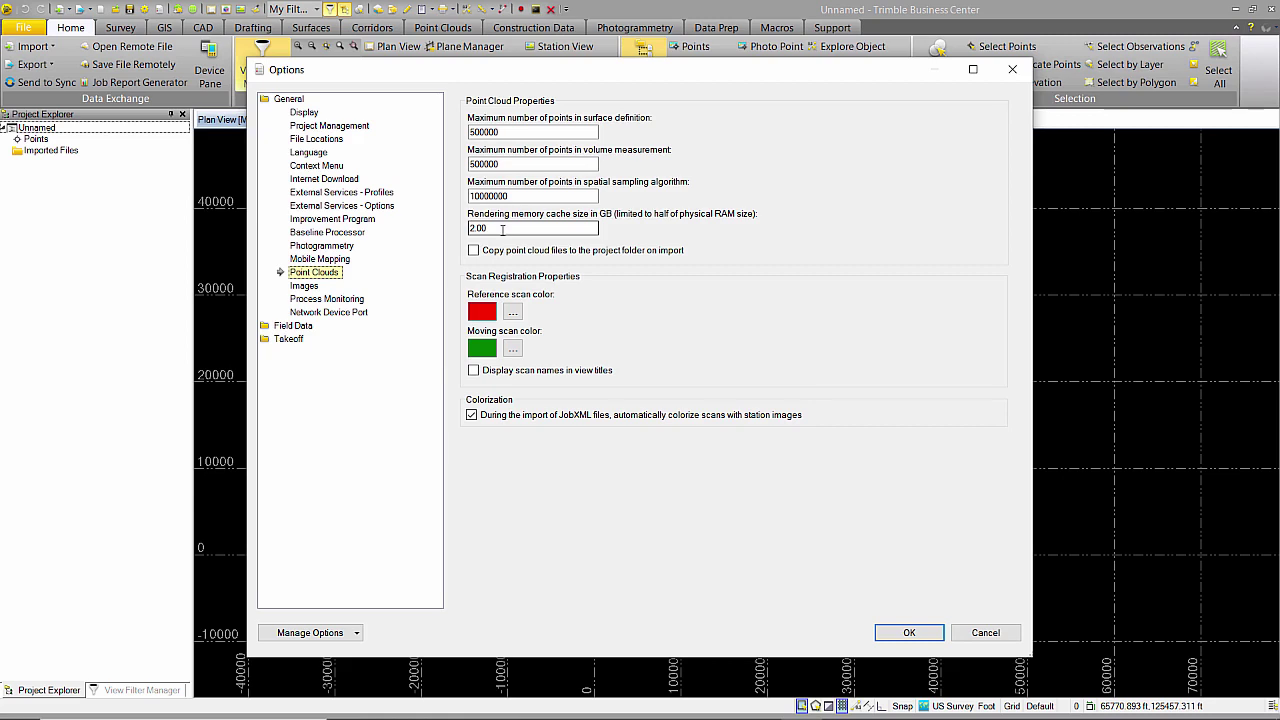
{"action": "left_click_drag", "start_coordinate": [502, 230], "coordinate": [442, 231]}
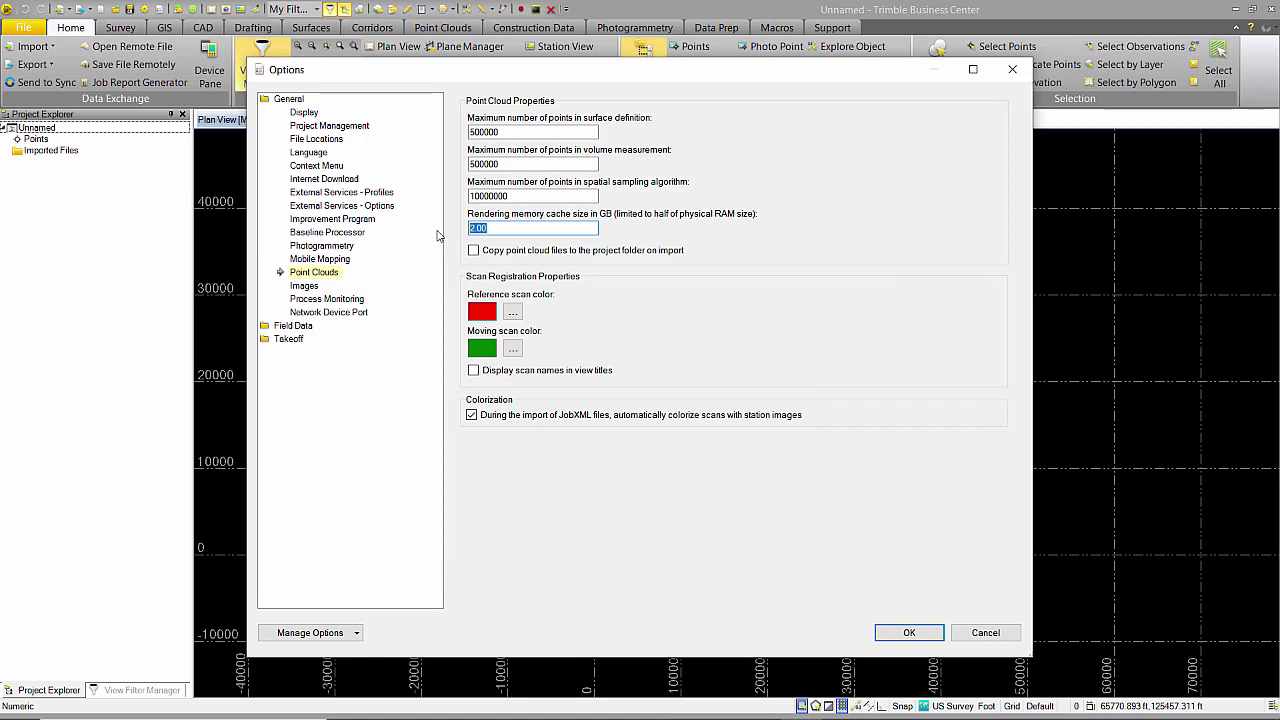
{"action": "type", "text": "8"}
{"action": "left_click", "coordinate": [907, 633]}
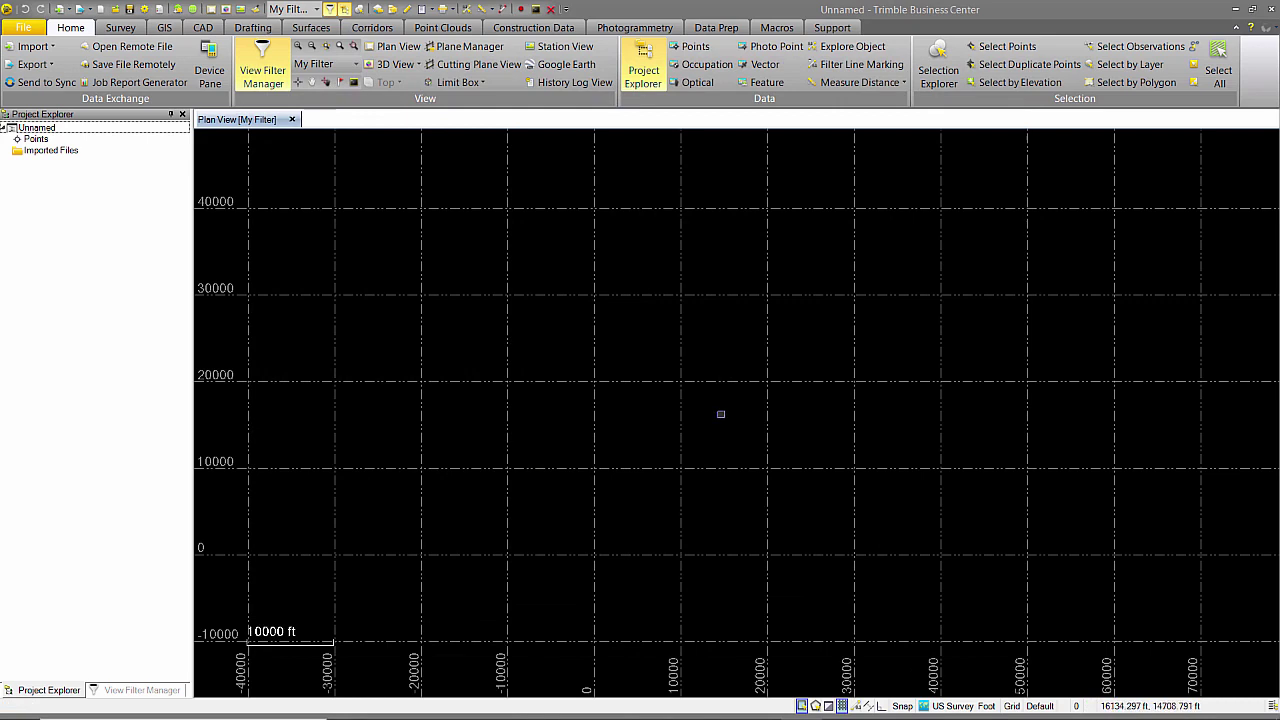
Save the project as CatawbaDrive in the Trimble Business Center documents folder.
{"action": "left_click", "coordinate": [27, 28]}
{"action": "left_click", "coordinate": [45, 151]}
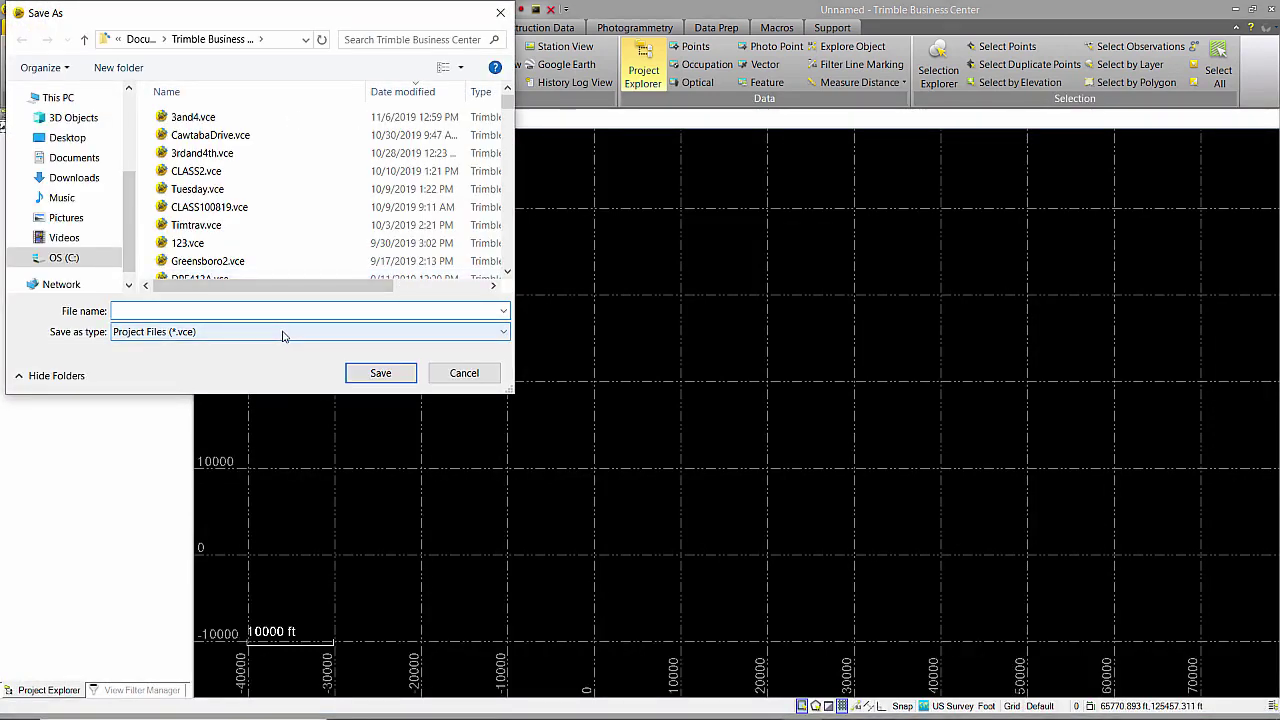
{"action": "type", "text": "C"}
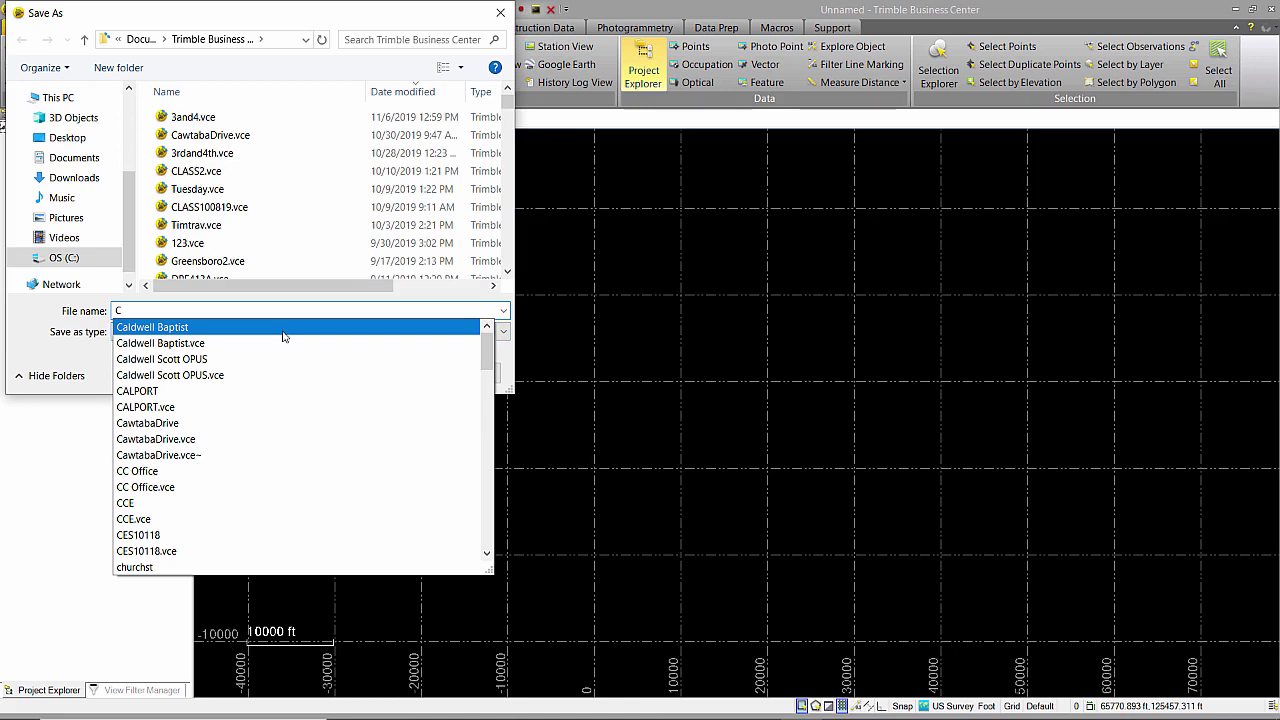
{"action": "type", "text": "ata"}
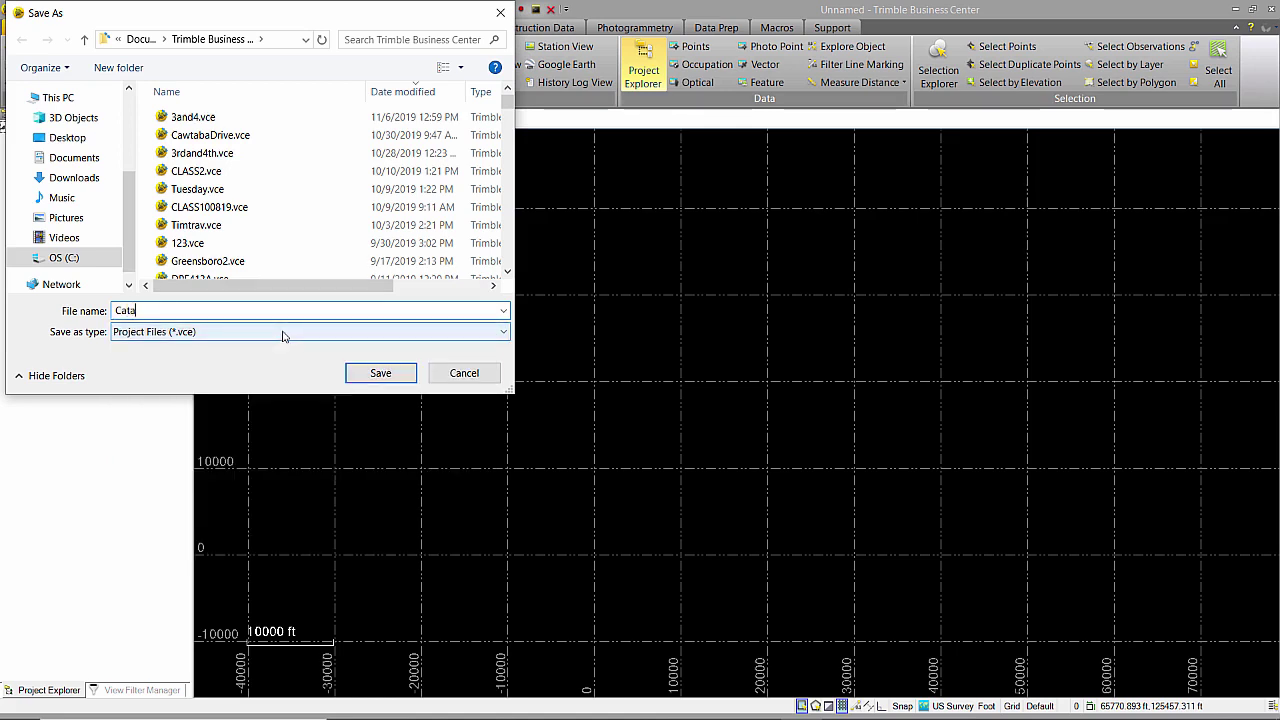
{"action": "type", "text": "wbaDrive"}
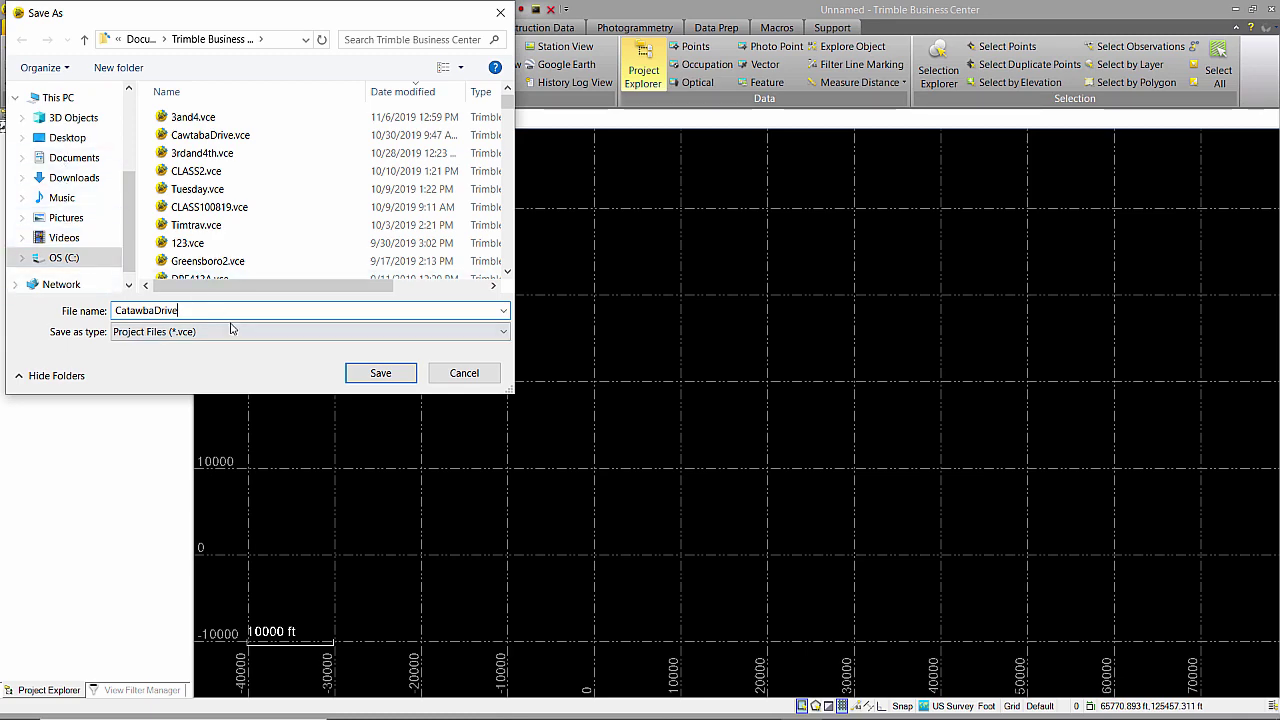
{"action": "left_click", "coordinate": [379, 376]}
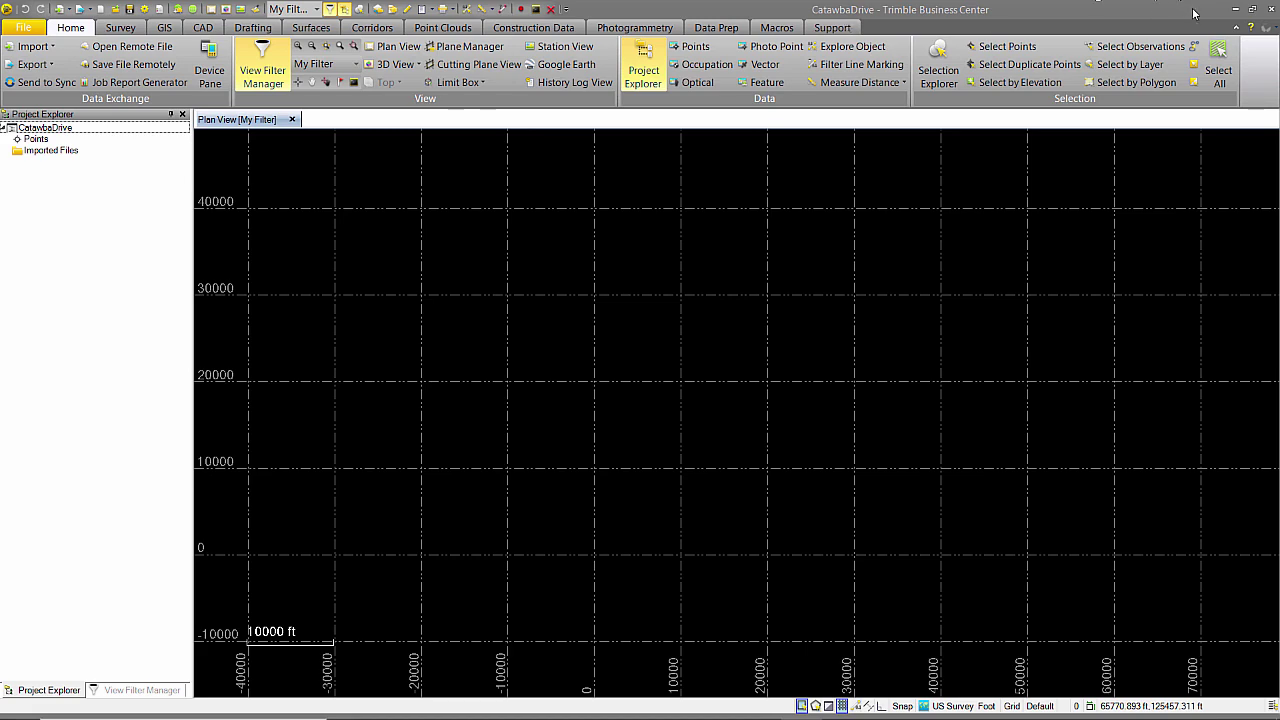
Import CATAWBA VALLEY BLVD.jxl from the VHB desktop folder into the project, accepting the scale-only projection with a scale of 1.0000000000.
{"action": "left_click_drag", "start_coordinate": [1279, 140], "coordinate": [849, 165]}
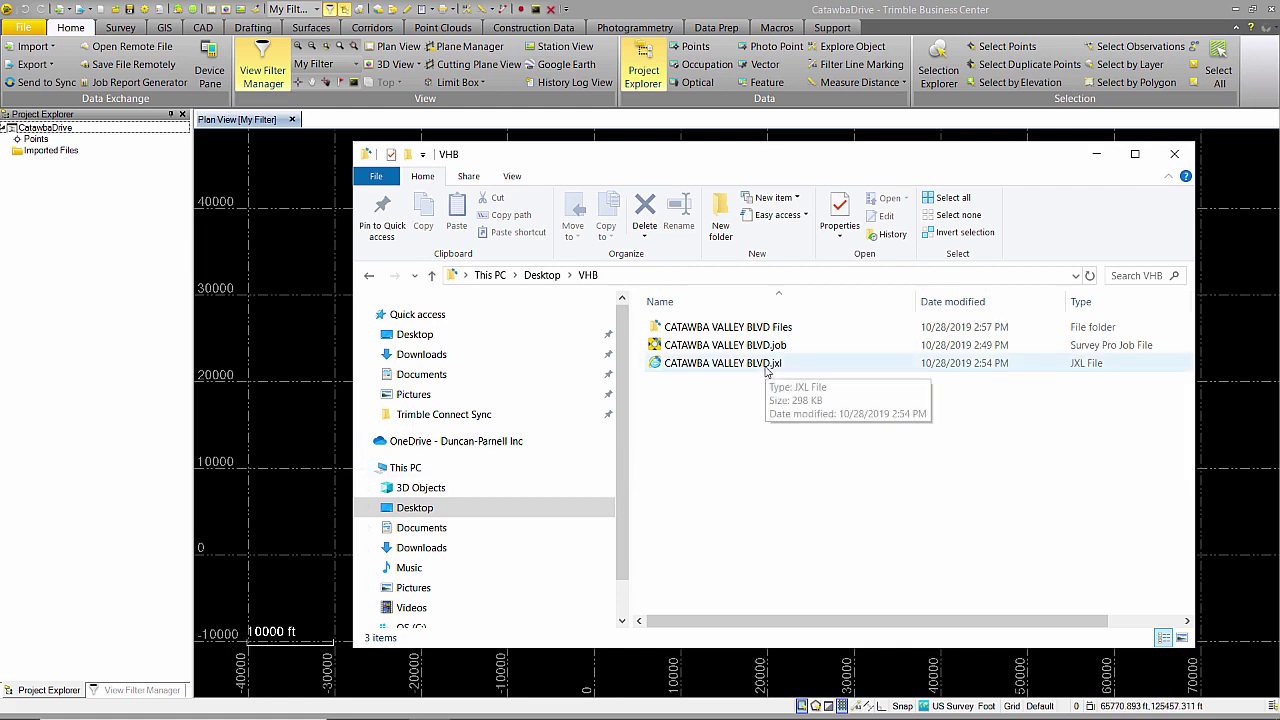
{"action": "left_click_drag", "start_coordinate": [763, 367], "coordinate": [243, 442]}
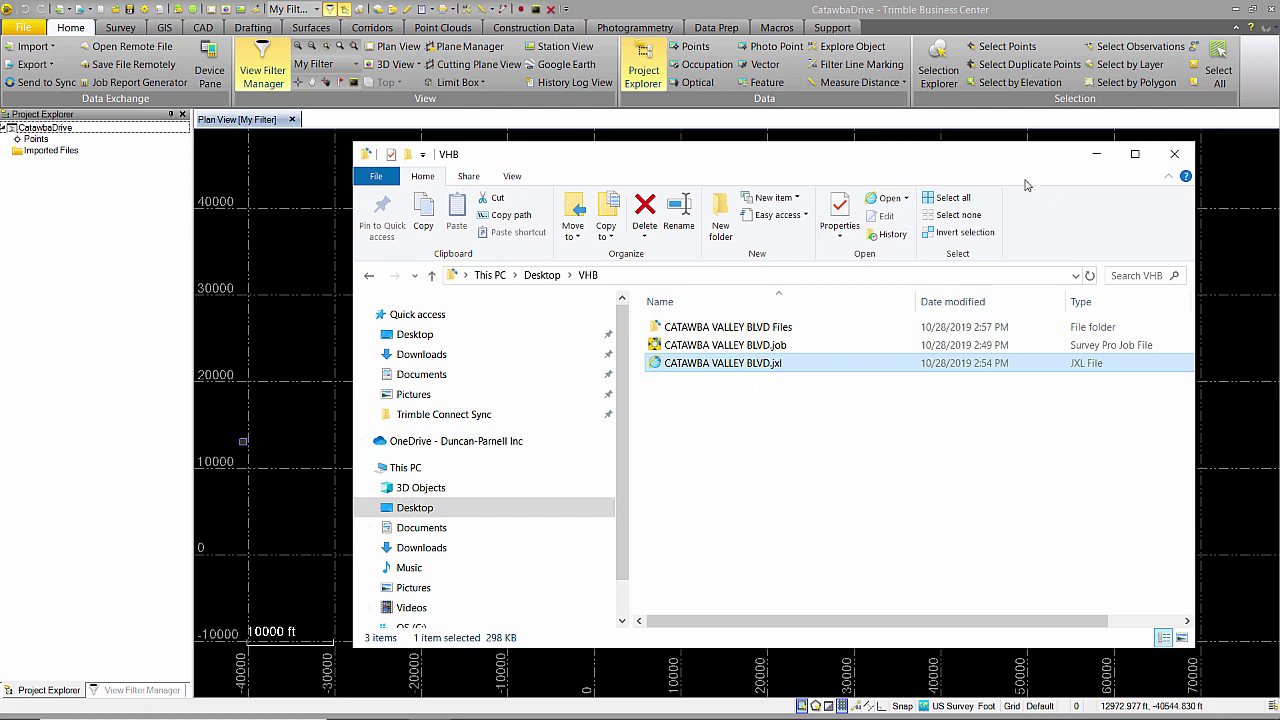
{"action": "left_click_drag", "start_coordinate": [1017, 160], "coordinate": [1279, 276]}
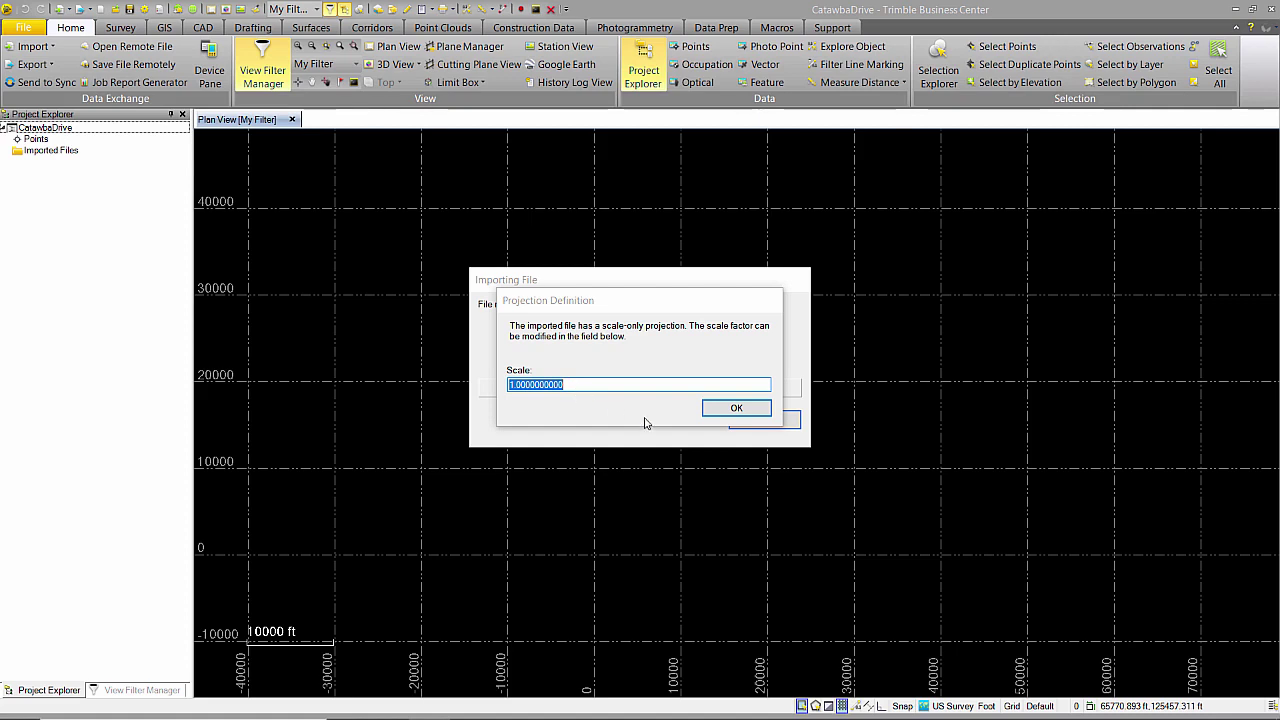
{"action": "left_click", "coordinate": [736, 409]}
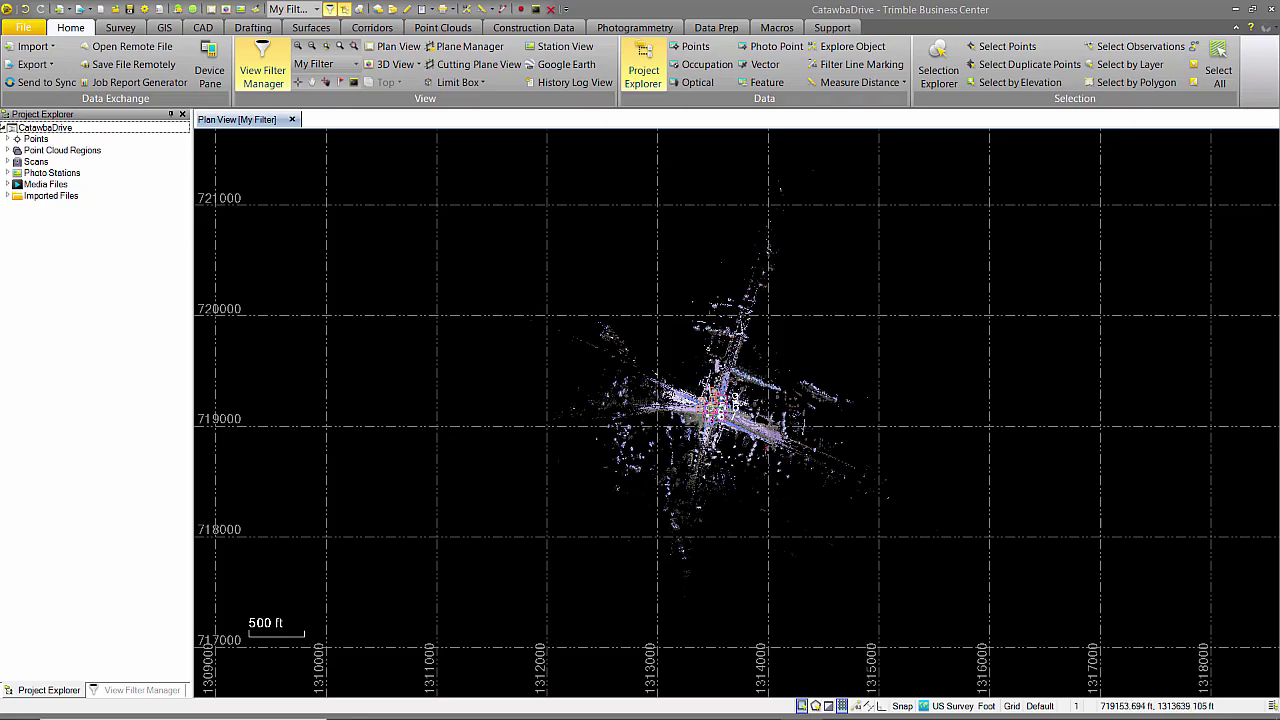
Examine the imported point cloud and scan stations around the road intersection in the plan view.
{"action": "scroll", "coordinate": [728, 402], "scroll_direction": "up", "scroll_amount": 5}
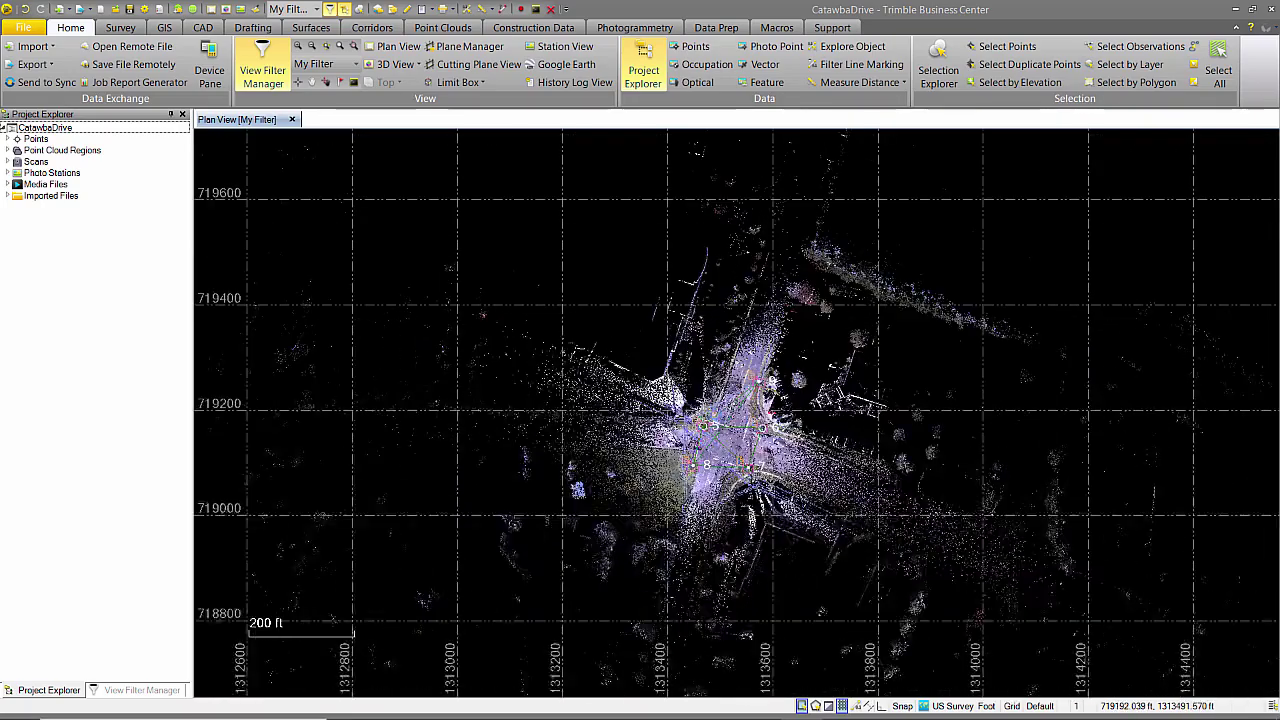
{"action": "scroll", "coordinate": [708, 407], "scroll_direction": "up", "scroll_amount": 3}
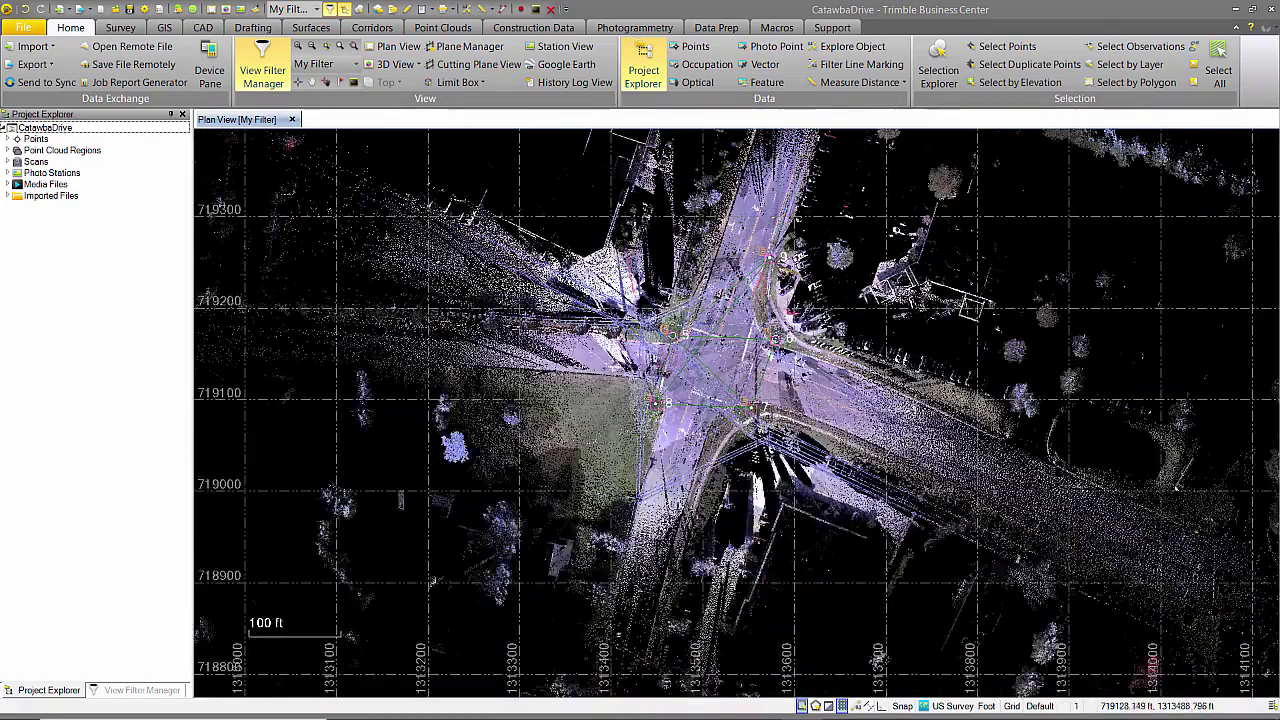
{"action": "scroll", "coordinate": [688, 340], "scroll_direction": "up", "scroll_amount": 3}
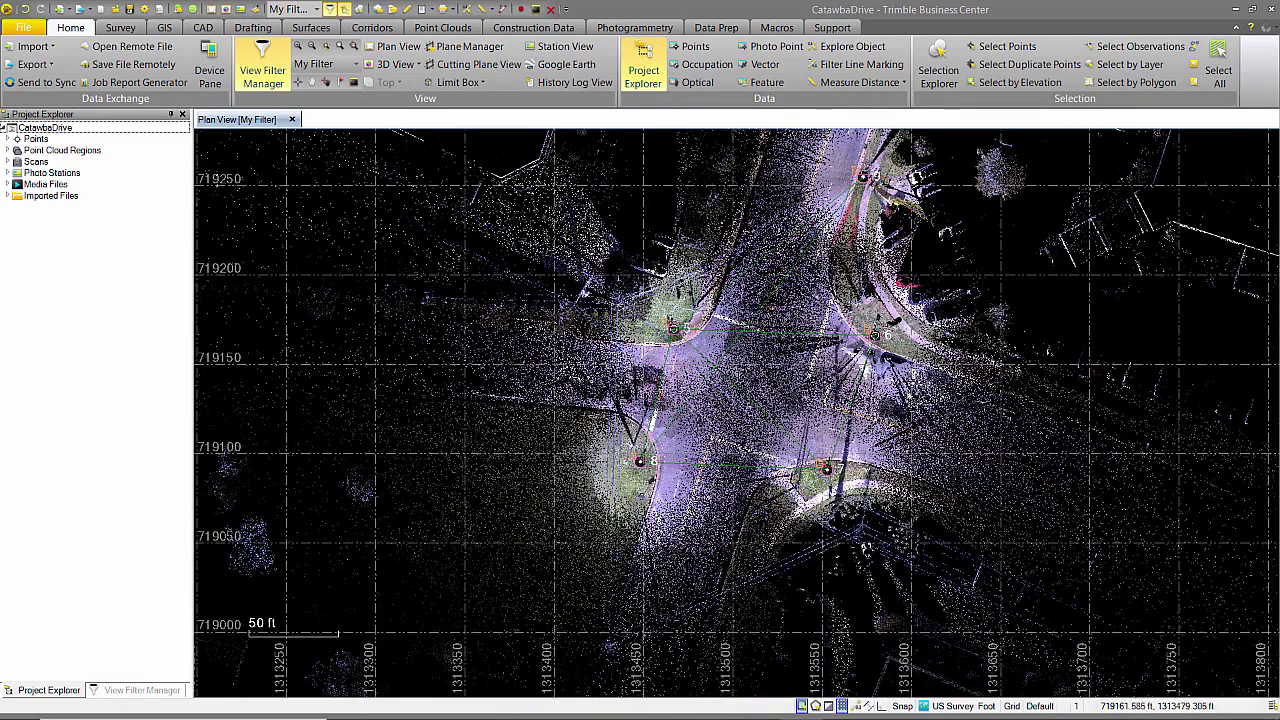
{"action": "scroll", "coordinate": [699, 353], "scroll_direction": "up", "scroll_amount": 2}
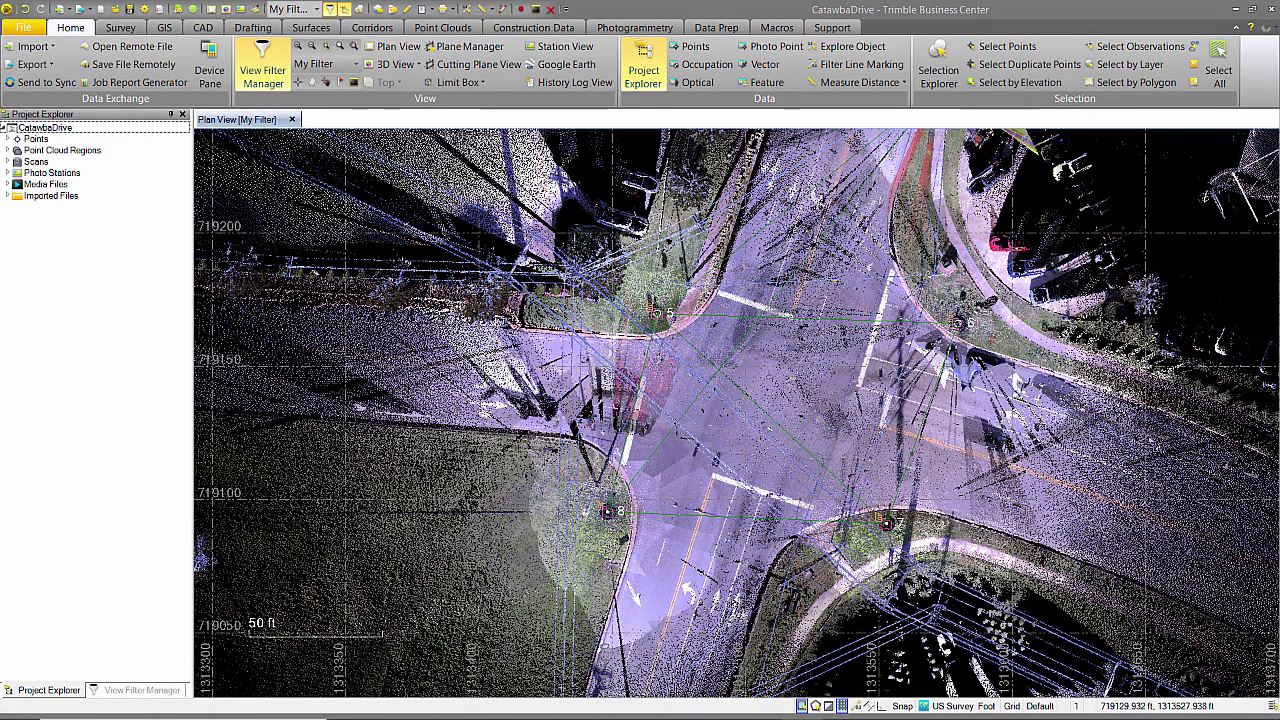
{"action": "scroll", "coordinate": [816, 412], "scroll_direction": "down", "scroll_amount": 1}
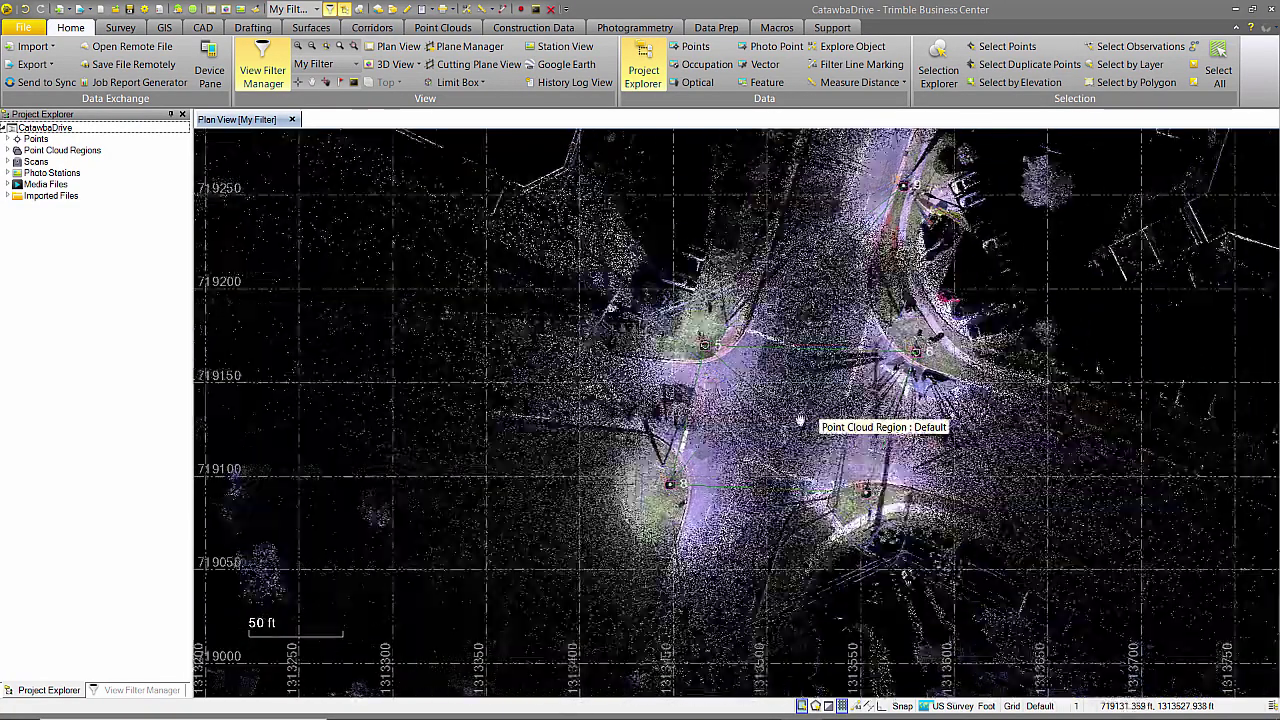
{"action": "middle_click_drag", "start_coordinate": [816, 414], "coordinate": [744, 413]}
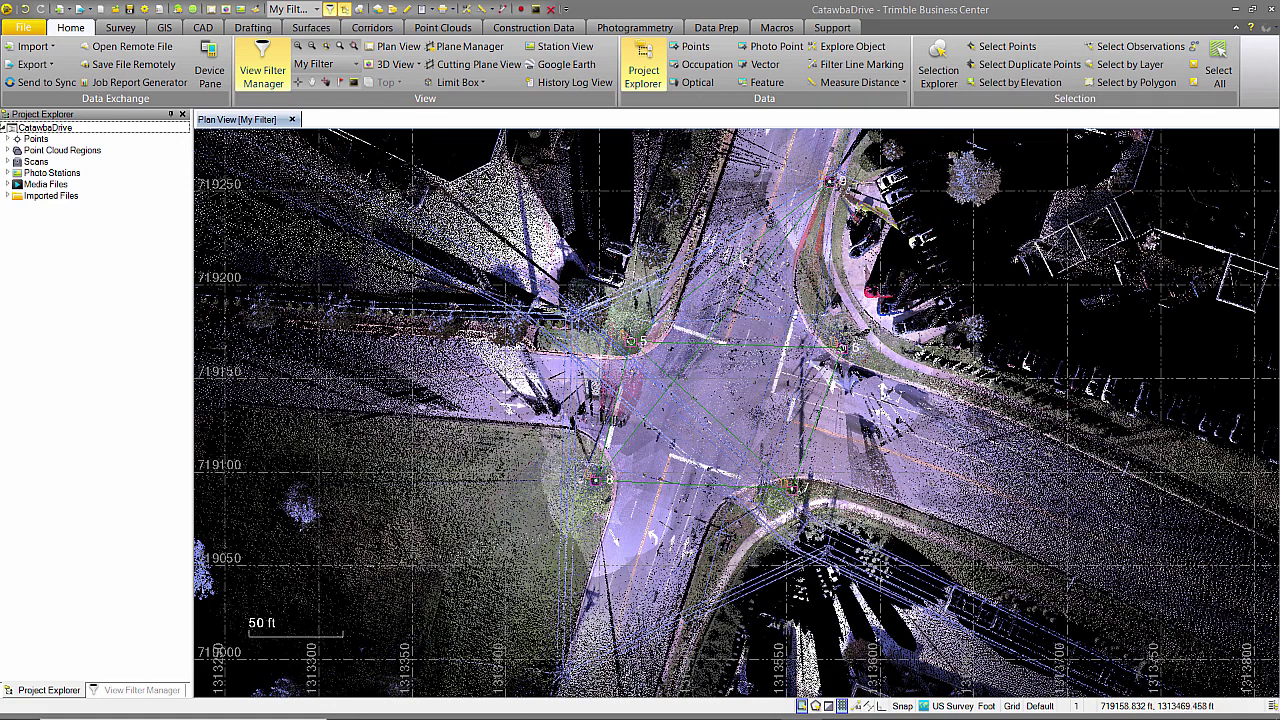
{"action": "scroll", "coordinate": [705, 372], "scroll_direction": "down", "scroll_amount": 2}
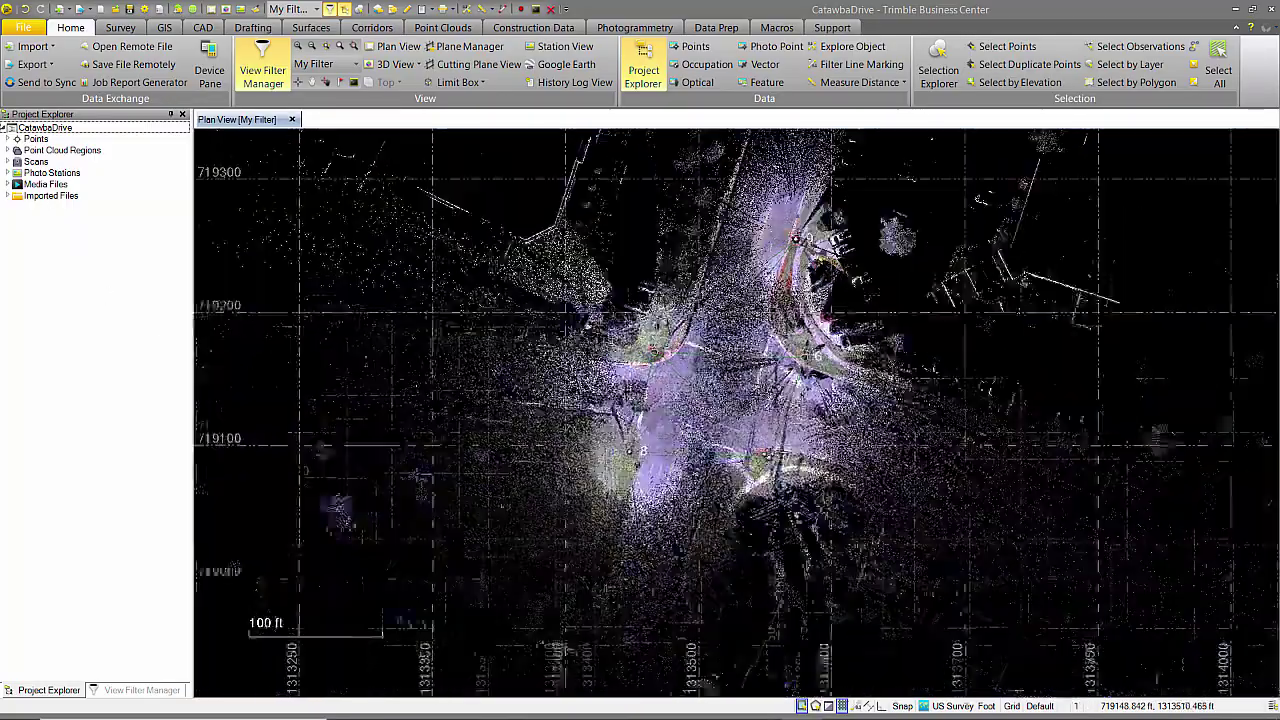
{"action": "scroll", "coordinate": [713, 365], "scroll_direction": "up", "scroll_amount": 2}
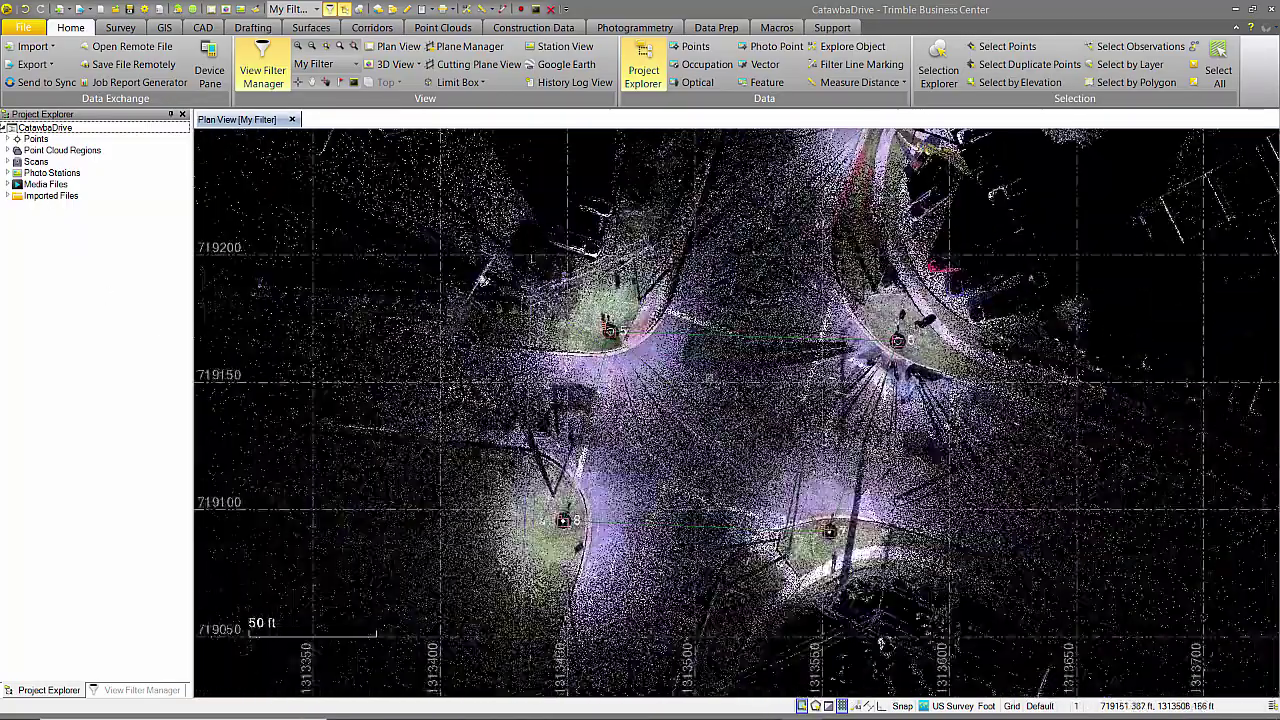
{"action": "scroll", "coordinate": [713, 365], "scroll_direction": "down", "scroll_amount": 2}
{"action": "middle_click_drag", "start_coordinate": [707, 378], "coordinate": [603, 386]}
{"action": "scroll", "coordinate": [603, 386], "scroll_direction": "down", "scroll_amount": 5}
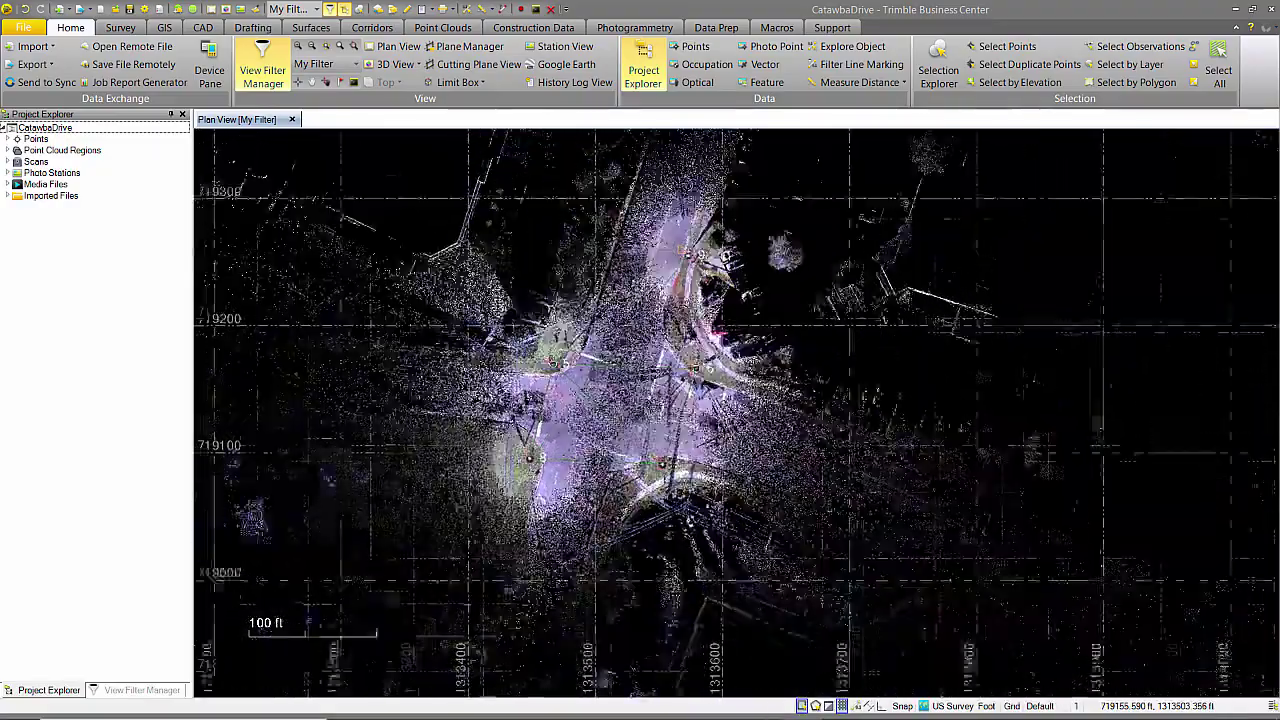
Window-select the scan data around the intersection, then a larger area around it, clearing the selection each time.
{"action": "left_click_drag", "start_coordinate": [448, 253], "coordinate": [760, 522]}
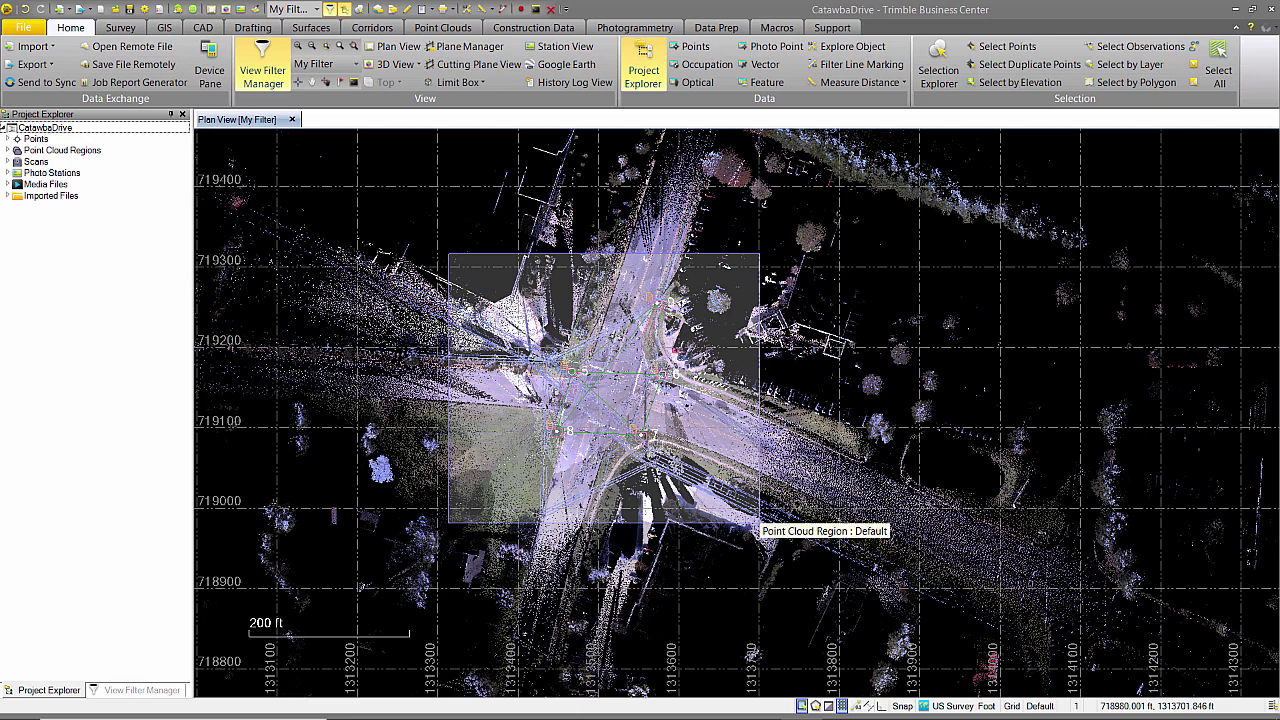
{"action": "left_click_drag", "start_coordinate": [760, 522], "coordinate": [760, 522]}
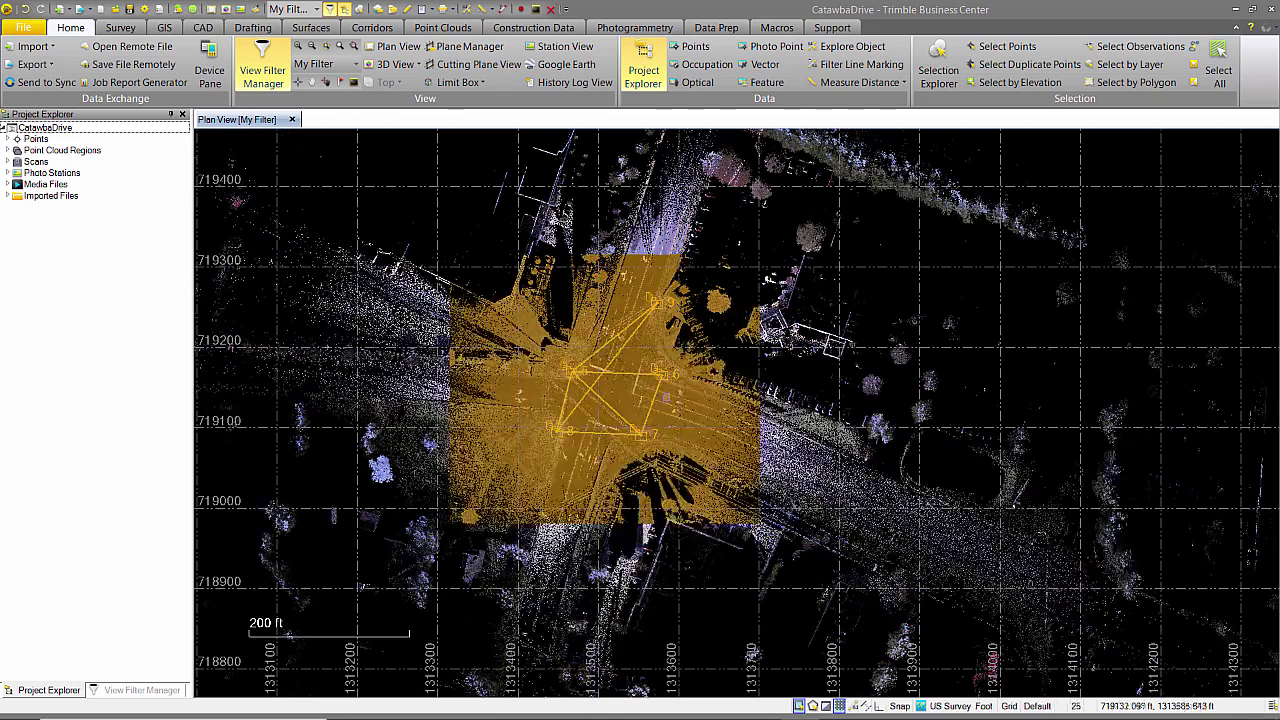
{"action": "left_click", "coordinate": [401, 173]}
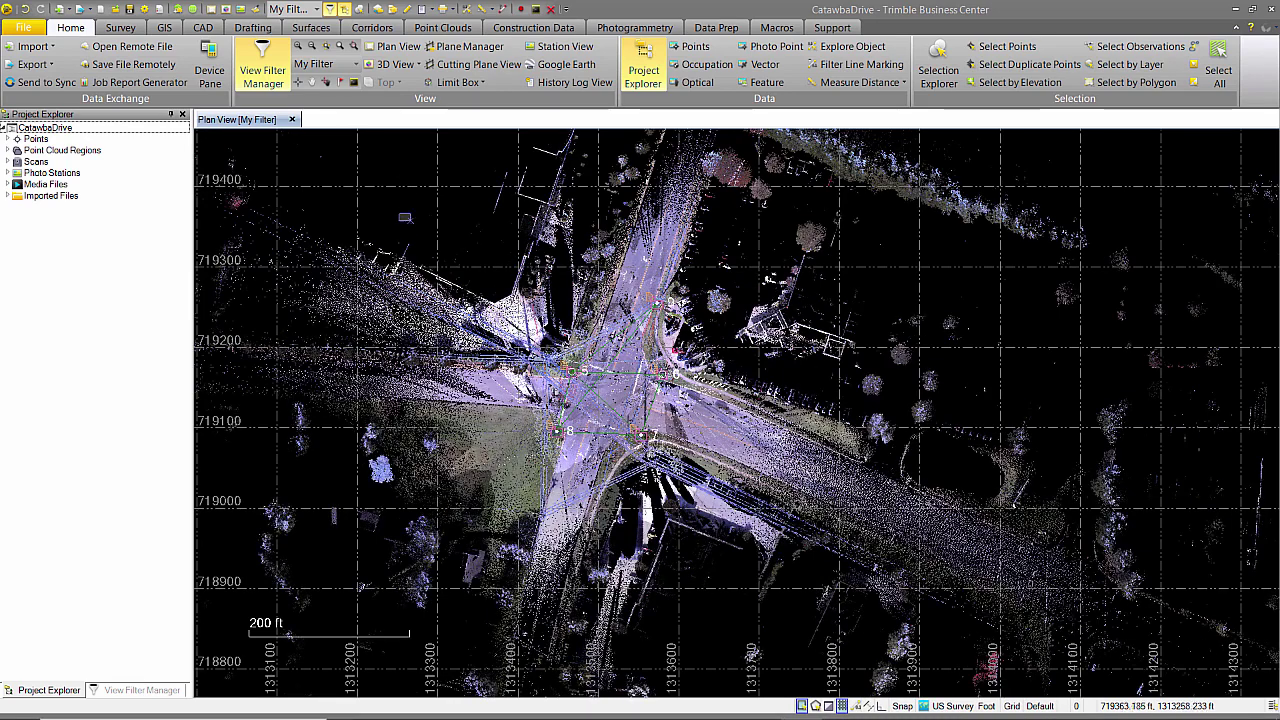
{"action": "left_click_drag", "start_coordinate": [399, 213], "coordinate": [830, 590]}
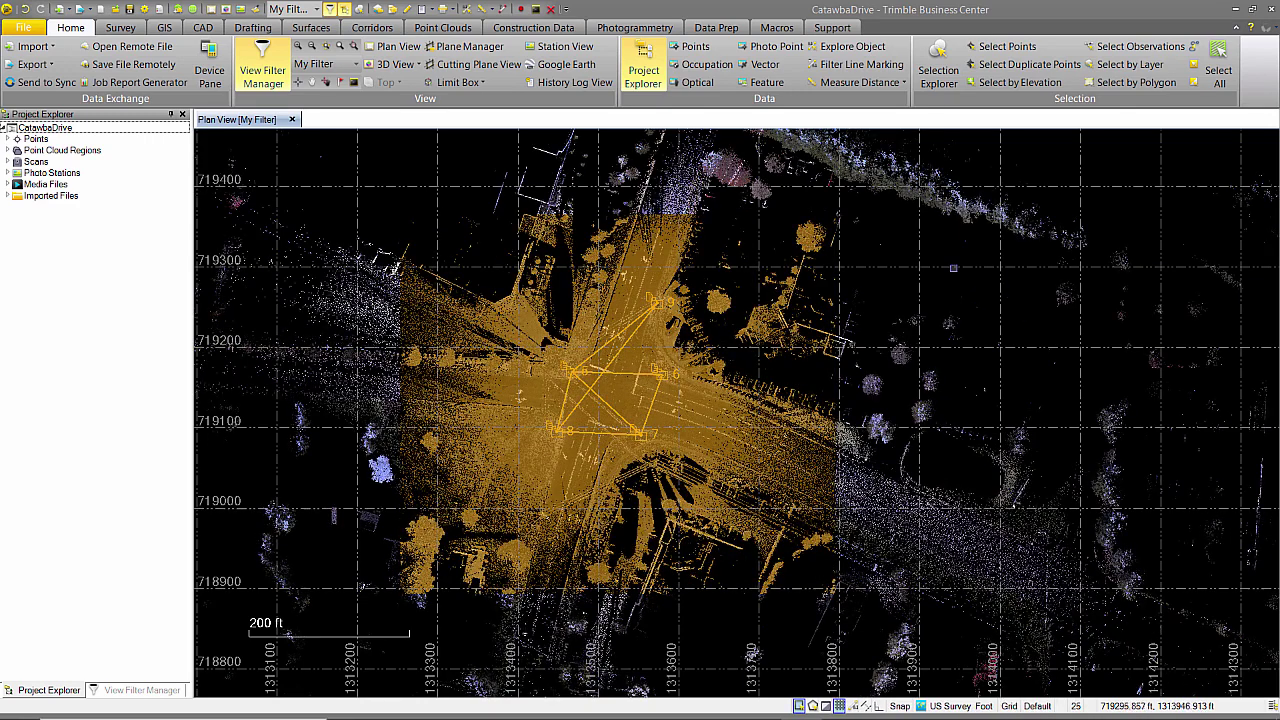
{"action": "left_click", "coordinate": [899, 384]}
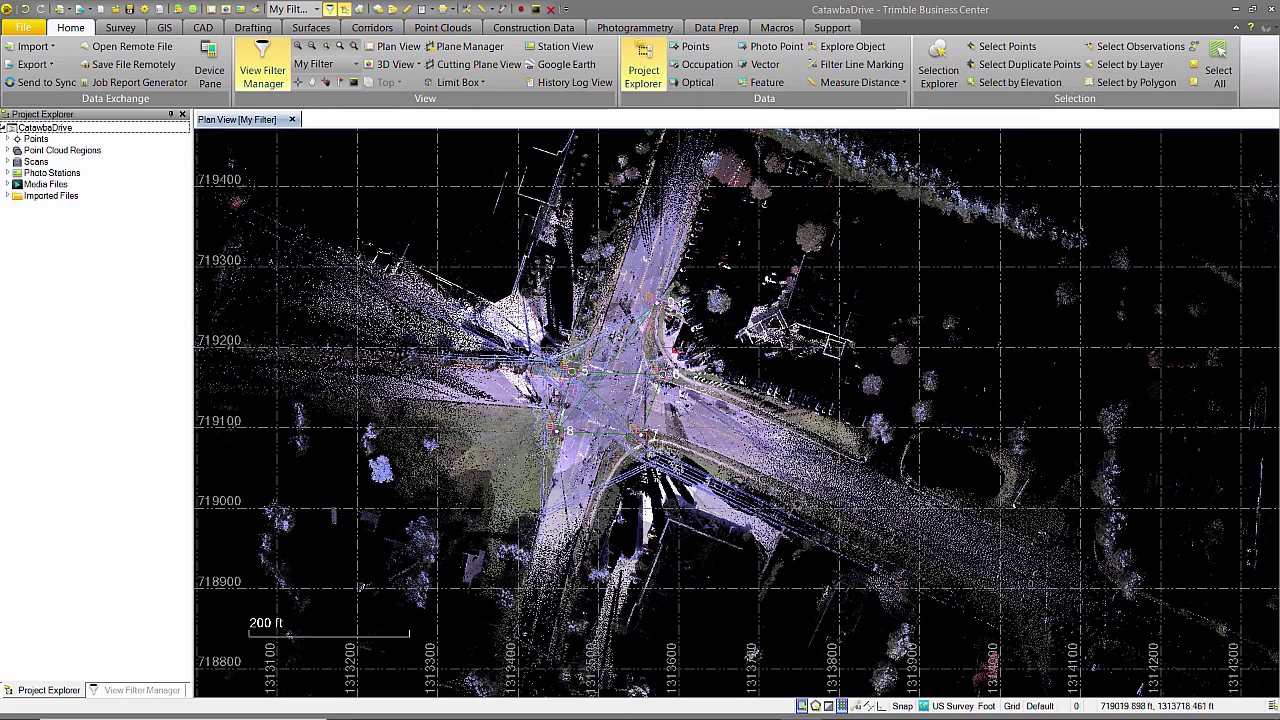
Select the scan data around the intersection twice with rectangle selection, clearing the selection each time.
{"action": "left_click_drag", "start_coordinate": [461, 198], "coordinate": [461, 197]}
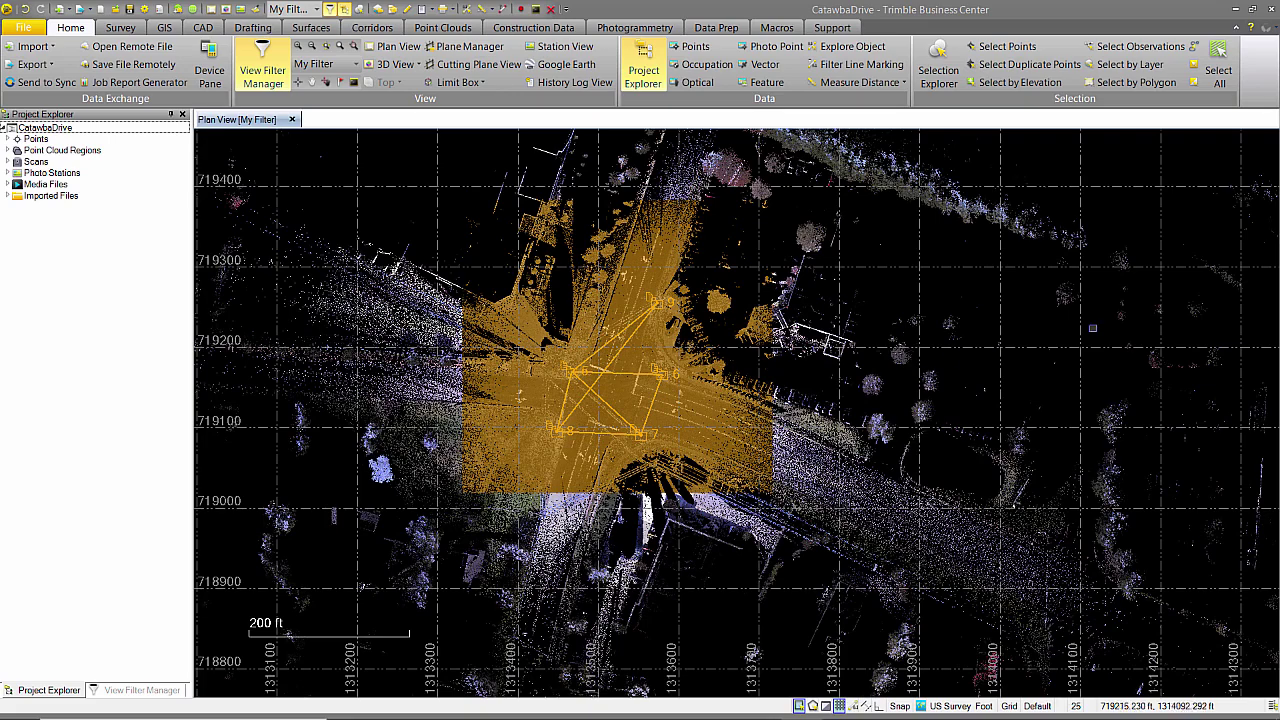
{"action": "left_click", "coordinate": [1071, 174]}
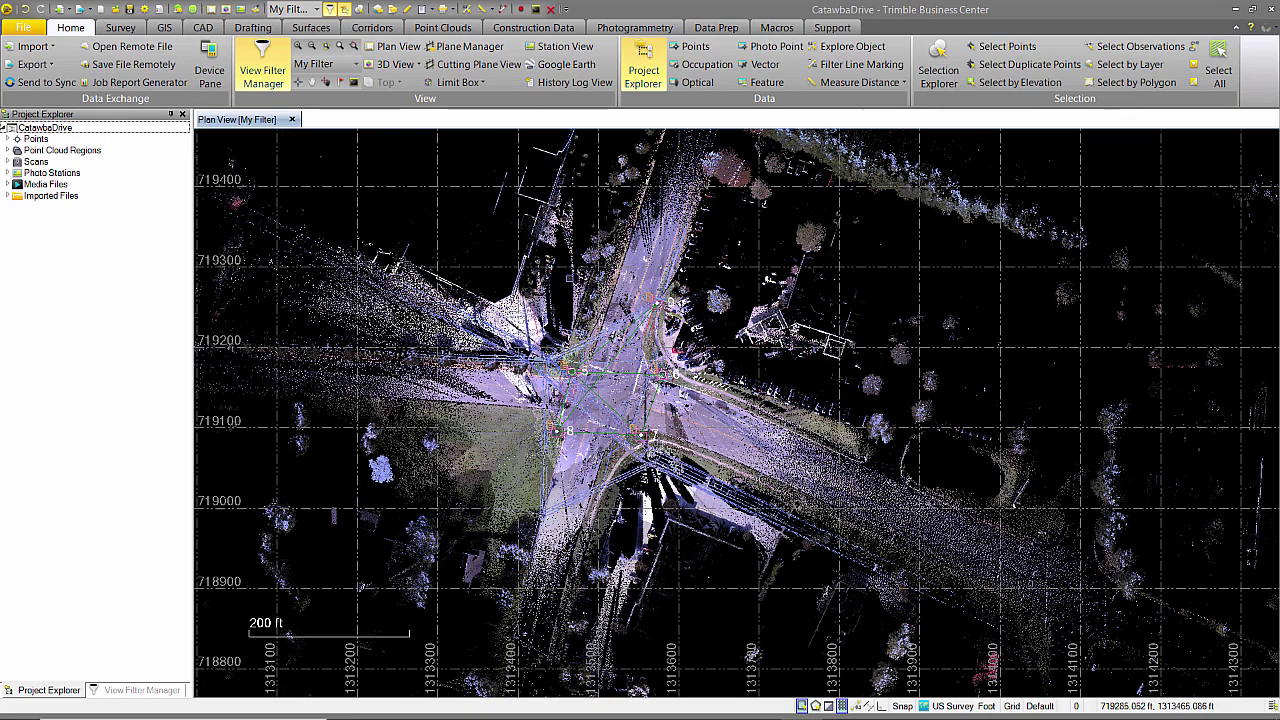
{"action": "scroll", "coordinate": [574, 271], "scroll_direction": "down", "scroll_amount": 1}
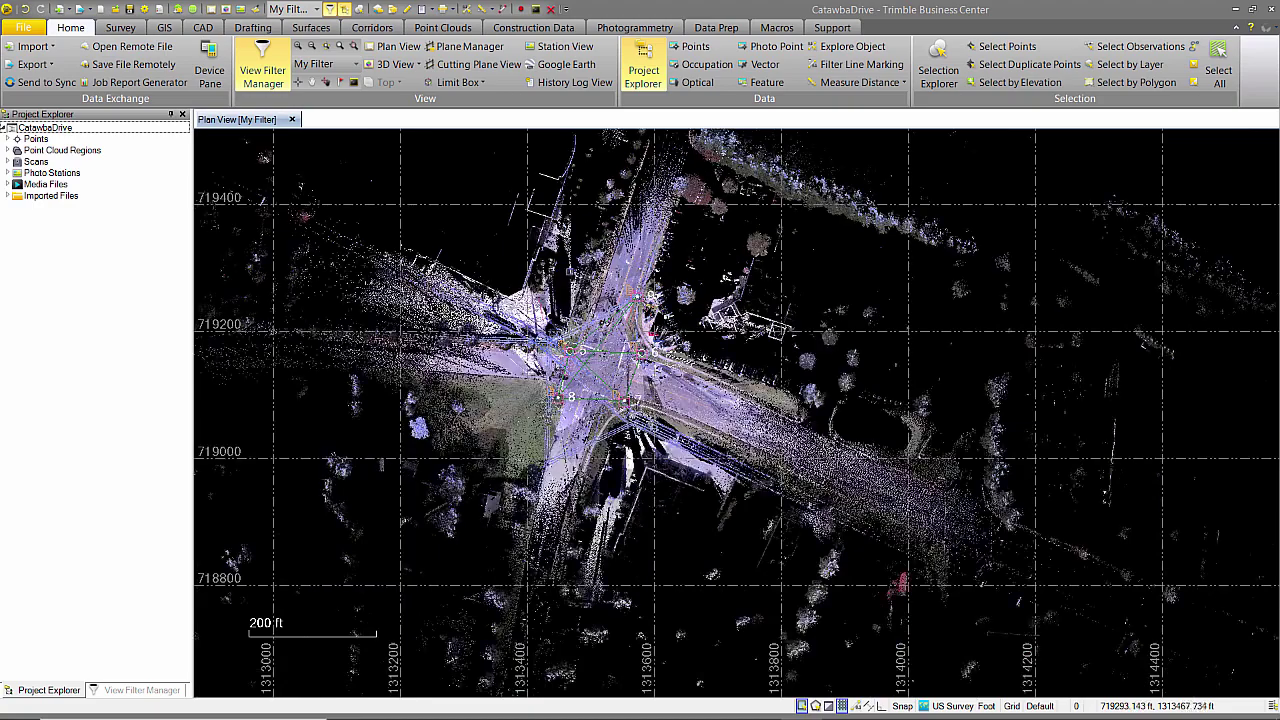
{"action": "middle_click_drag", "start_coordinate": [569, 274], "coordinate": [680, 344]}
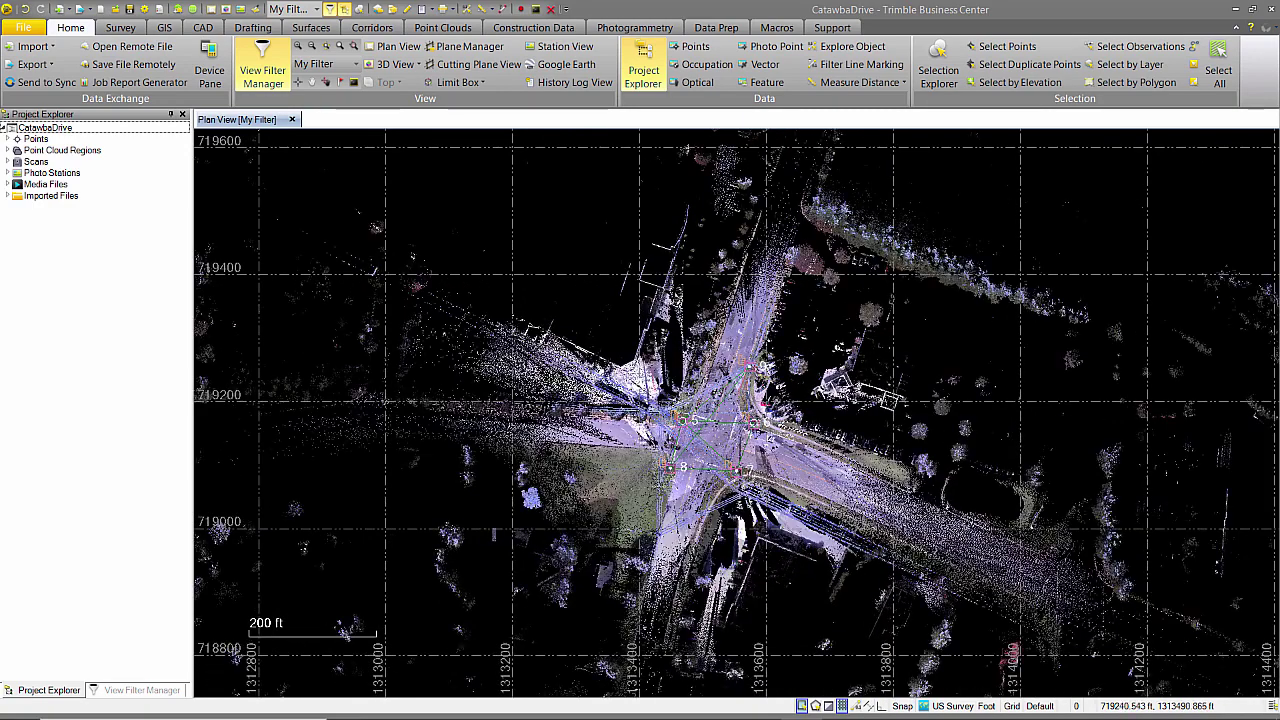
{"action": "scroll", "coordinate": [670, 345], "scroll_direction": "up", "scroll_amount": 3}
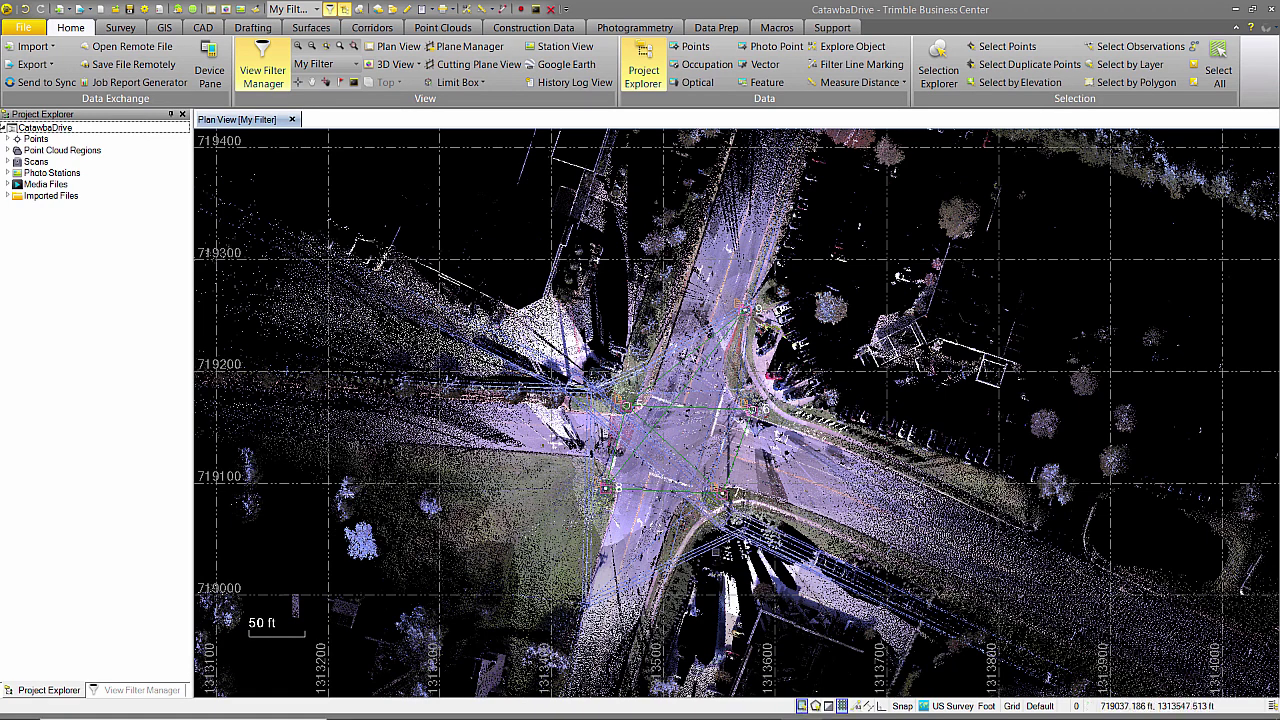
{"action": "scroll", "coordinate": [722, 553], "scroll_direction": "down", "scroll_amount": 1}
{"action": "left_click", "coordinate": [802, 706]}
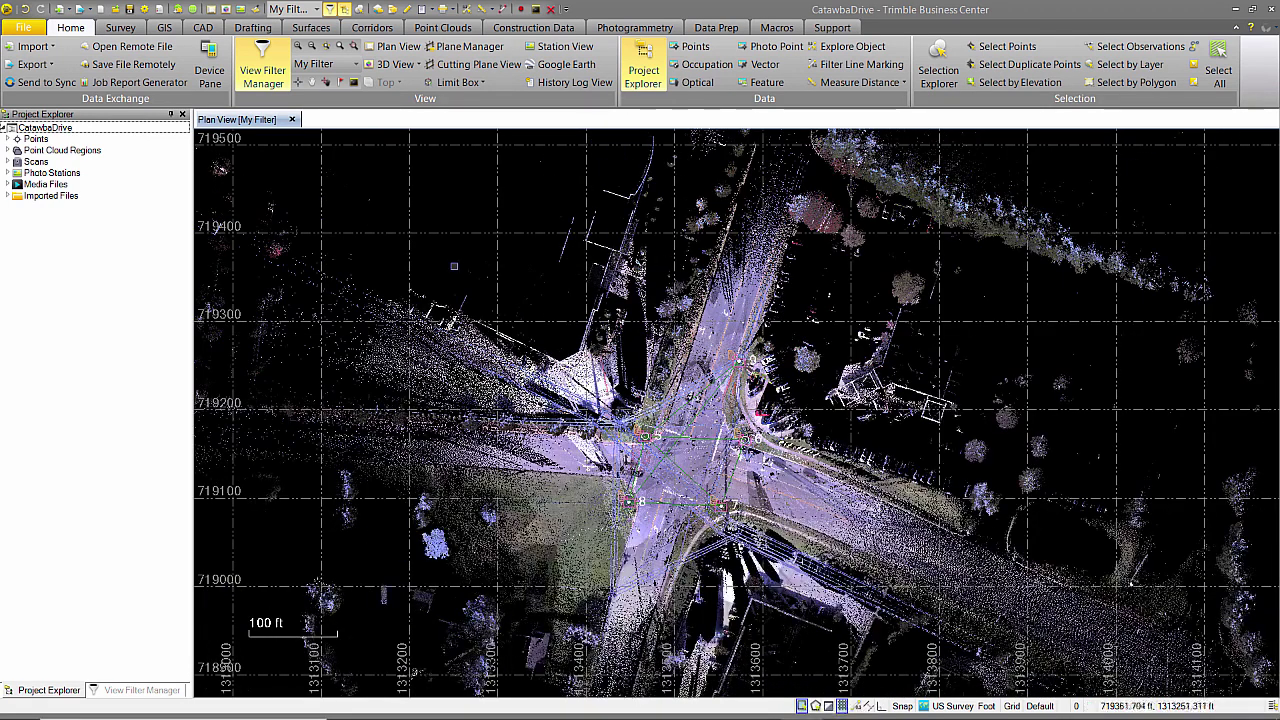
{"action": "left_click_drag", "start_coordinate": [458, 228], "coordinate": [960, 591]}
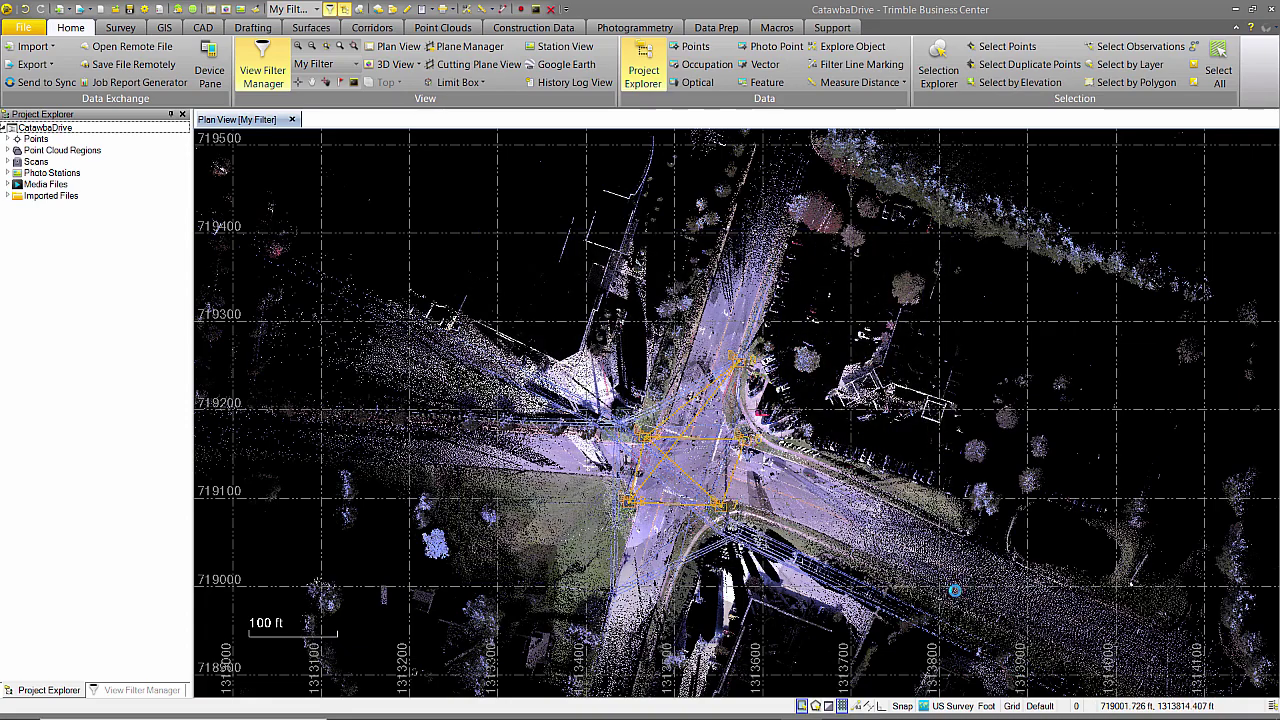
{"action": "left_click", "coordinate": [1060, 333]}
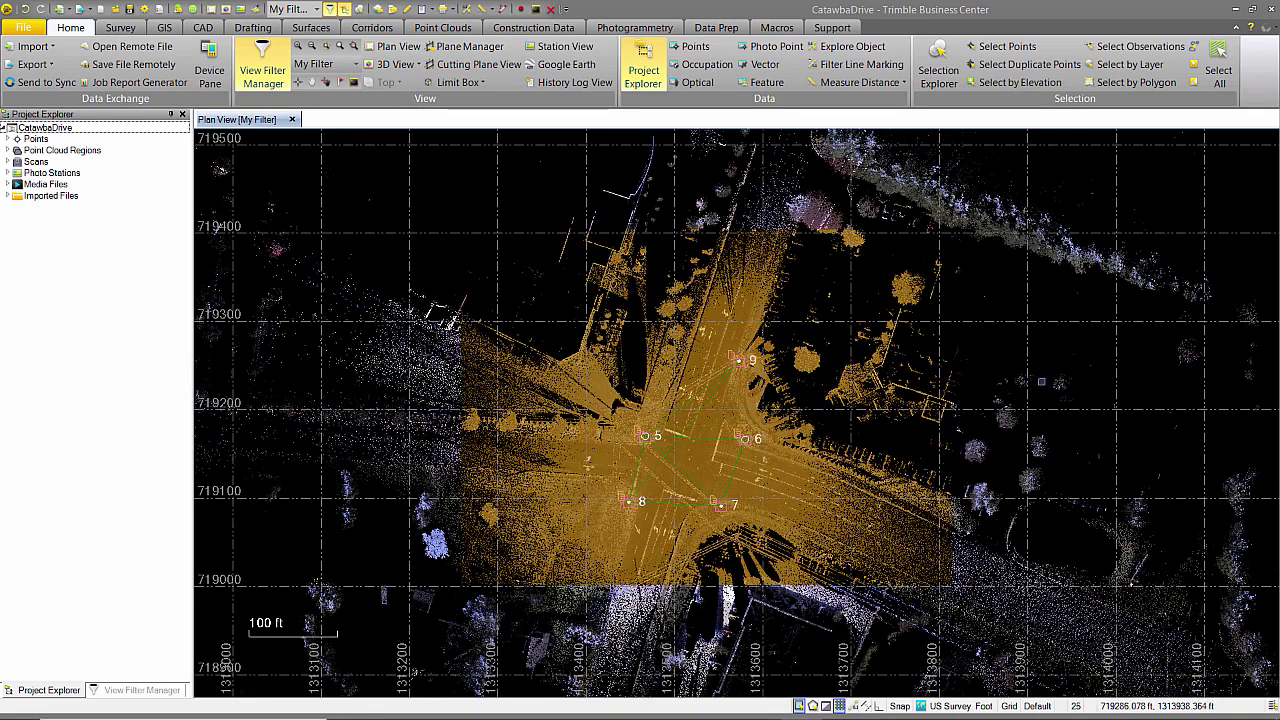
Draw a seven-sided polygon selection northwest of the intersection, clear the selection, and return to rectangle selection mode.
{"action": "left_click", "coordinate": [816, 706]}
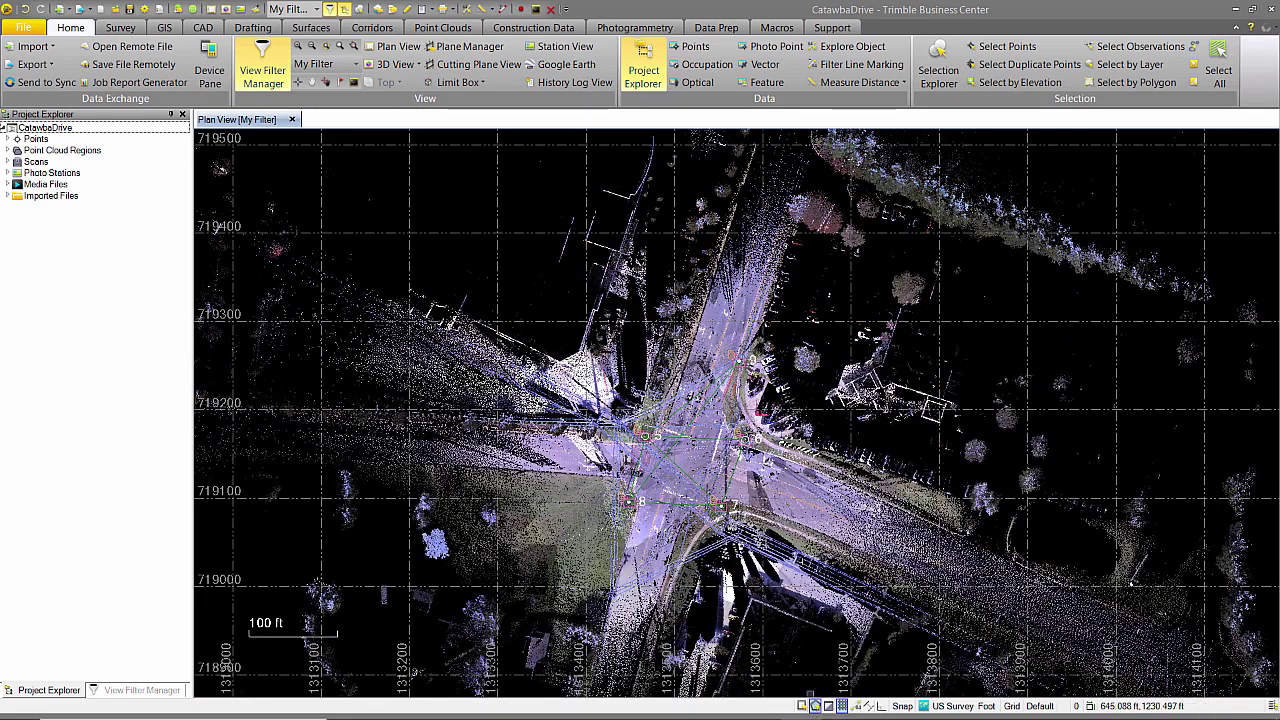
{"action": "left_click", "coordinate": [432, 195]}
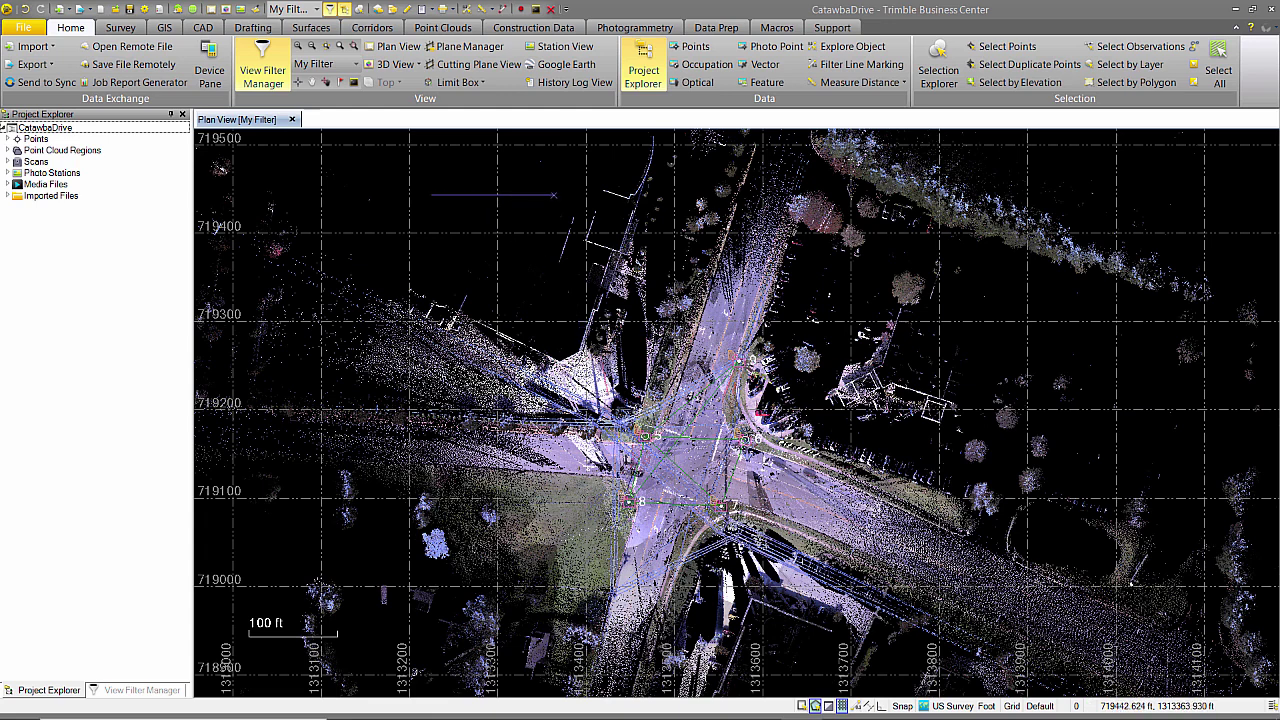
{"action": "left_click", "coordinate": [554, 195]}
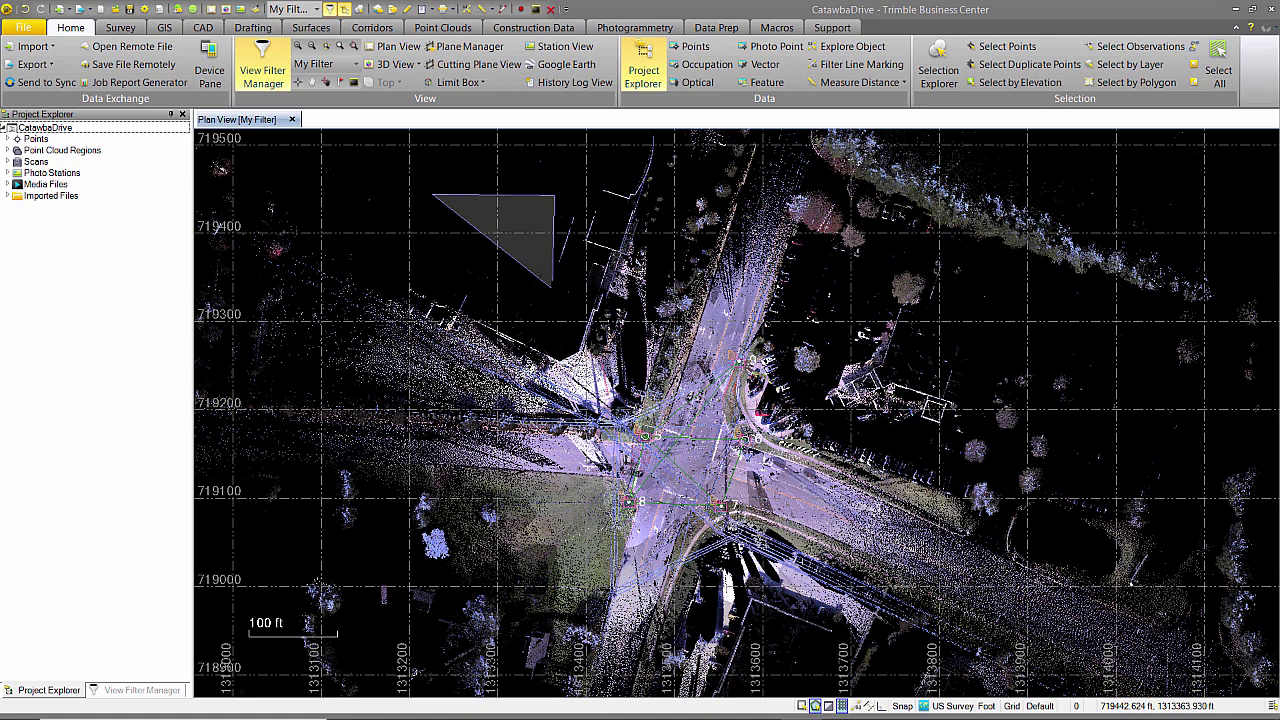
{"action": "left_click", "coordinate": [552, 290]}
{"action": "left_click", "coordinate": [432, 291]}
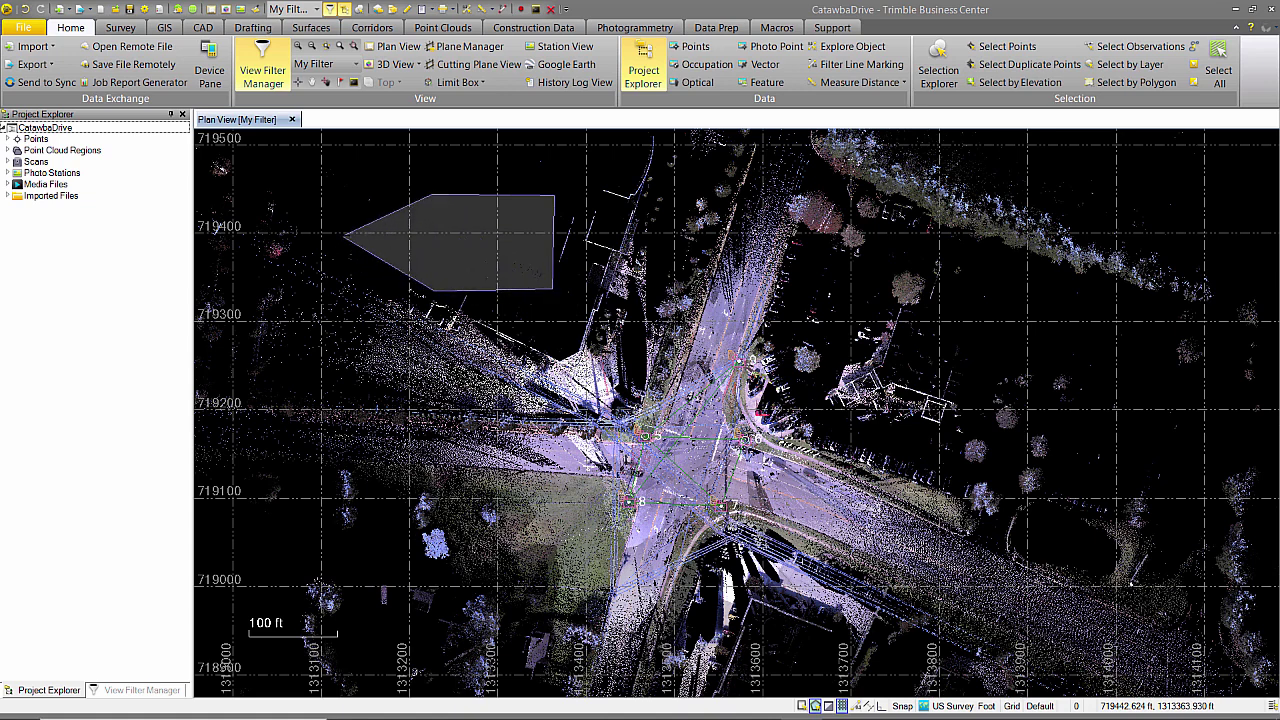
{"action": "left_click", "coordinate": [341, 233]}
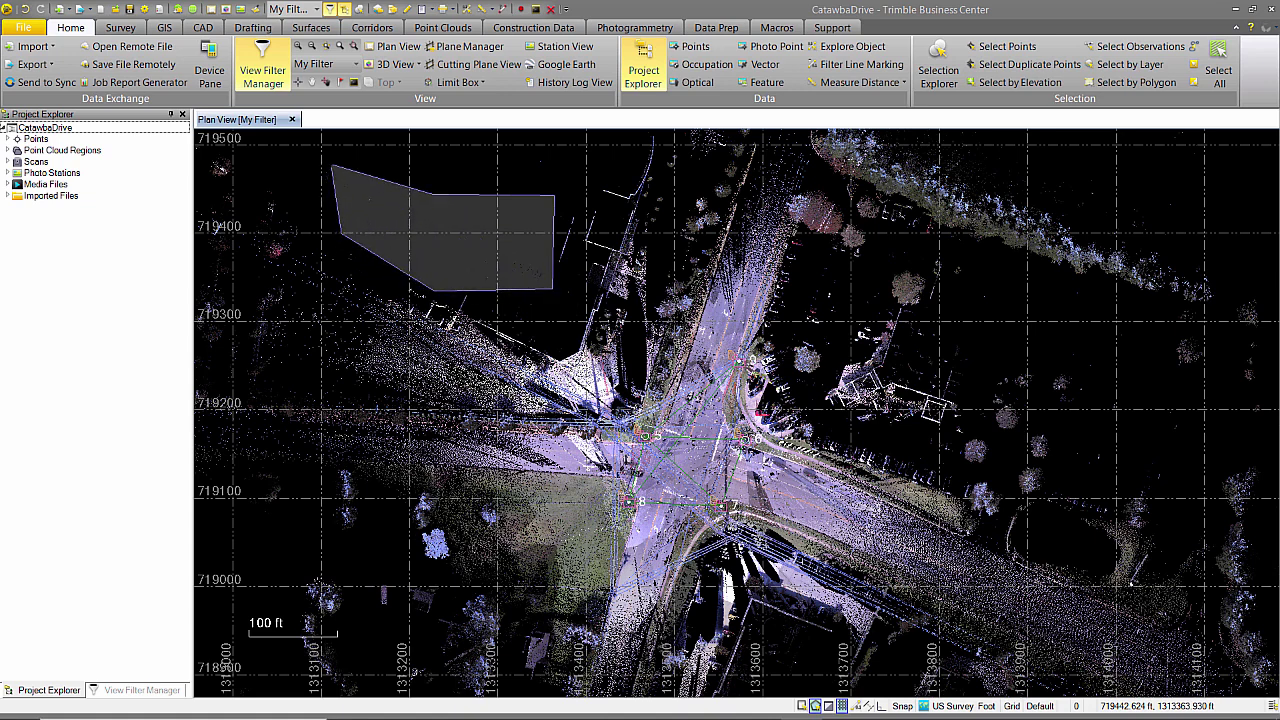
{"action": "left_click", "coordinate": [331, 164]}
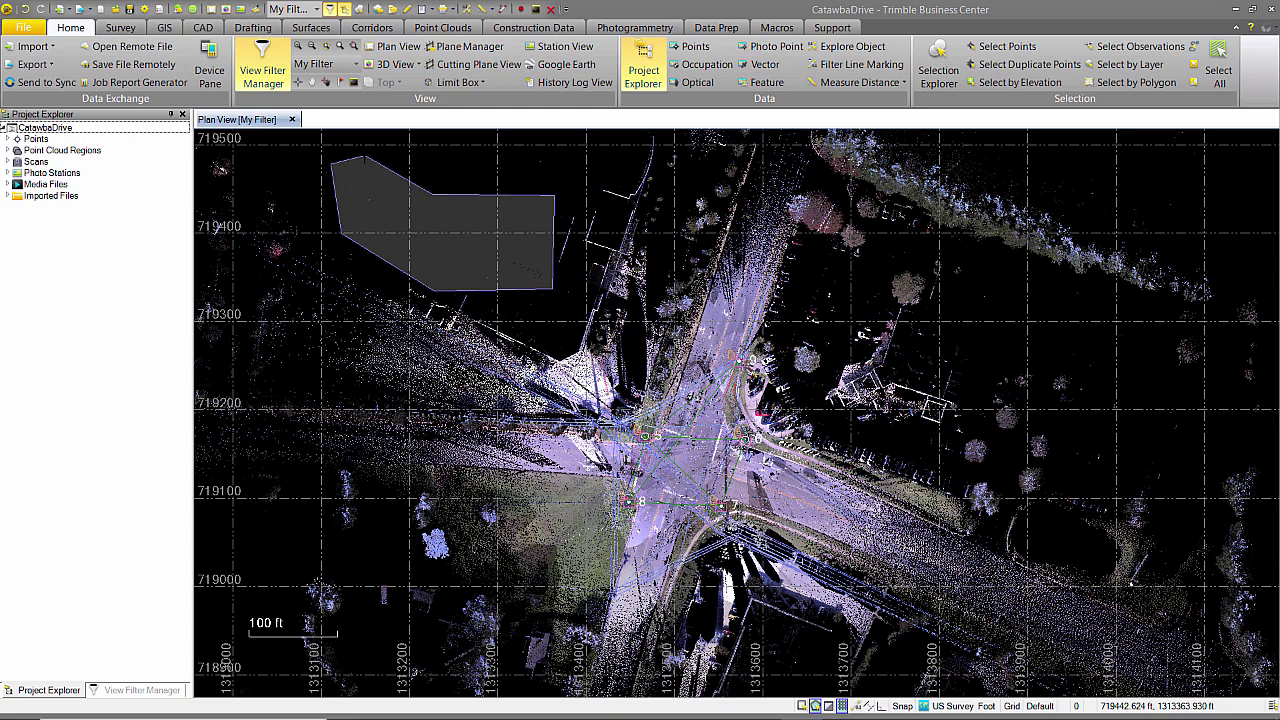
{"action": "left_click", "coordinate": [365, 157]}
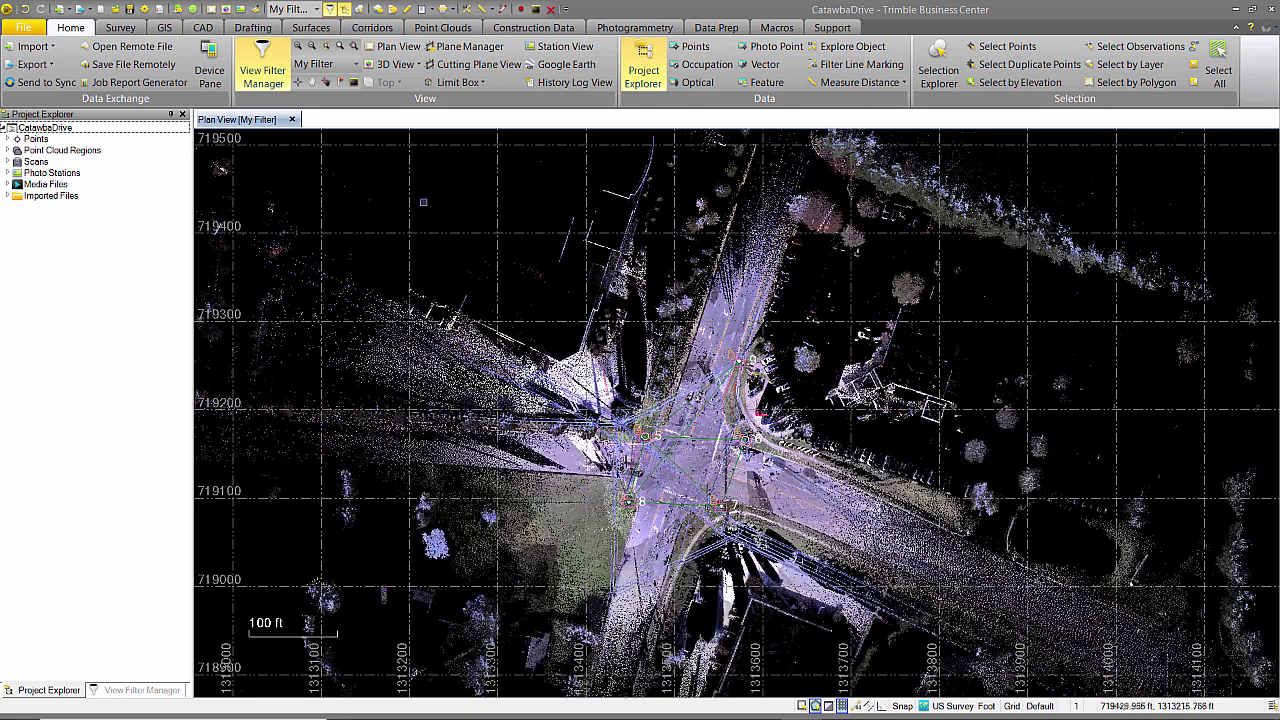
{"action": "left_click", "coordinate": [447, 200]}
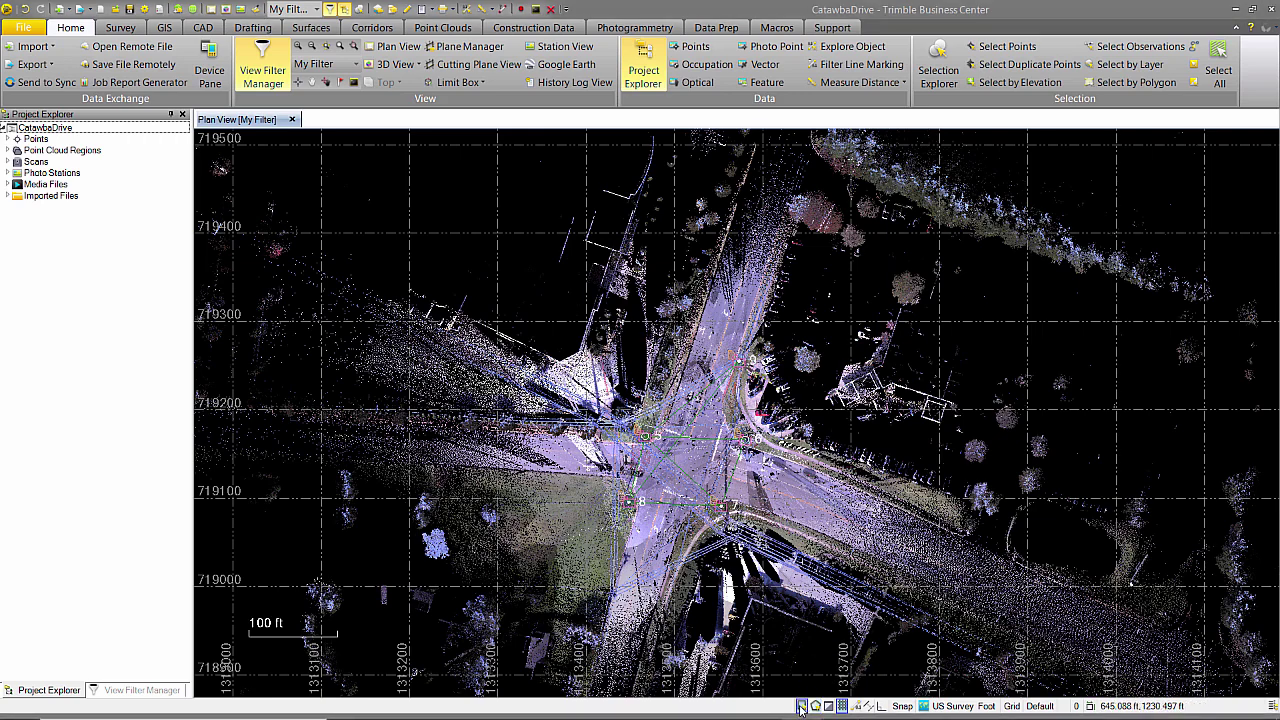
{"action": "left_click", "coordinate": [801, 706]}
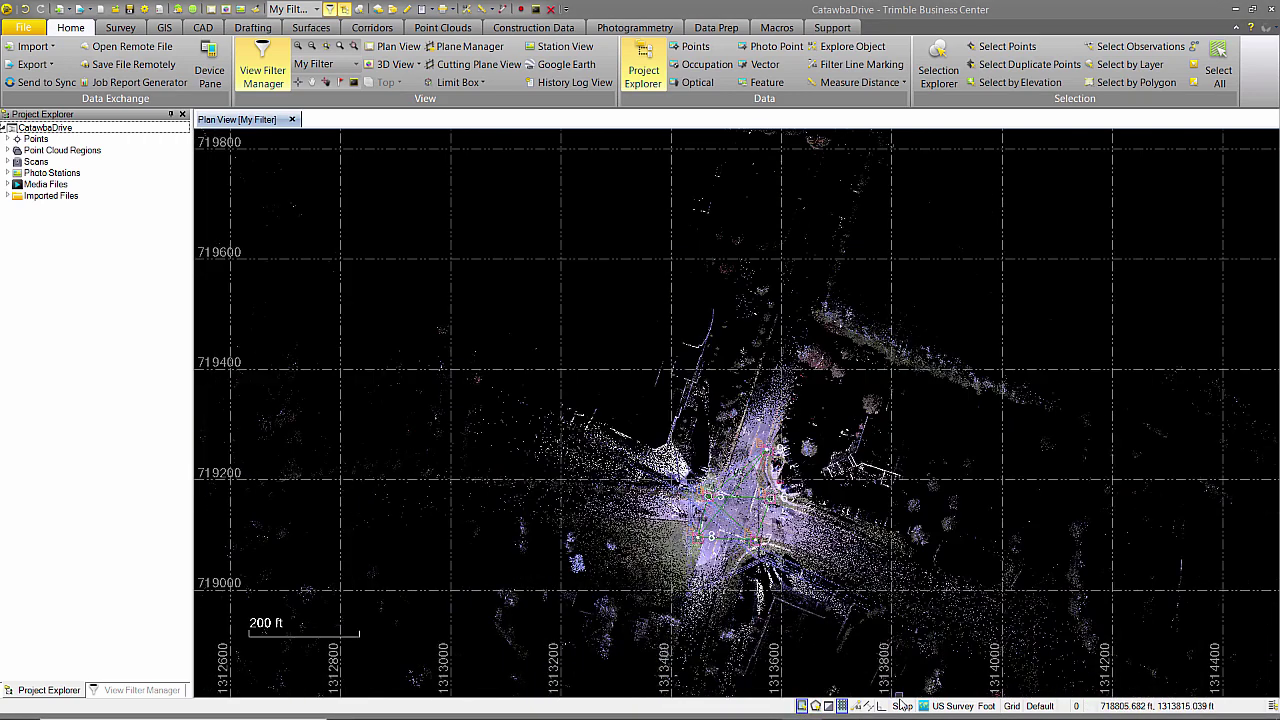
Toggle the plan view's grid lines off and on, and switch its background to white and back to black.
{"action": "left_click", "coordinate": [843, 706]}
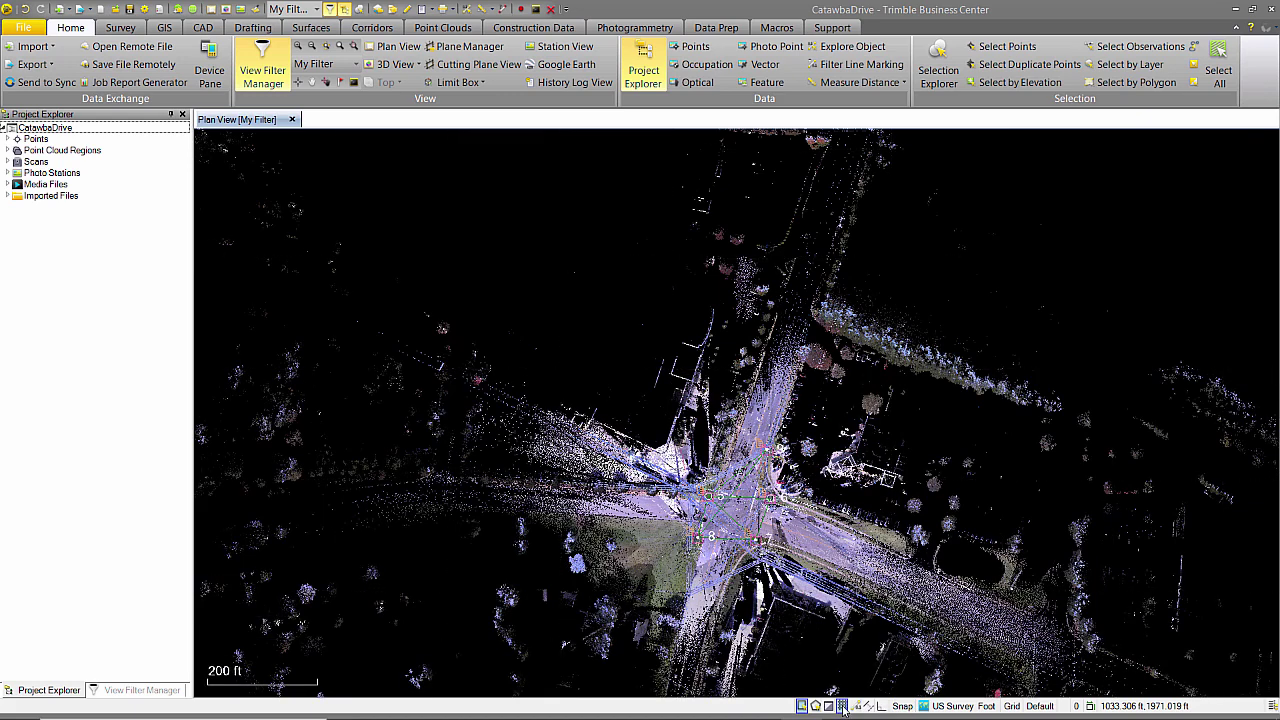
{"action": "left_click", "coordinate": [843, 706]}
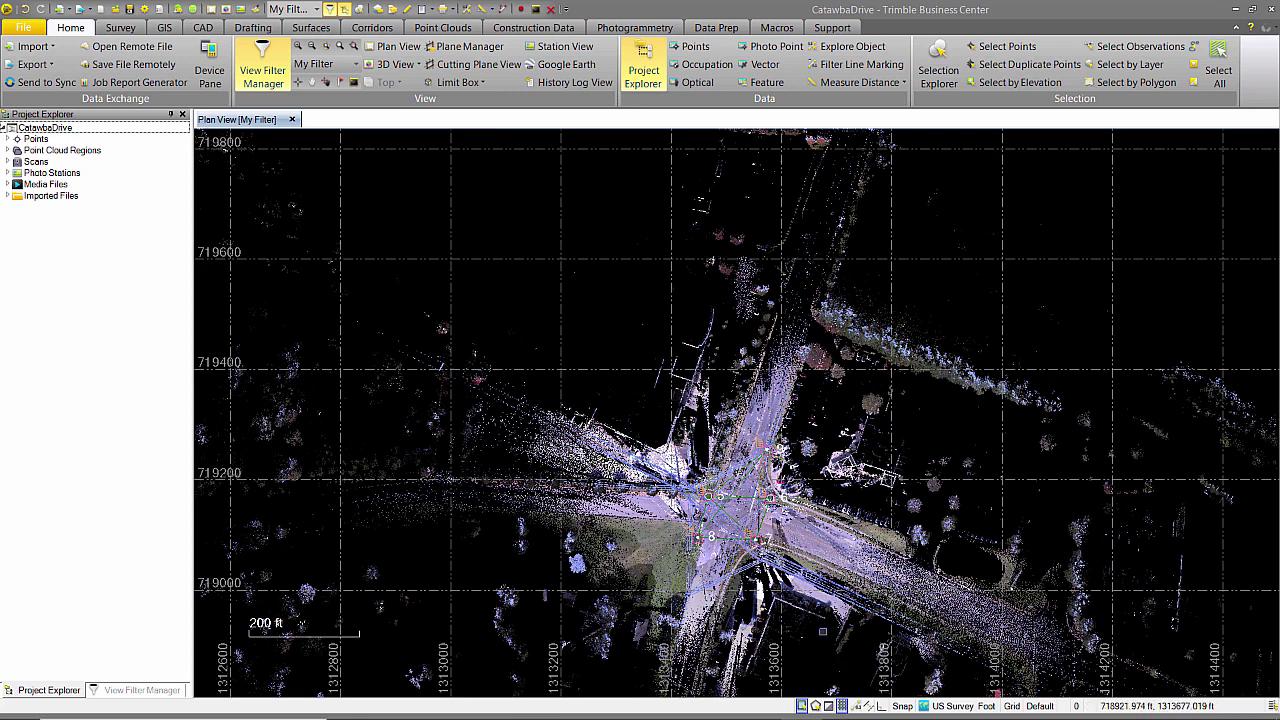
{"action": "left_click", "coordinate": [828, 706]}
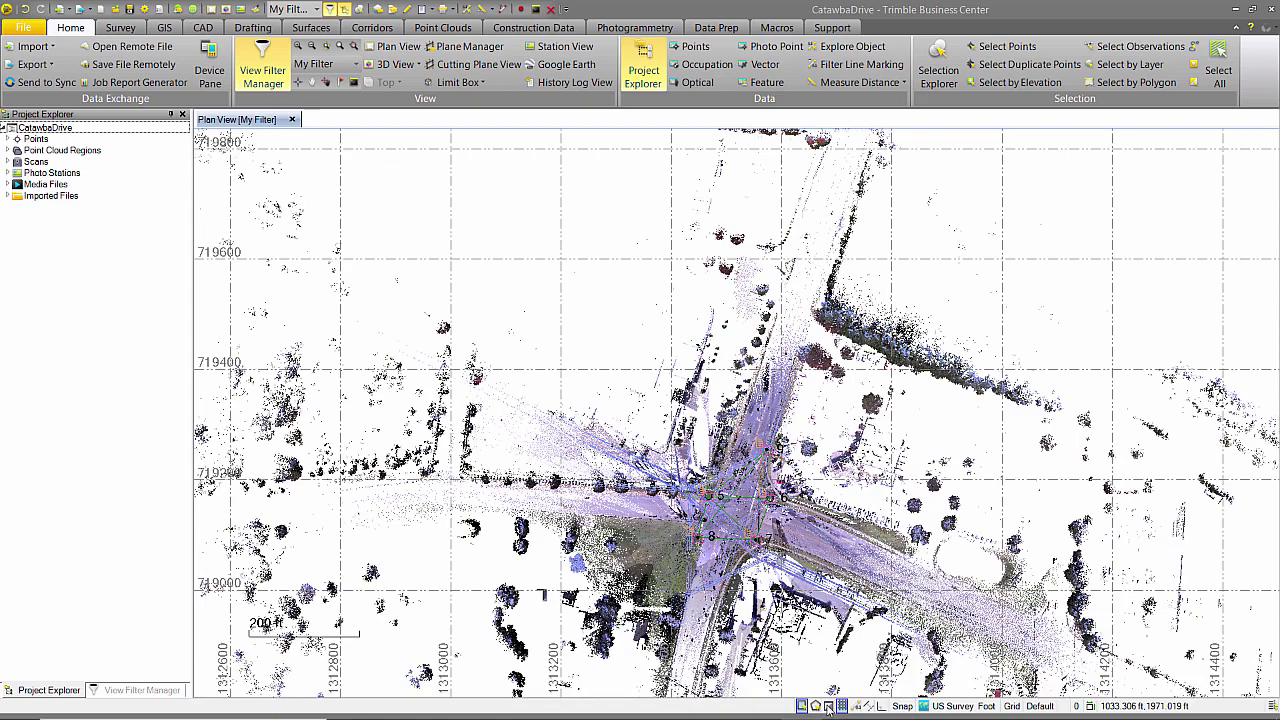
{"action": "middle_click_drag", "start_coordinate": [828, 654], "coordinate": [776, 532]}
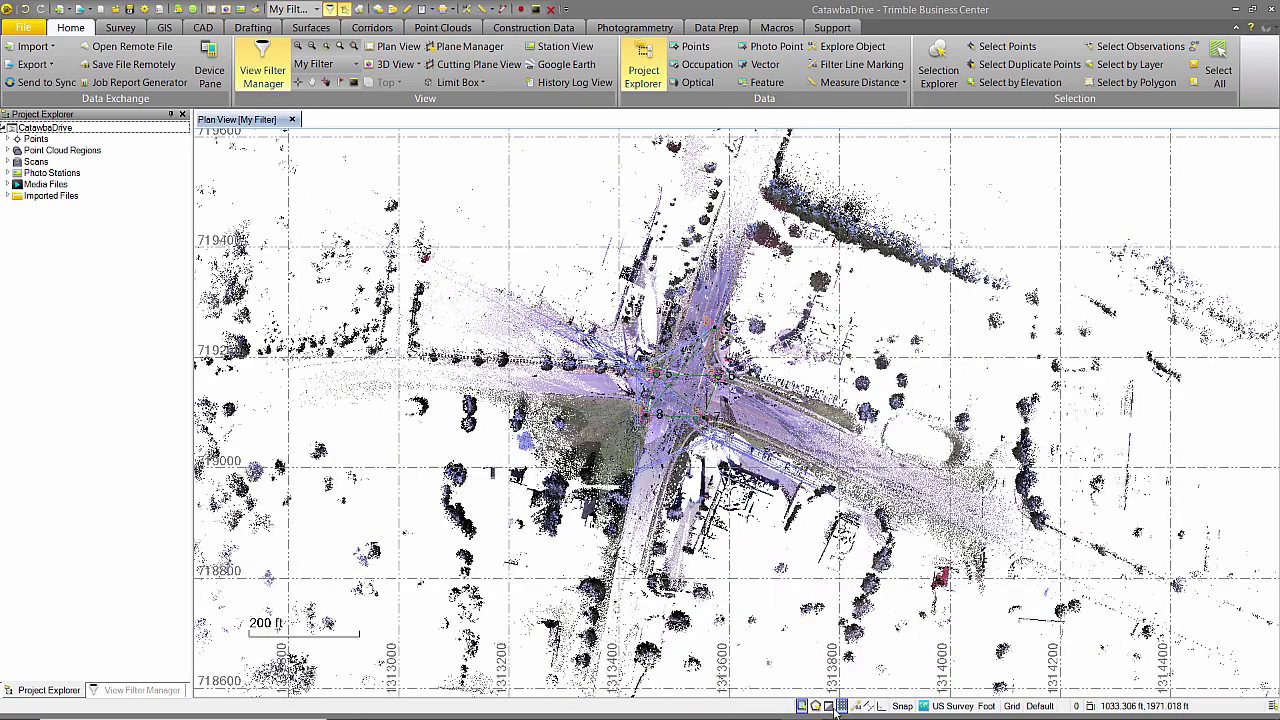
{"action": "left_click", "coordinate": [828, 706]}
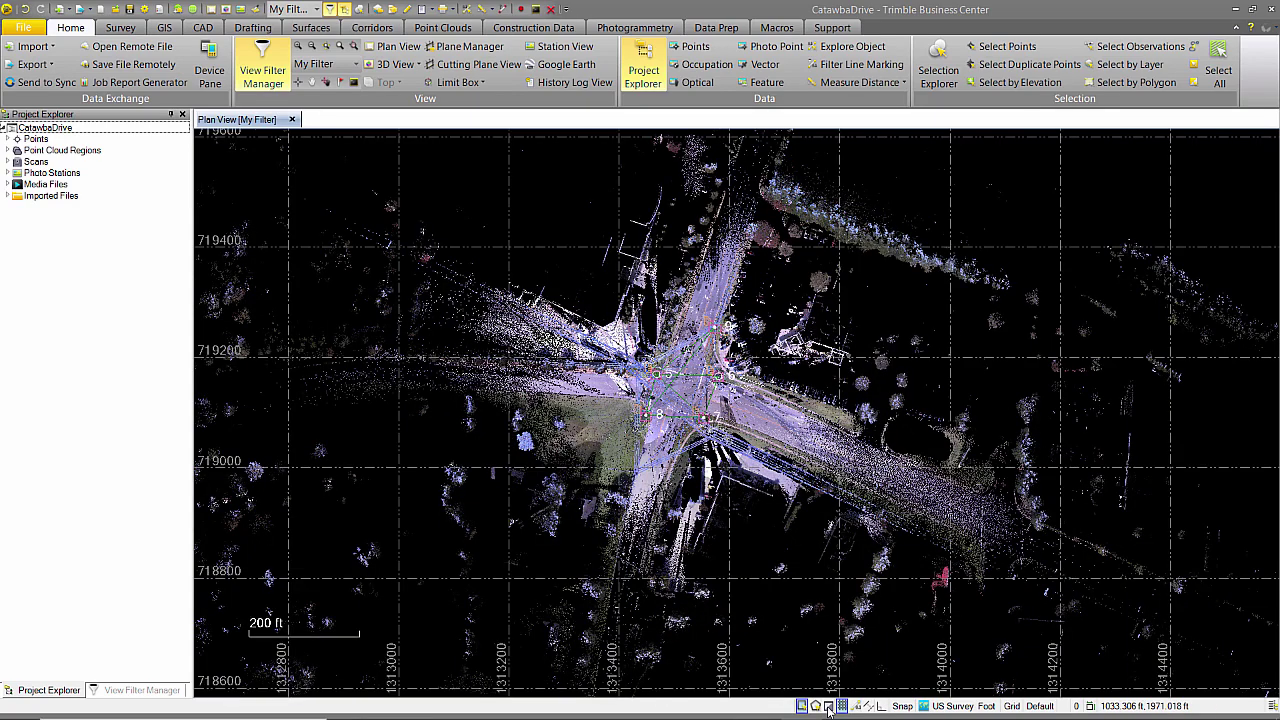
{"action": "left_click", "coordinate": [828, 706]}
{"action": "left_click", "coordinate": [828, 706]}
Review the object snaps in the Running Snap Mode Options and accept the existing settings.
{"action": "left_click", "coordinate": [902, 707]}
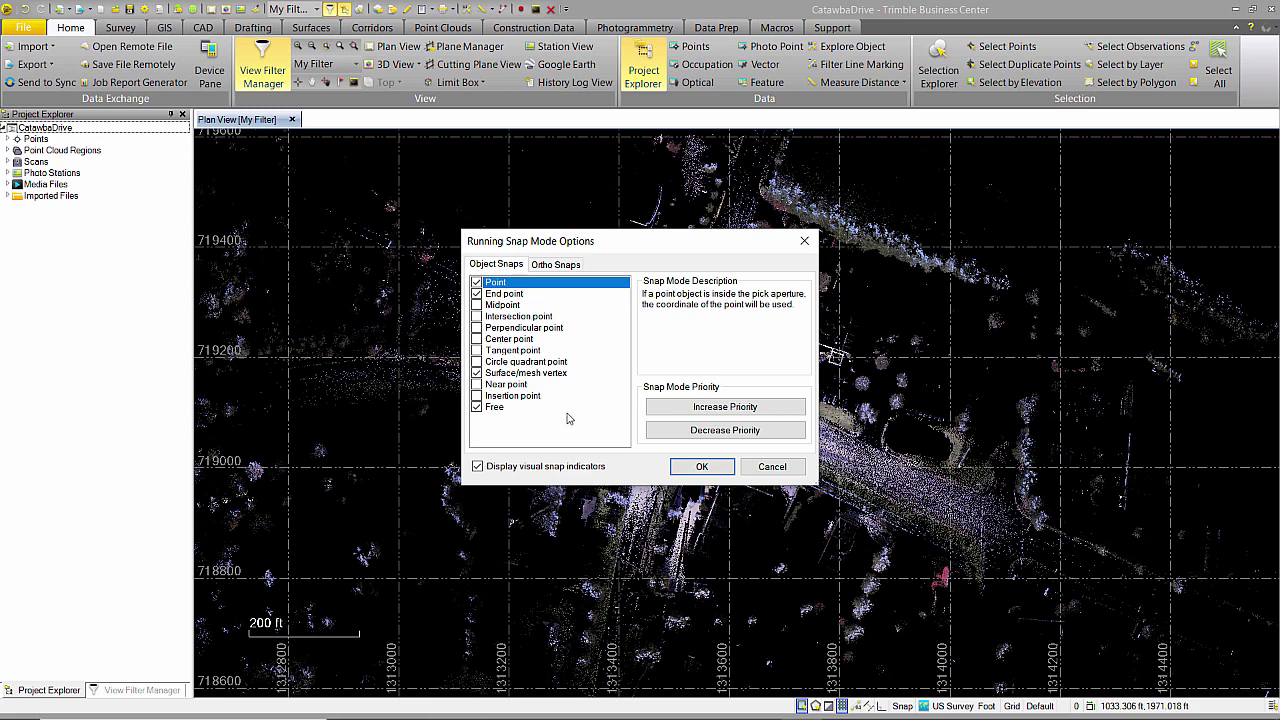
{"action": "left_click", "coordinate": [700, 467]}
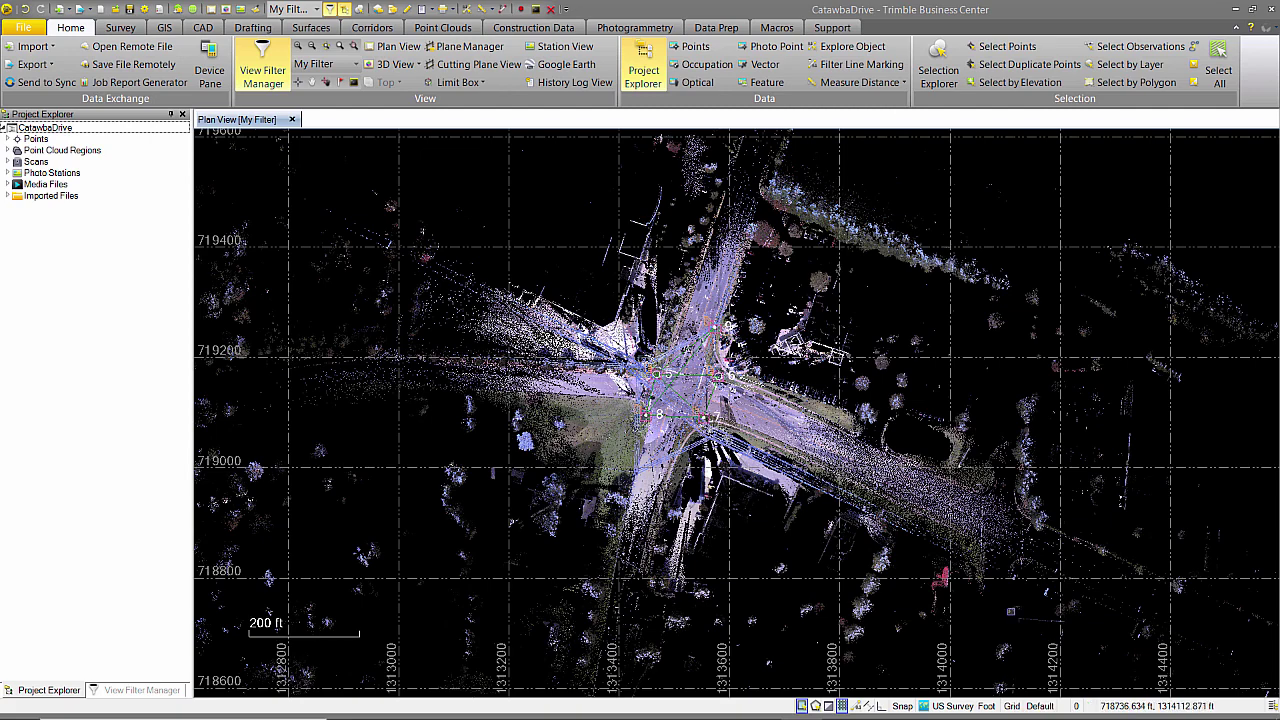
{"action": "middle_click_drag", "start_coordinate": [1010, 614], "coordinate": [983, 564]}
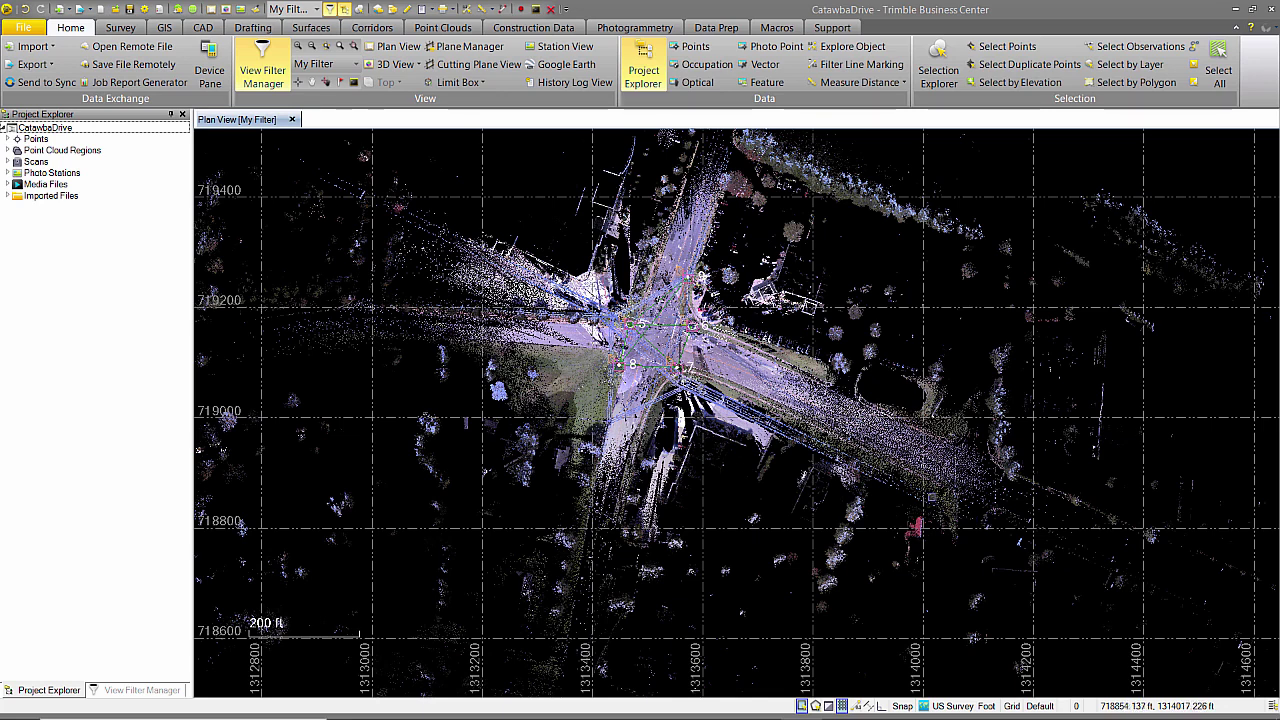
Show the floating Coordinates window, move it clear of the intersection, review its display options, and close it.
{"action": "left_click", "coordinate": [1272, 709]}
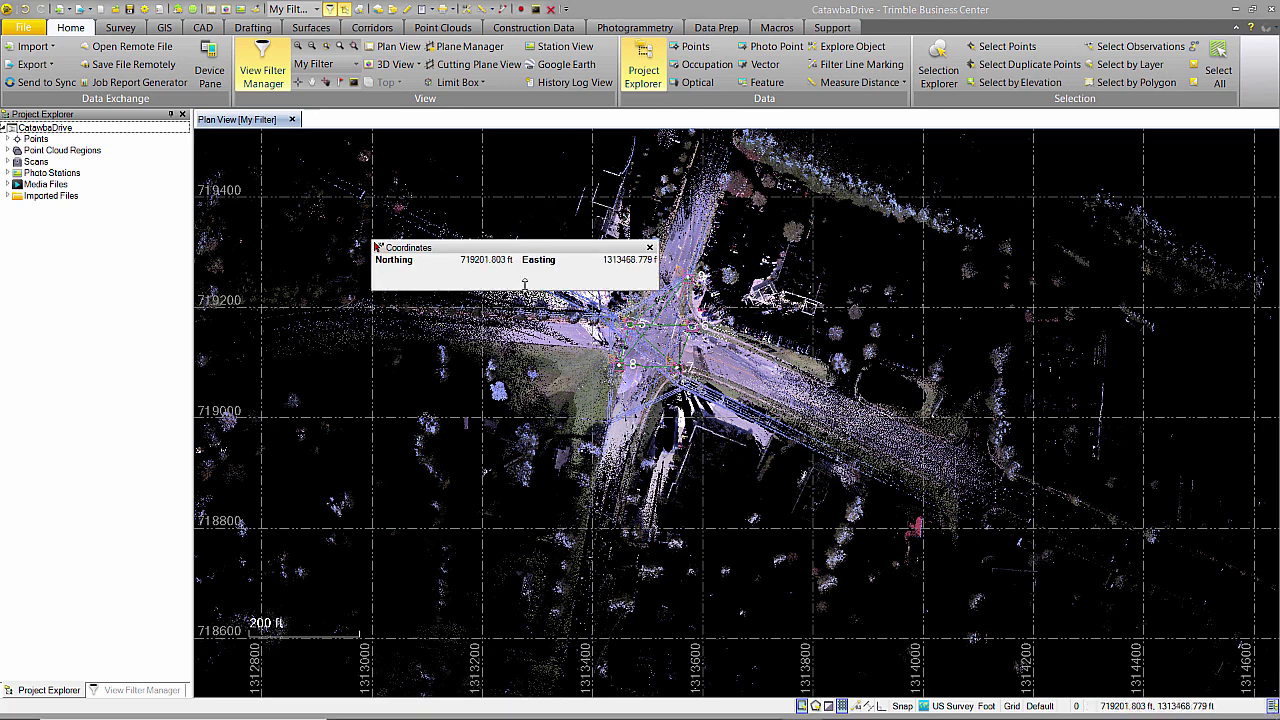
{"action": "left_click_drag", "start_coordinate": [496, 247], "coordinate": [438, 207]}
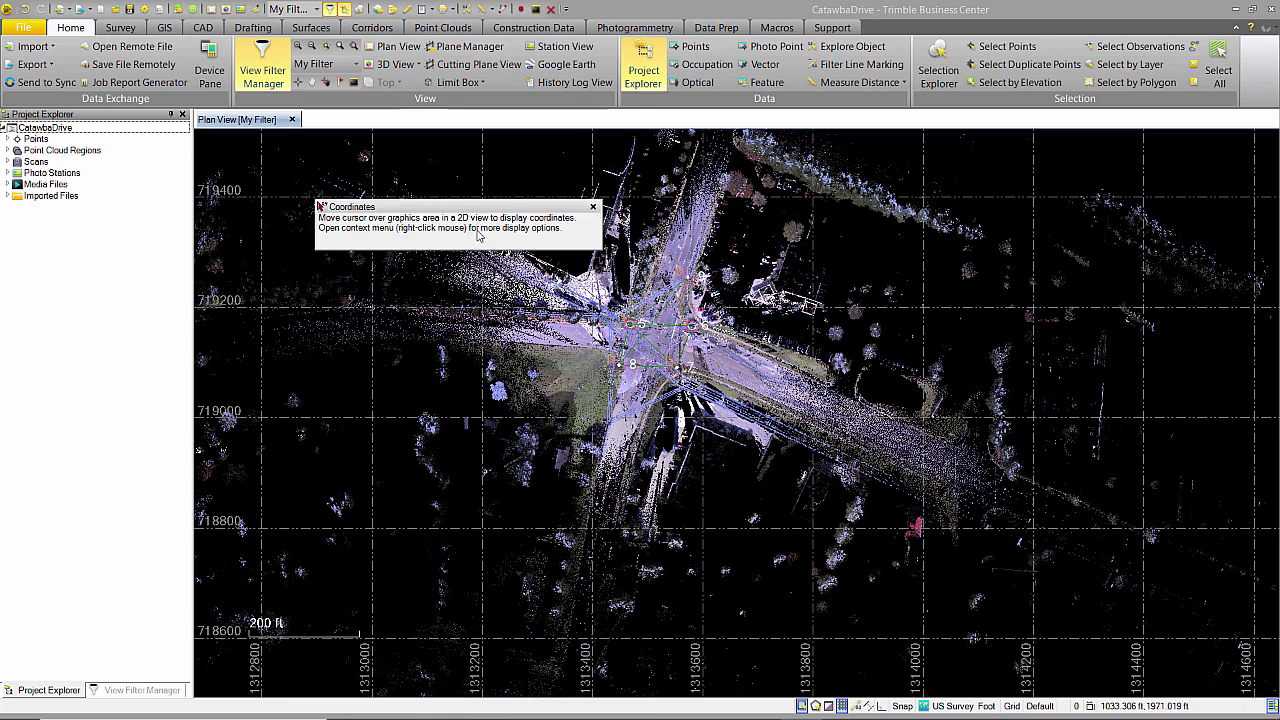
{"action": "right_click", "coordinate": [480, 234]}
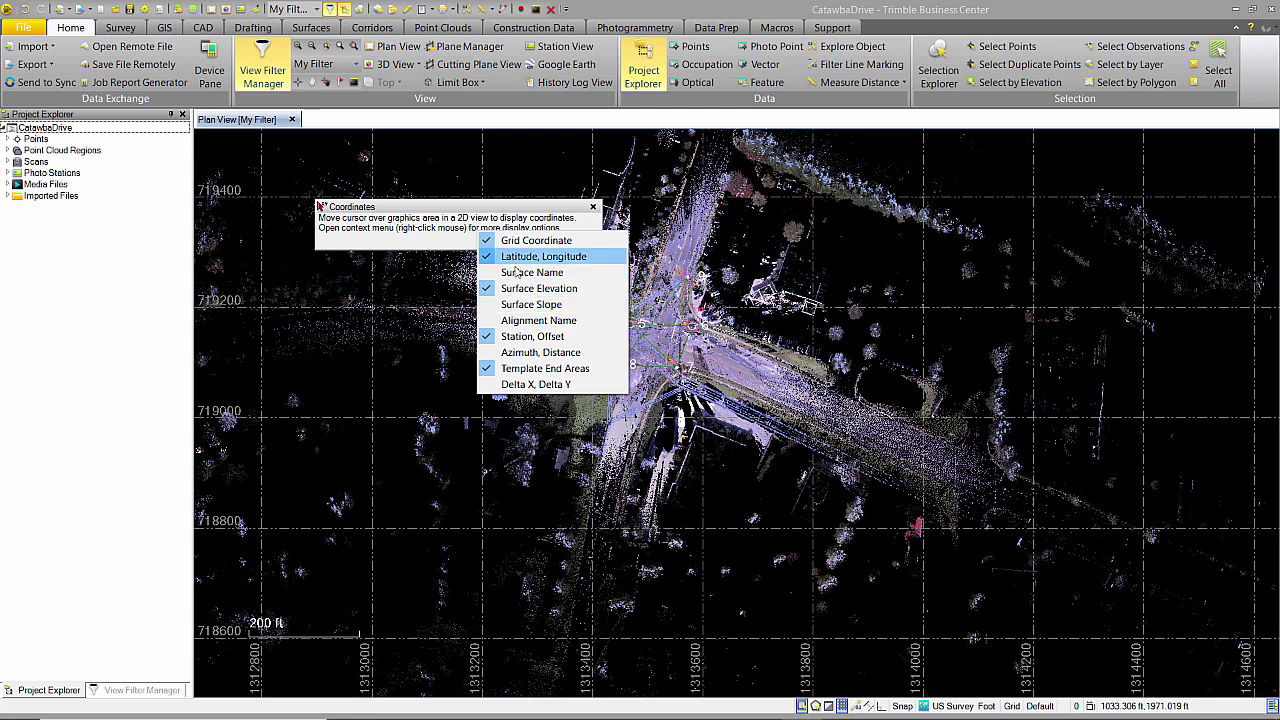
{"action": "left_click", "coordinate": [594, 207]}
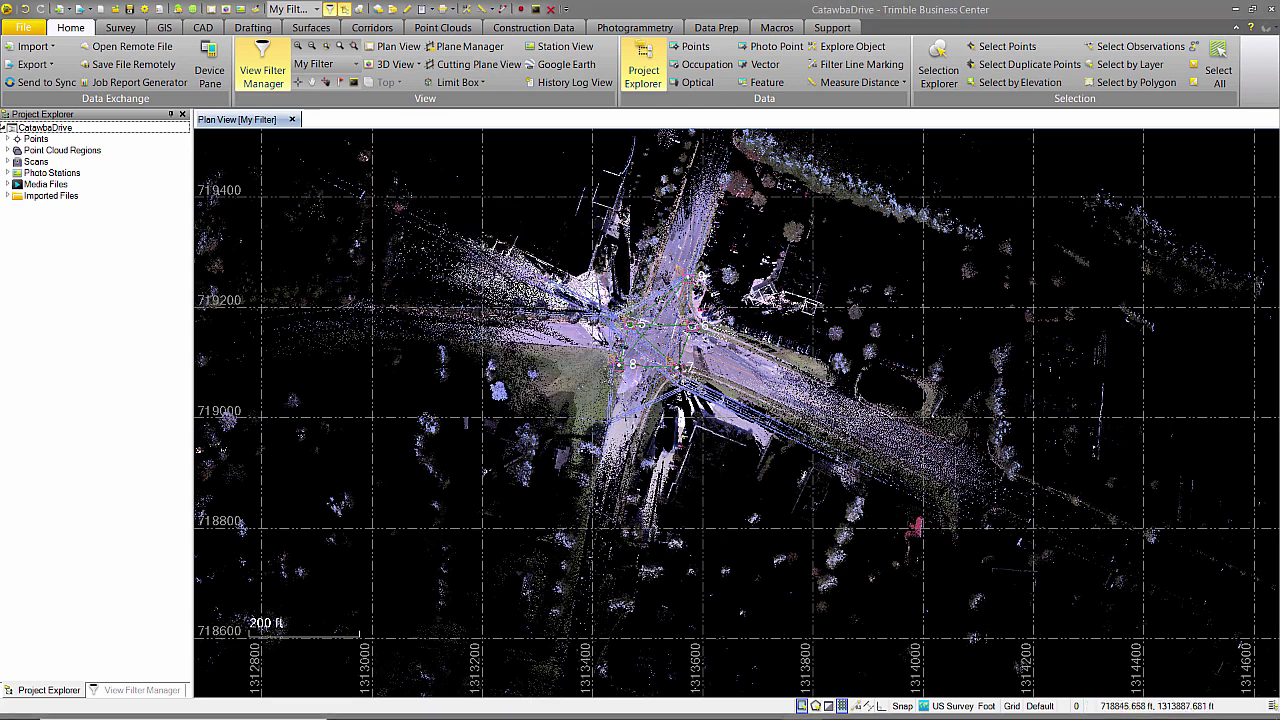
Bring up the View Filter Manager and review the raw data categories of My Filter.
{"action": "middle_click_drag", "start_coordinate": [792, 500], "coordinate": [796, 530]}
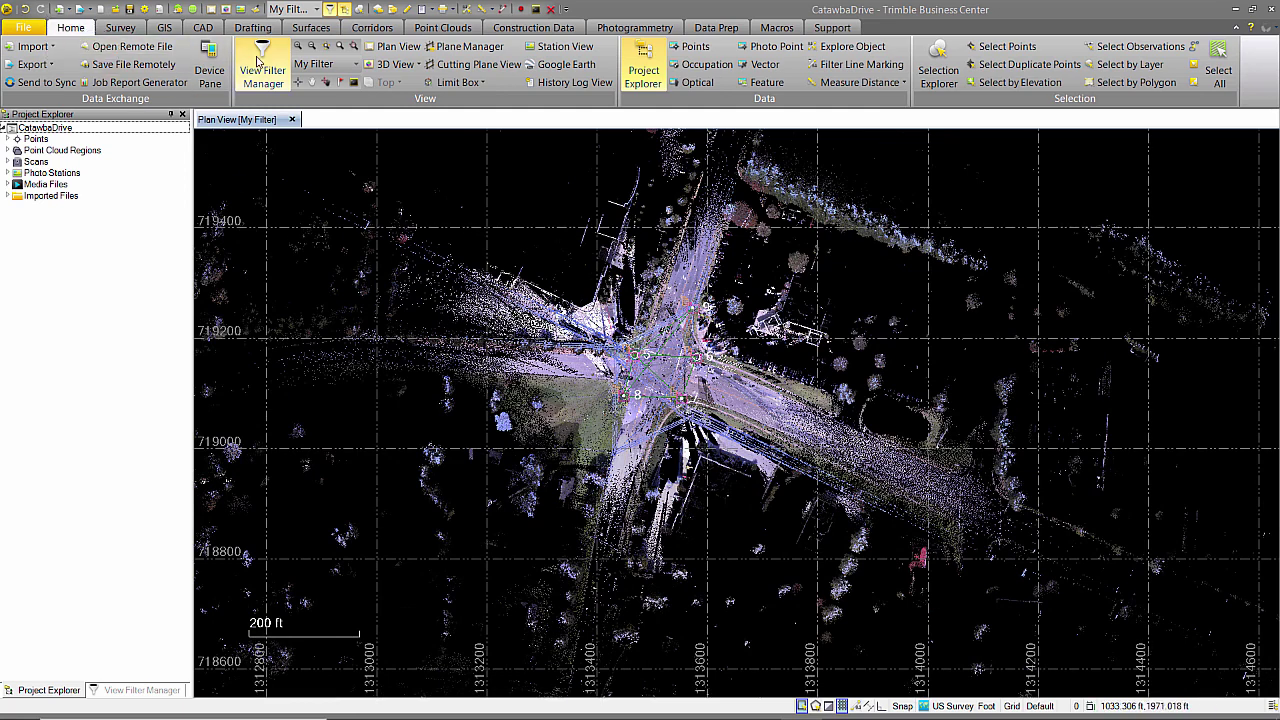
{"action": "left_click", "coordinate": [259, 60]}
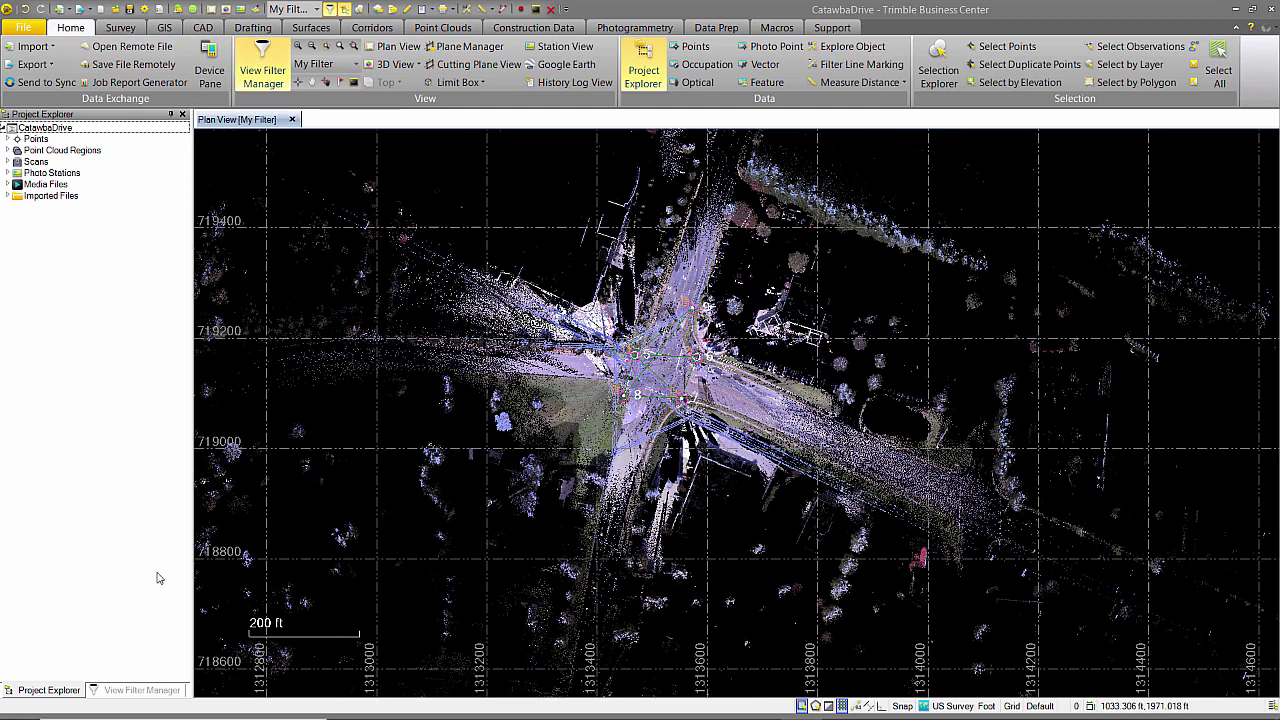
{"action": "left_click", "coordinate": [132, 692]}
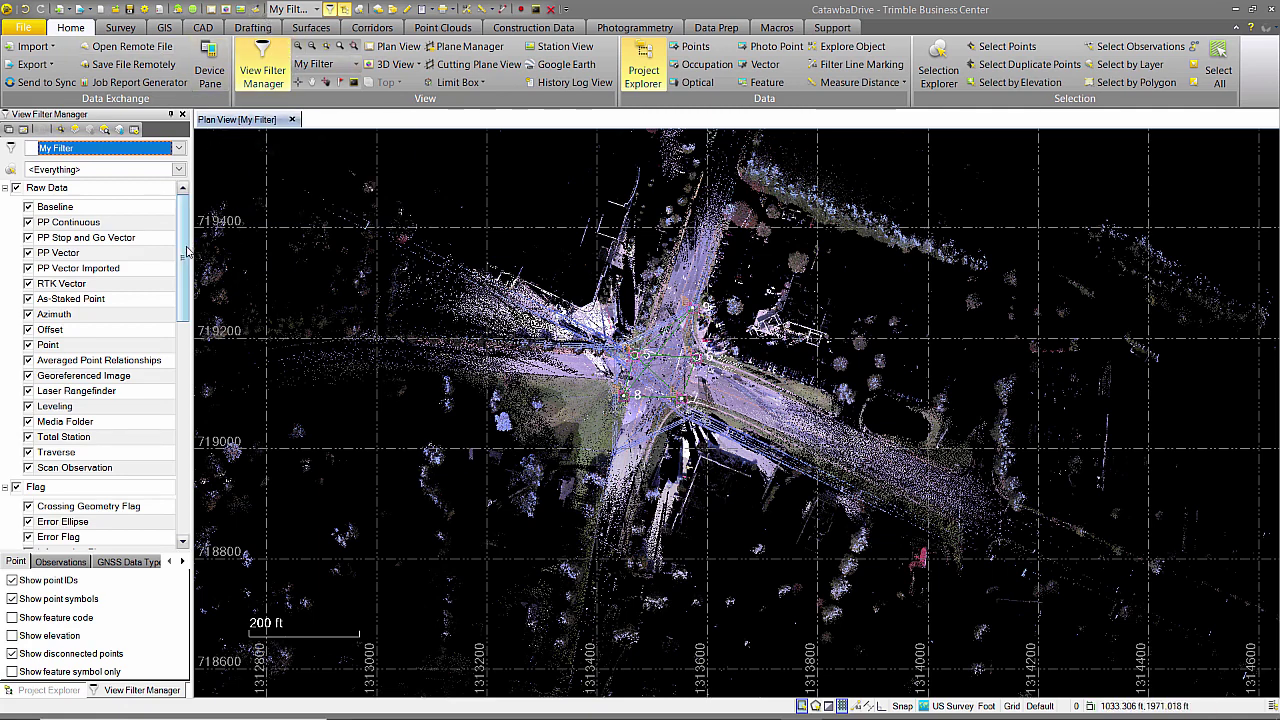
{"action": "left_click_drag", "start_coordinate": [185, 245], "coordinate": [200, 214]}
Examine the point cloud around scan station 5 up close in the plan view.
{"action": "scroll", "coordinate": [640, 347], "scroll_direction": "up", "scroll_amount": 2}
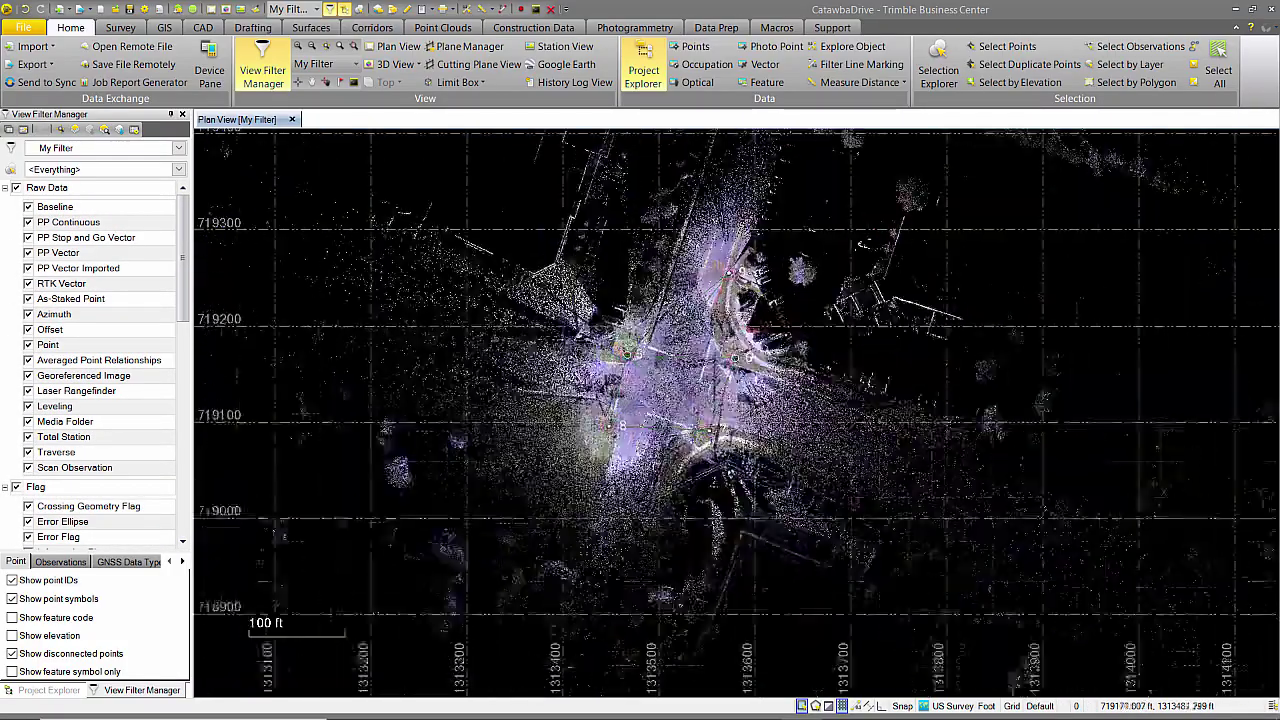
{"action": "scroll", "coordinate": [652, 358], "scroll_direction": "up", "scroll_amount": 2}
{"action": "scroll", "coordinate": [652, 358], "scroll_direction": "up", "scroll_amount": 2}
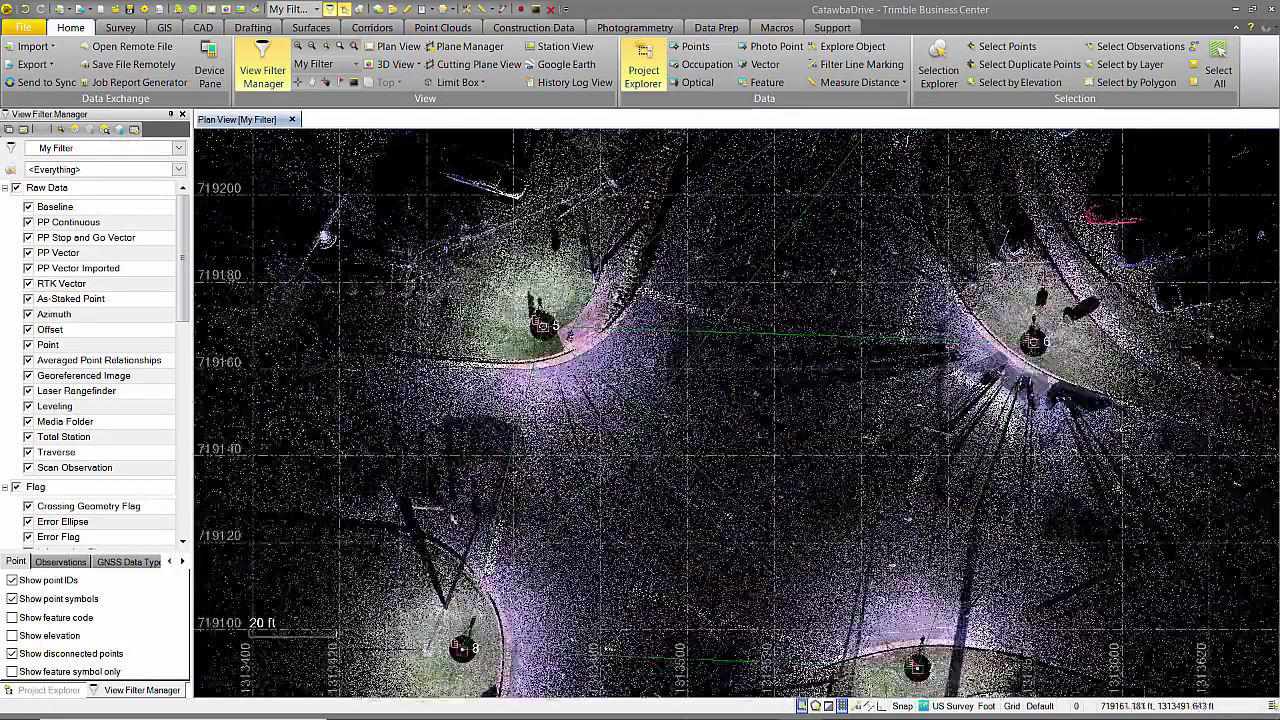
{"action": "scroll", "coordinate": [536, 326], "scroll_direction": "up", "scroll_amount": 4}
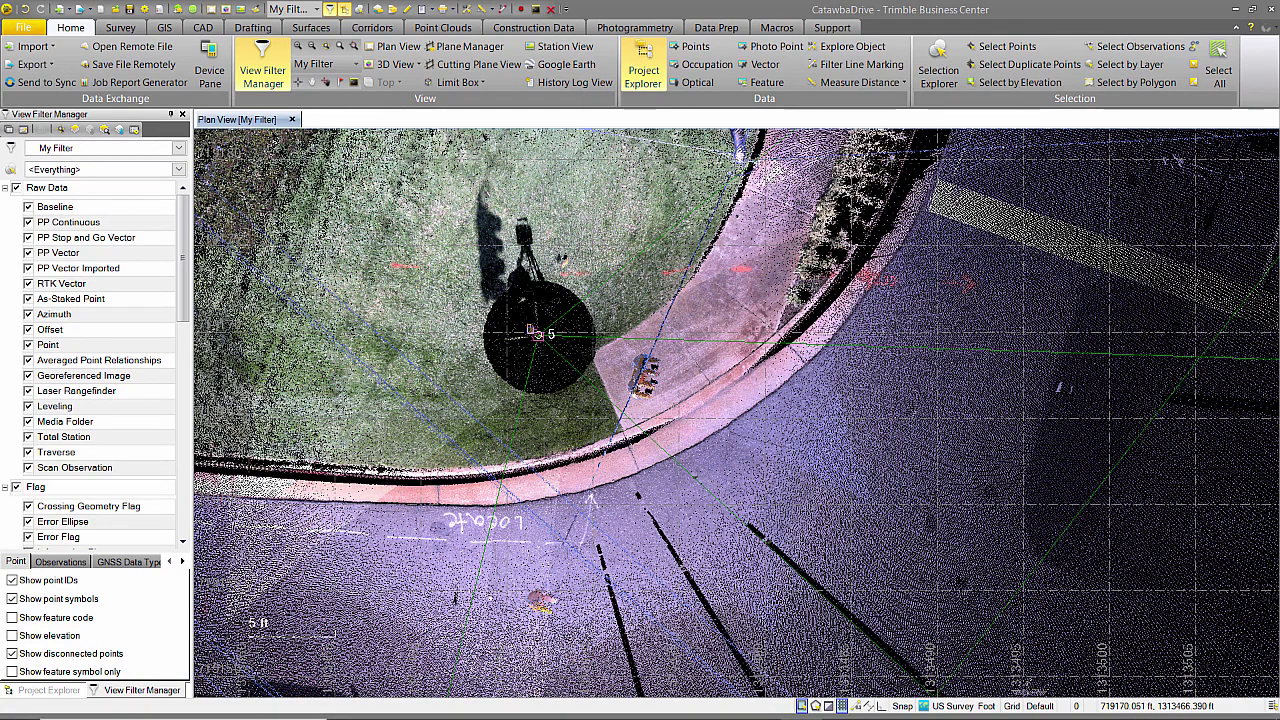
Bring up the Project Explorer and list the project's points and point cloud regions.
{"action": "scroll", "coordinate": [537, 334], "scroll_direction": "down", "scroll_amount": 2}
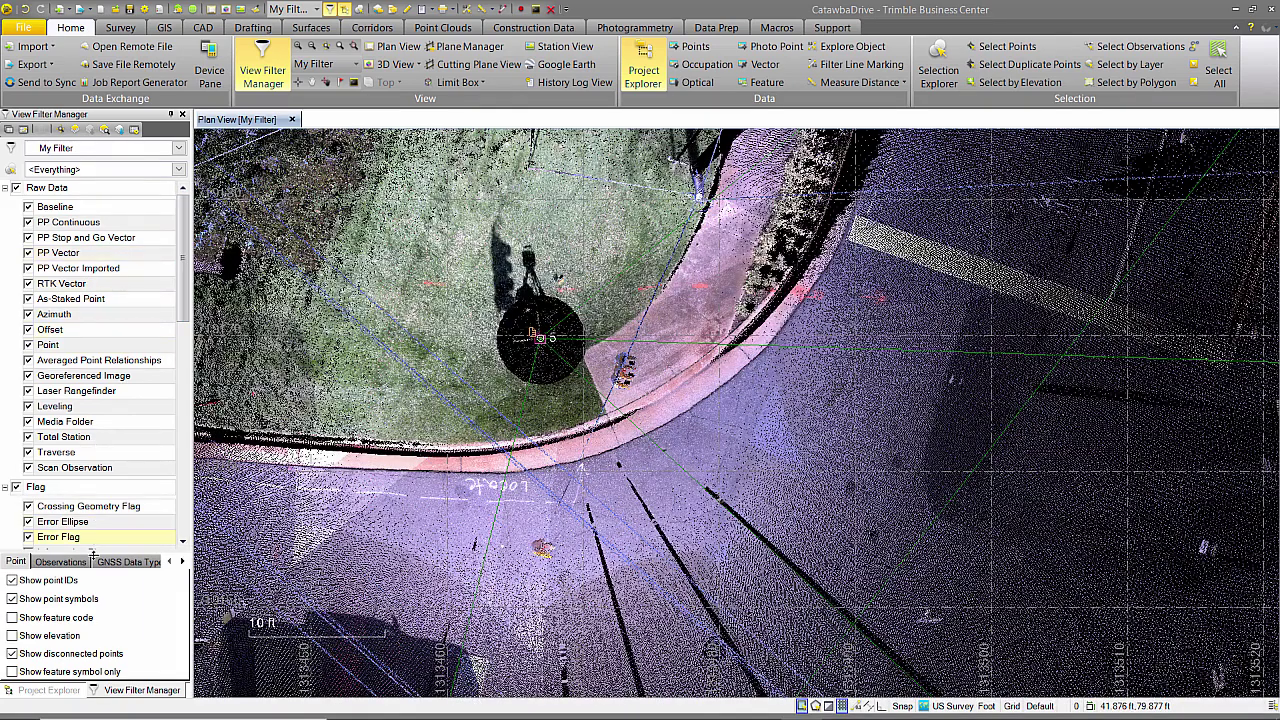
{"action": "left_click", "coordinate": [60, 691]}
{"action": "left_click", "coordinate": [100, 691]}
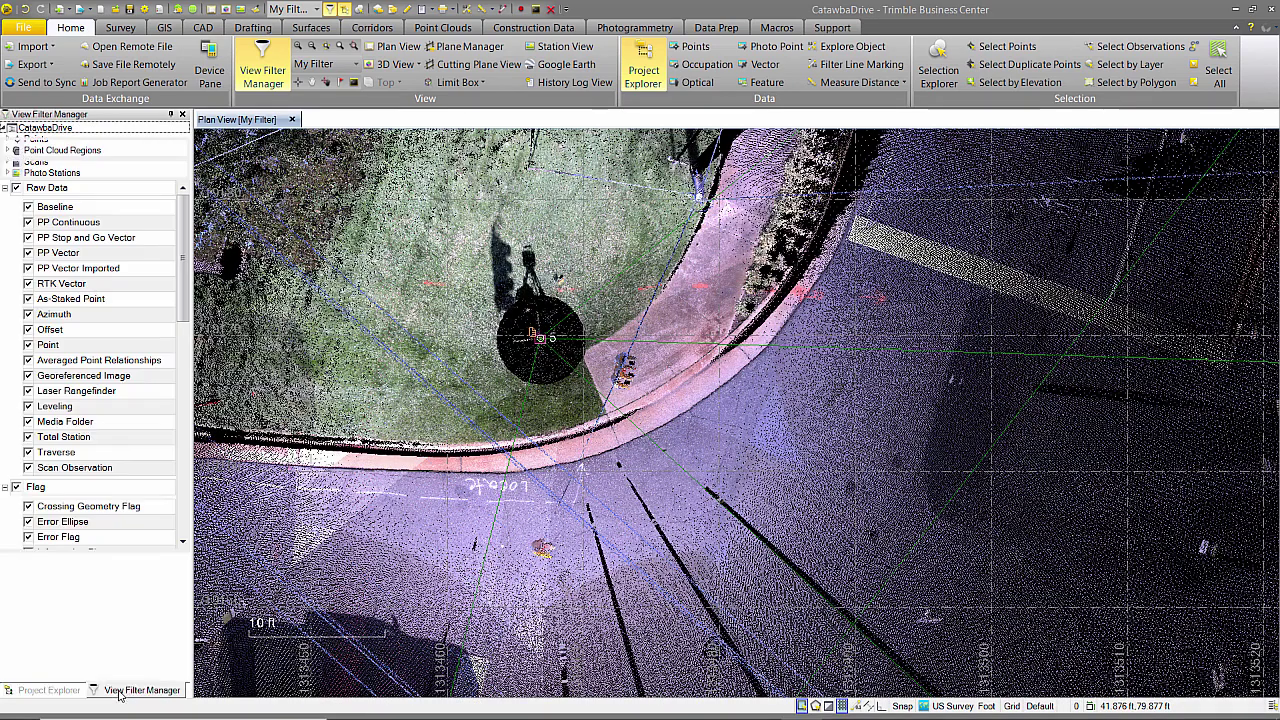
{"action": "left_click", "coordinate": [66, 691]}
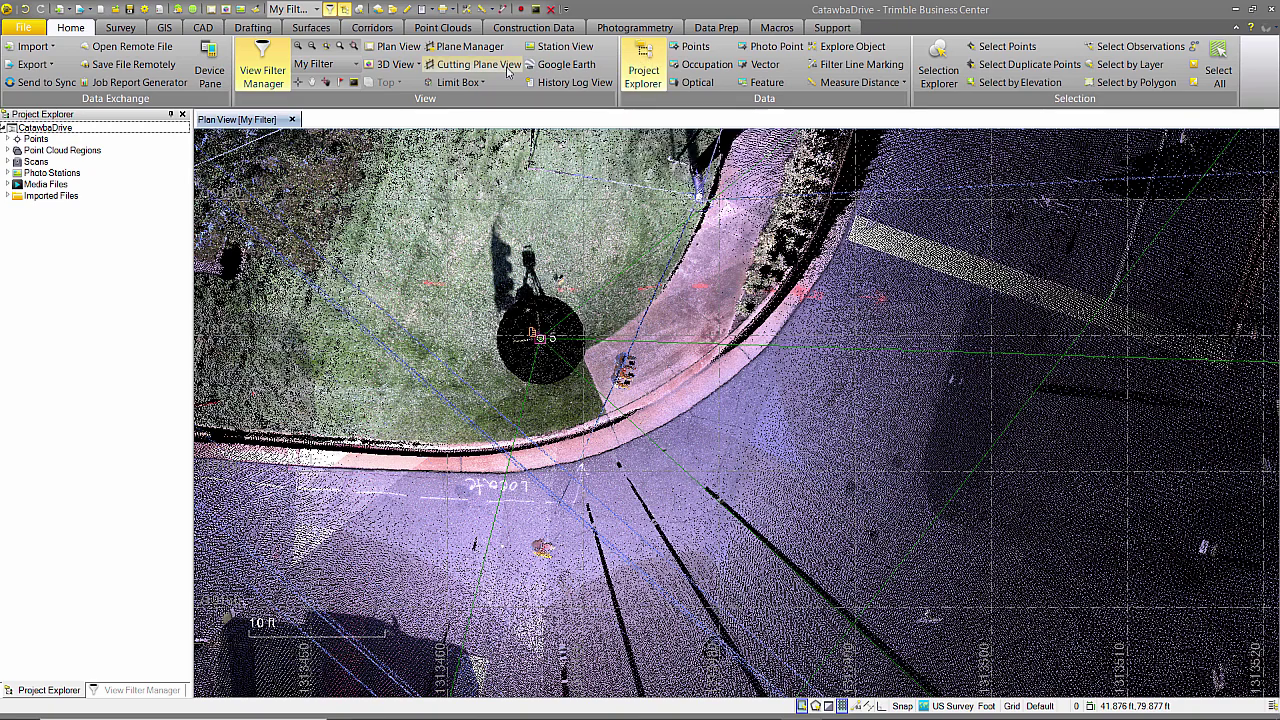
{"action": "left_click", "coordinate": [9, 139]}
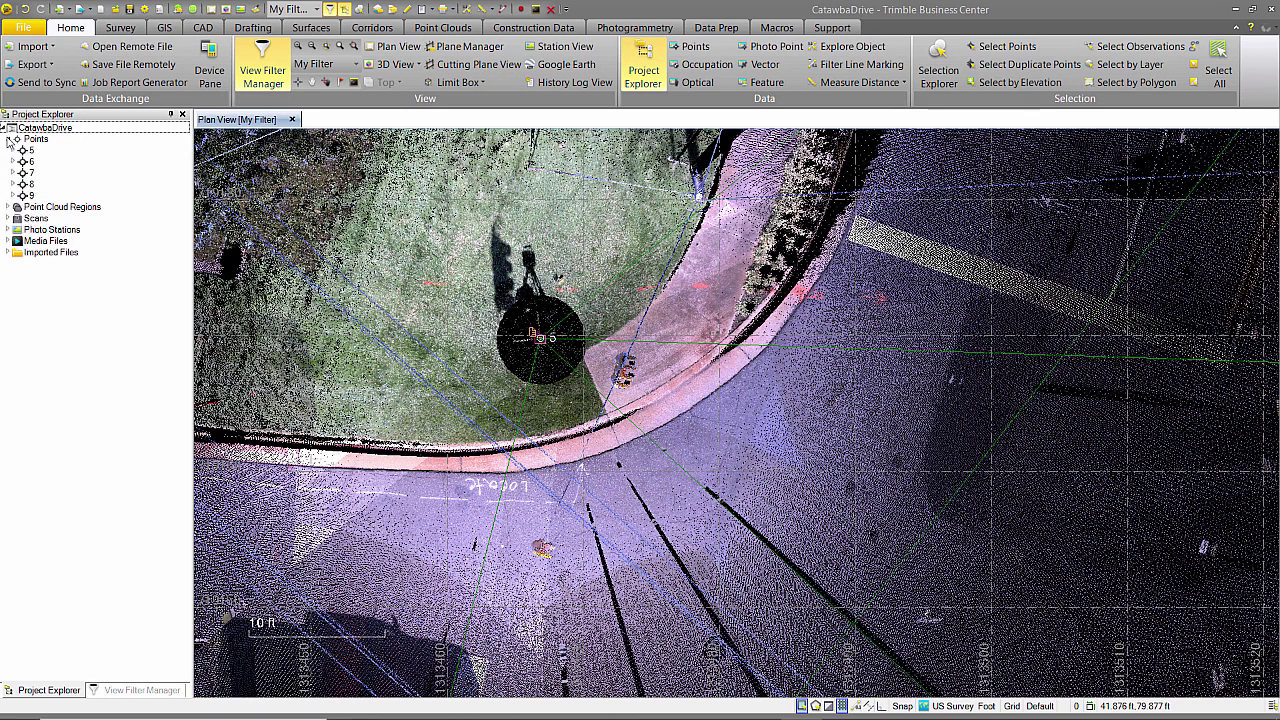
{"action": "left_click", "coordinate": [8, 207]}
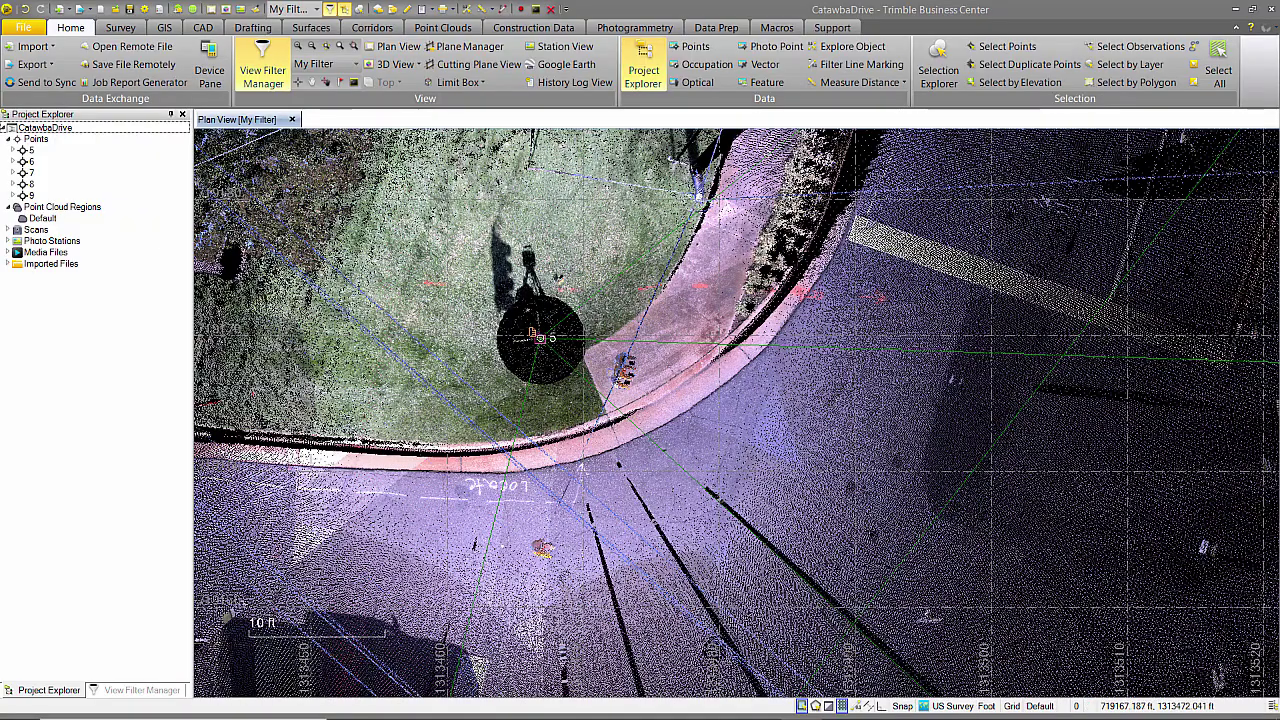
Review the project's scans, including the scan under station 5 (S6), and its photo stations, with the whole intersection in view.
{"action": "scroll", "coordinate": [621, 386], "scroll_direction": "down", "scroll_amount": 4}
{"action": "scroll", "coordinate": [600, 375], "scroll_direction": "down", "scroll_amount": 5}
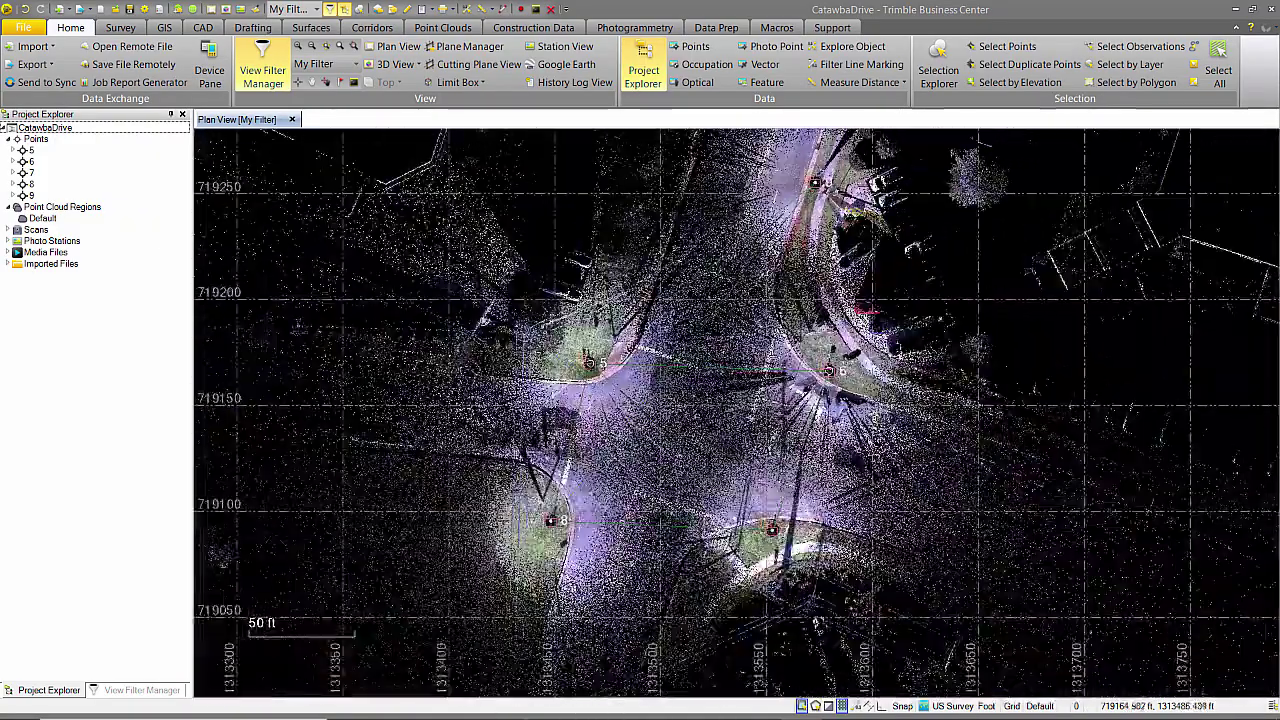
{"action": "middle_click_drag", "start_coordinate": [725, 323], "coordinate": [705, 359]}
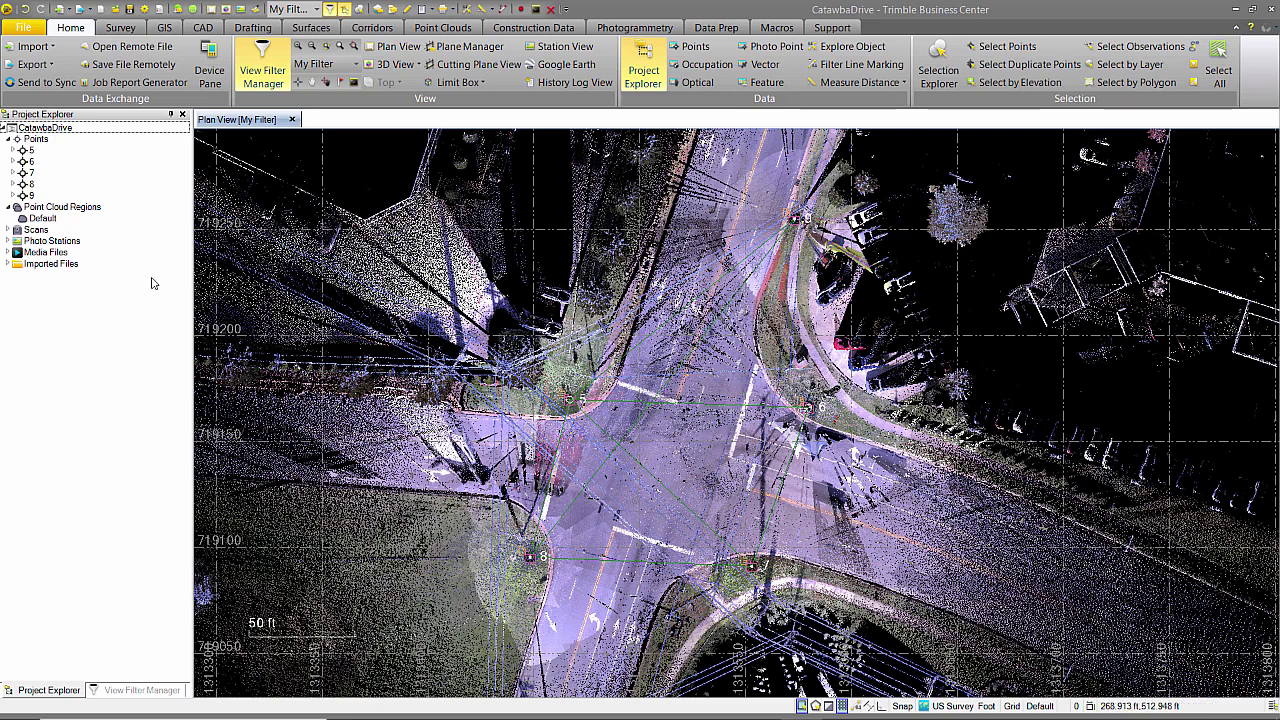
{"action": "left_click", "coordinate": [9, 230]}
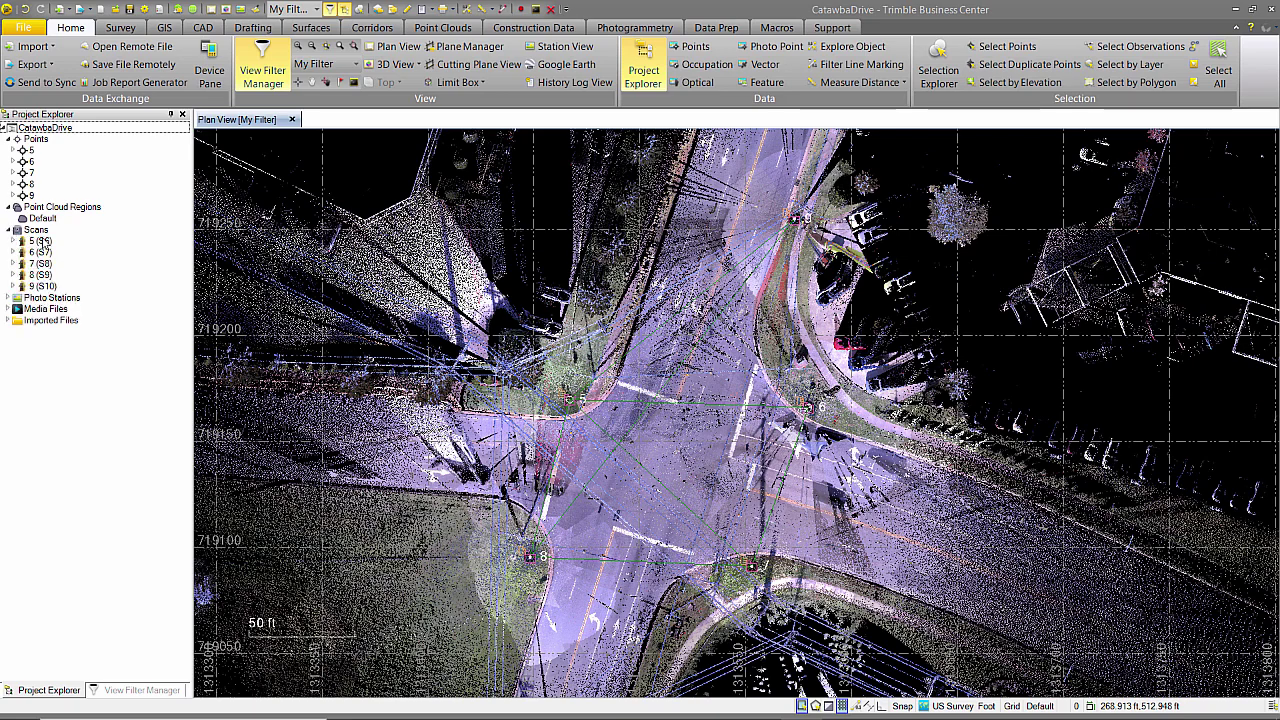
{"action": "left_click", "coordinate": [13, 242]}
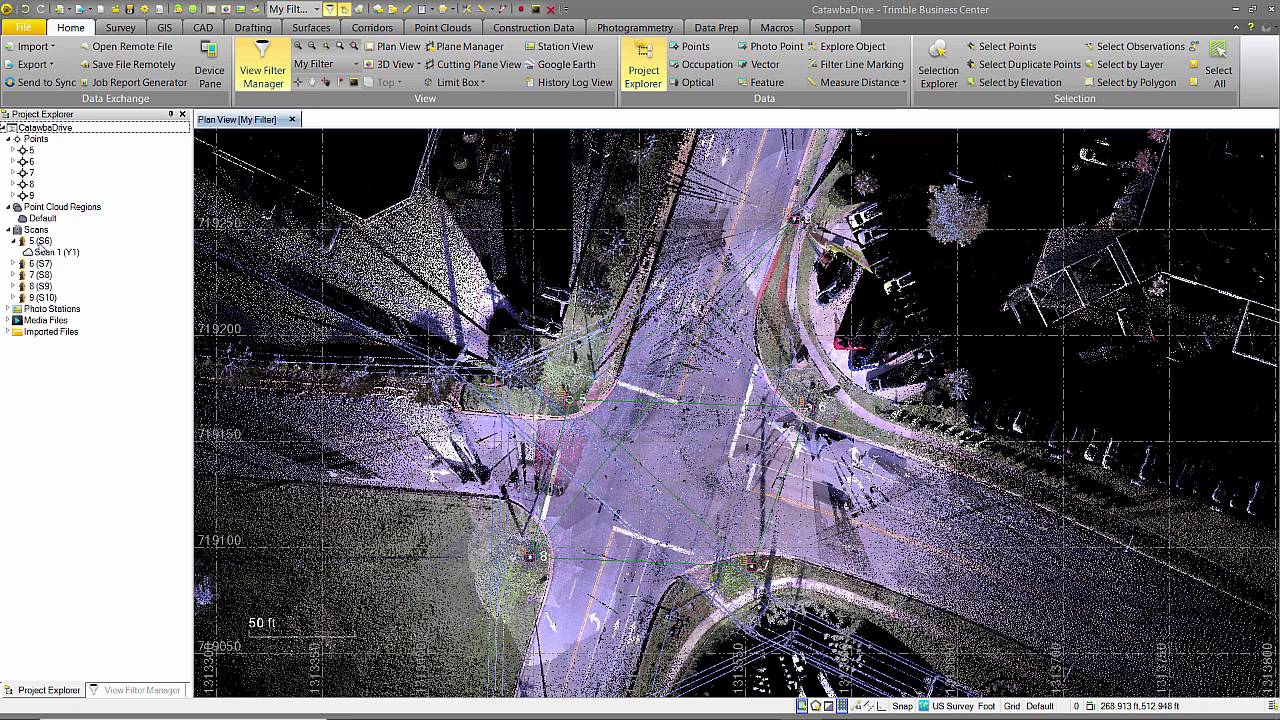
{"action": "left_click", "coordinate": [9, 231]}
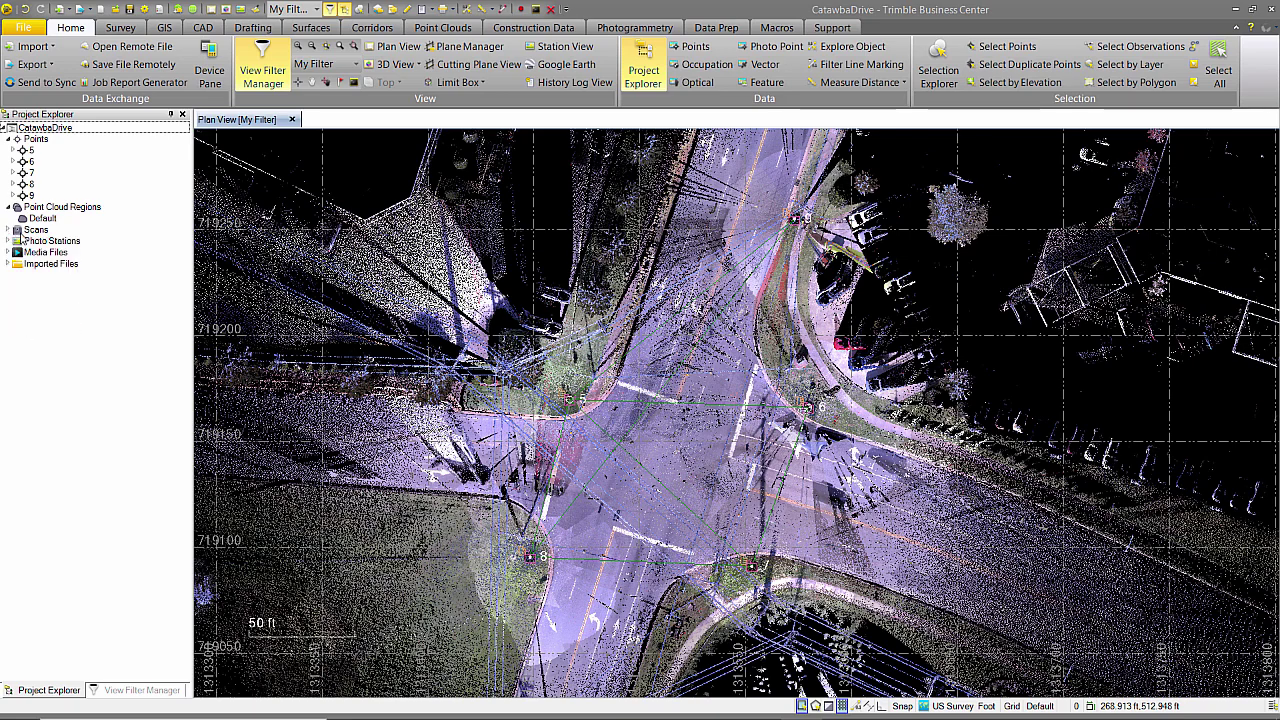
{"action": "left_click", "coordinate": [9, 242]}
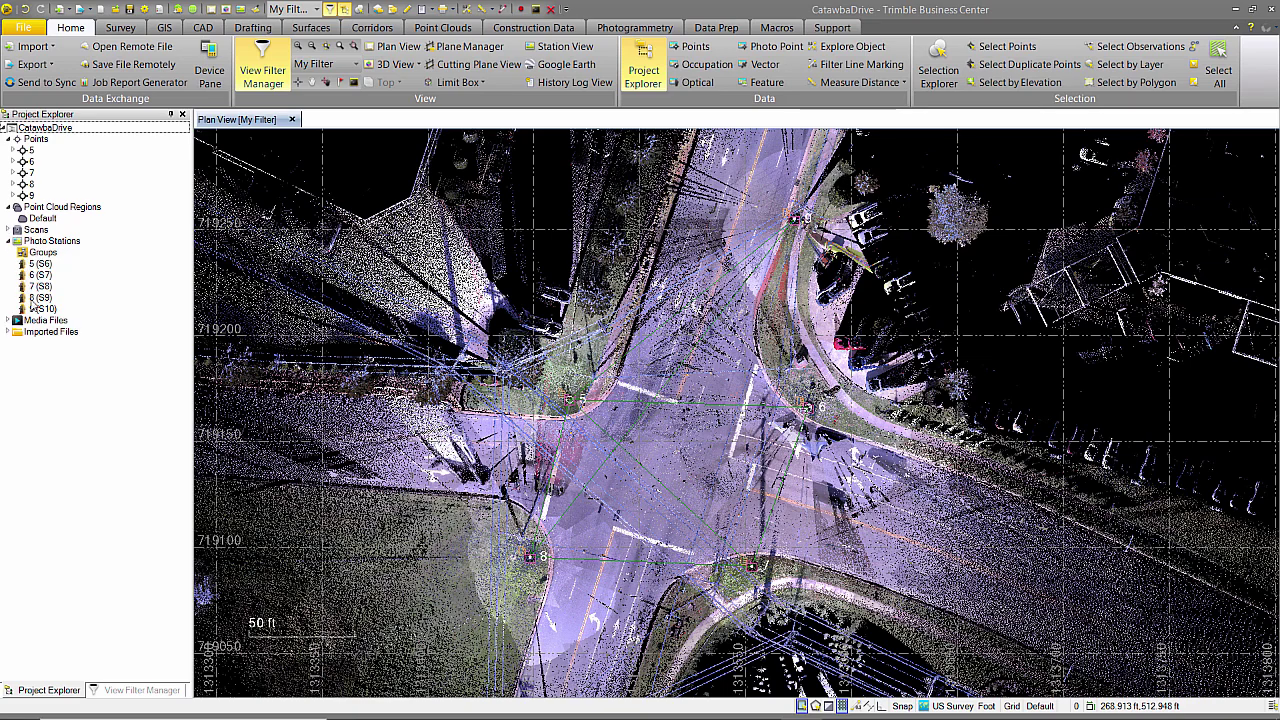
{"action": "left_click", "coordinate": [9, 242]}
Open the media file IMG00005.JPG stored under point 5, view the photo, and close it.
{"action": "left_click", "coordinate": [9, 252]}
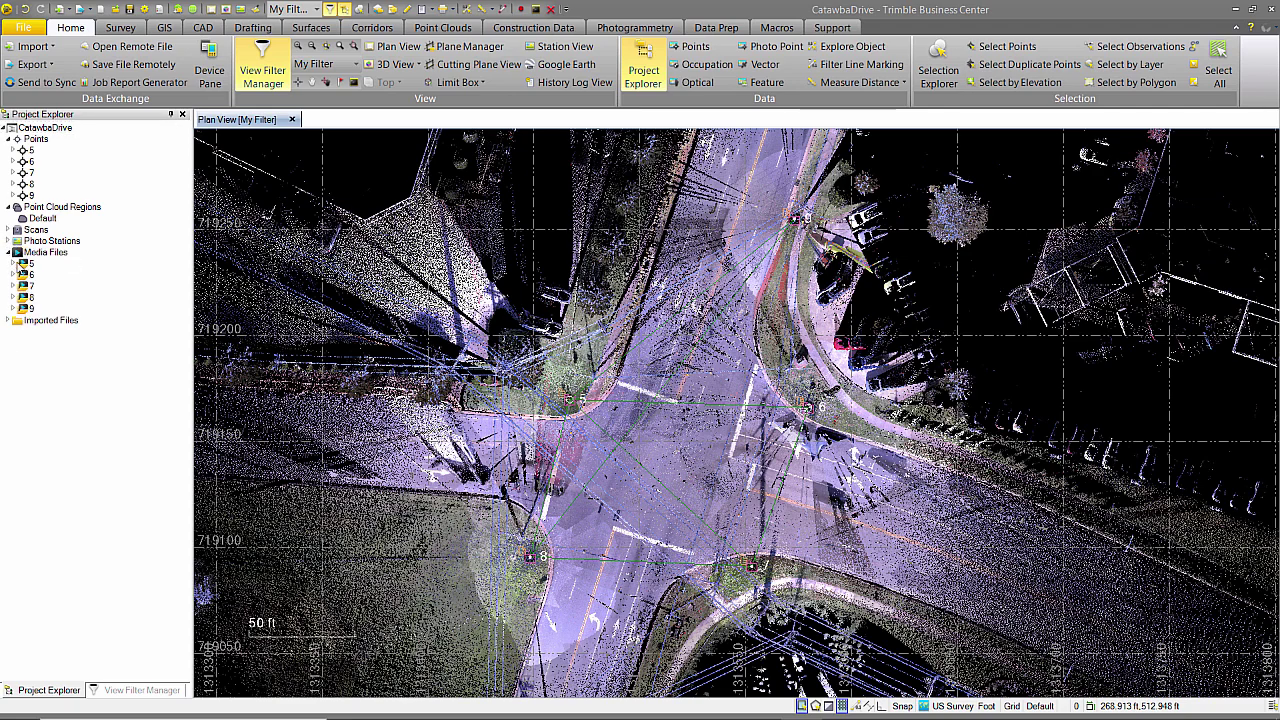
{"action": "left_click", "coordinate": [14, 264]}
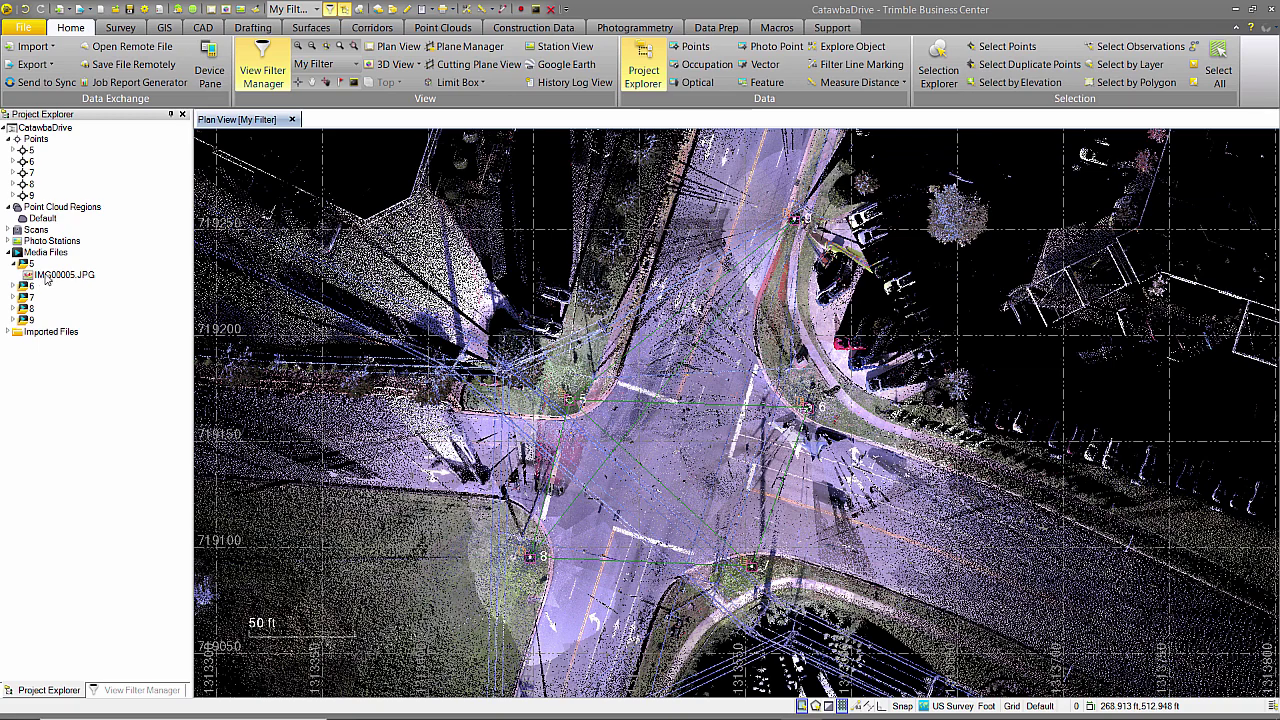
{"action": "left_click", "coordinate": [45, 276]}
{"action": "right_click", "coordinate": [45, 278]}
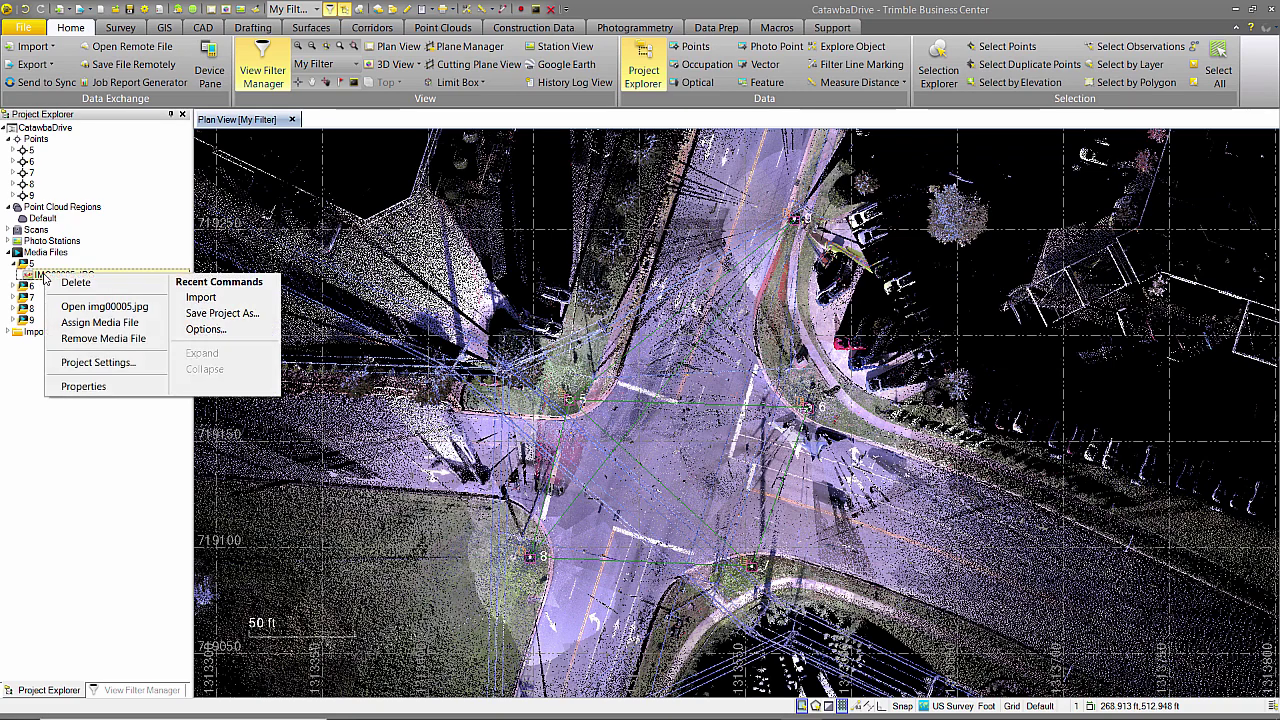
{"action": "left_click", "coordinate": [78, 310]}
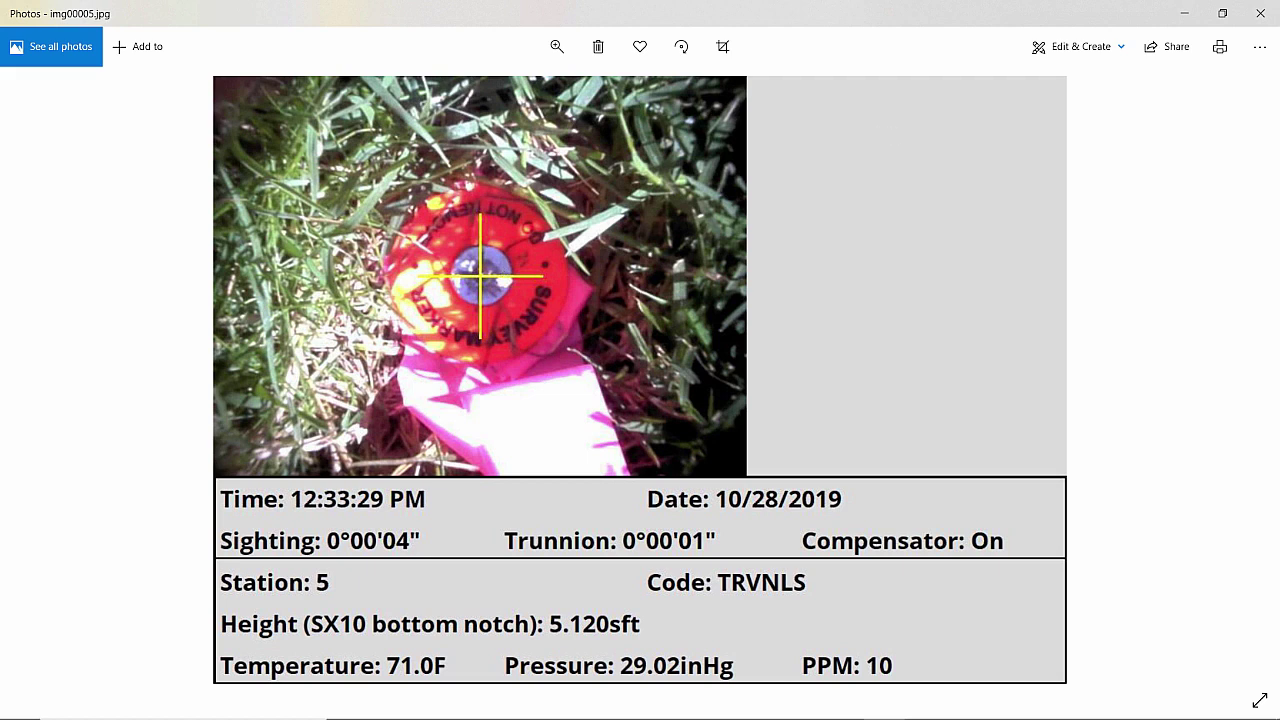
{"action": "left_click", "coordinate": [1260, 13]}
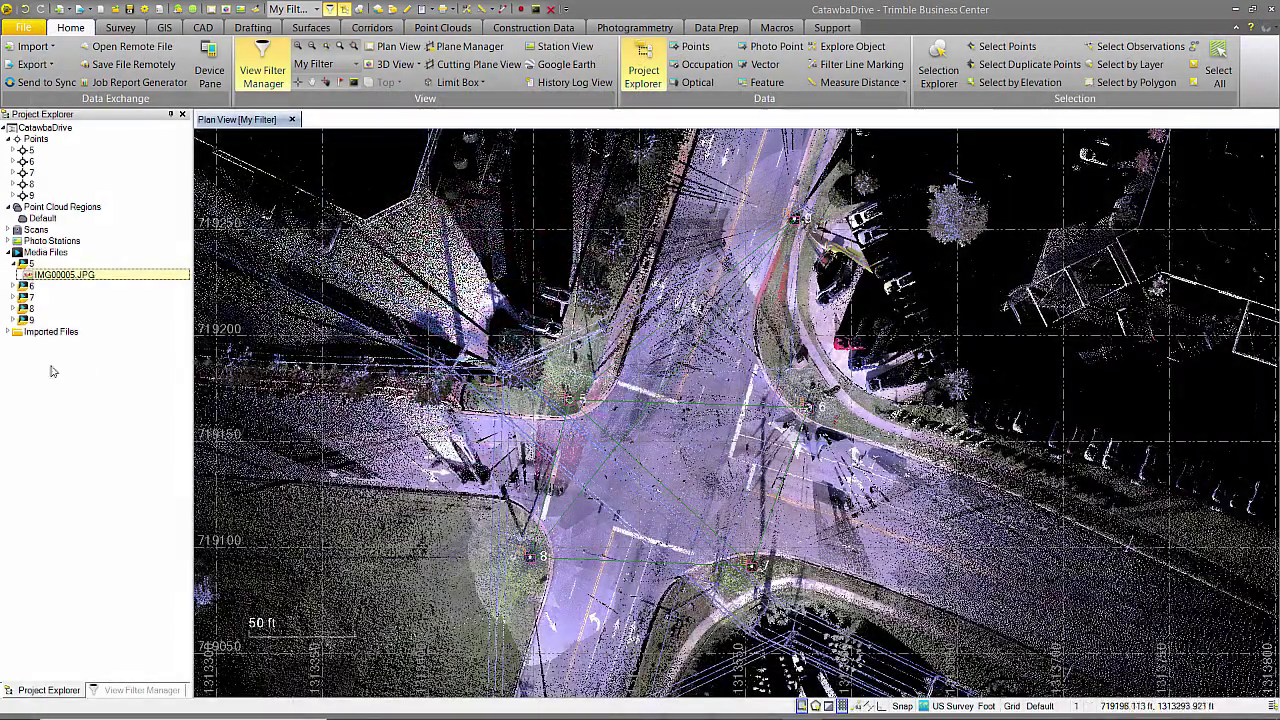
Review the properties of station 5 (S6) and its 5-6 (T26) backbearing observation within the imported CATAWBA VALLEY BLVD.jxl file.
{"action": "left_click", "coordinate": [10, 332]}
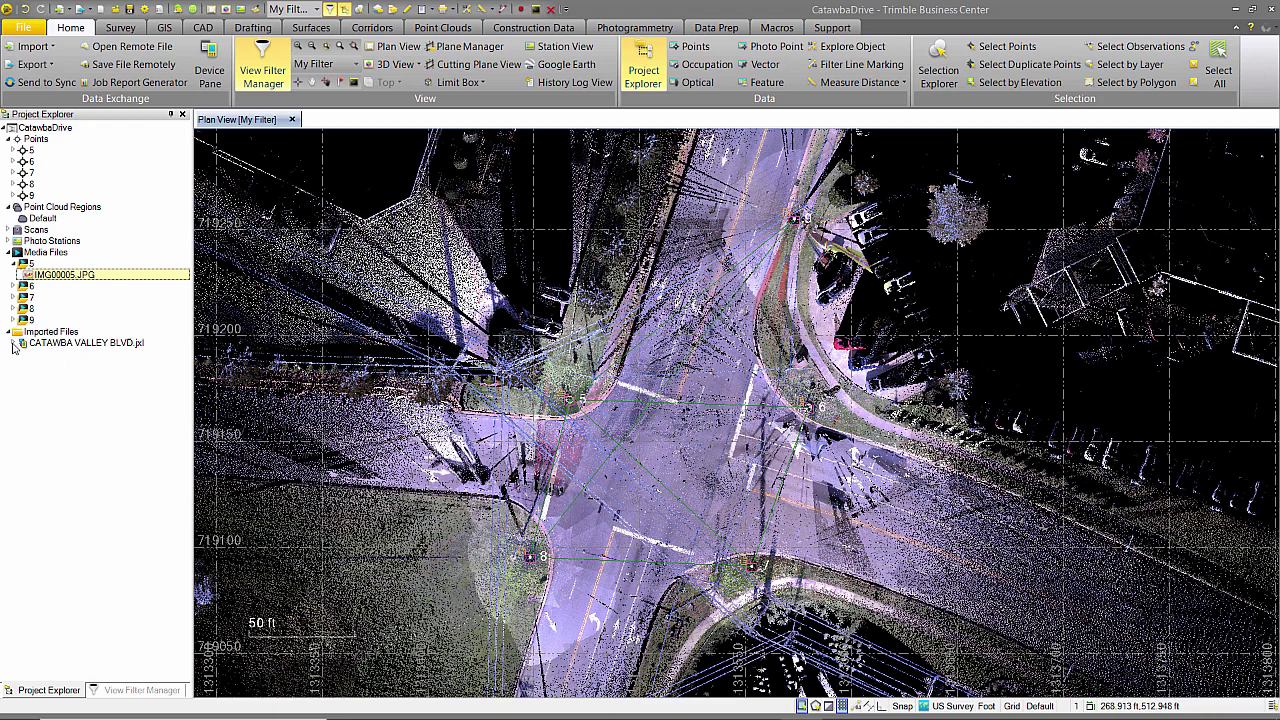
{"action": "left_click", "coordinate": [13, 343]}
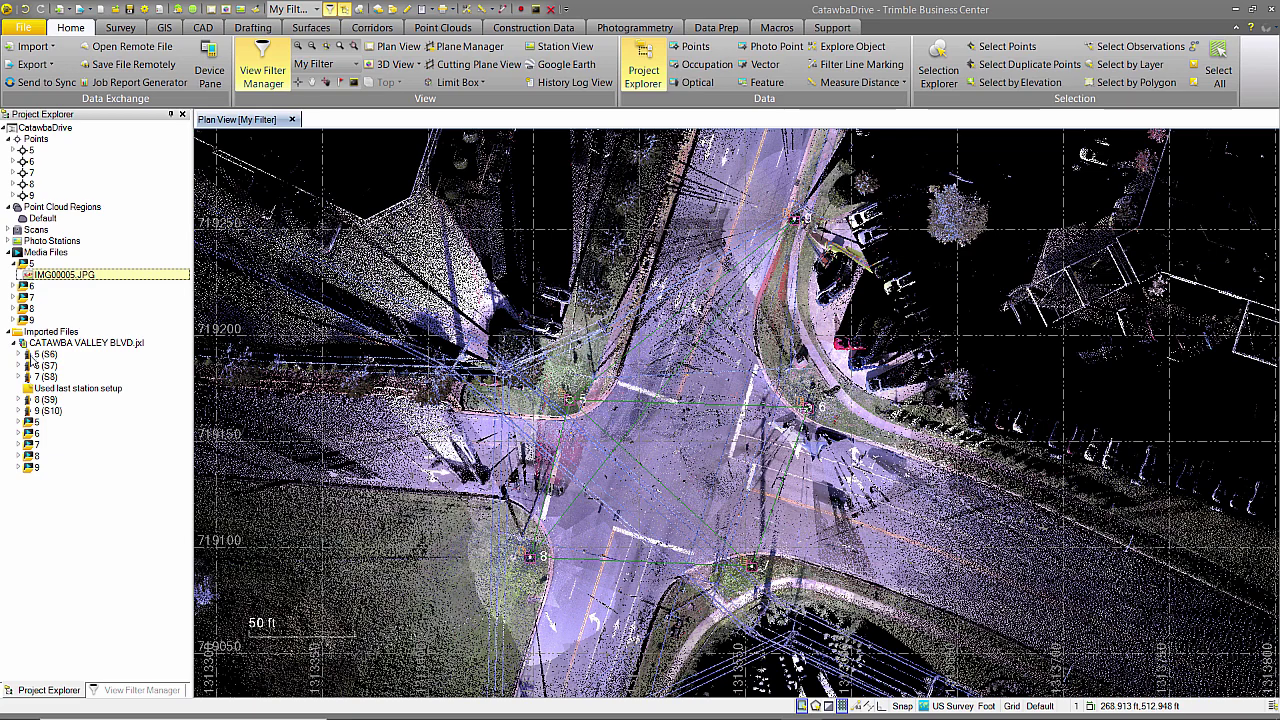
{"action": "double_click", "coordinate": [31, 356]}
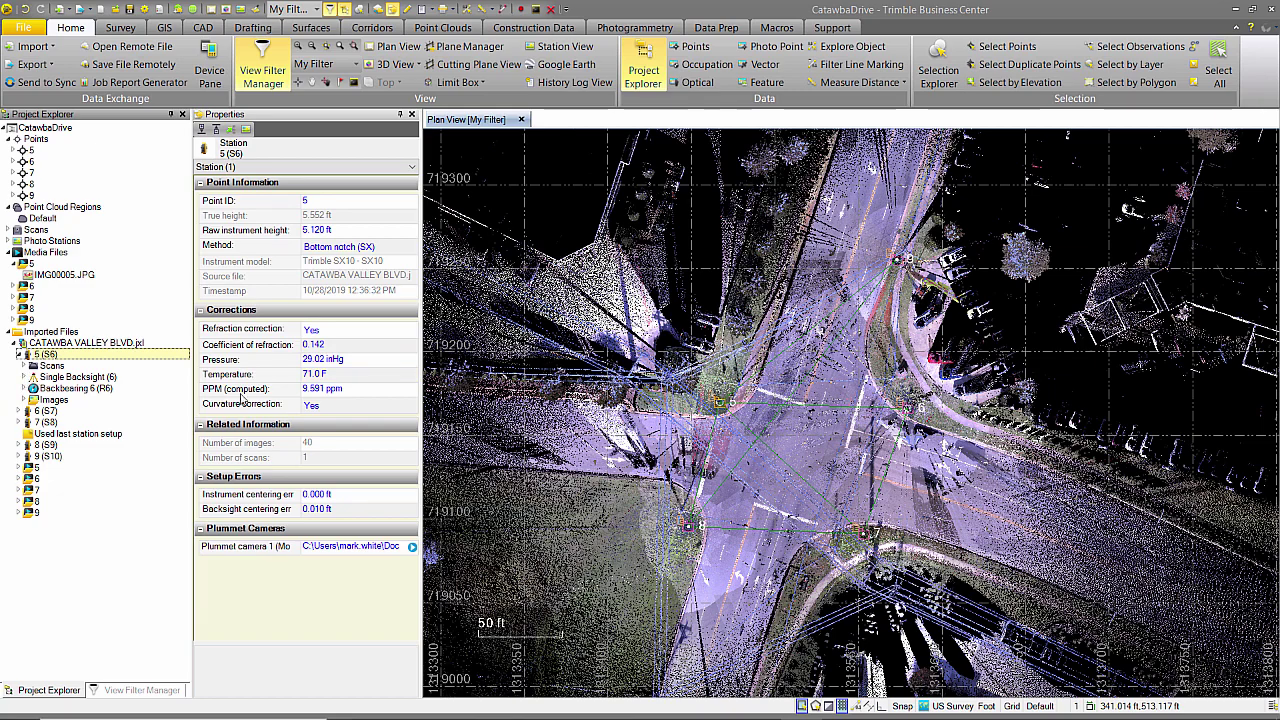
{"action": "left_click", "coordinate": [26, 389]}
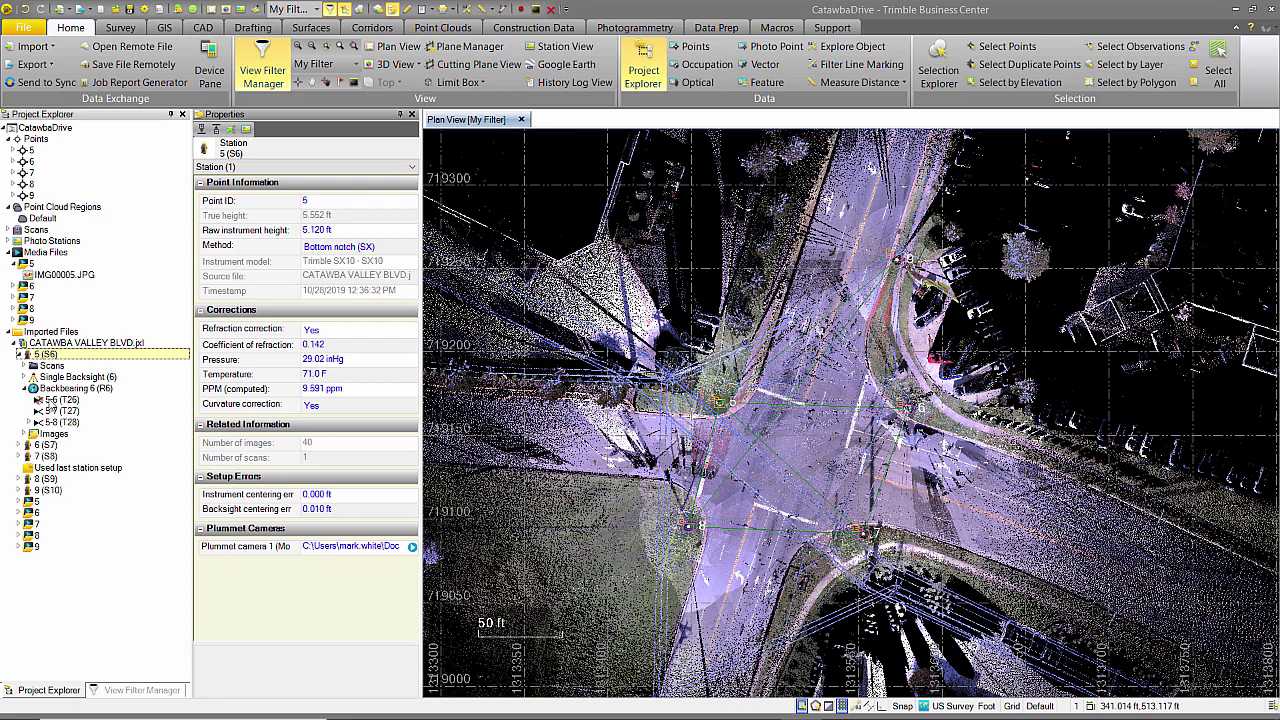
{"action": "left_click", "coordinate": [55, 399]}
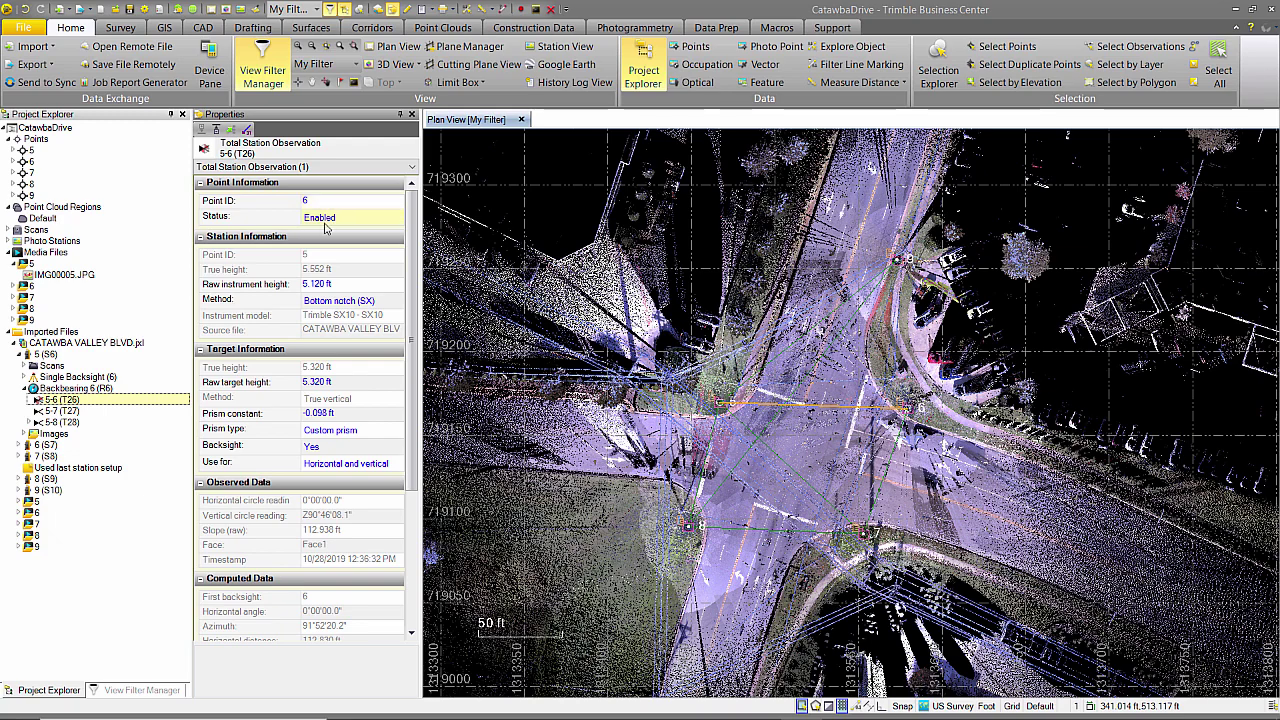
Collapse all expanded branches of the CatawbaDrive project tree and close the observation's properties.
{"action": "left_click", "coordinate": [27, 388]}
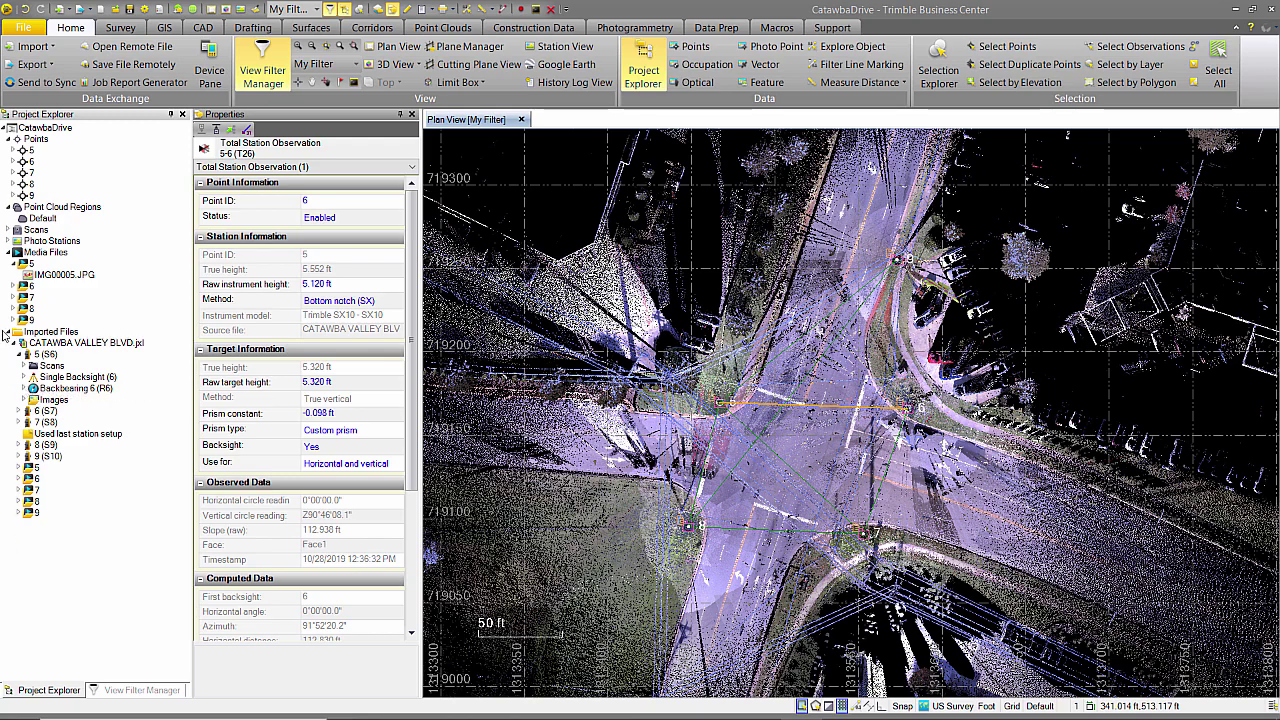
{"action": "left_click", "coordinate": [15, 343]}
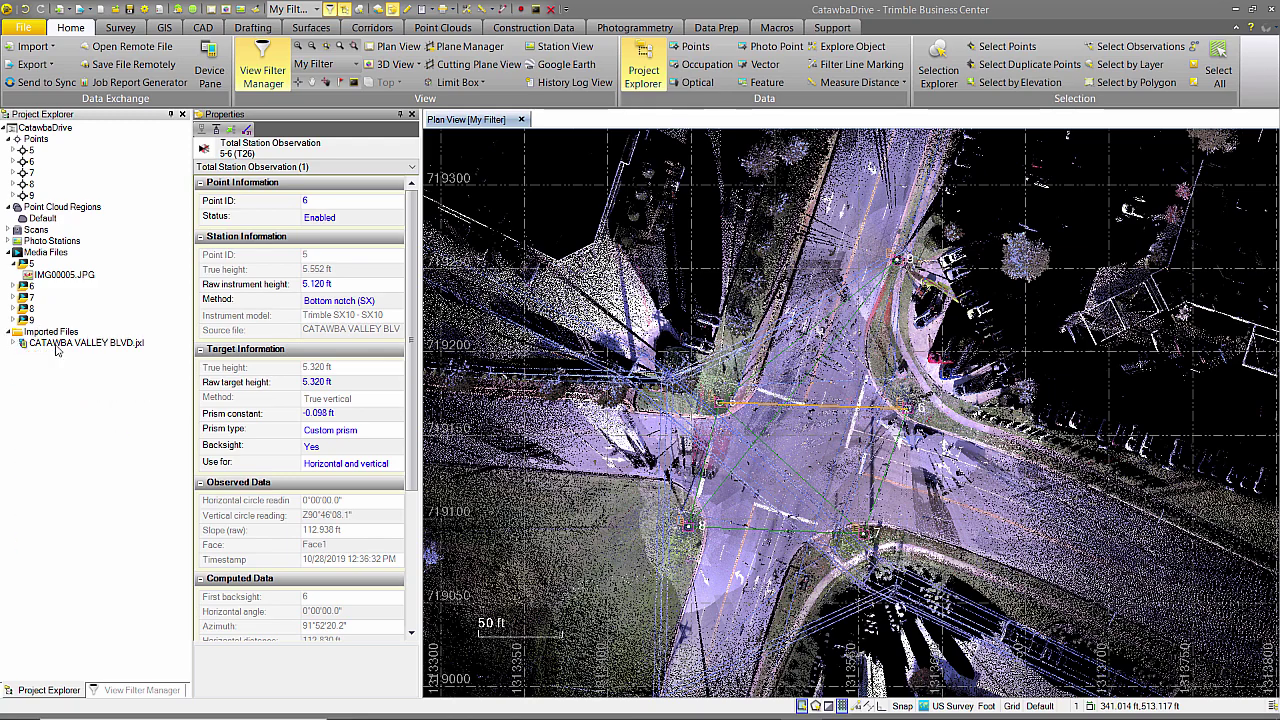
{"action": "left_click", "coordinate": [8, 332]}
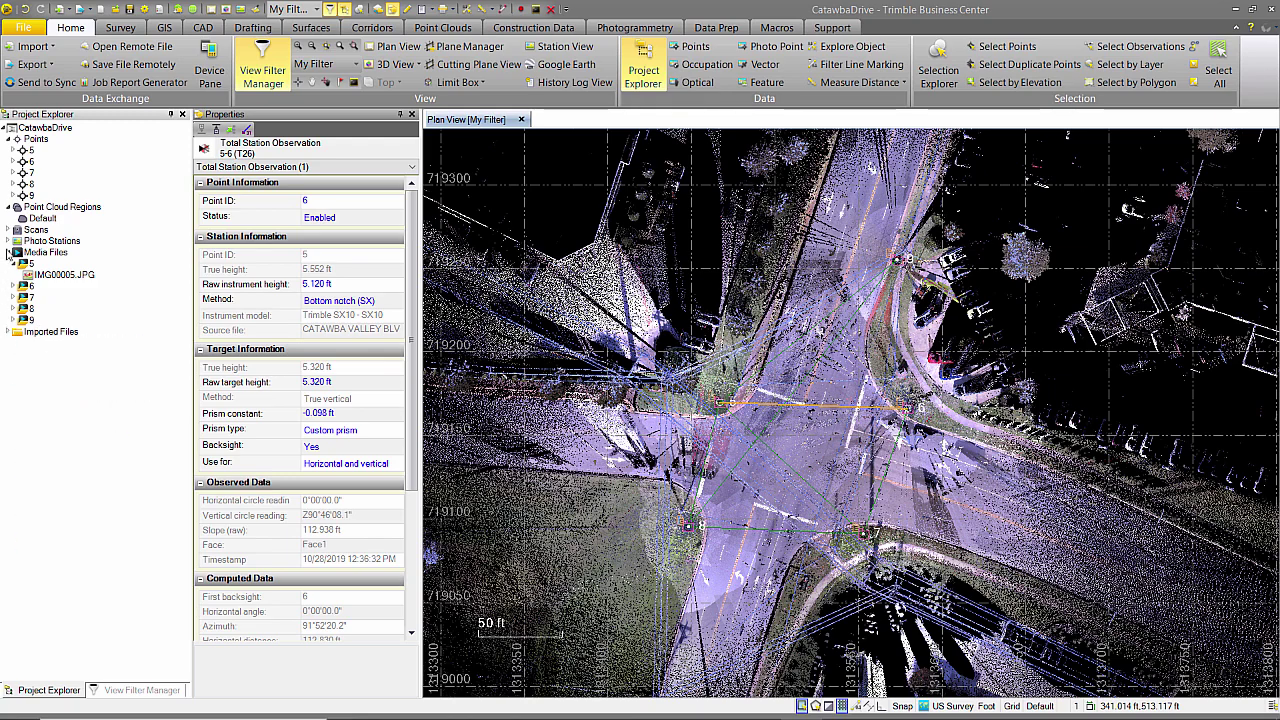
{"action": "left_click", "coordinate": [8, 253]}
{"action": "left_click", "coordinate": [8, 207]}
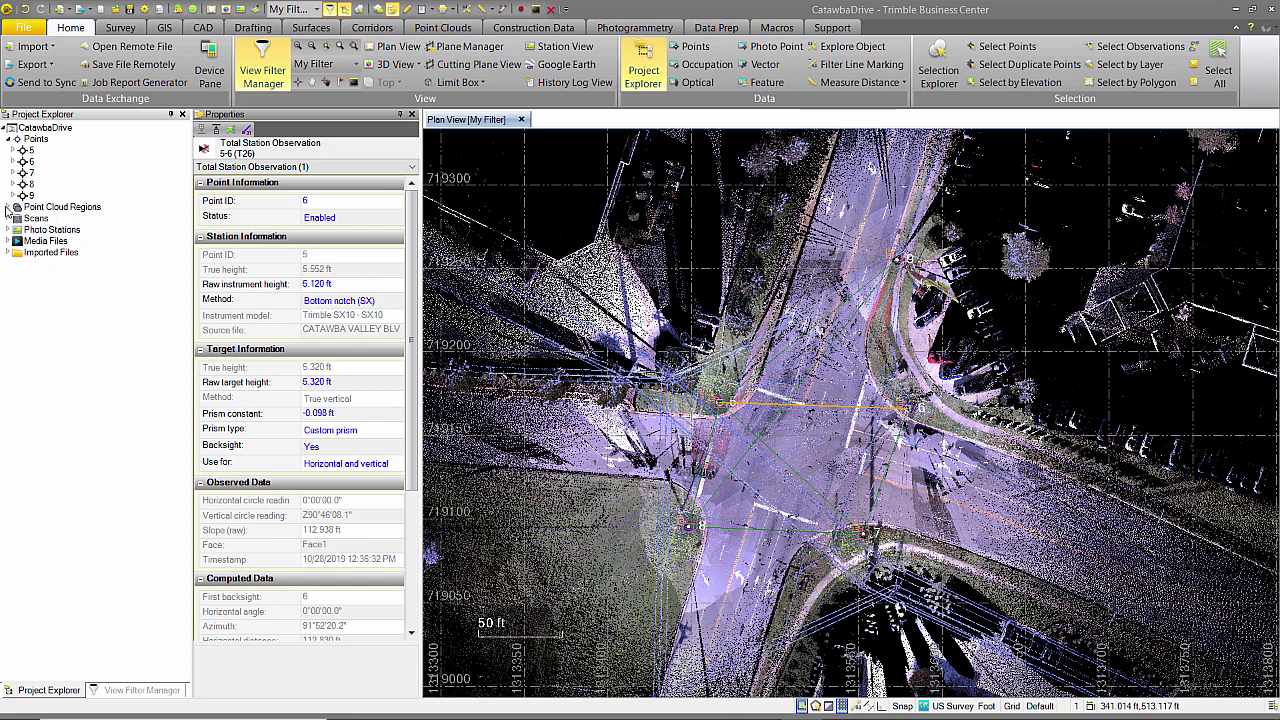
{"action": "left_click", "coordinate": [9, 139]}
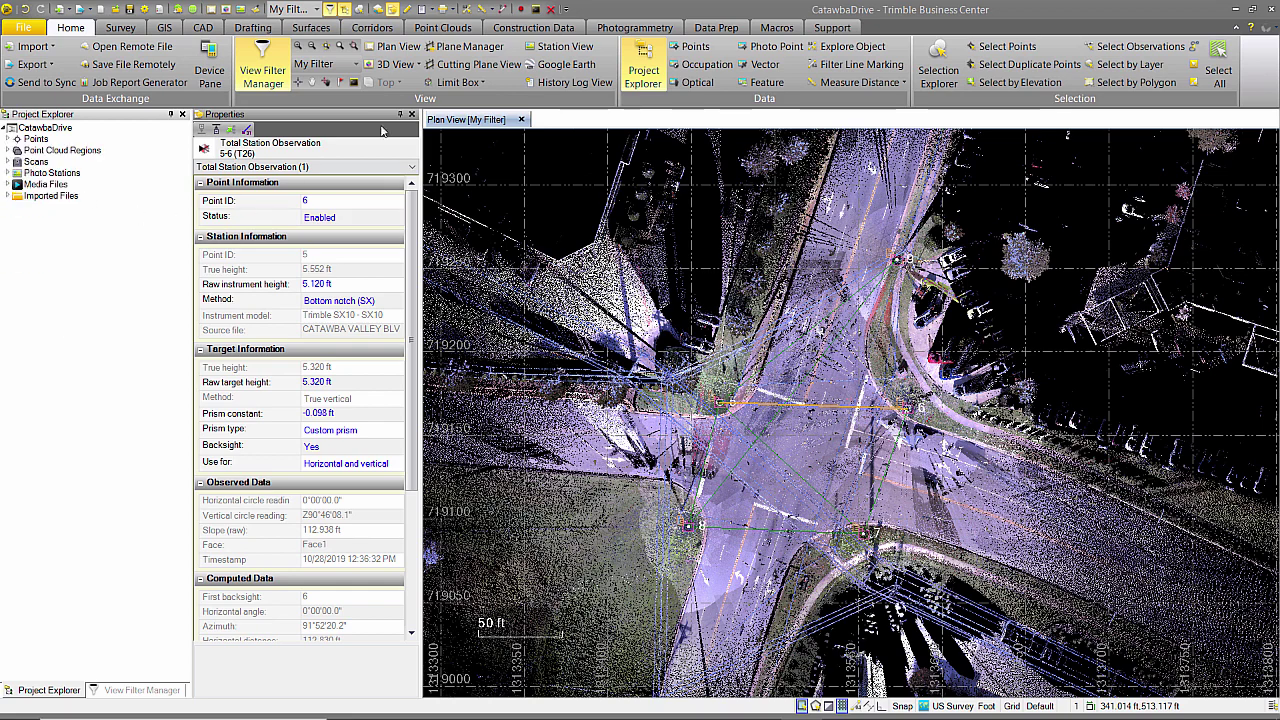
{"action": "left_click", "coordinate": [411, 114]}
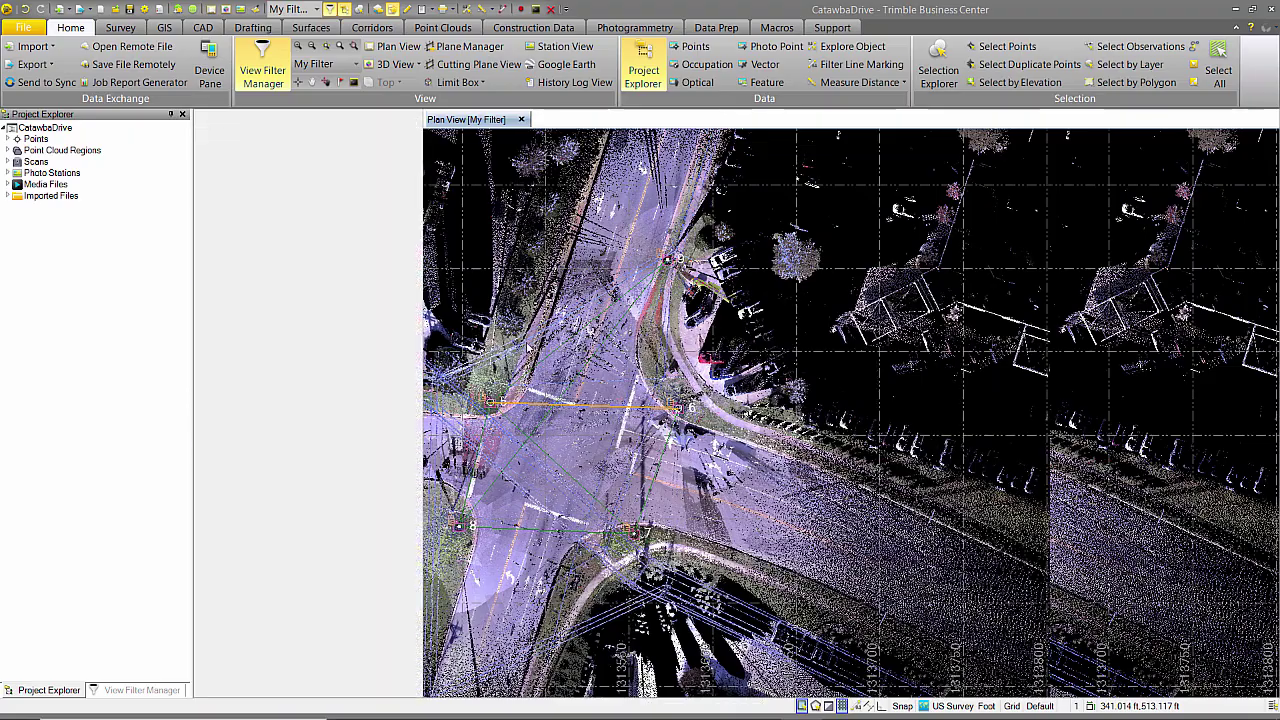
Hide the Total Station and Point raw data in My Filter for the plan view of the intersection.
{"action": "scroll", "coordinate": [528, 347], "scroll_direction": "down", "scroll_amount": 3}
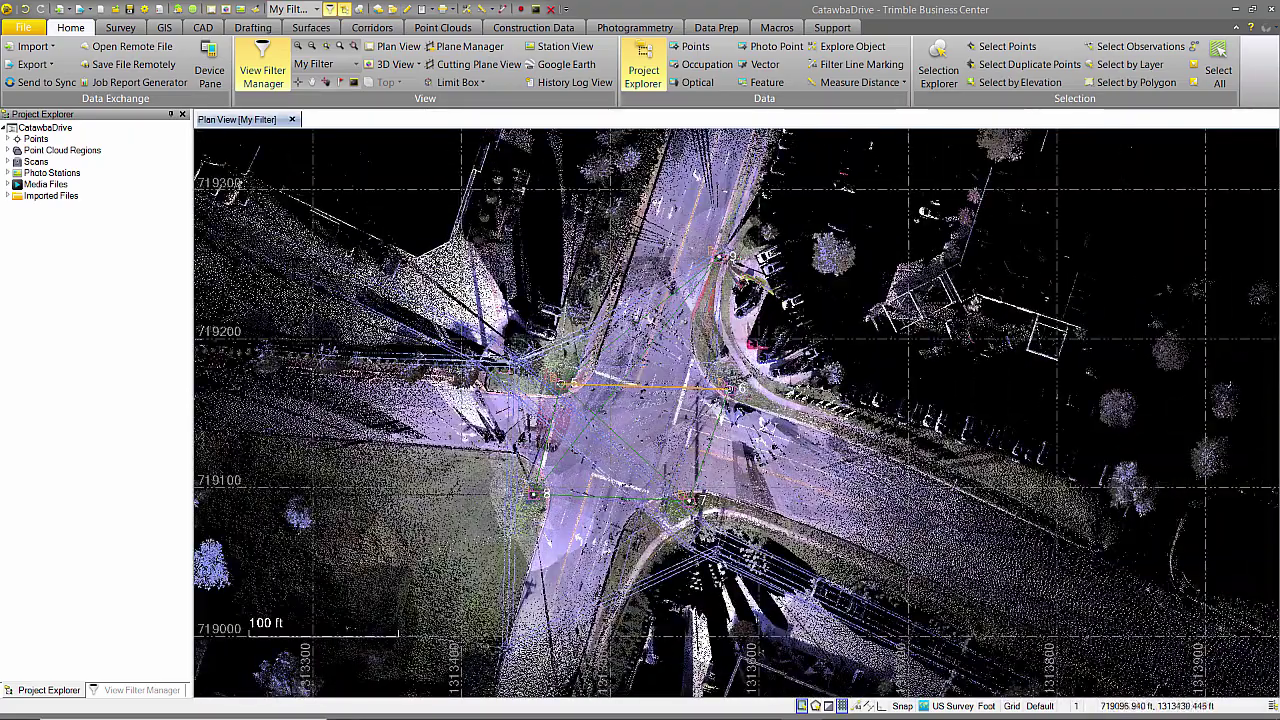
{"action": "middle_click_drag", "start_coordinate": [531, 472], "coordinate": [556, 494]}
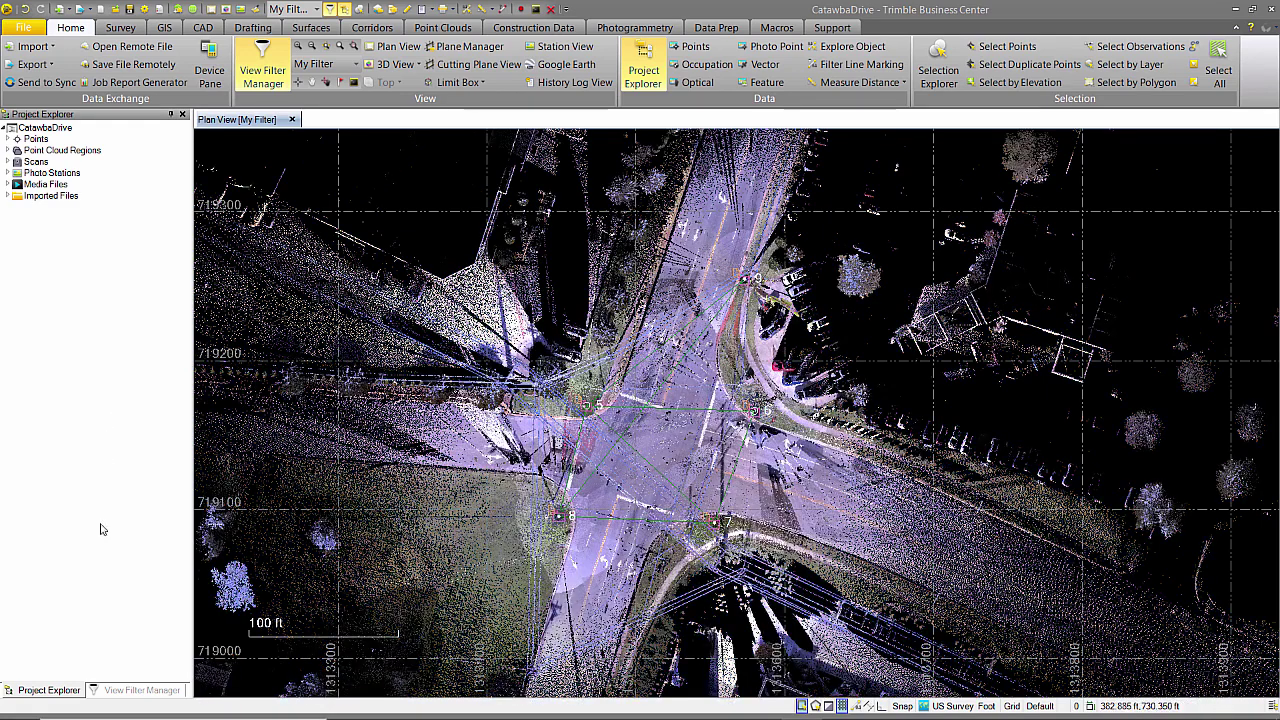
{"action": "left_click", "coordinate": [132, 691]}
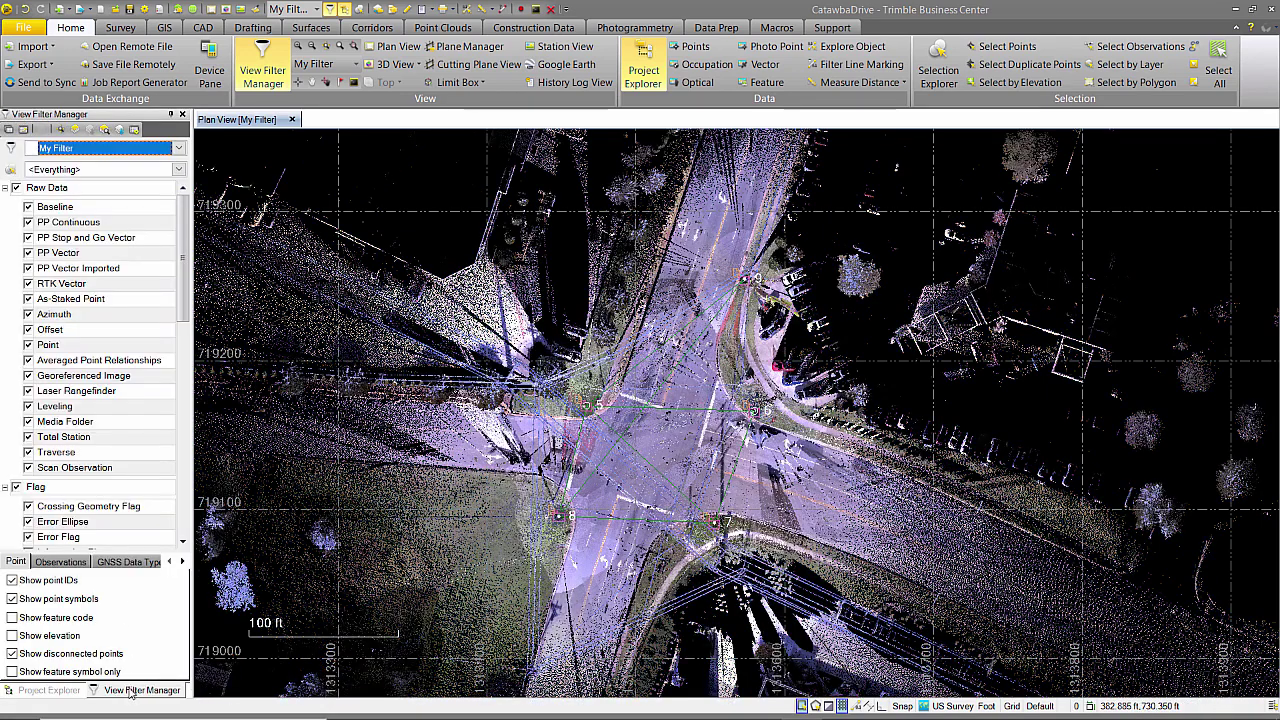
{"action": "left_click", "coordinate": [28, 437]}
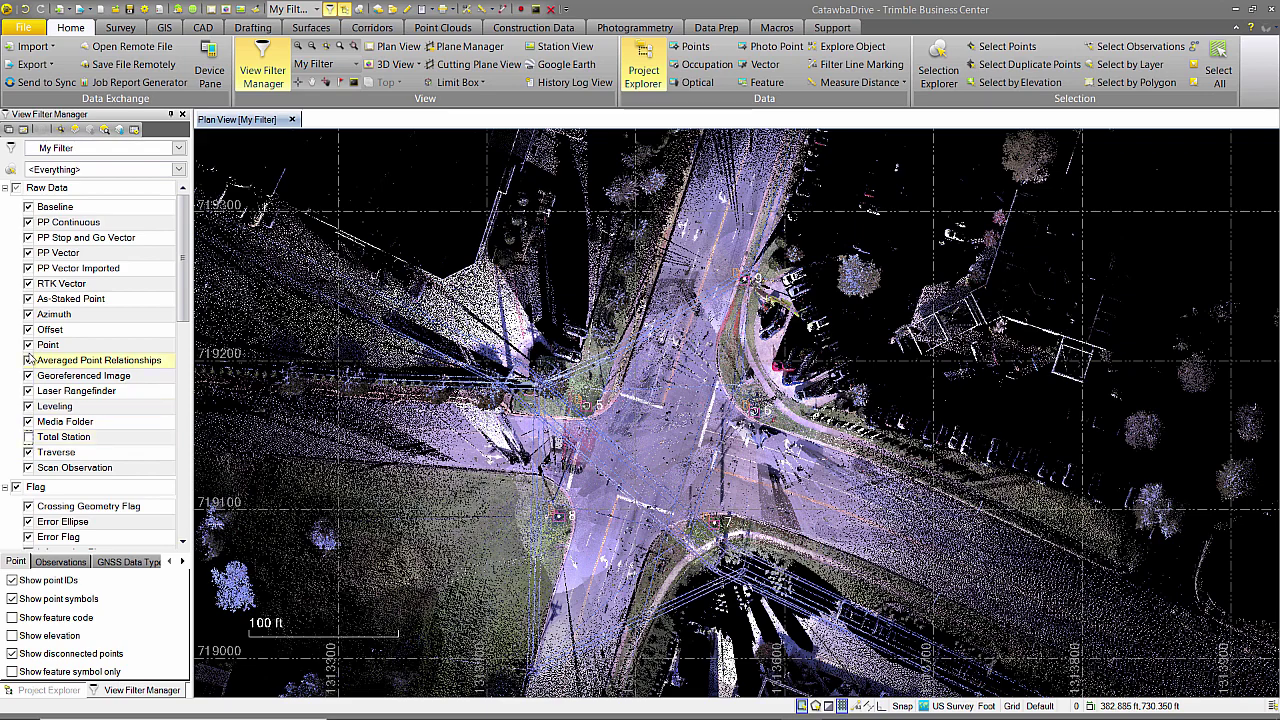
{"action": "left_click", "coordinate": [28, 345]}
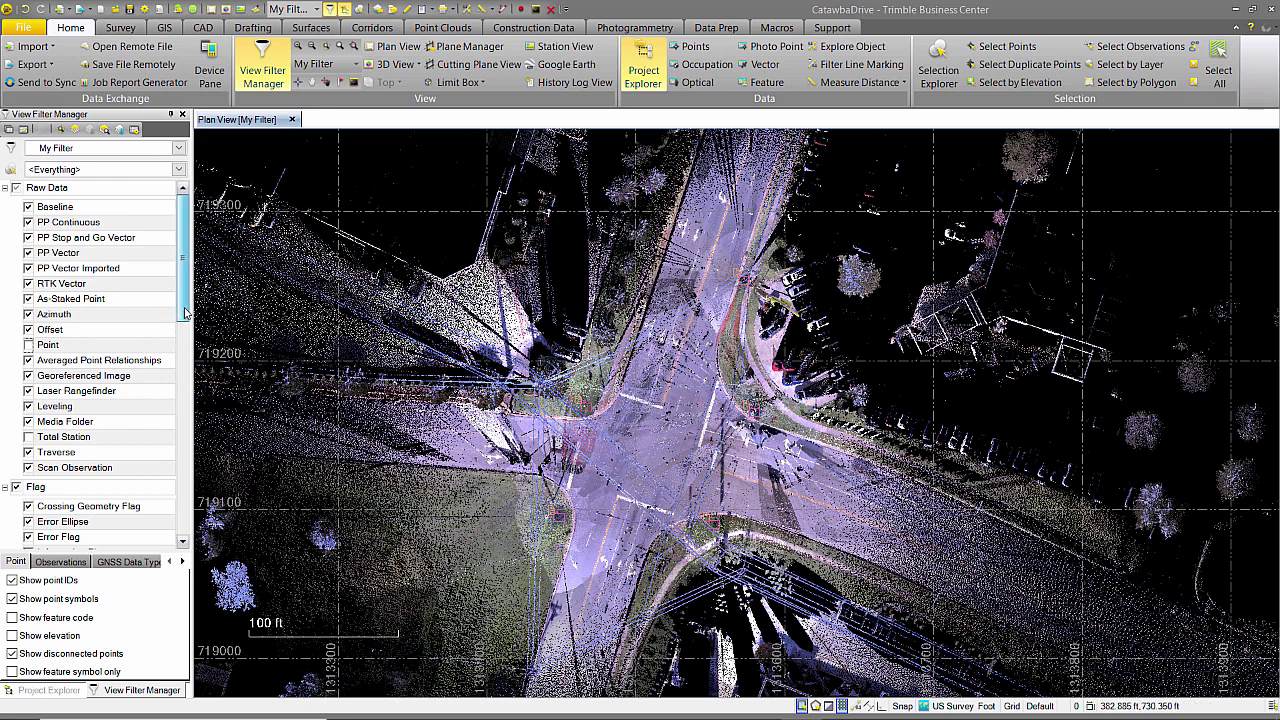
Hide the Photo Station and Media Folder objects in My Filter and check the decluttered scan stations in the plan view.
{"action": "left_click_drag", "start_coordinate": [185, 313], "coordinate": [172, 423]}
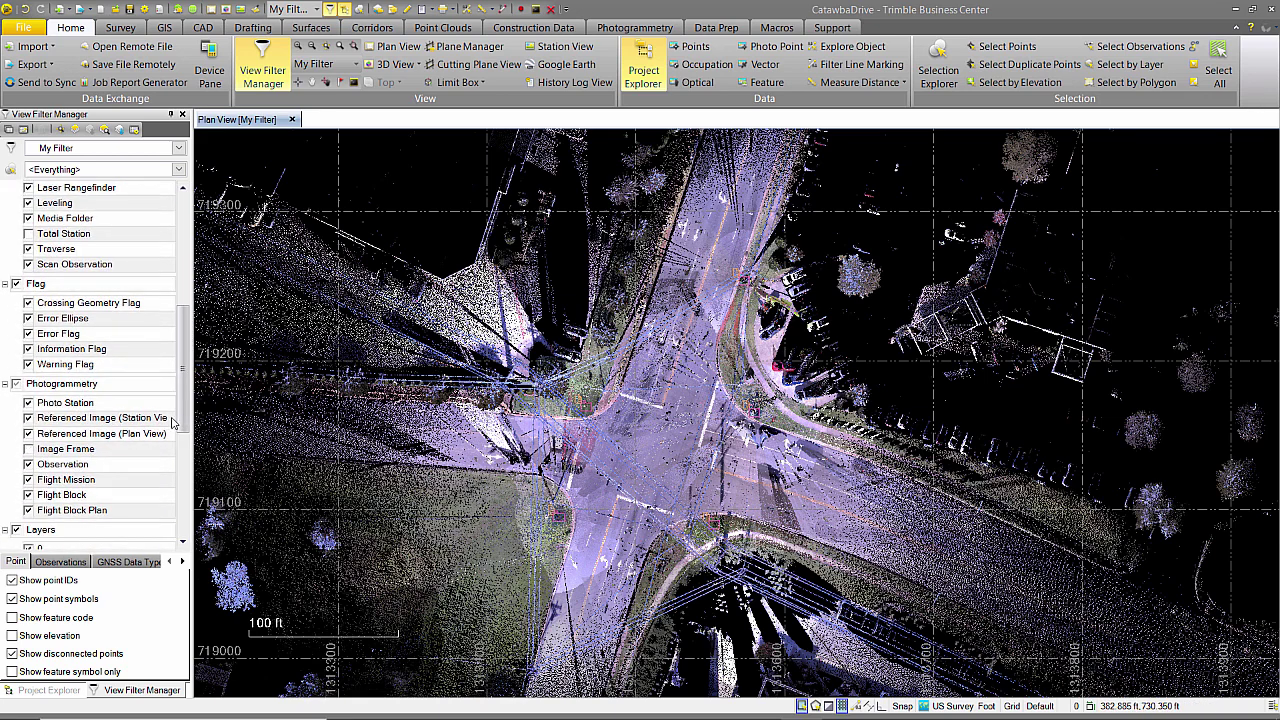
{"action": "left_click", "coordinate": [28, 403]}
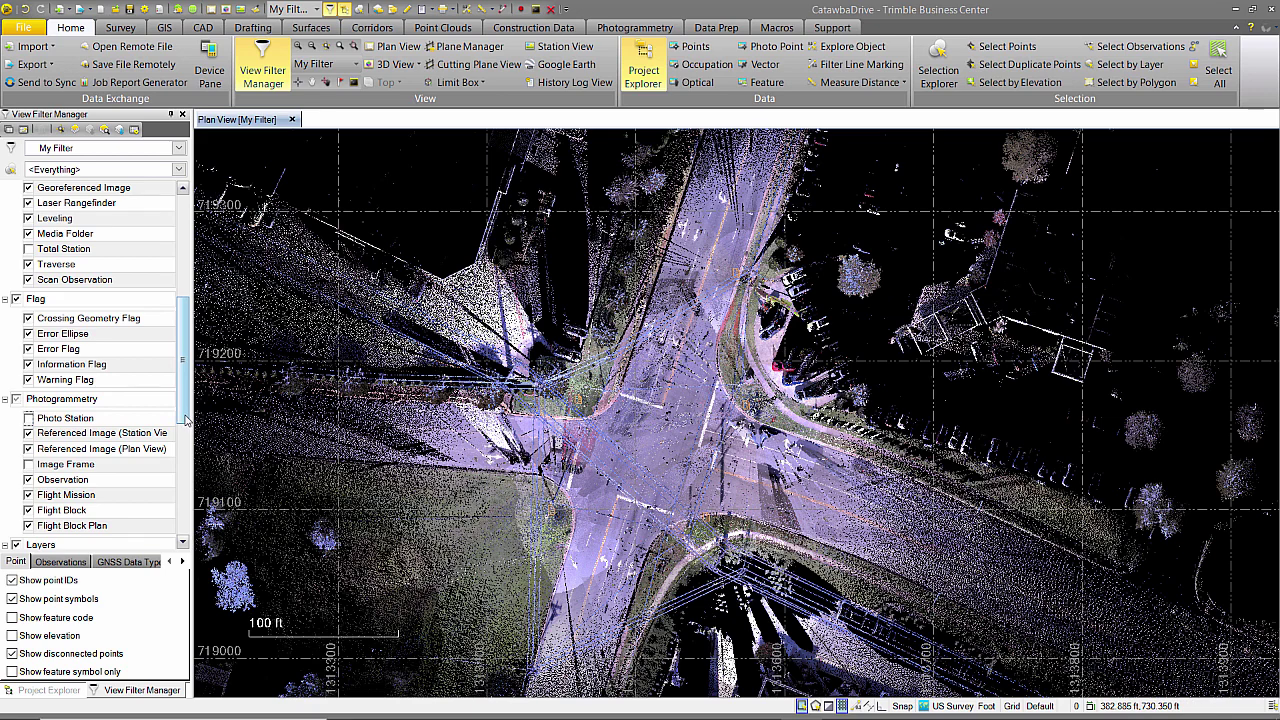
{"action": "mouse_move", "coordinate": [185, 418]}
{"action": "left_mouse_down"}
{"action": "mouse_move", "coordinate": [185, 455]}
{"action": "mouse_move", "coordinate": [186, 403]}
{"action": "left_mouse_up"}
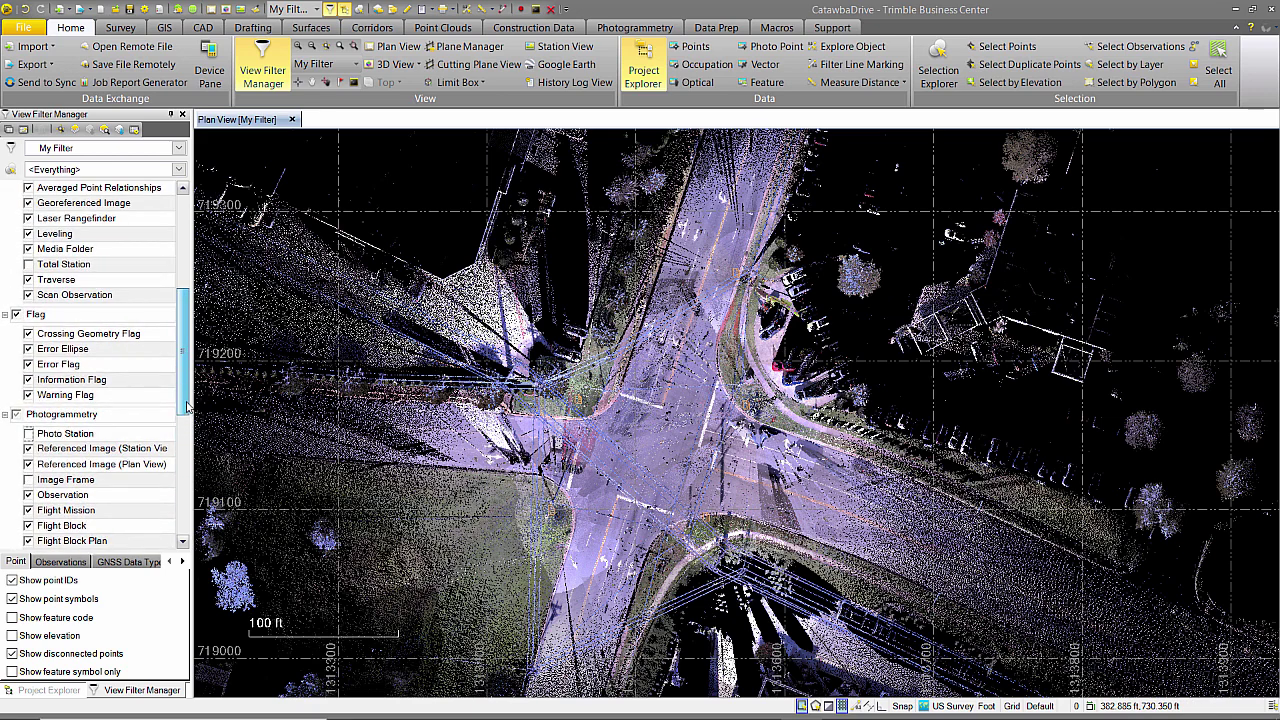
{"action": "left_click", "coordinate": [28, 248]}
{"action": "scroll", "coordinate": [752, 408], "scroll_direction": "up", "scroll_amount": 5}
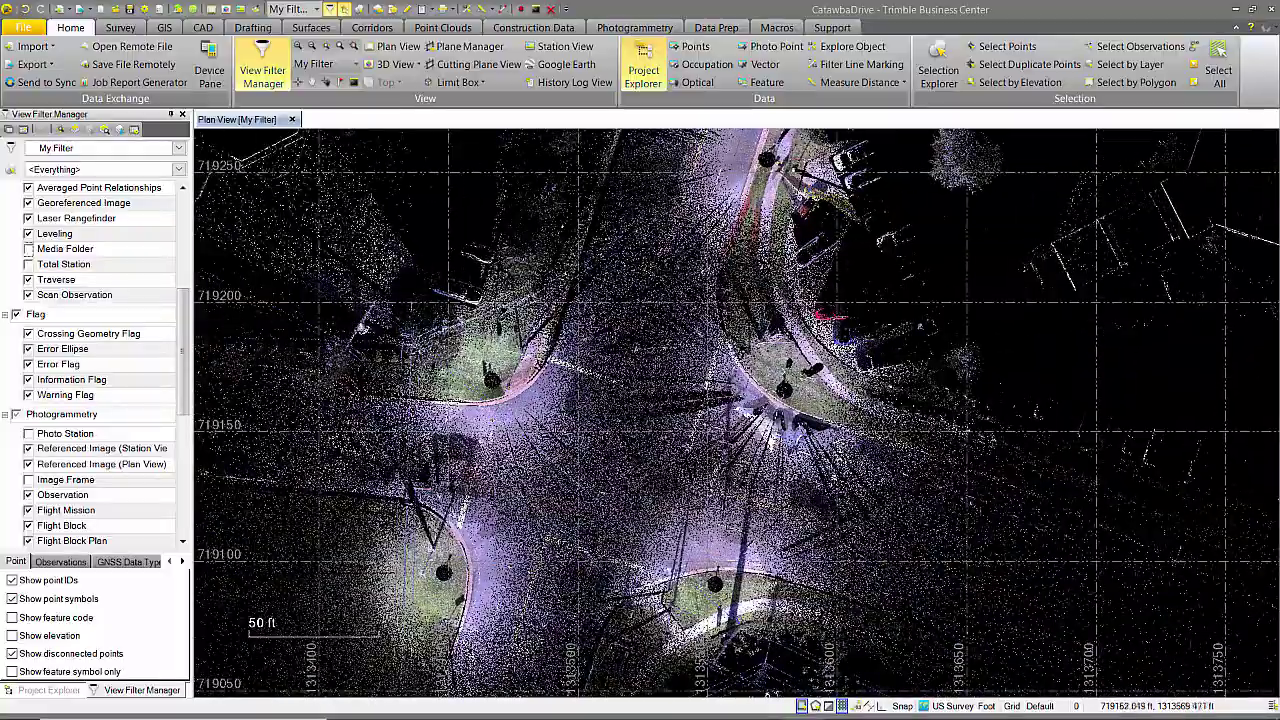
{"action": "scroll", "coordinate": [800, 410], "scroll_direction": "up", "scroll_amount": 2}
{"action": "scroll", "coordinate": [800, 412], "scroll_direction": "up", "scroll_amount": 3}
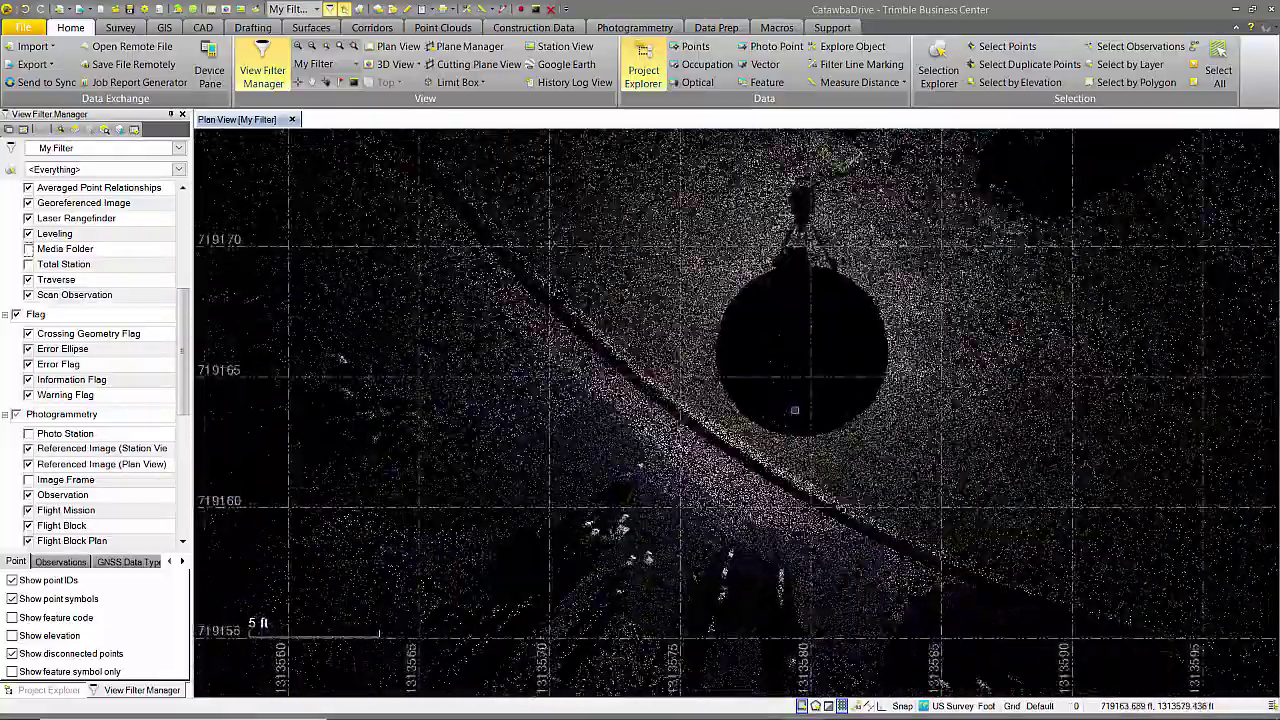
{"action": "scroll", "coordinate": [800, 415], "scroll_direction": "down", "scroll_amount": 6}
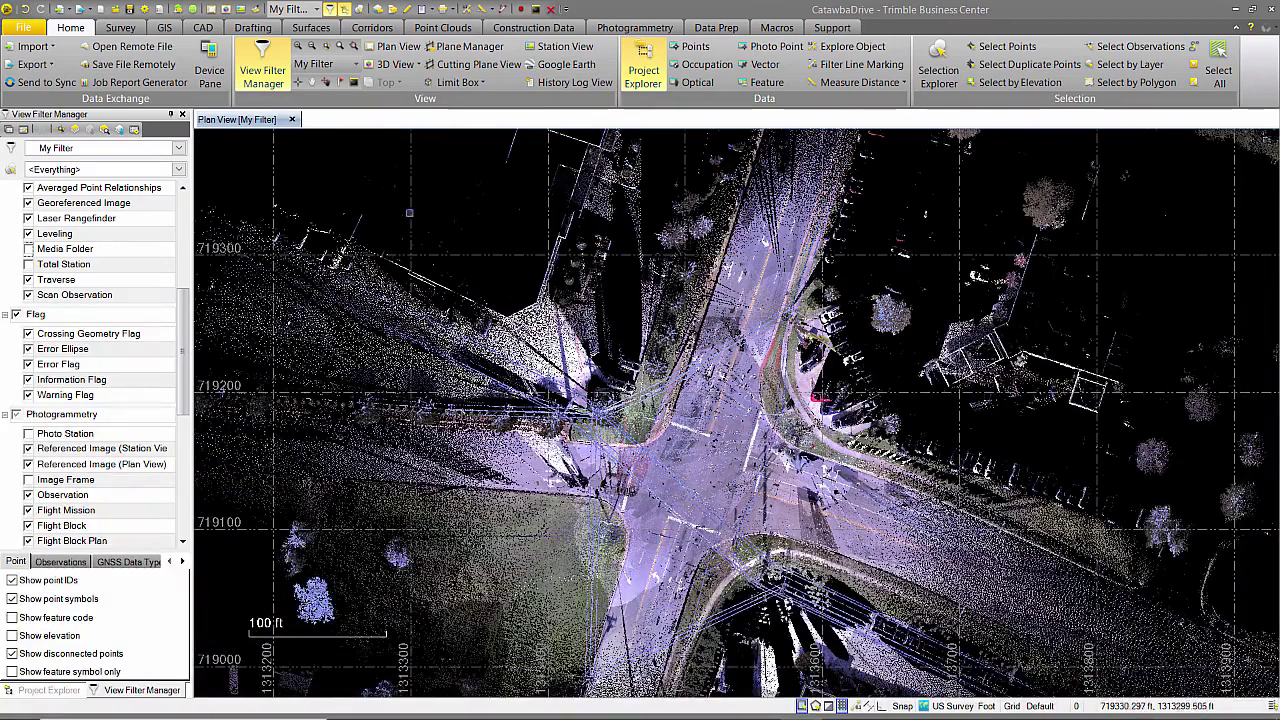
Open a 3D view of the project and test selecting part of the point cloud, clearing the selection again.
{"action": "left_click", "coordinate": [442, 27]}
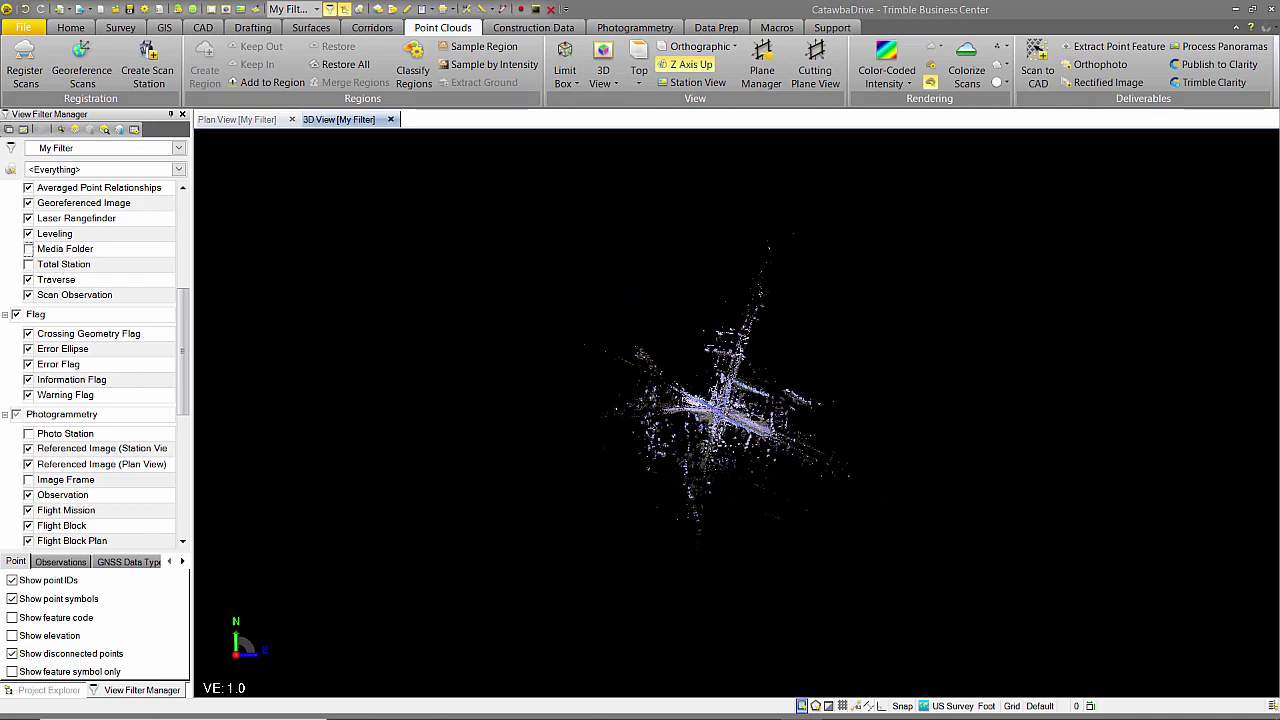
{"action": "scroll", "coordinate": [719, 417], "scroll_direction": "up", "scroll_amount": 10}
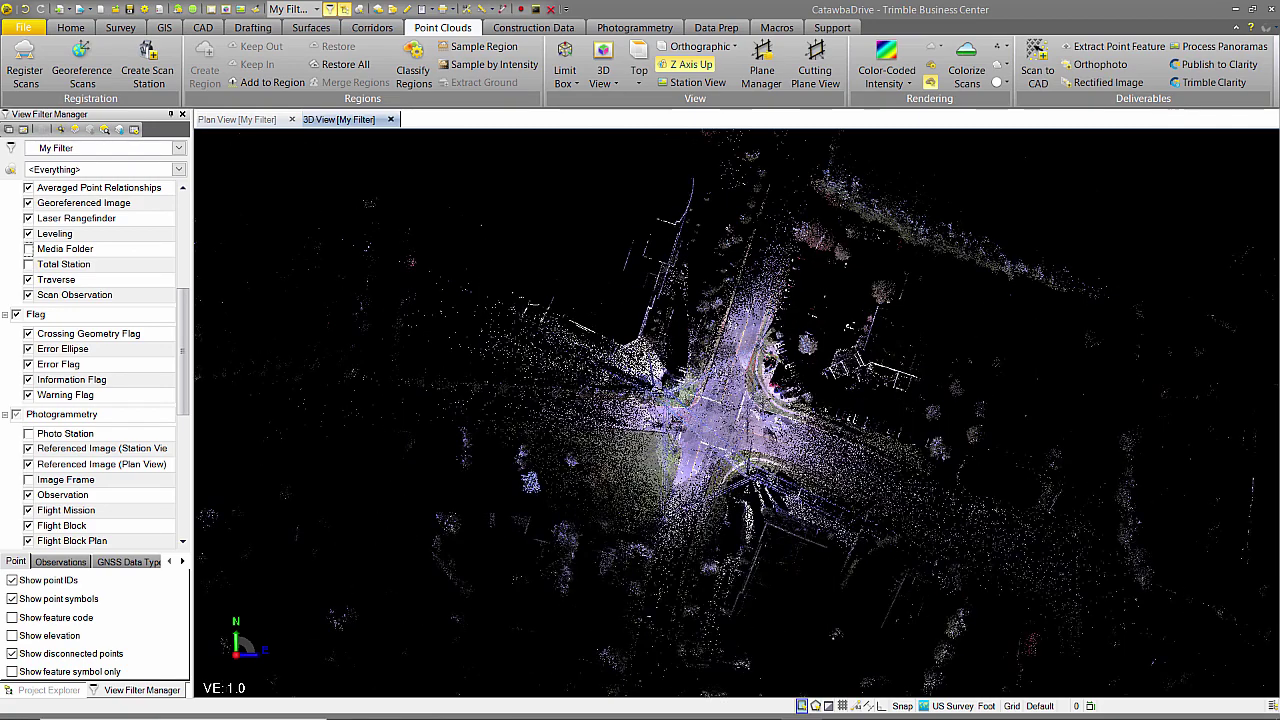
{"action": "scroll", "coordinate": [724, 419], "scroll_direction": "up", "scroll_amount": 3}
{"action": "scroll", "coordinate": [724, 419], "scroll_direction": "down", "scroll_amount": 7}
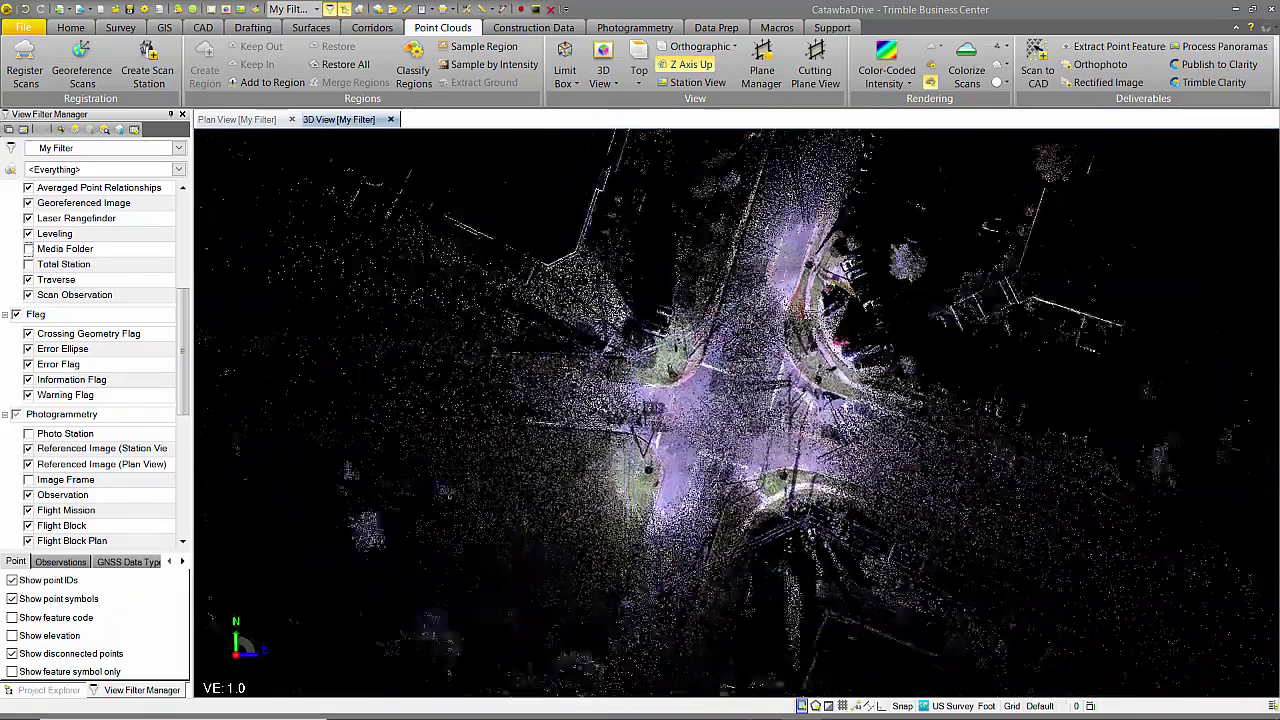
{"action": "scroll", "coordinate": [714, 414], "scroll_direction": "up", "scroll_amount": 3}
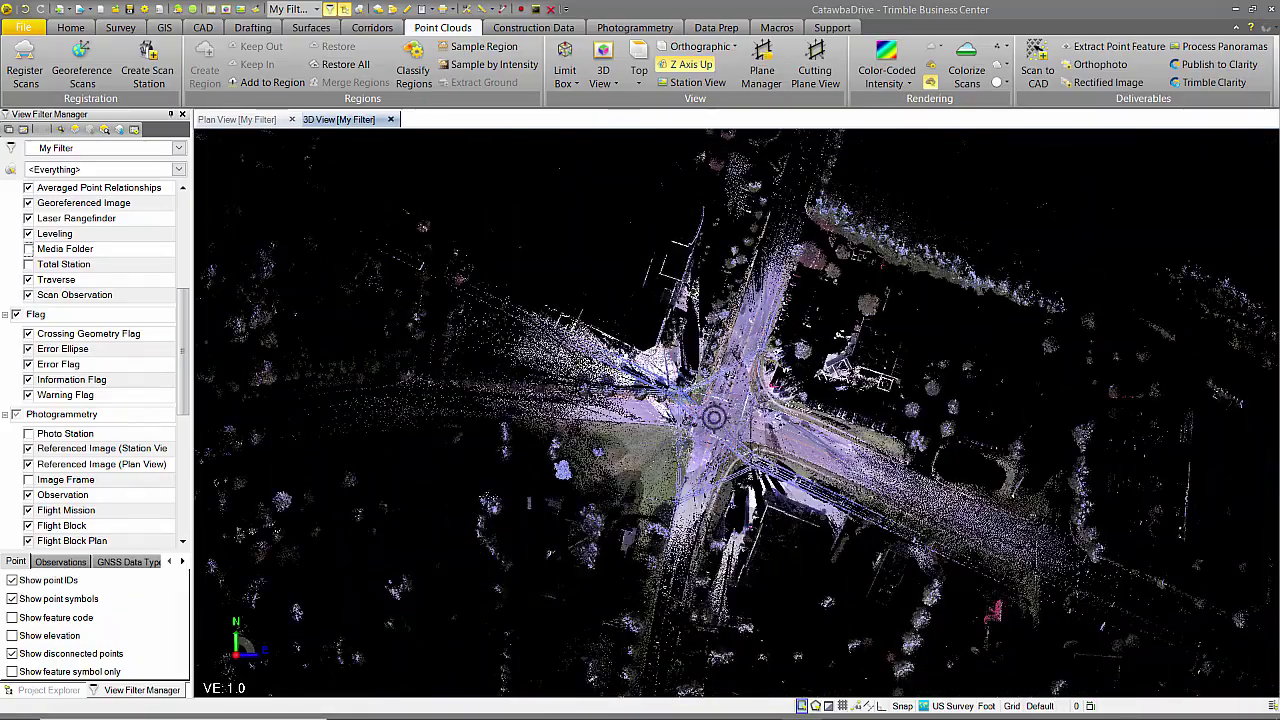
{"action": "right_click_drag", "start_coordinate": [715, 411], "coordinate": [636, 355]}
{"action": "middle_click_drag", "start_coordinate": [636, 355], "coordinate": [595, 324]}
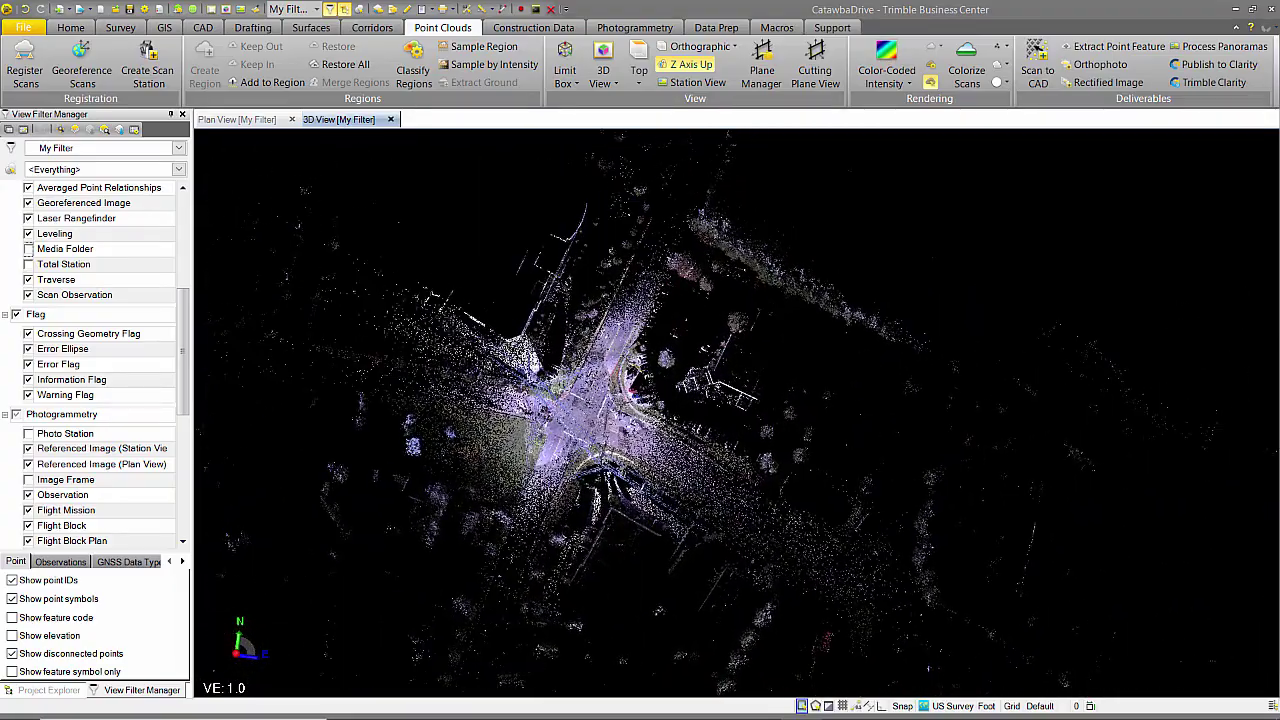
{"action": "left_click_drag", "start_coordinate": [438, 229], "coordinate": [718, 513]}
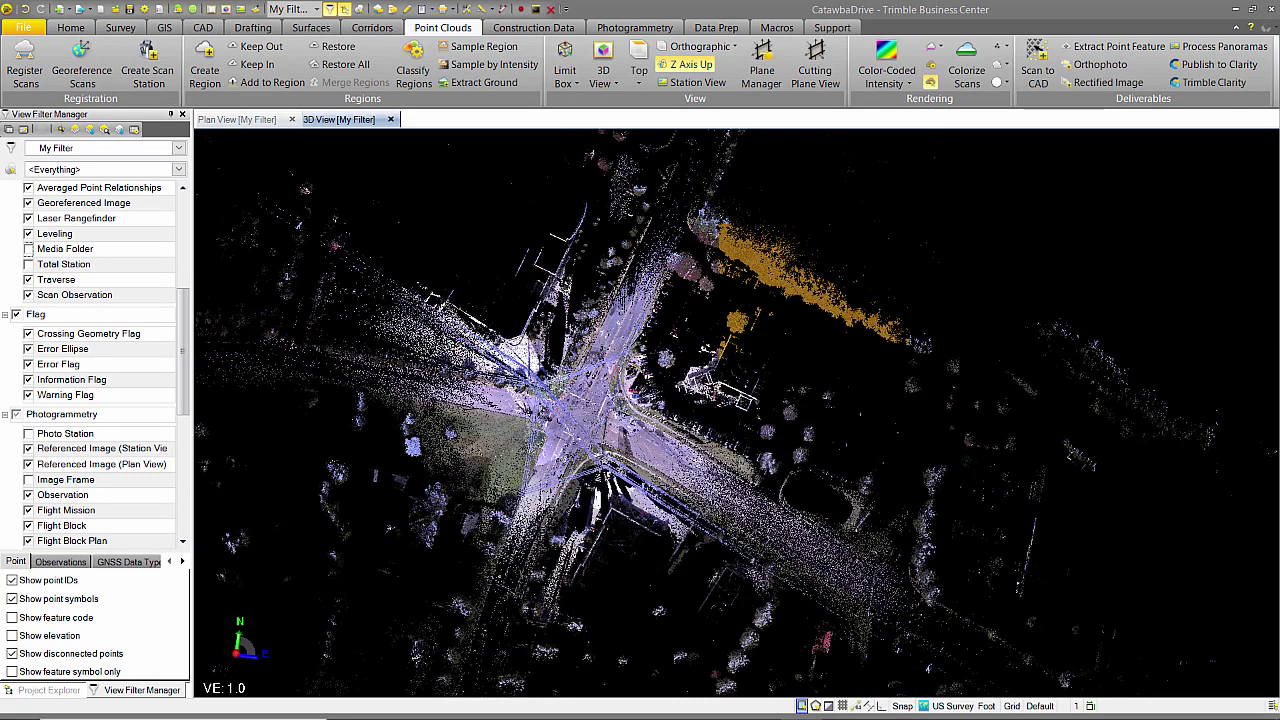
{"action": "left_click", "coordinate": [1049, 202]}
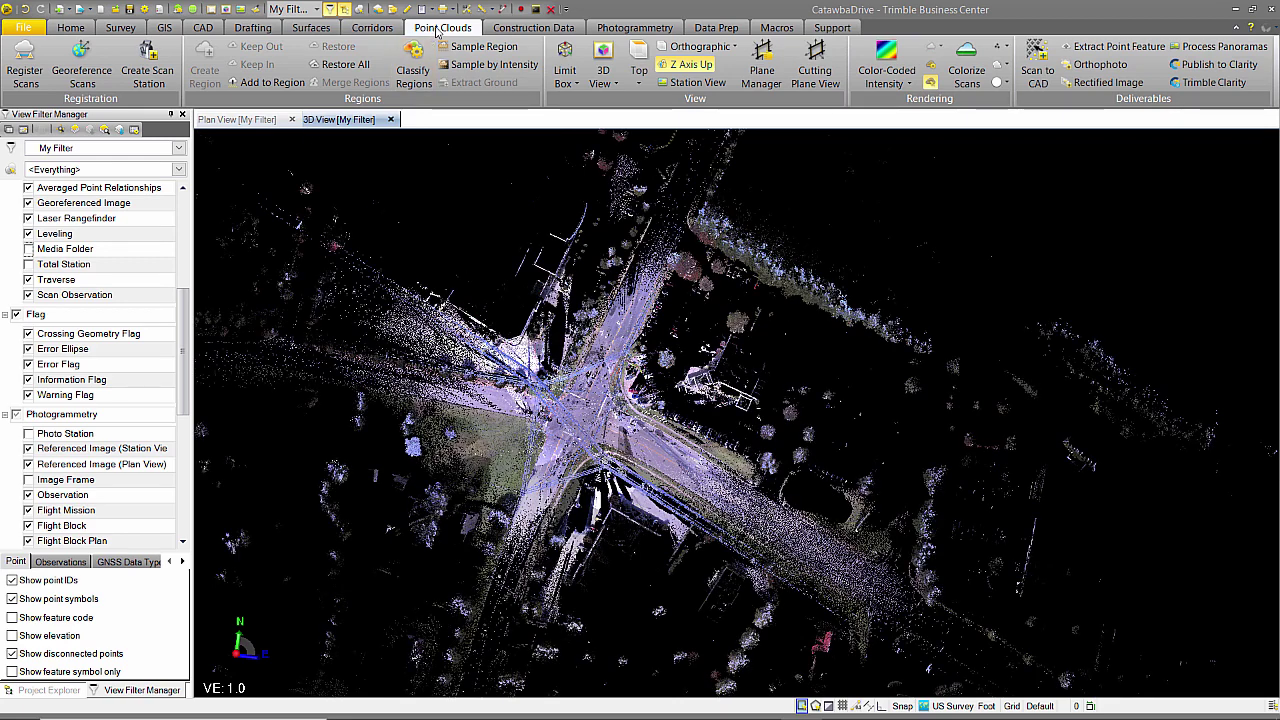
Render the 3D point cloud by Color-Coded Intensity and view the intersection from an oblique angle.
{"action": "left_click", "coordinate": [886, 52]}
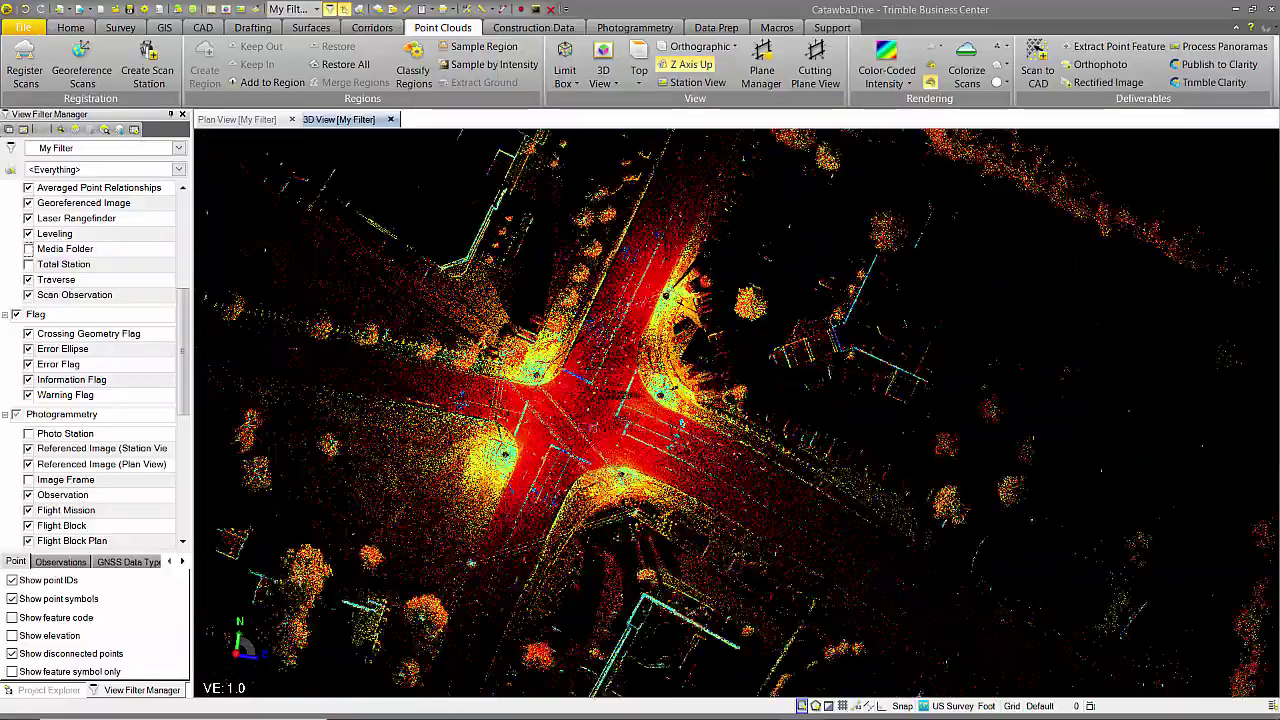
{"action": "scroll", "coordinate": [592, 428], "scroll_direction": "up", "scroll_amount": 2}
{"action": "mouse_move", "coordinate": [597, 438]}
{"action": "right_mouse_down"}
{"action": "mouse_move", "coordinate": [404, 355]}
{"action": "mouse_move", "coordinate": [330, 350]}
{"action": "right_mouse_up"}
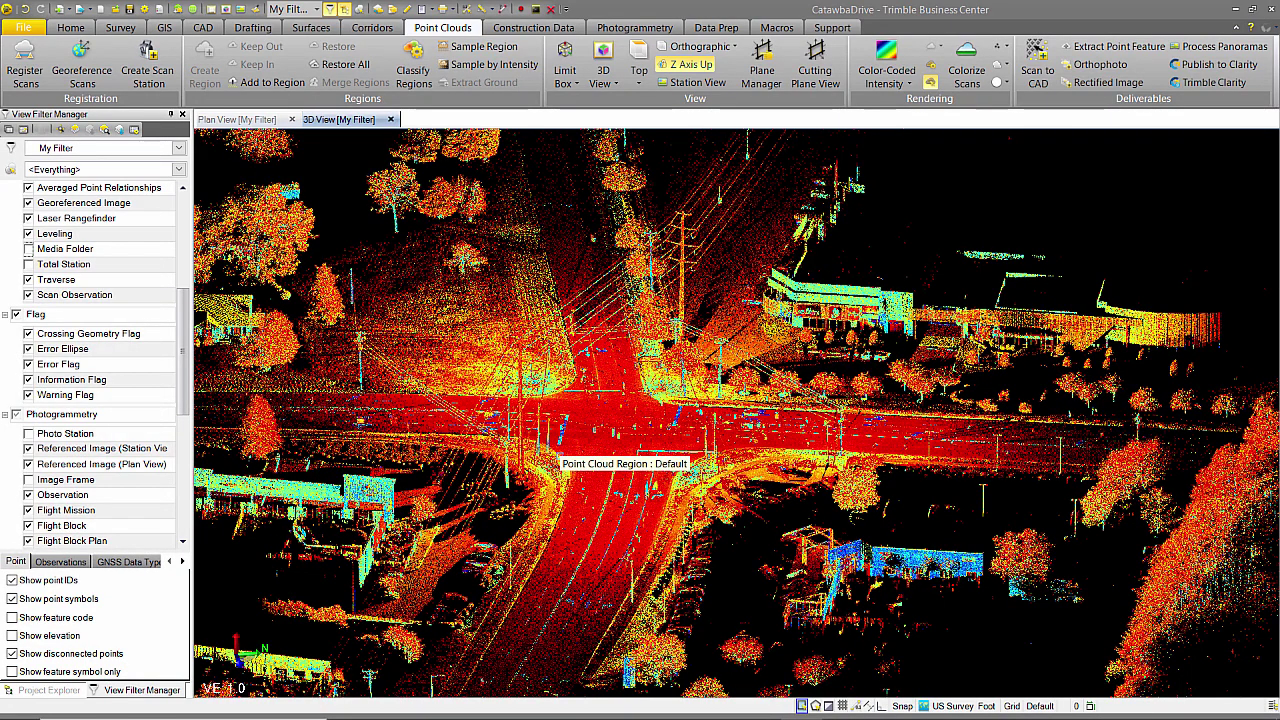
{"action": "middle_click_drag", "start_coordinate": [524, 424], "coordinate": [602, 476]}
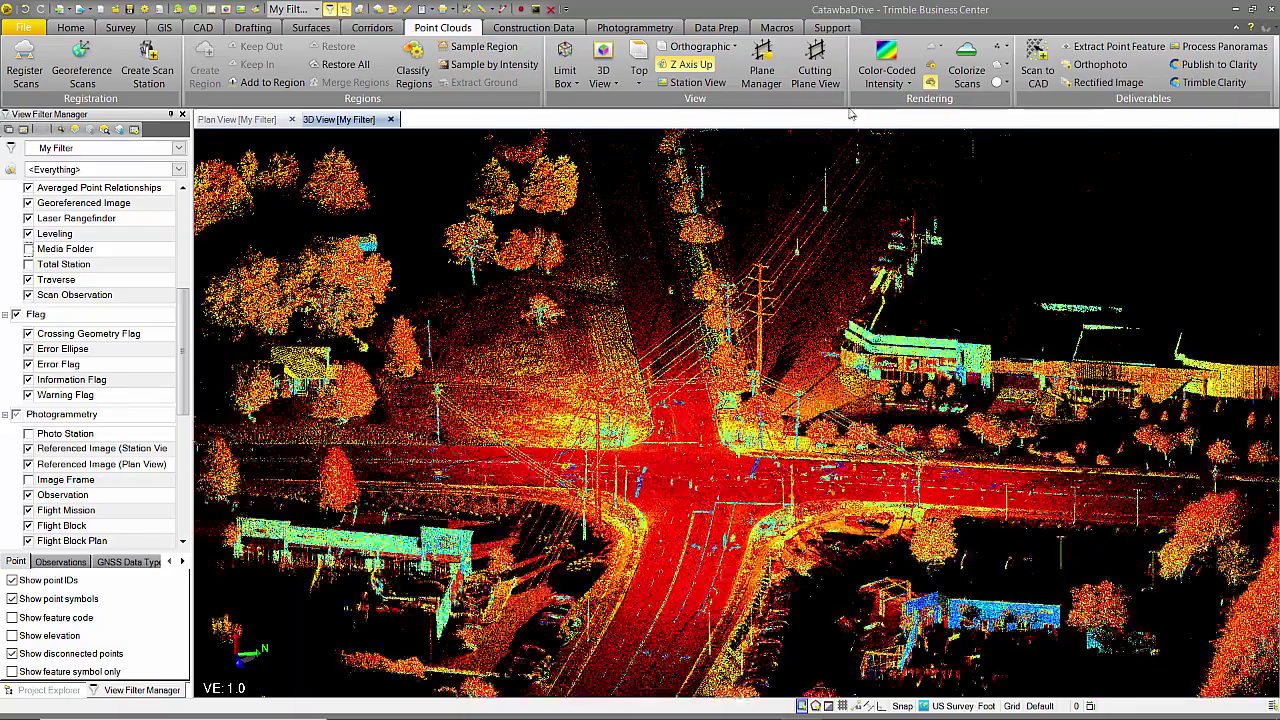
Render the 3D point cloud by Scan Color, viewed from above, and by Region Color.
{"action": "left_click", "coordinate": [896, 88]}
{"action": "left_click", "coordinate": [905, 103]}
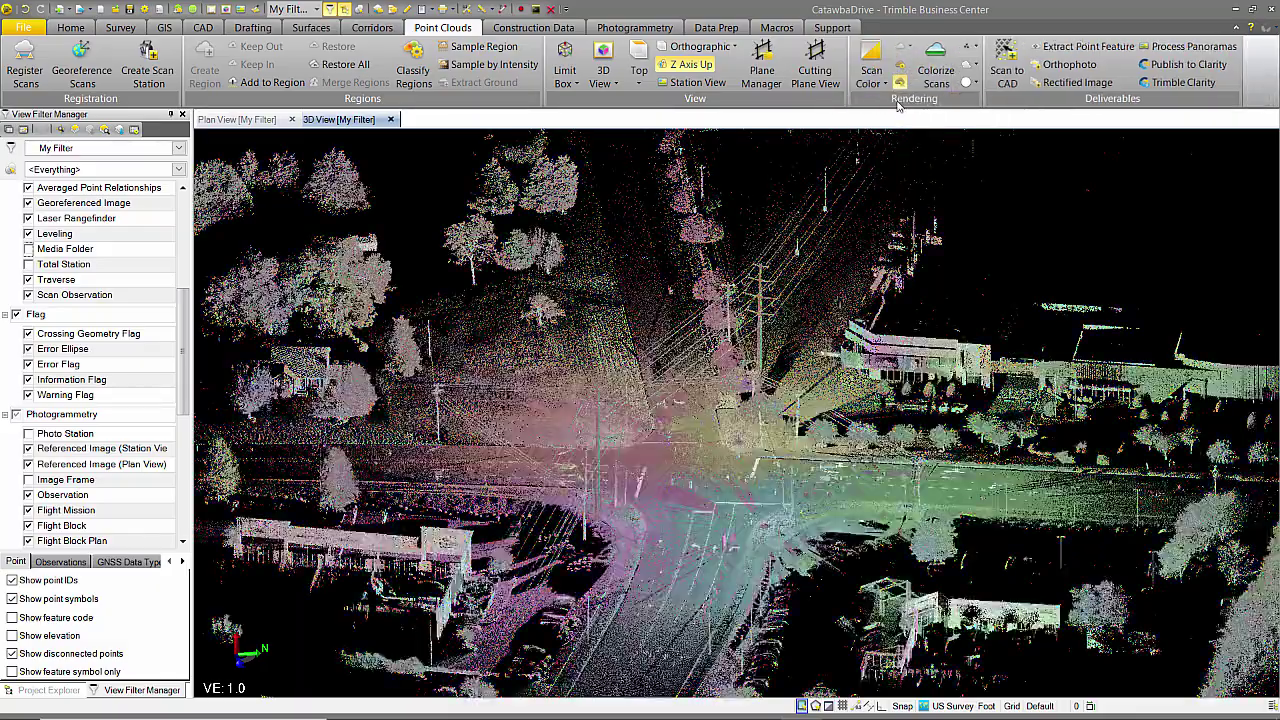
{"action": "right_click_drag", "start_coordinate": [757, 440], "coordinate": [774, 518]}
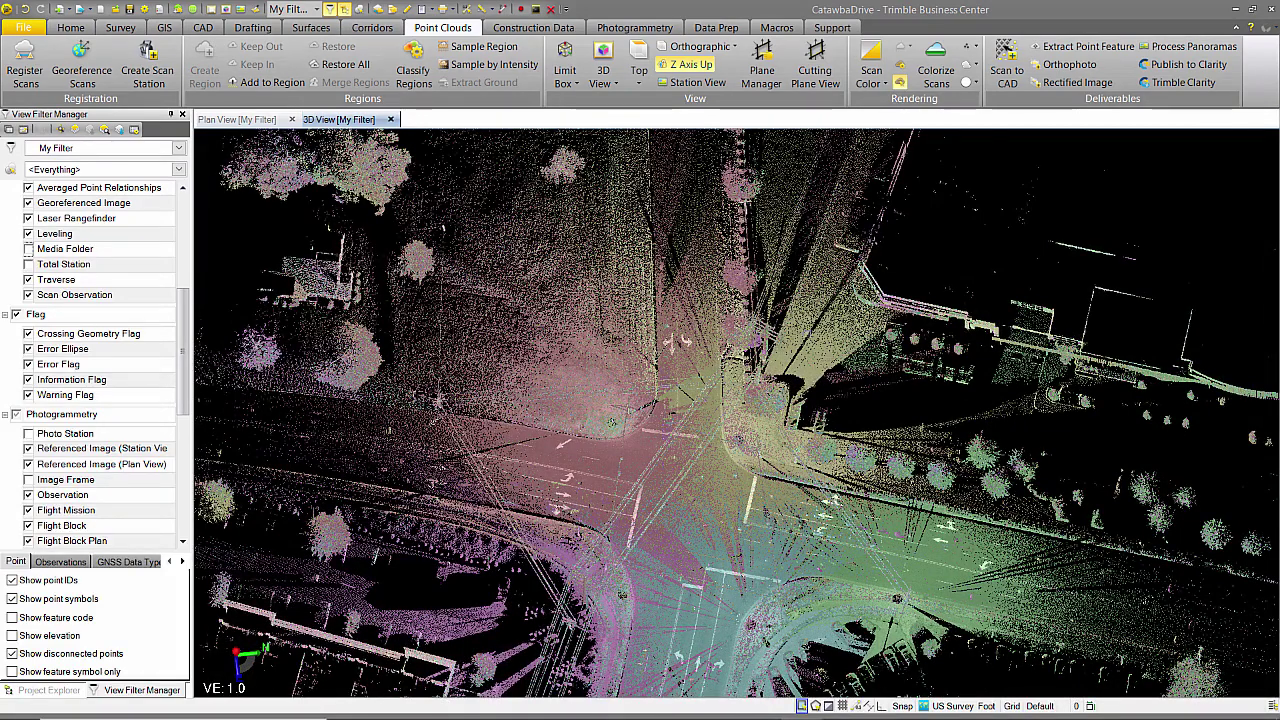
{"action": "left_click", "coordinate": [886, 86]}
{"action": "left_click", "coordinate": [900, 117]}
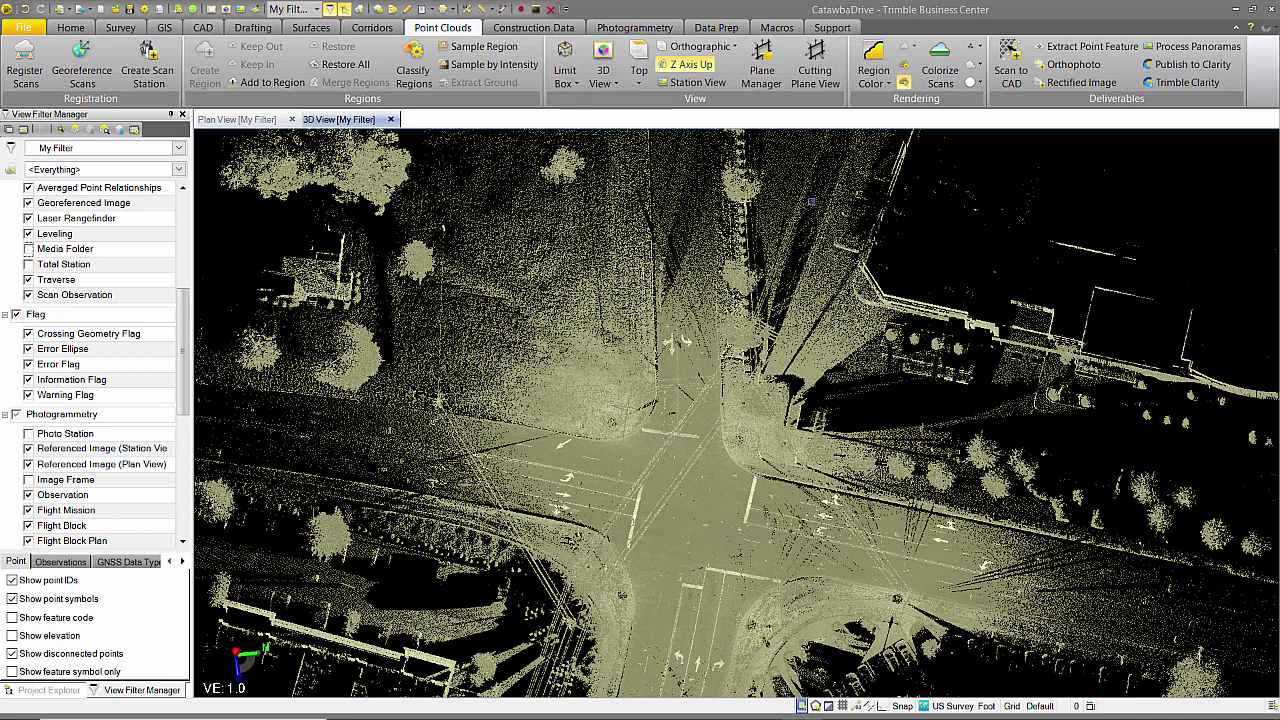
Render the point cloud in Gray-Scale Intensity and toggle the 3D view's background to white and back to black.
{"action": "left_click", "coordinate": [873, 76]}
{"action": "left_click", "coordinate": [905, 133]}
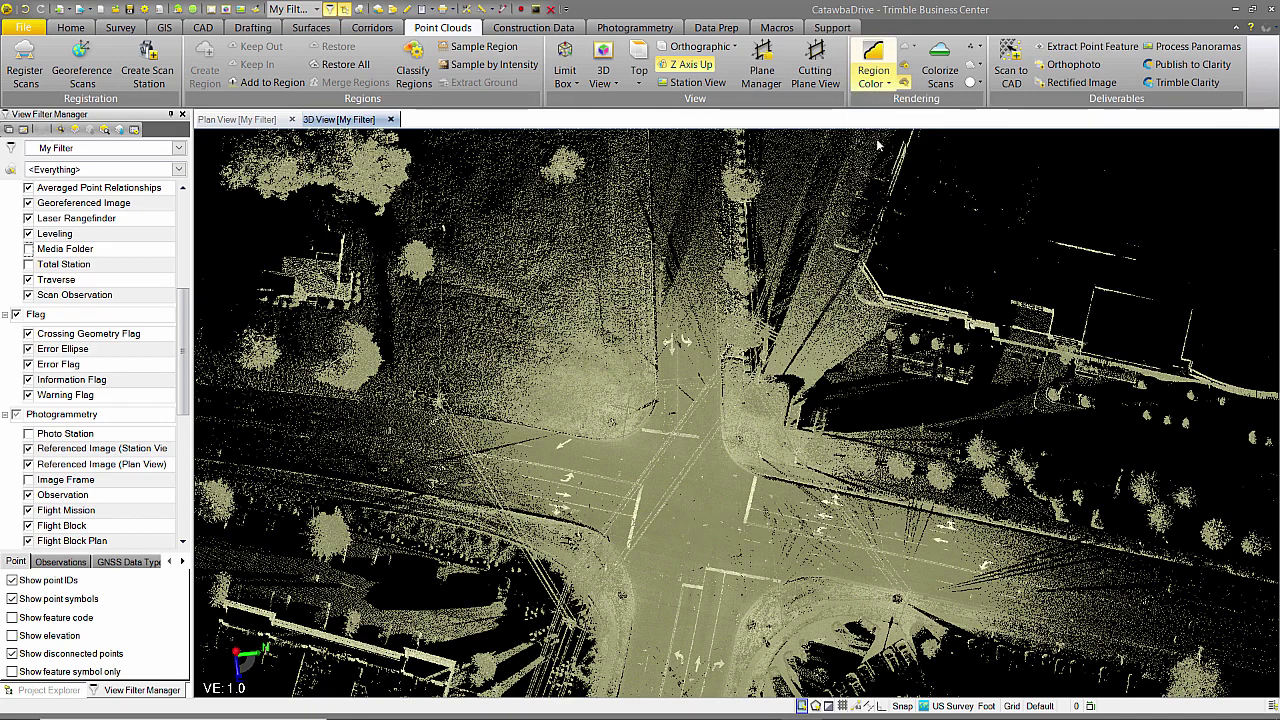
{"action": "scroll", "coordinate": [687, 475], "scroll_direction": "up", "scroll_amount": 5}
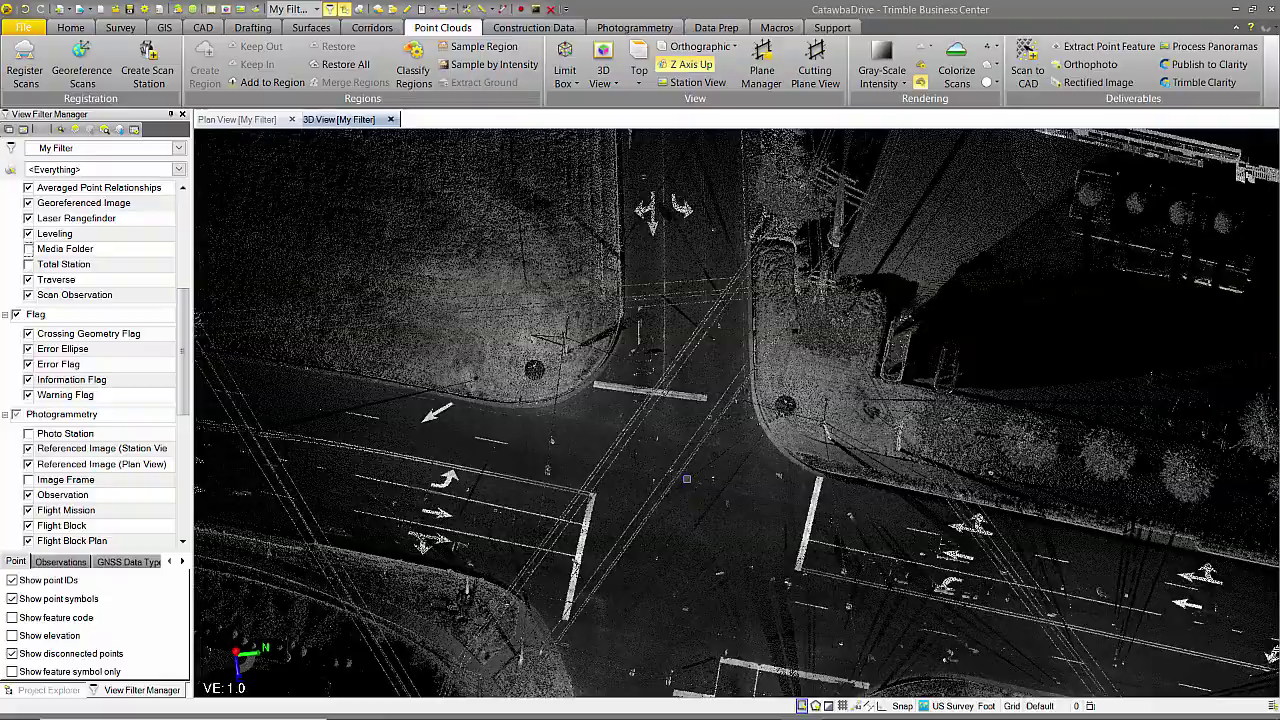
{"action": "middle_click_drag", "start_coordinate": [687, 475], "coordinate": [683, 313]}
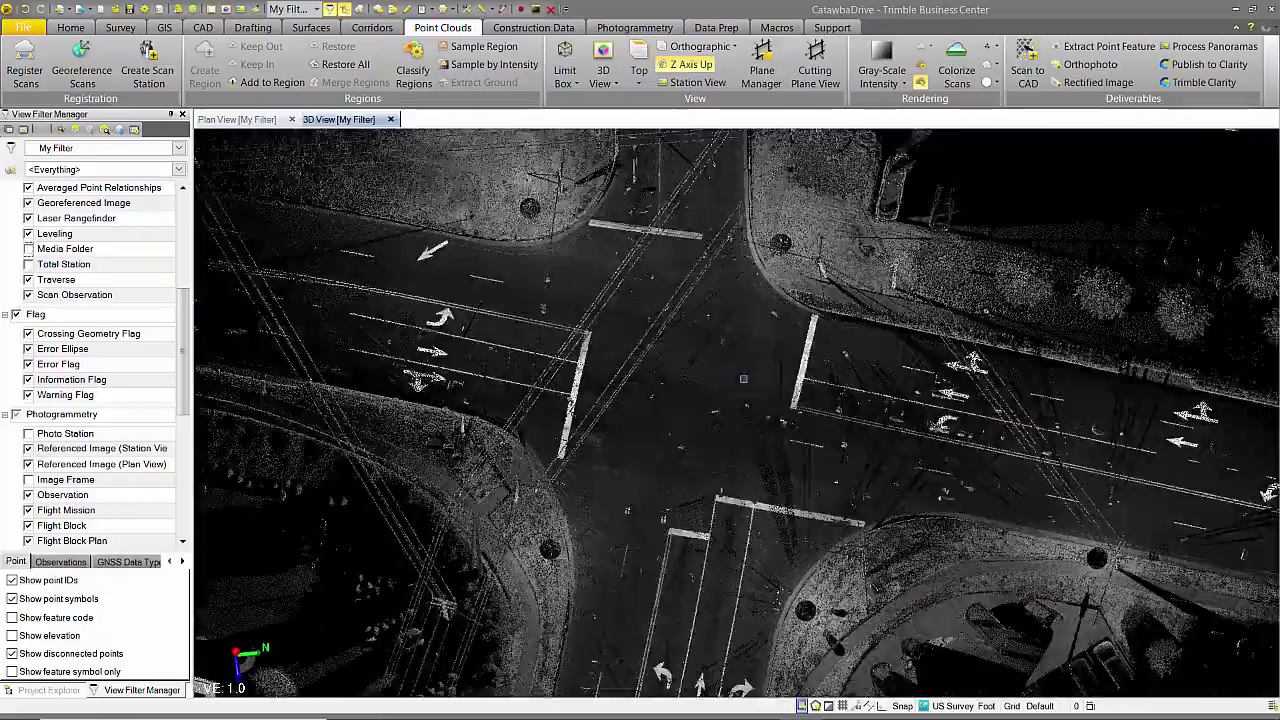
{"action": "mouse_move", "coordinate": [734, 488]}
{"action": "right_mouse_down"}
{"action": "mouse_move", "coordinate": [796, 418]}
{"action": "mouse_move", "coordinate": [777, 398]}
{"action": "mouse_move", "coordinate": [681, 390]}
{"action": "right_mouse_up"}
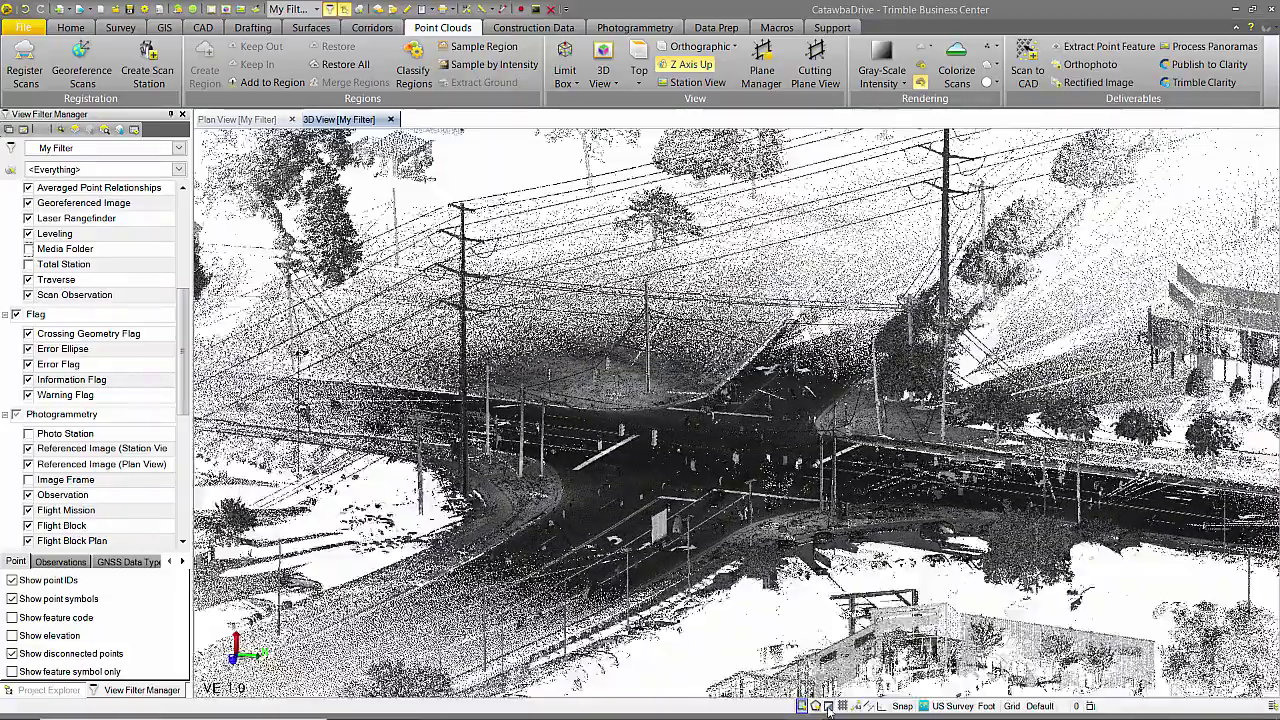
{"action": "left_click", "coordinate": [828, 706]}
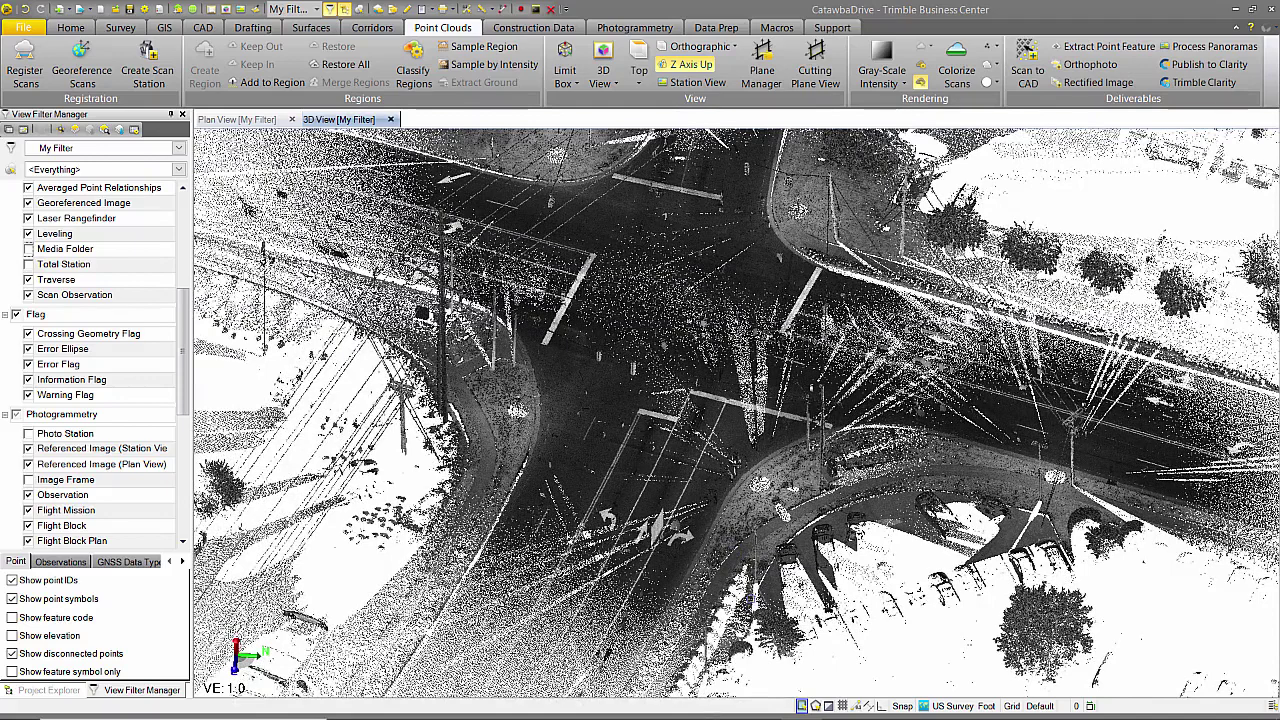
{"action": "left_click", "coordinate": [830, 706]}
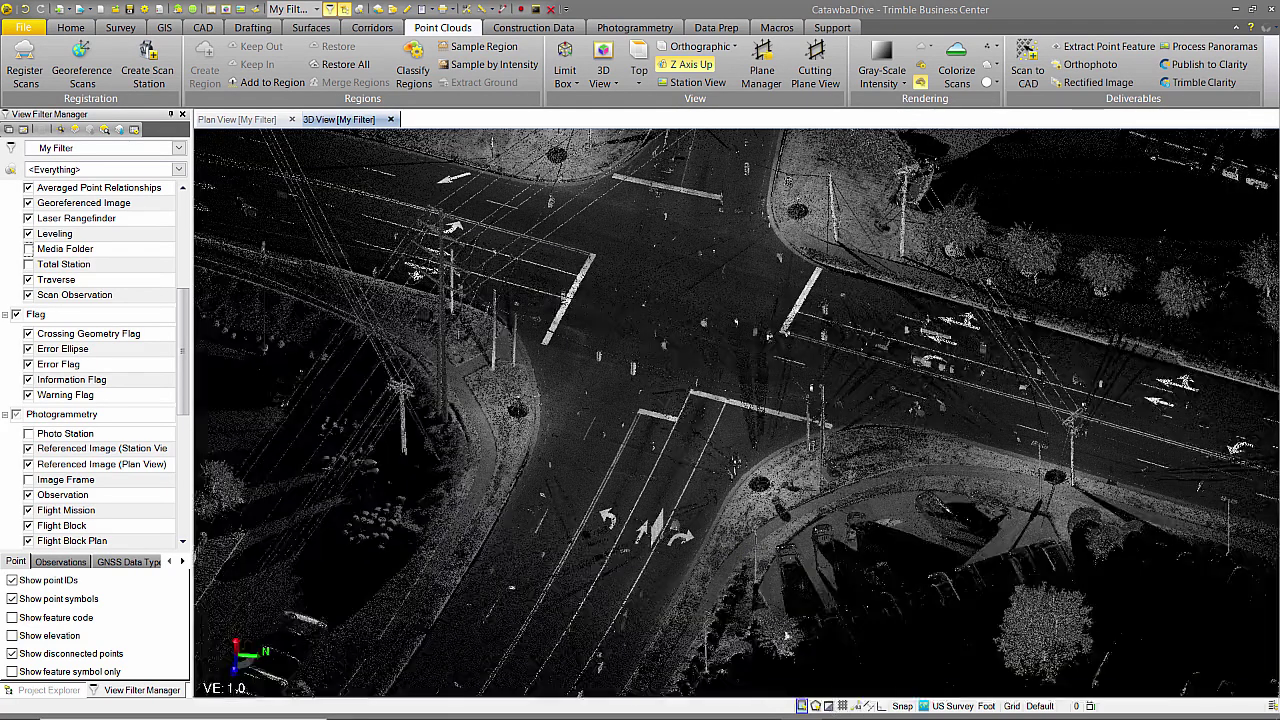
Switch the point cloud rendering to Color-Coded Intensity again and return it to True Color, reviewing the whole intersection.
{"action": "left_click", "coordinate": [912, 84]}
{"action": "left_click", "coordinate": [888, 151]}
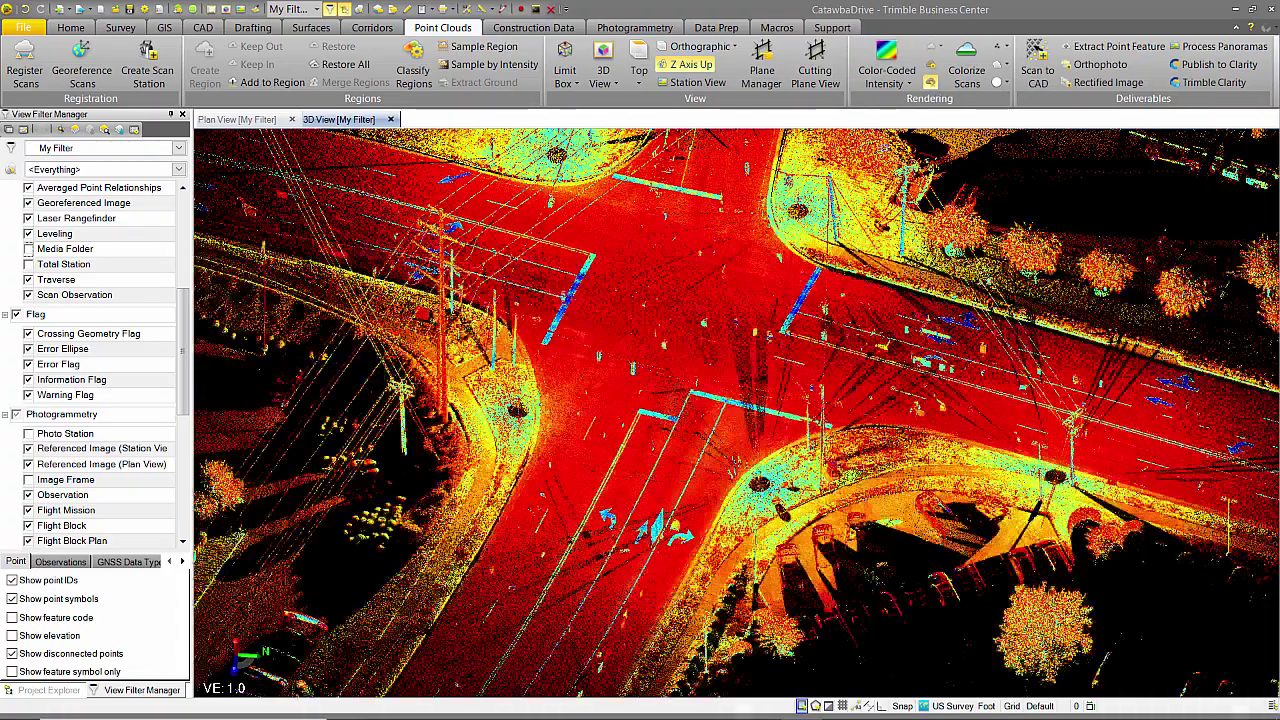
{"action": "left_click", "coordinate": [888, 83]}
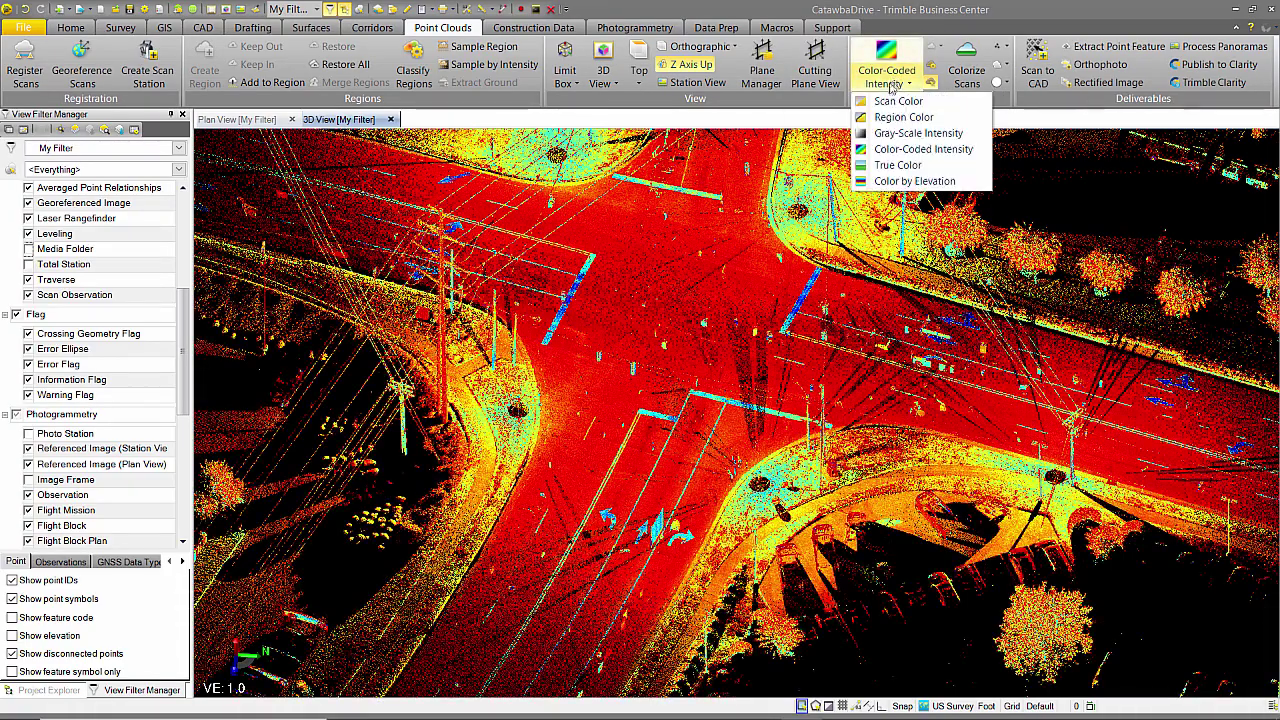
{"action": "left_click", "coordinate": [897, 165]}
{"action": "scroll", "coordinate": [736, 414], "scroll_direction": "down", "scroll_amount": 3}
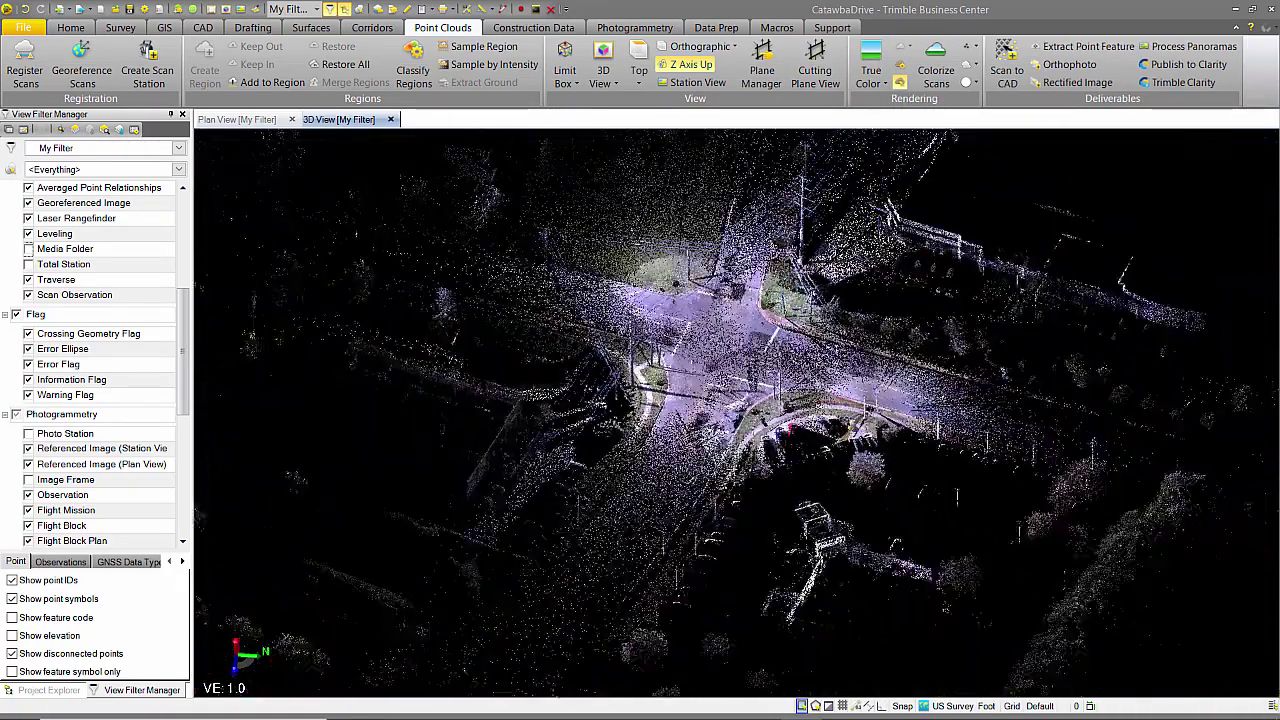
{"action": "scroll", "coordinate": [720, 390], "scroll_direction": "up", "scroll_amount": 4}
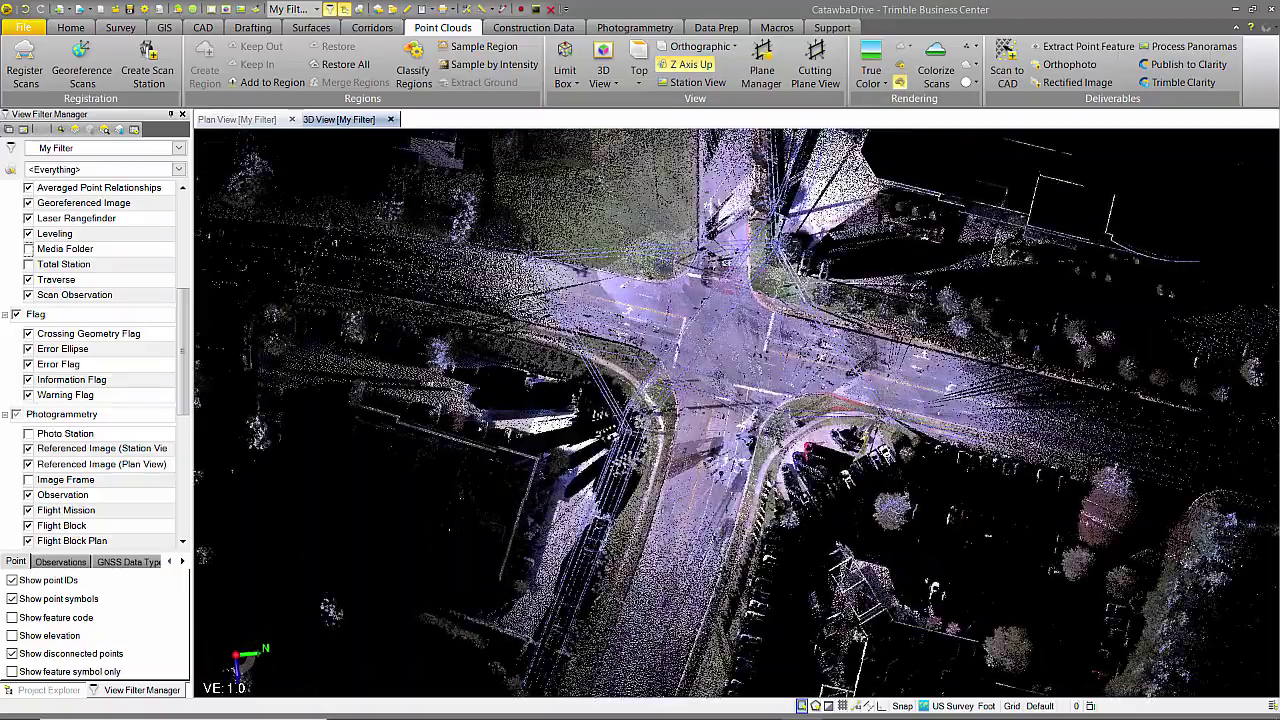
{"action": "middle_click_drag", "start_coordinate": [730, 441], "coordinate": [680, 352]}
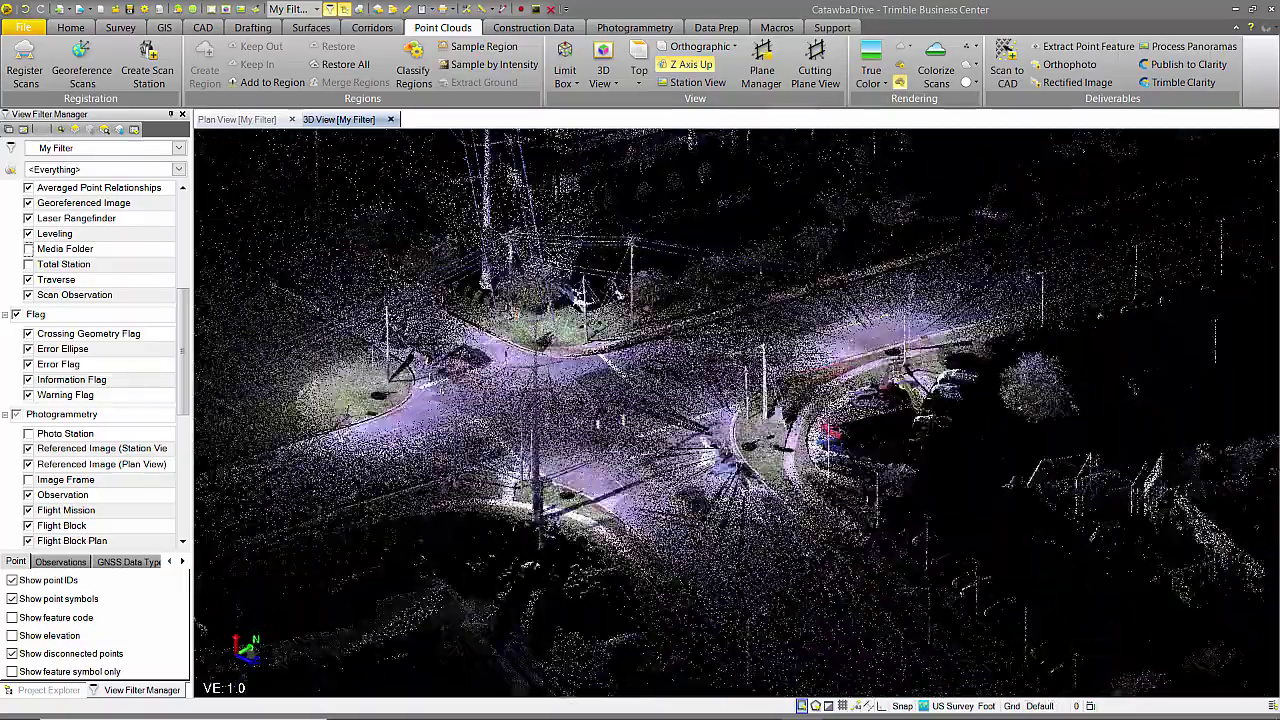
Render the 3D point cloud with Color by Elevation and examine the intersection's elevation bands from above.
{"action": "scroll", "coordinate": [750, 409], "scroll_direction": "up", "scroll_amount": 3}
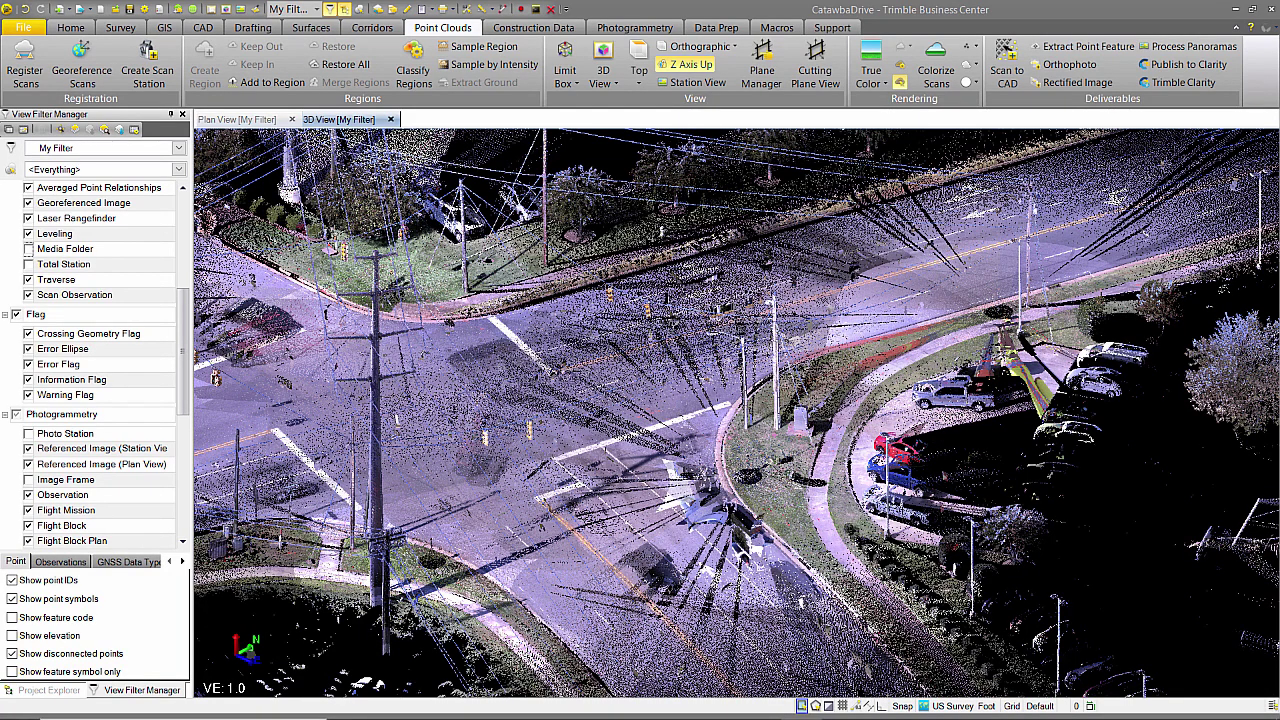
{"action": "right_click_drag", "start_coordinate": [510, 378], "coordinate": [440, 500]}
{"action": "left_click", "coordinate": [878, 84]}
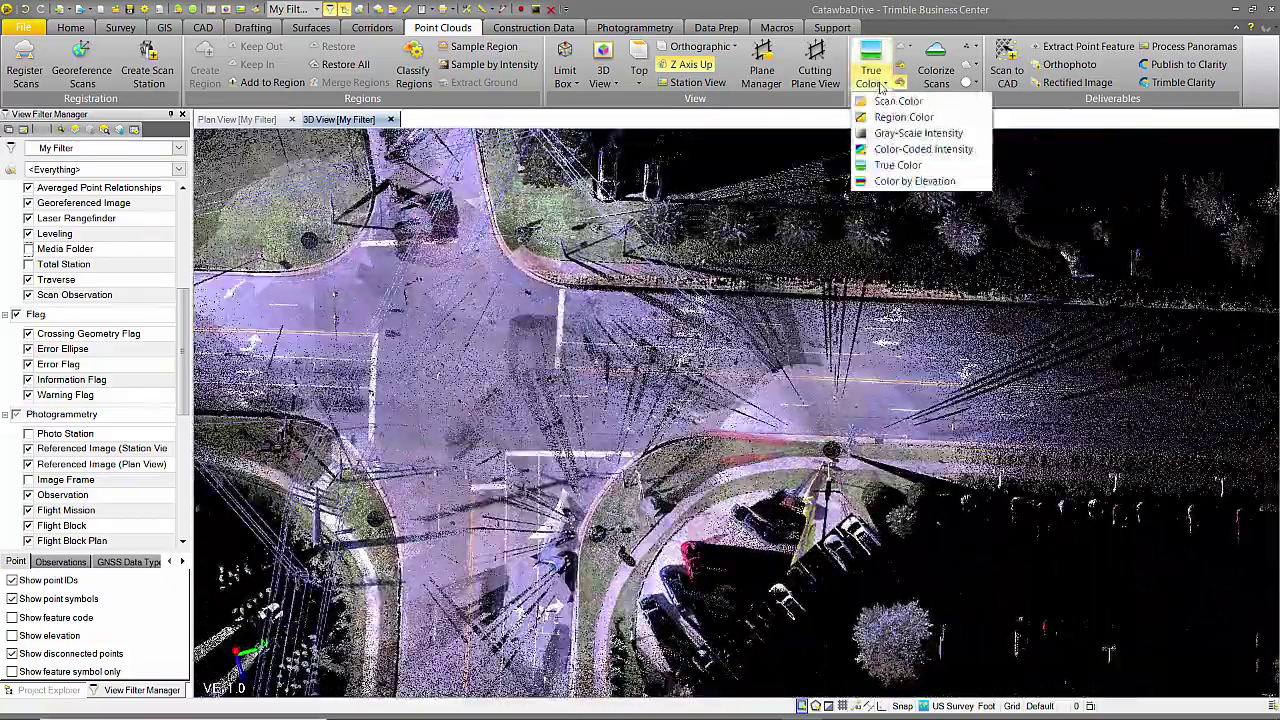
{"action": "left_click", "coordinate": [914, 181]}
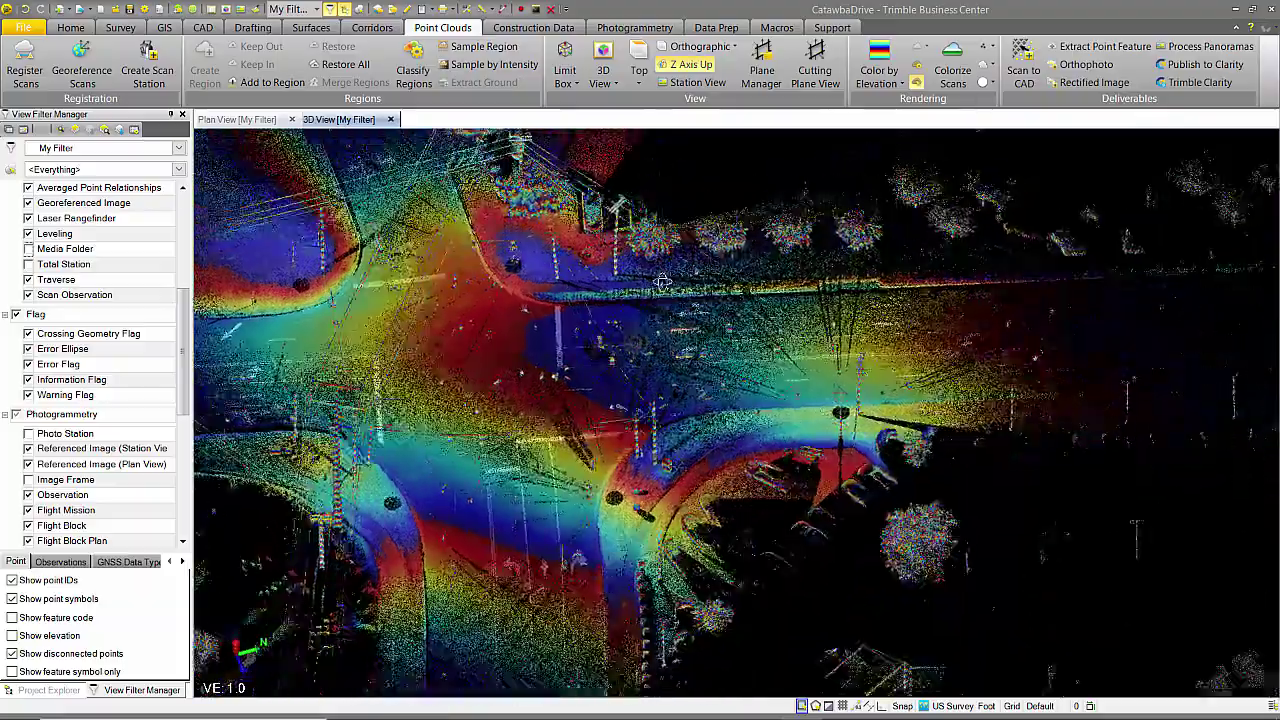
{"action": "right_click_drag", "start_coordinate": [661, 281], "coordinate": [655, 235]}
{"action": "scroll", "coordinate": [530, 293], "scroll_direction": "up", "scroll_amount": 5}
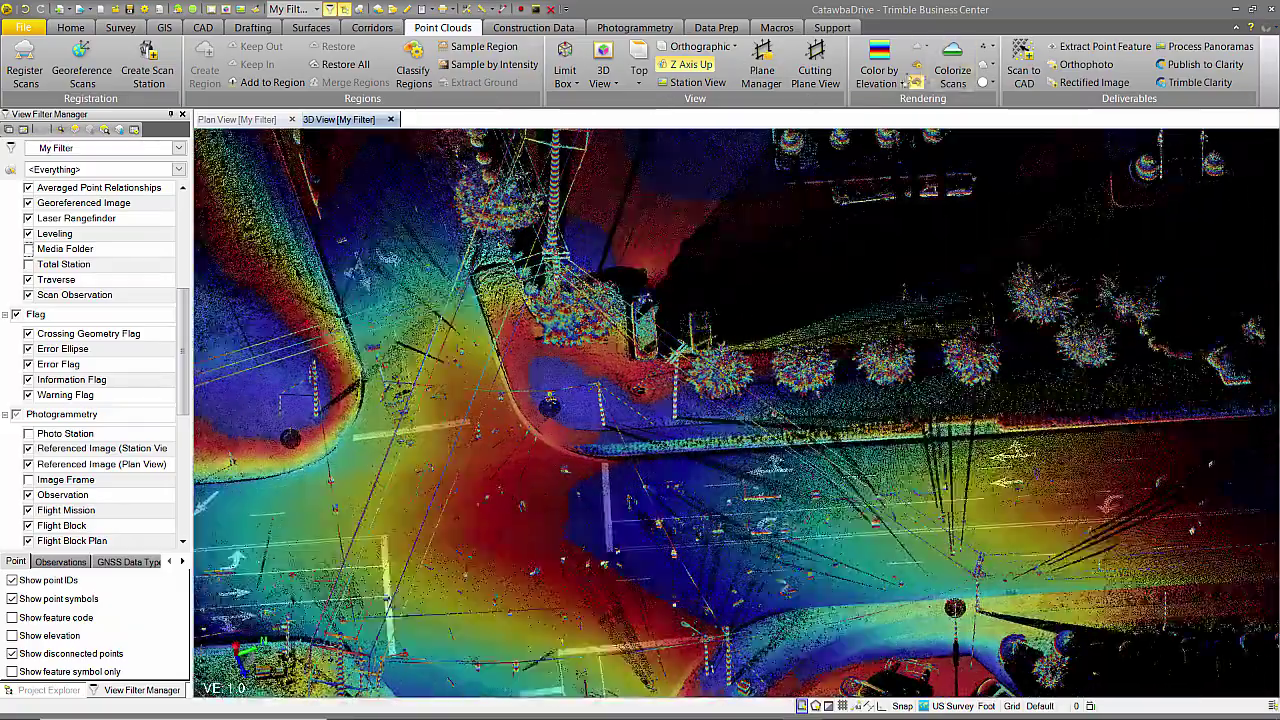
Set the point cloud rendering to Color-Coded Intensity and view the intersection with its surroundings from above.
{"action": "left_click", "coordinate": [880, 78]}
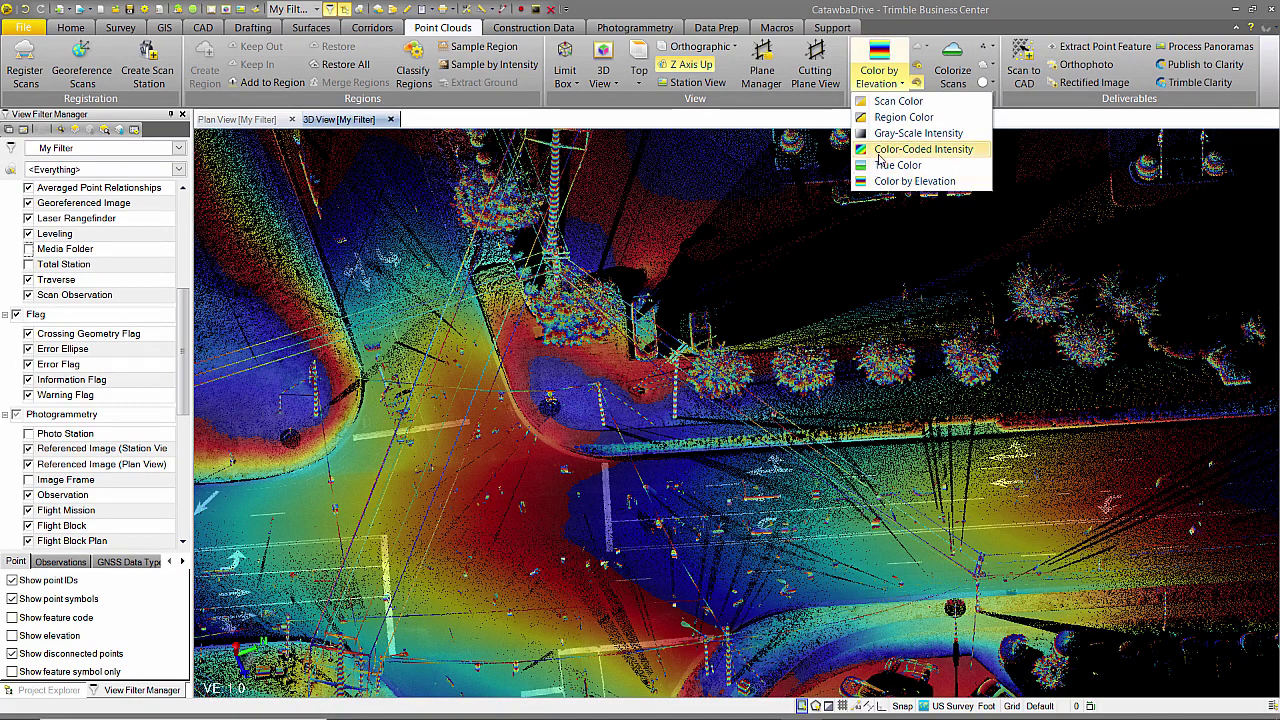
{"action": "left_click", "coordinate": [878, 152]}
{"action": "scroll", "coordinate": [632, 316], "scroll_direction": "down", "scroll_amount": 5}
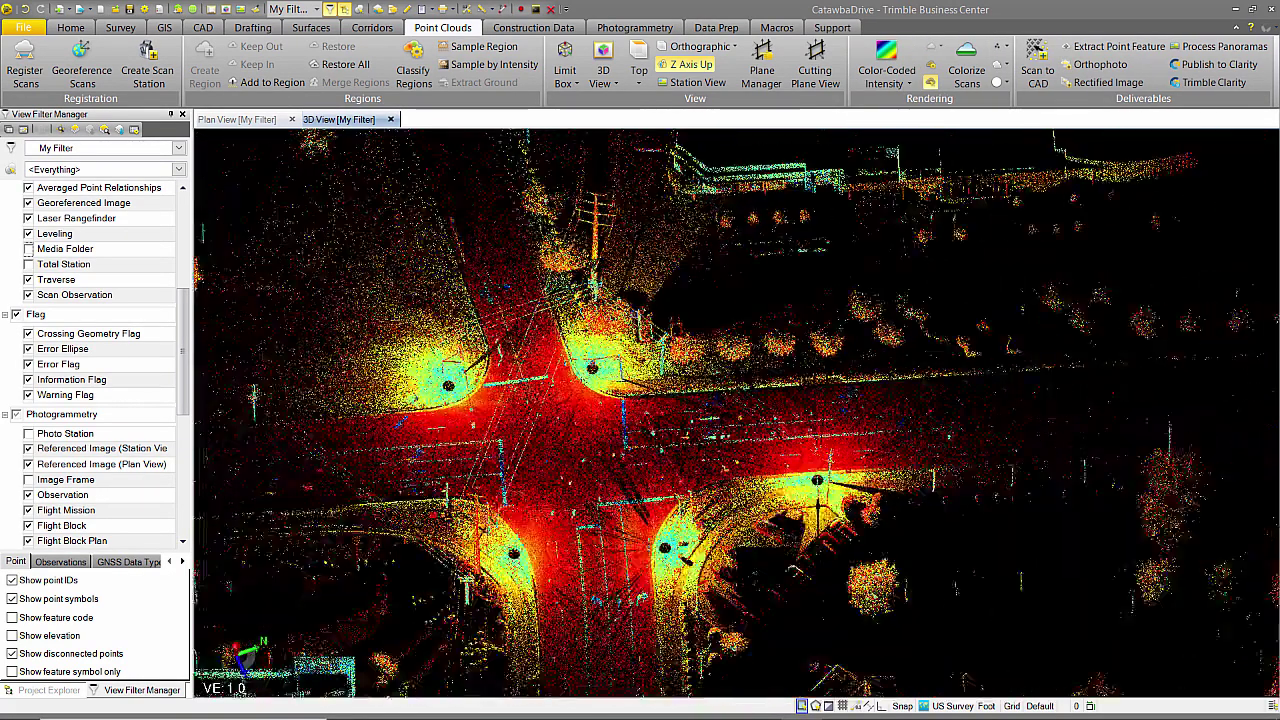
{"action": "right_click_drag", "start_coordinate": [616, 376], "coordinate": [597, 403]}
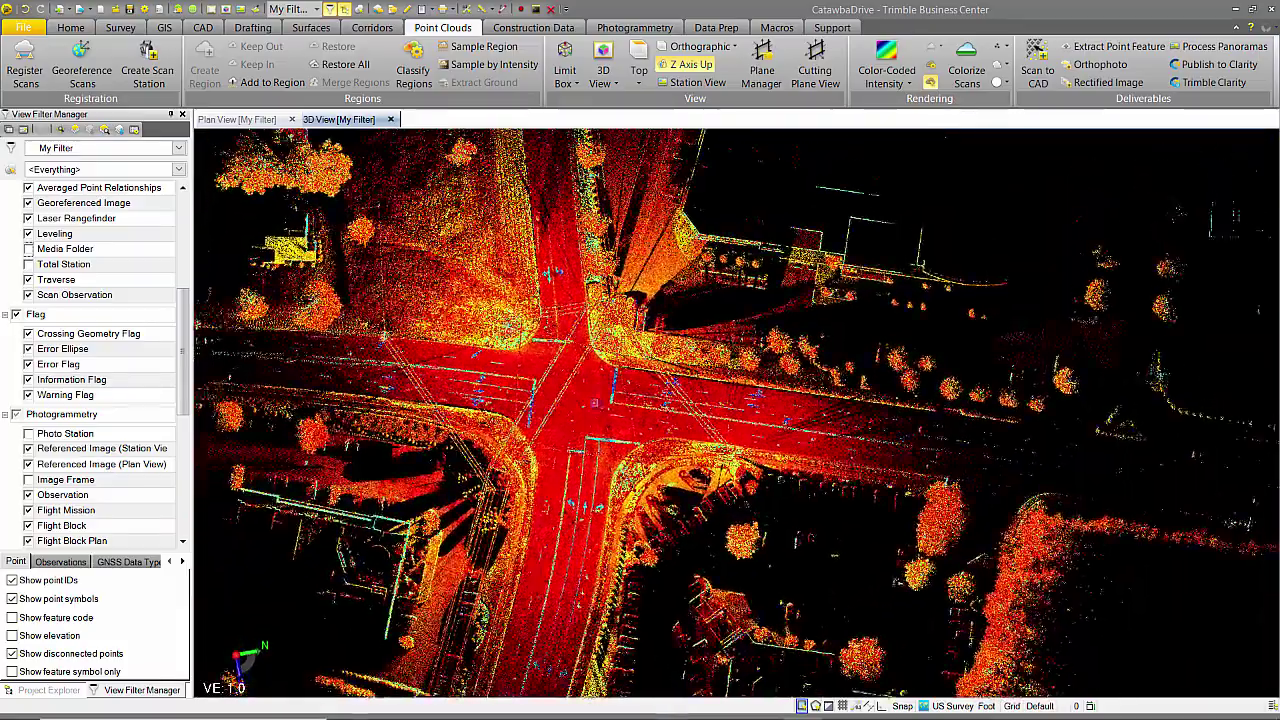
{"action": "middle_click_drag", "start_coordinate": [608, 371], "coordinate": [638, 345]}
{"action": "scroll", "coordinate": [684, 396], "scroll_direction": "down", "scroll_amount": 3}
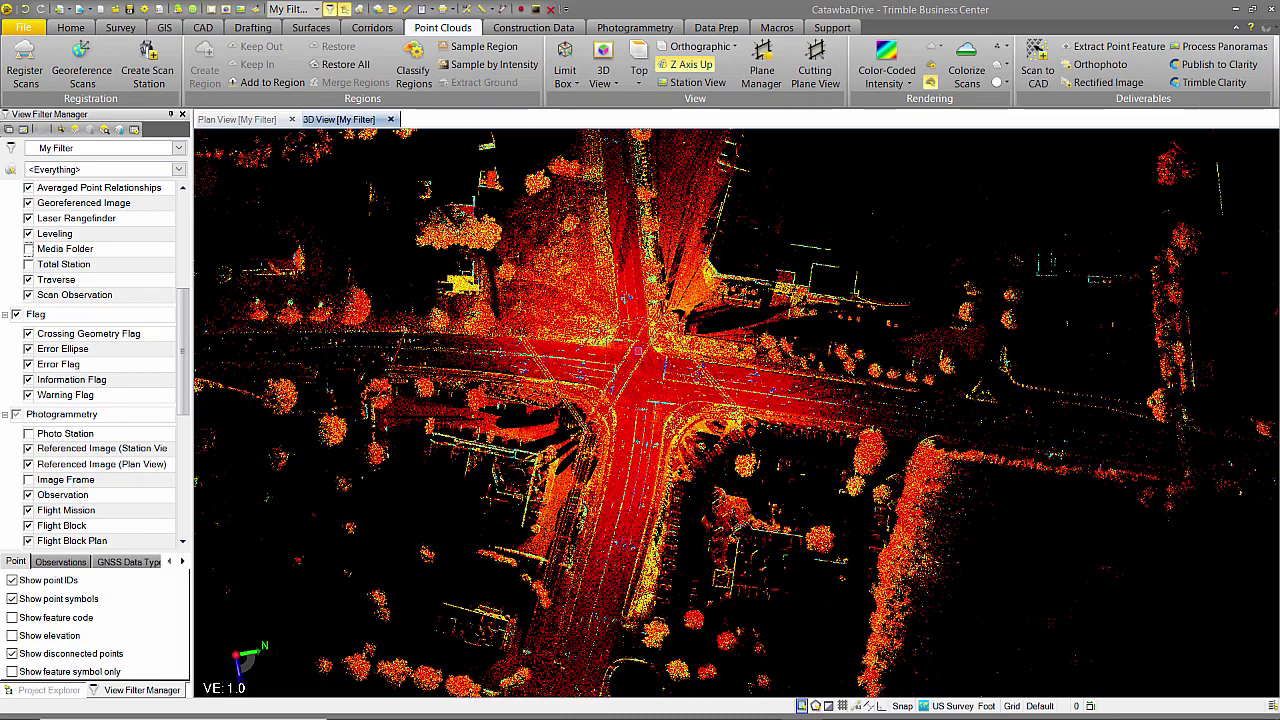
Examine the full extent of the scan data, from the sparse outlying points to the dense intersection.
{"action": "scroll", "coordinate": [637, 351], "scroll_direction": "down", "scroll_amount": 5}
{"action": "scroll", "coordinate": [641, 354], "scroll_direction": "down", "scroll_amount": 3}
{"action": "middle_click_drag", "start_coordinate": [705, 319], "coordinate": [694, 411]}
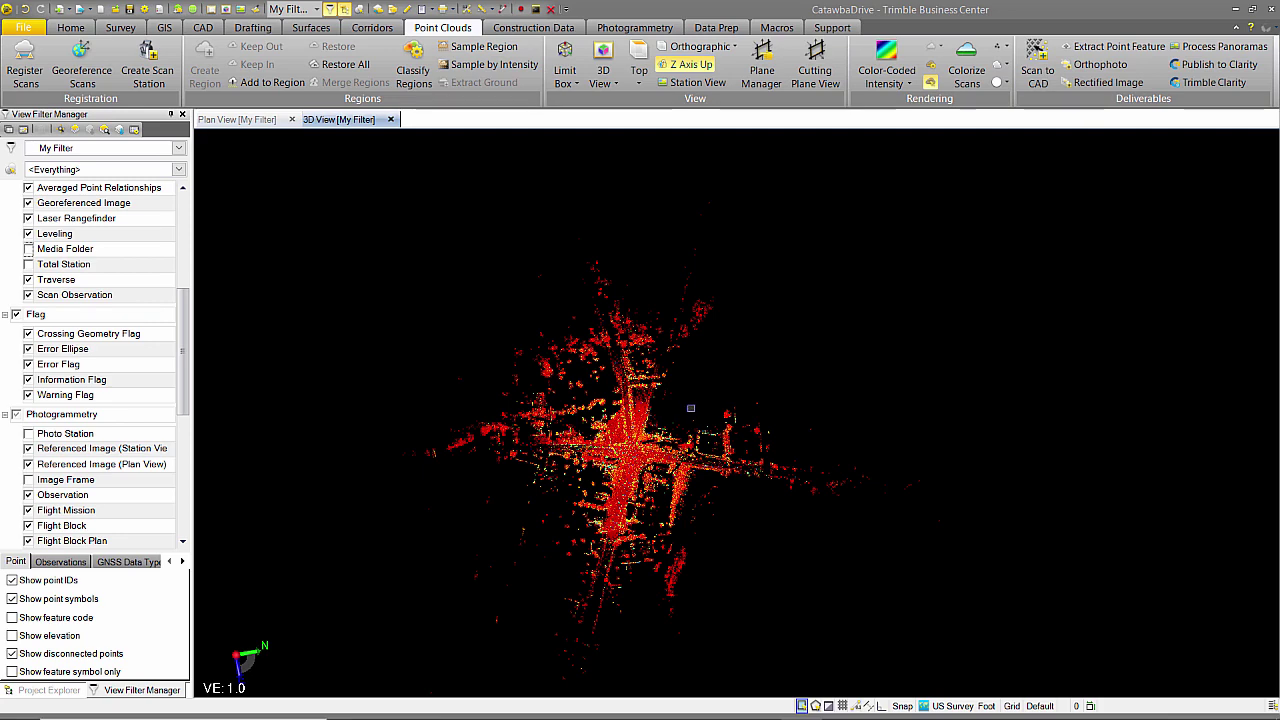
{"action": "scroll", "coordinate": [616, 314], "scroll_direction": "up", "scroll_amount": 5}
{"action": "scroll", "coordinate": [616, 314], "scroll_direction": "up", "scroll_amount": 1}
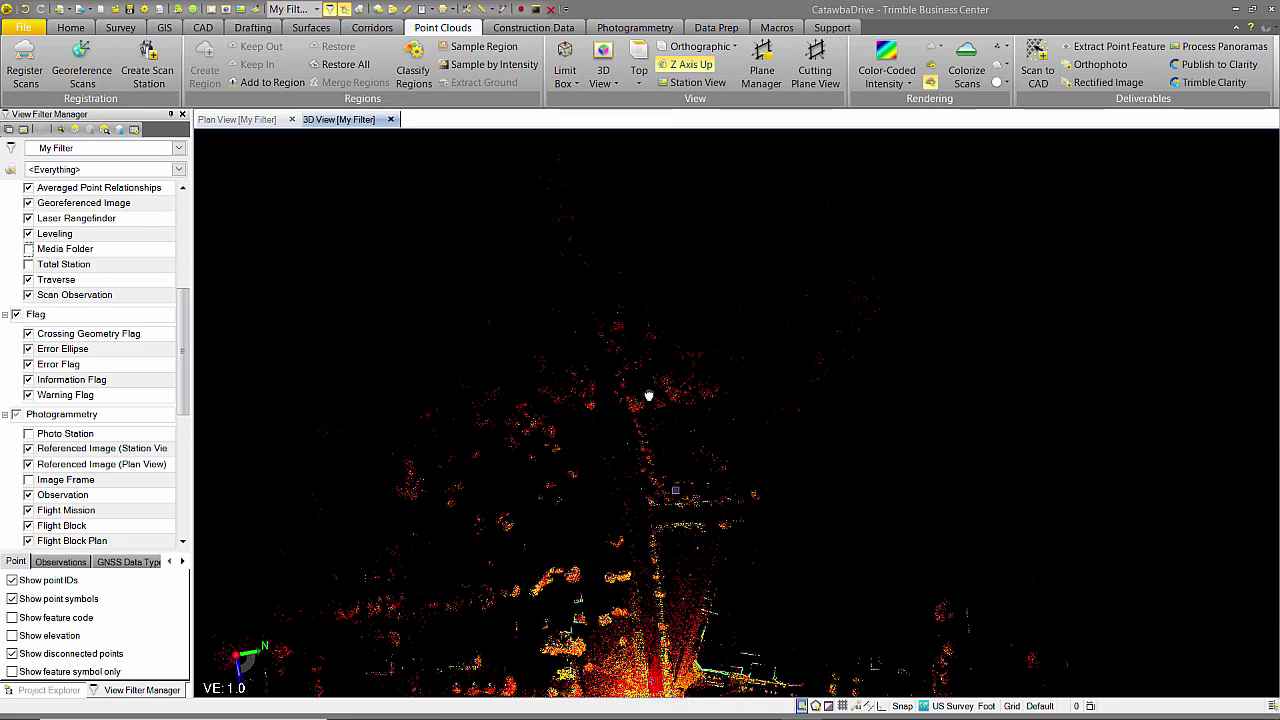
{"action": "middle_click_drag", "start_coordinate": [649, 395], "coordinate": [614, 210]}
{"action": "scroll", "coordinate": [621, 520], "scroll_direction": "up", "scroll_amount": 4}
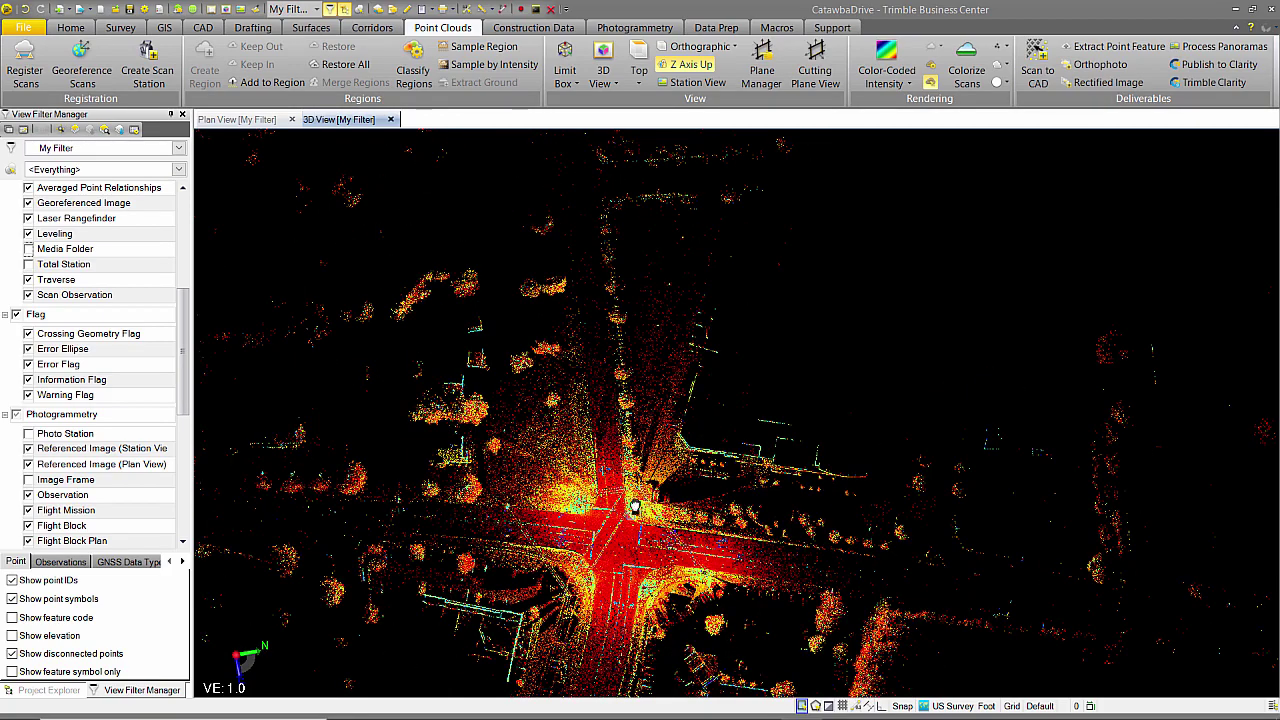
{"action": "scroll", "coordinate": [636, 509], "scroll_direction": "up", "scroll_amount": 2}
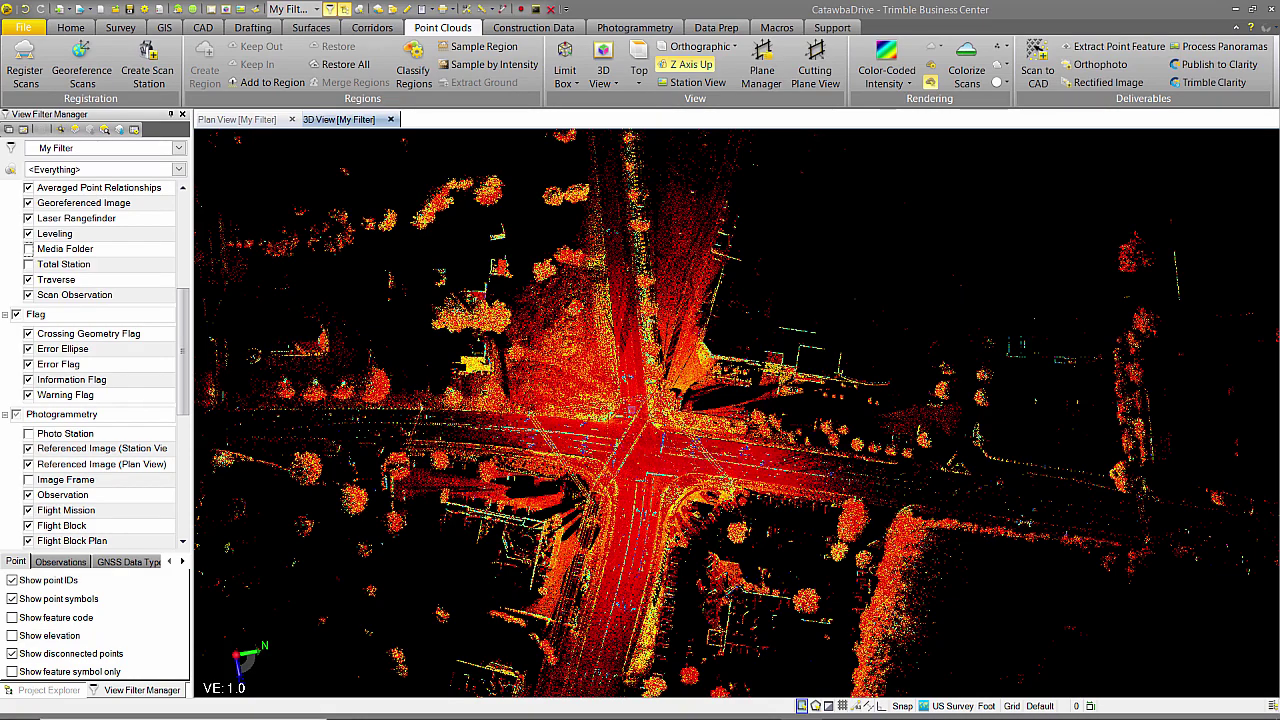
{"action": "scroll", "coordinate": [640, 440], "scroll_direction": "up", "scroll_amount": 2}
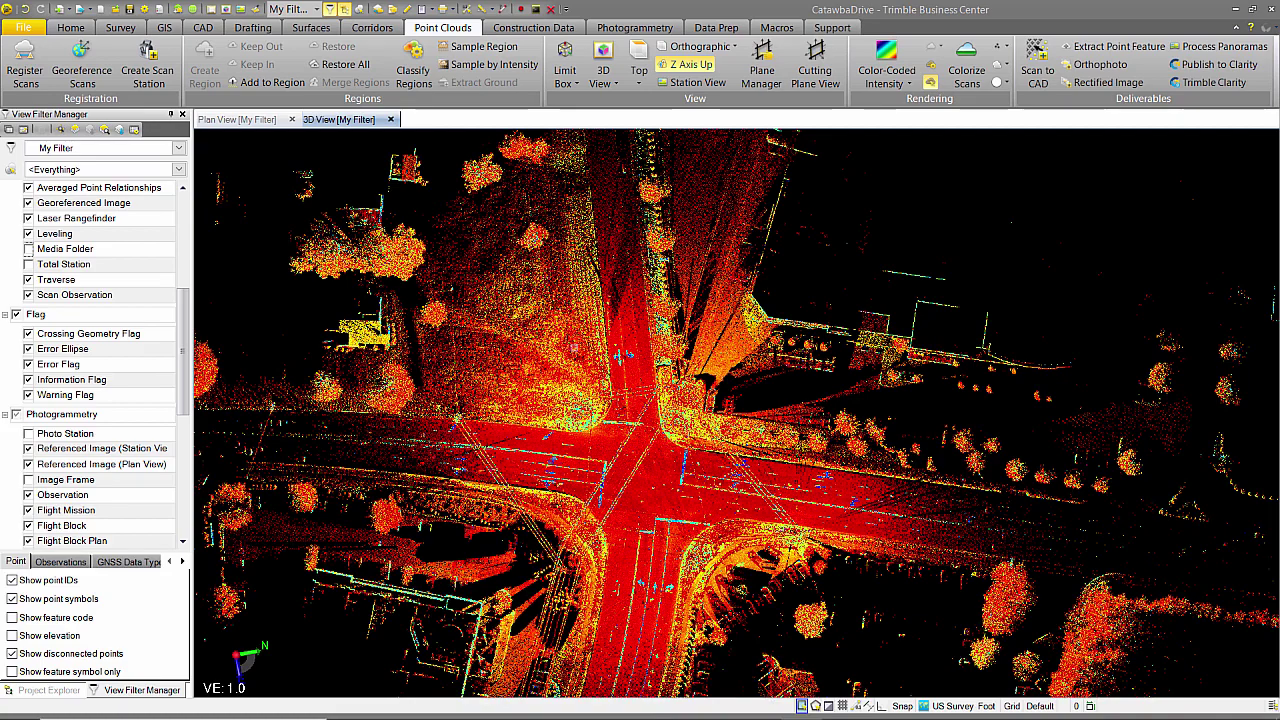
{"action": "scroll", "coordinate": [568, 343], "scroll_direction": "down", "scroll_amount": 2}
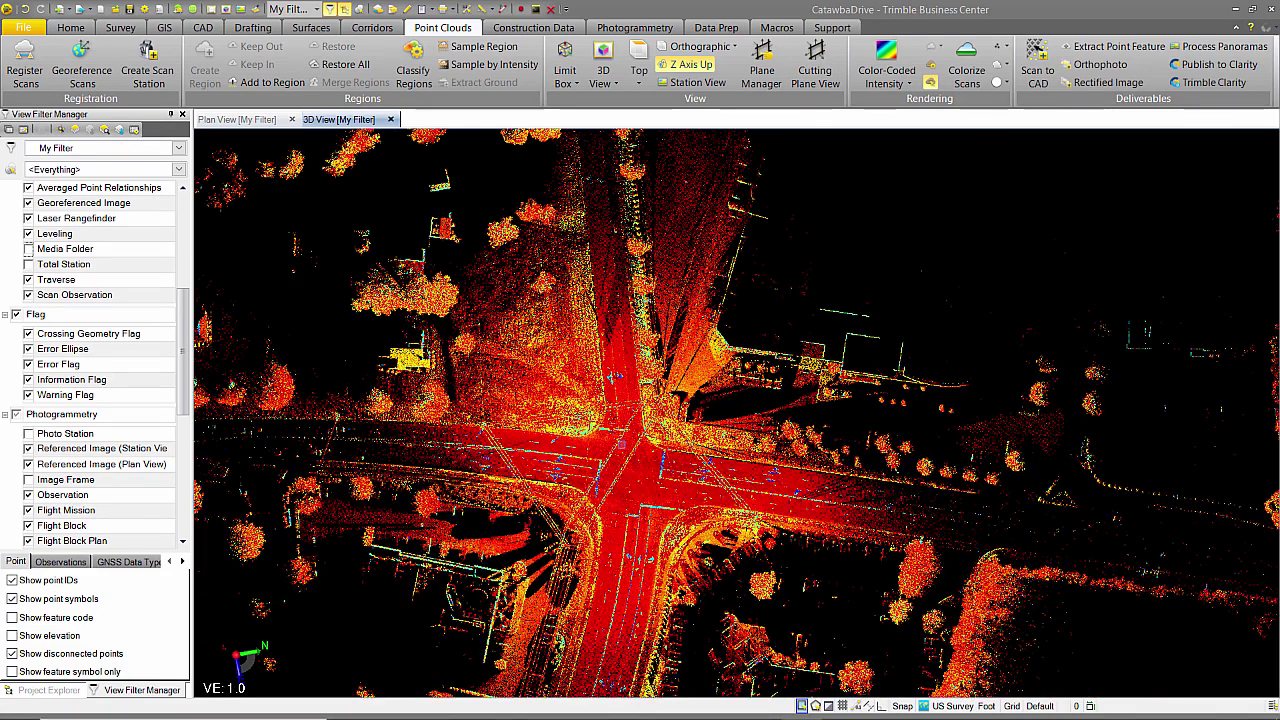
Select the intersection's scan points with a polygon enclosing the crossing and the near part of its four road approaches.
{"action": "middle_click_drag", "start_coordinate": [620, 528], "coordinate": [674, 508]}
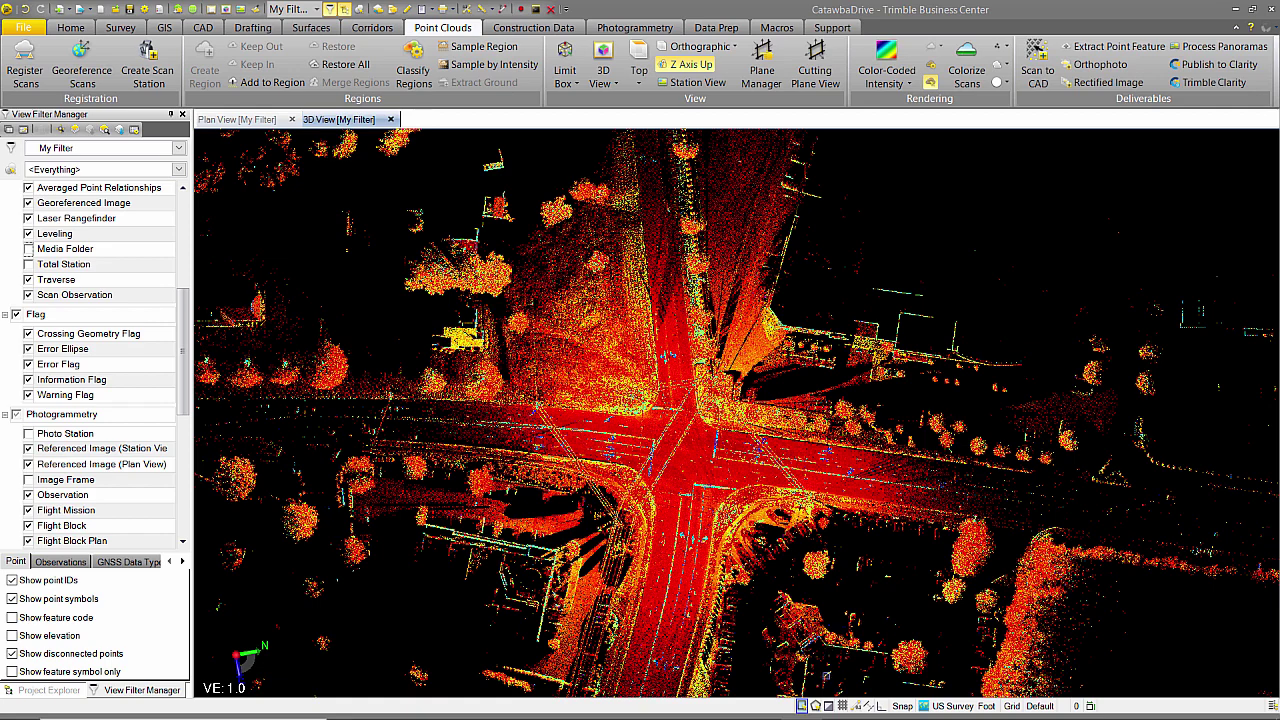
{"action": "left_click", "coordinate": [815, 706]}
{"action": "left_click", "coordinate": [729, 281]}
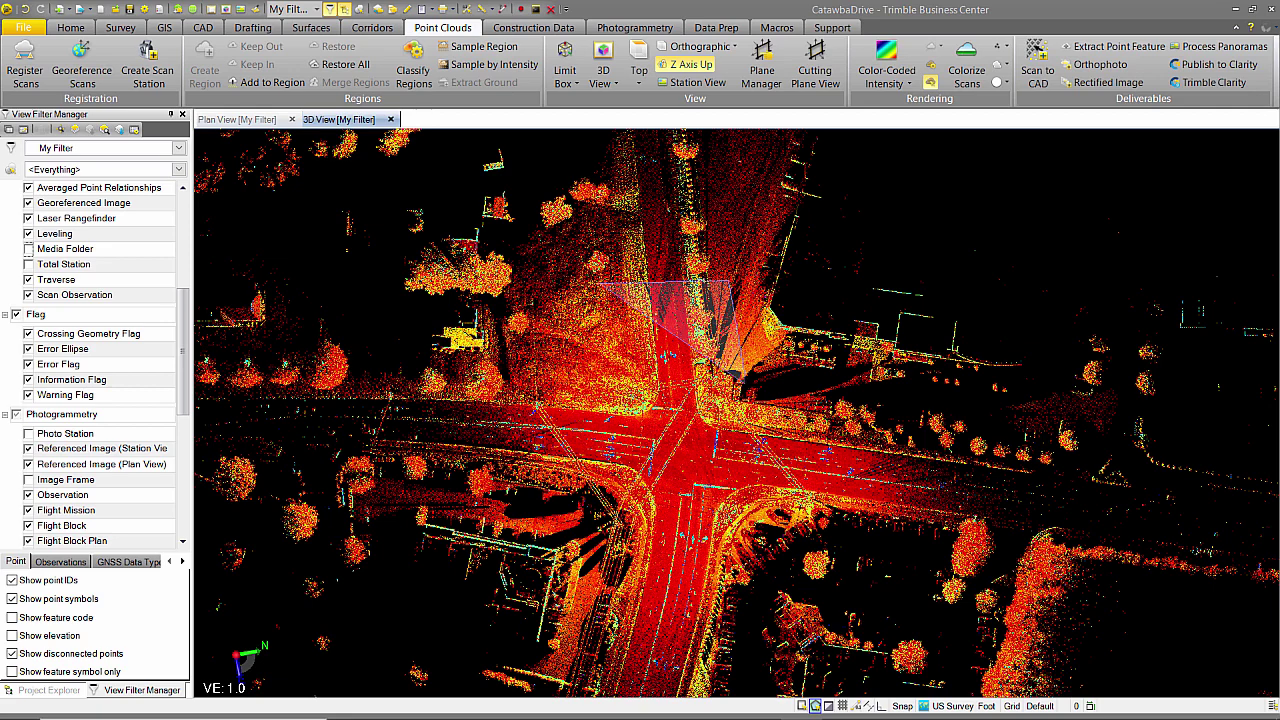
{"action": "left_click", "coordinate": [736, 375]}
{"action": "left_click", "coordinate": [852, 410]}
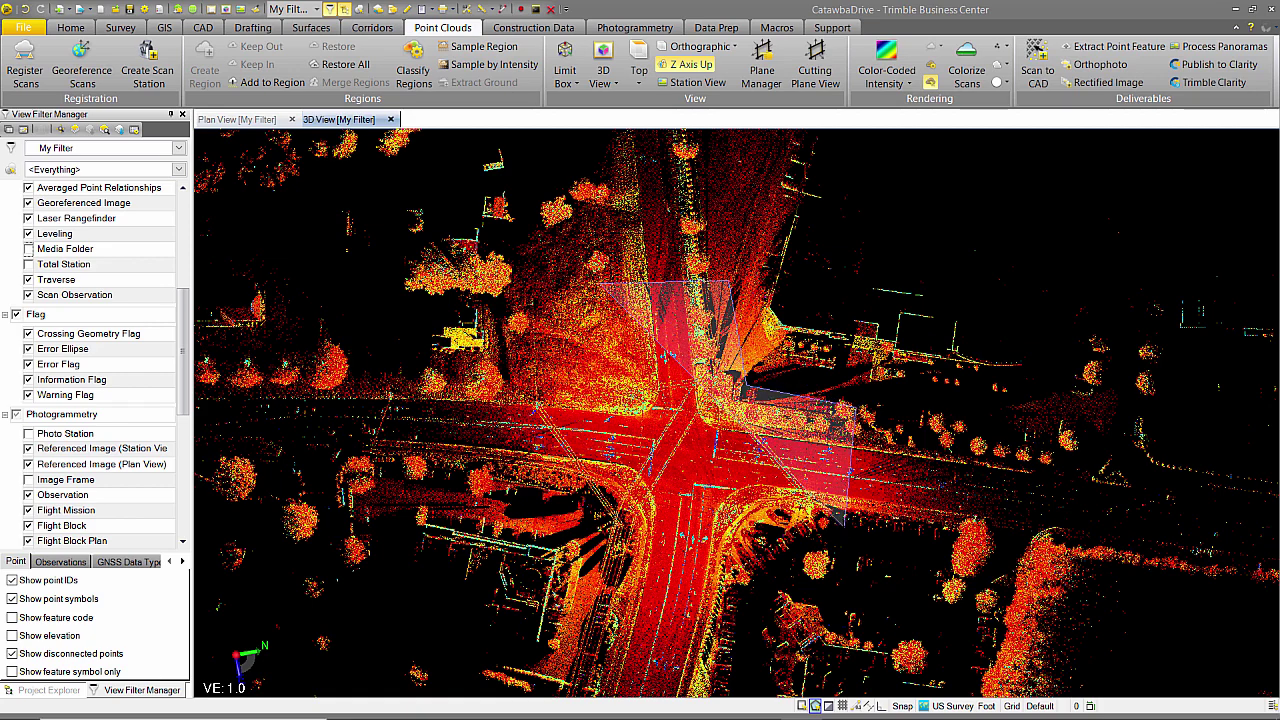
{"action": "left_click", "coordinate": [845, 527]}
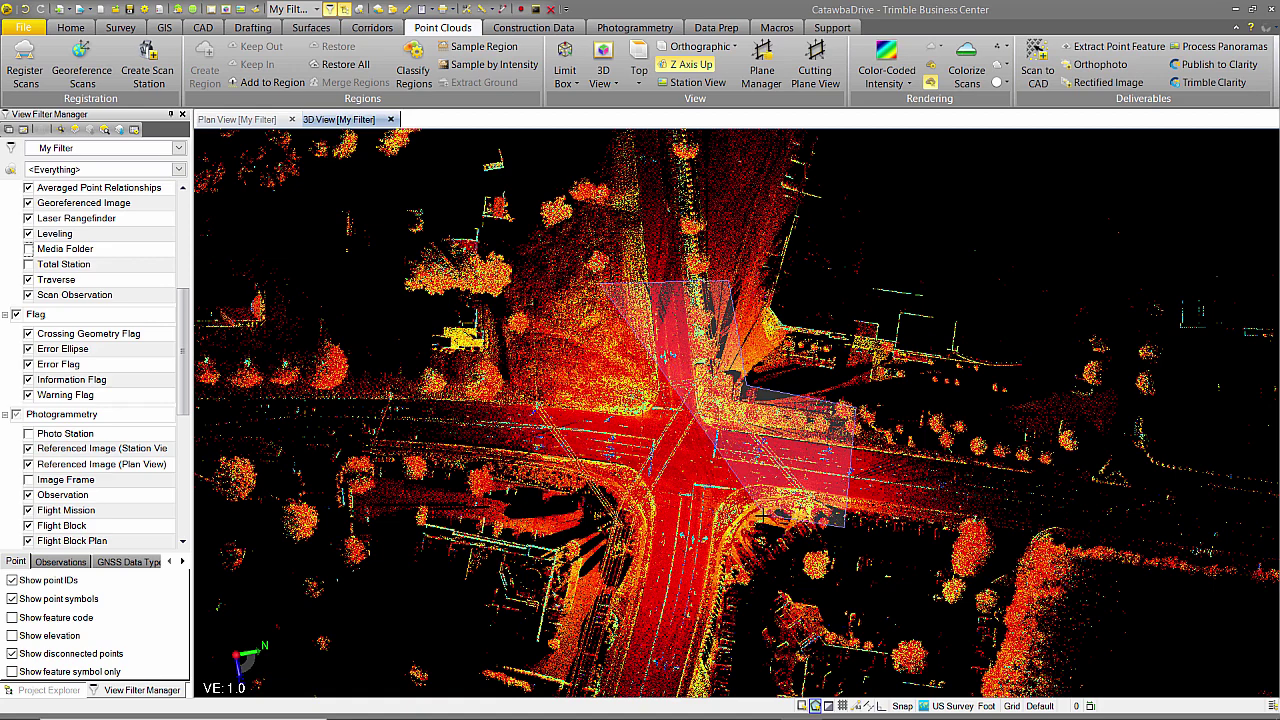
{"action": "left_click", "coordinate": [763, 518]}
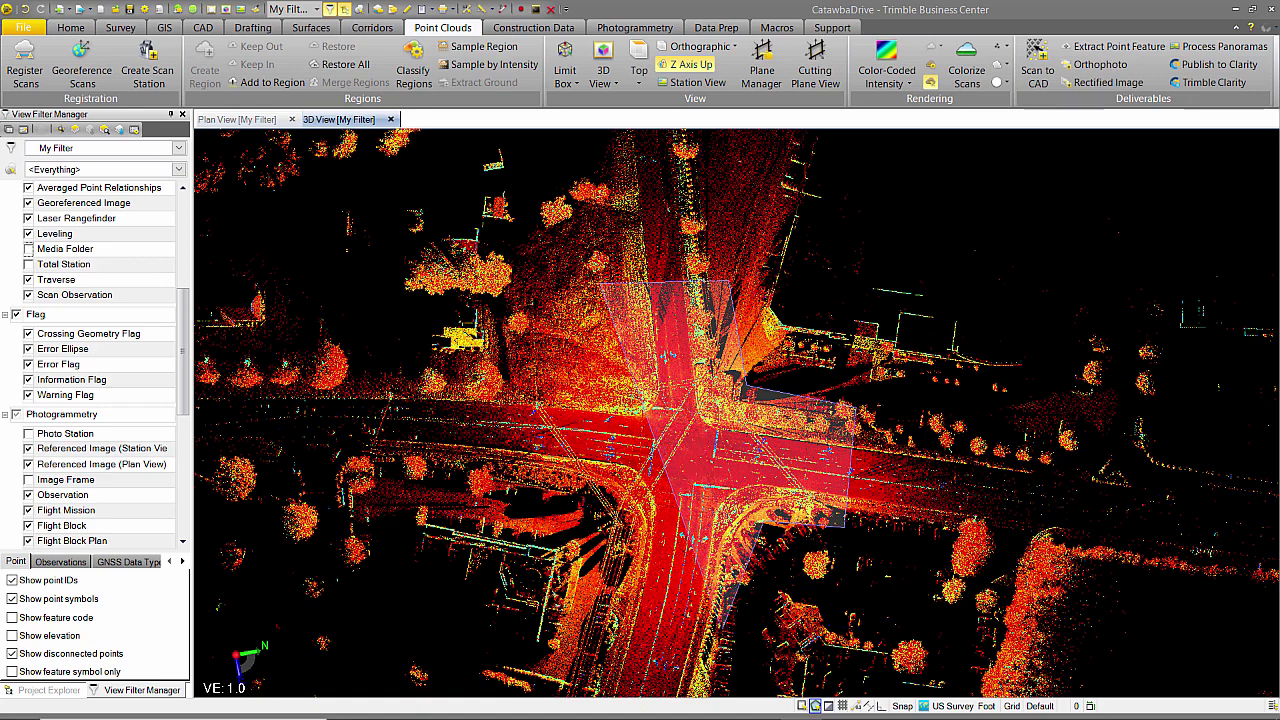
{"action": "left_click", "coordinate": [722, 636]}
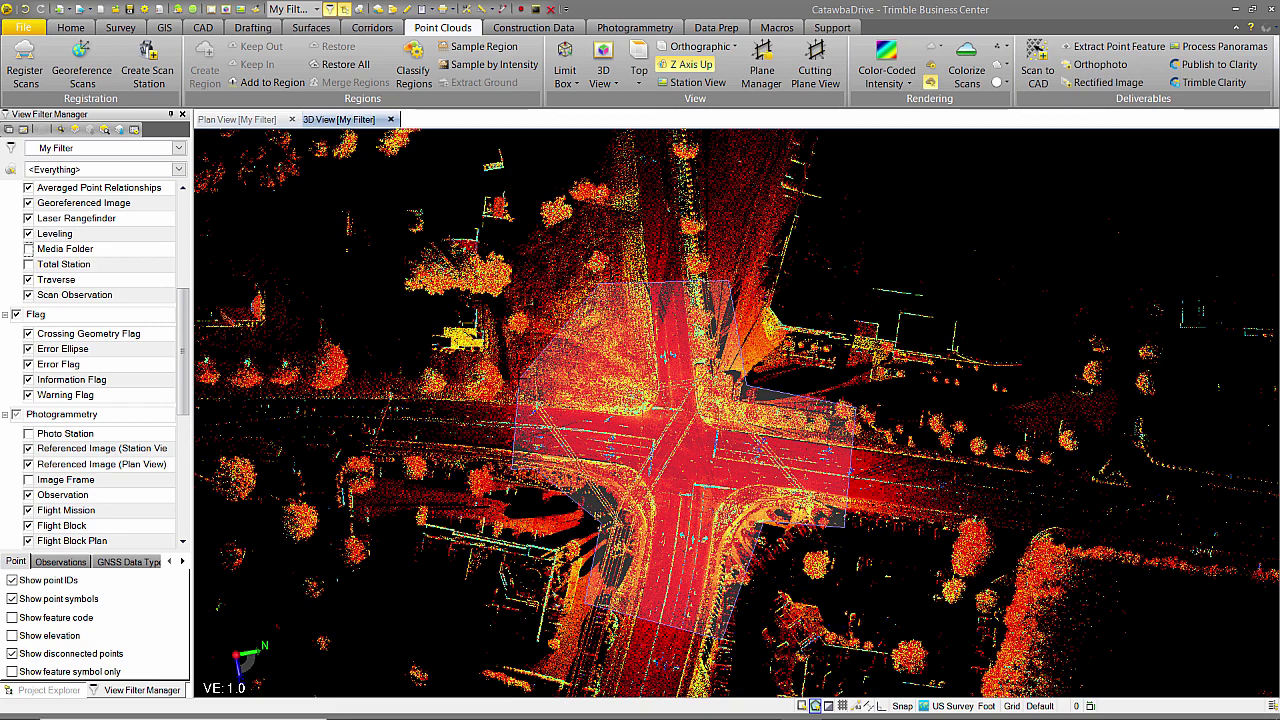
{"action": "double_click", "coordinate": [601, 378]}
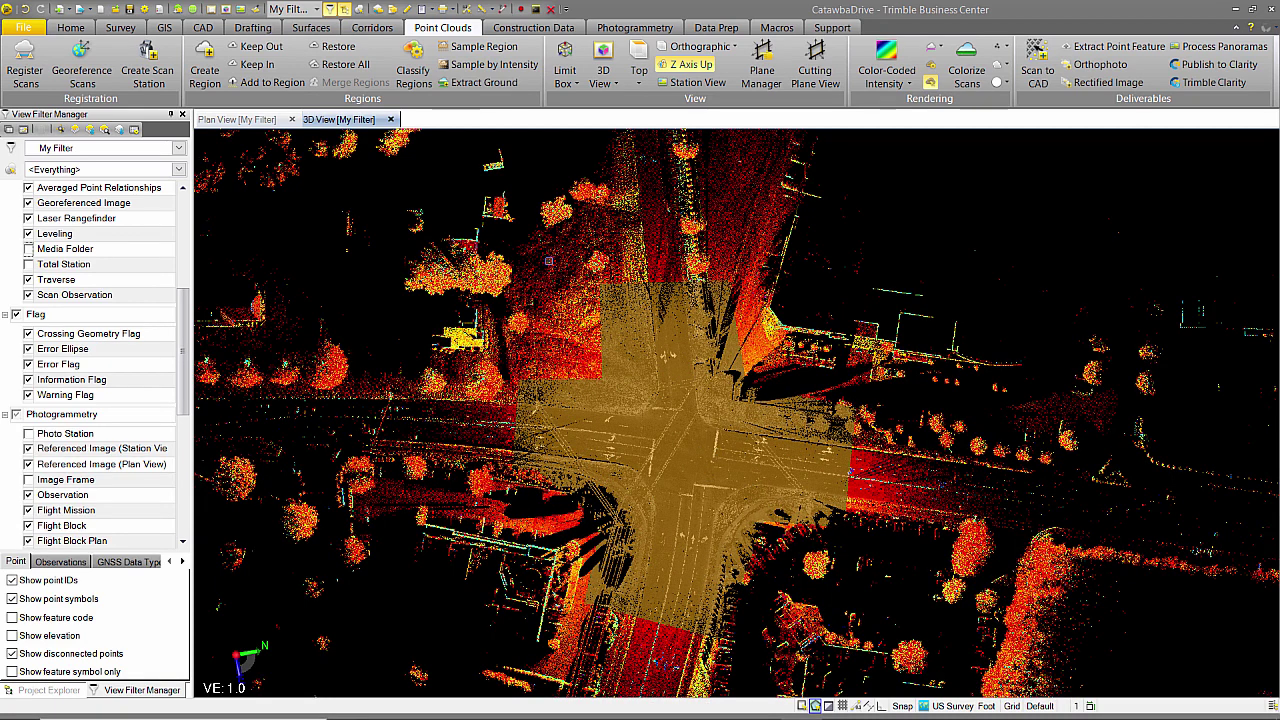
Create a point cloud region named SITE from the selected scan points.
{"action": "left_click", "coordinate": [209, 51]}
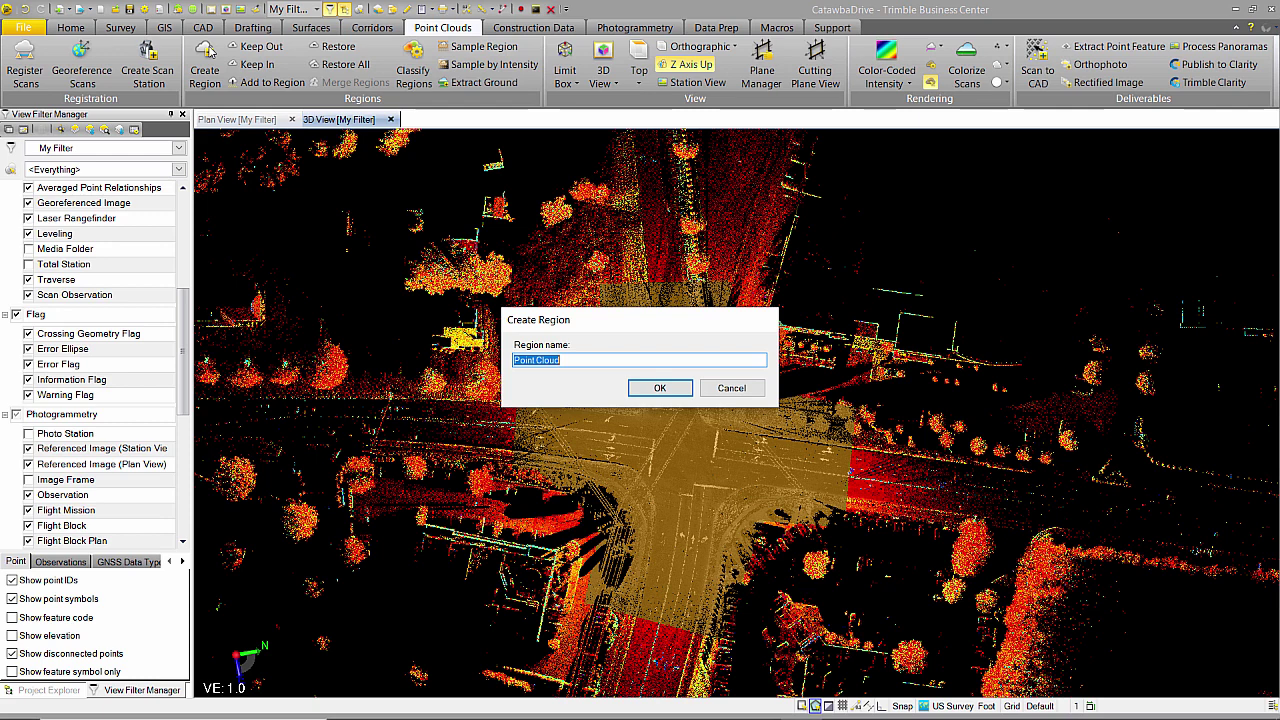
{"action": "type", "text": "SITE"}
{"action": "left_click", "coordinate": [659, 387]}
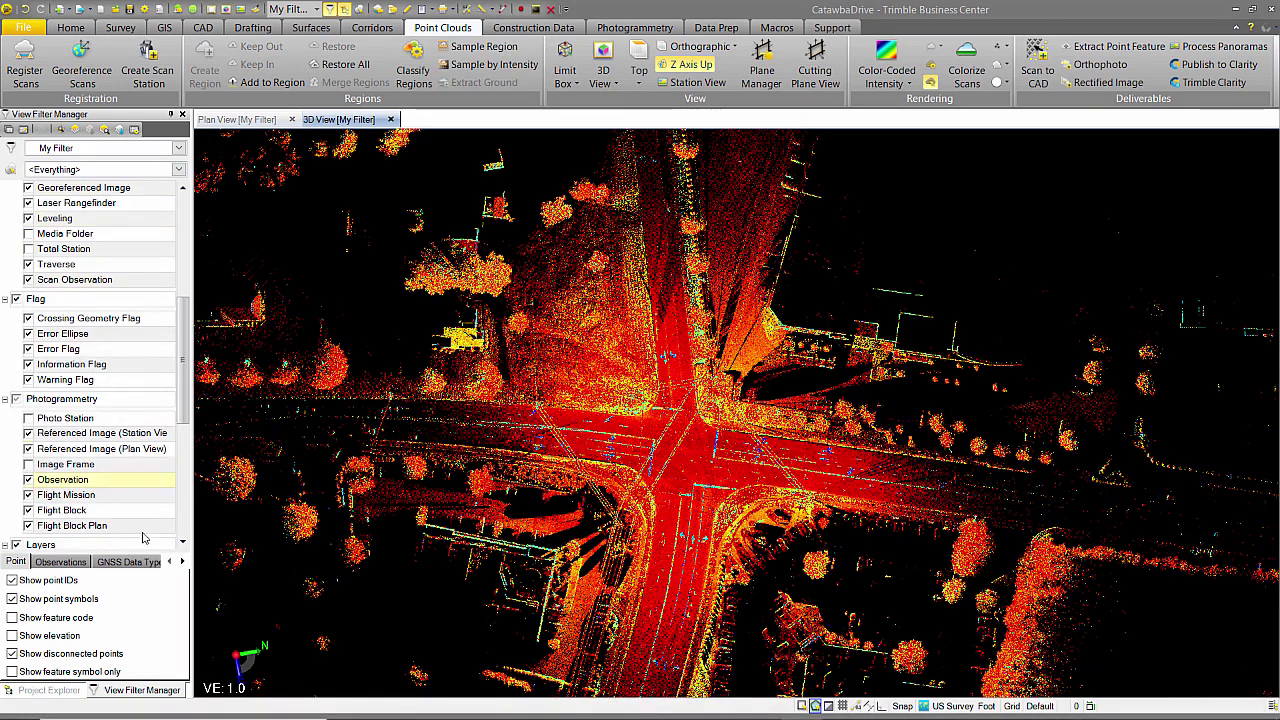
Toggle the Default point cloud region off and on in My Filter, and leave it hidden so only SITE is displayed.
{"action": "left_click", "coordinate": [53, 699]}
{"action": "left_click", "coordinate": [146, 695]}
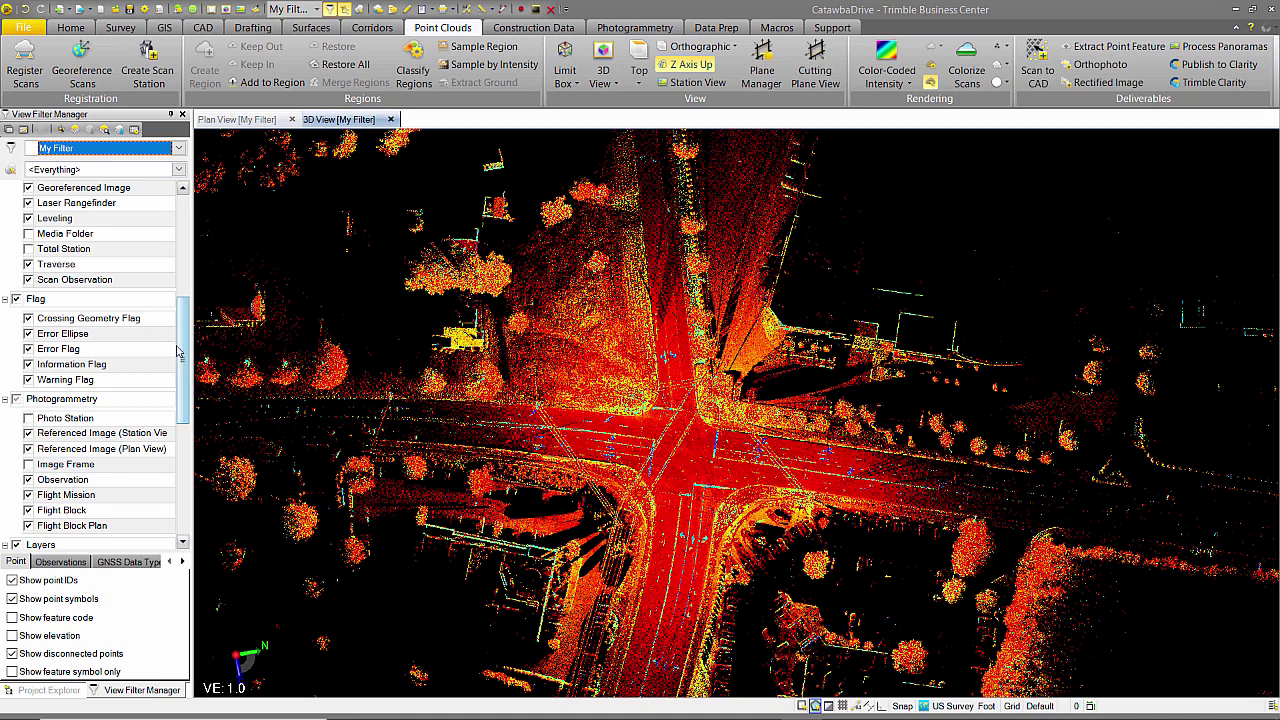
{"action": "scroll", "coordinate": [184, 354], "scroll_direction": "down", "scroll_amount": 5}
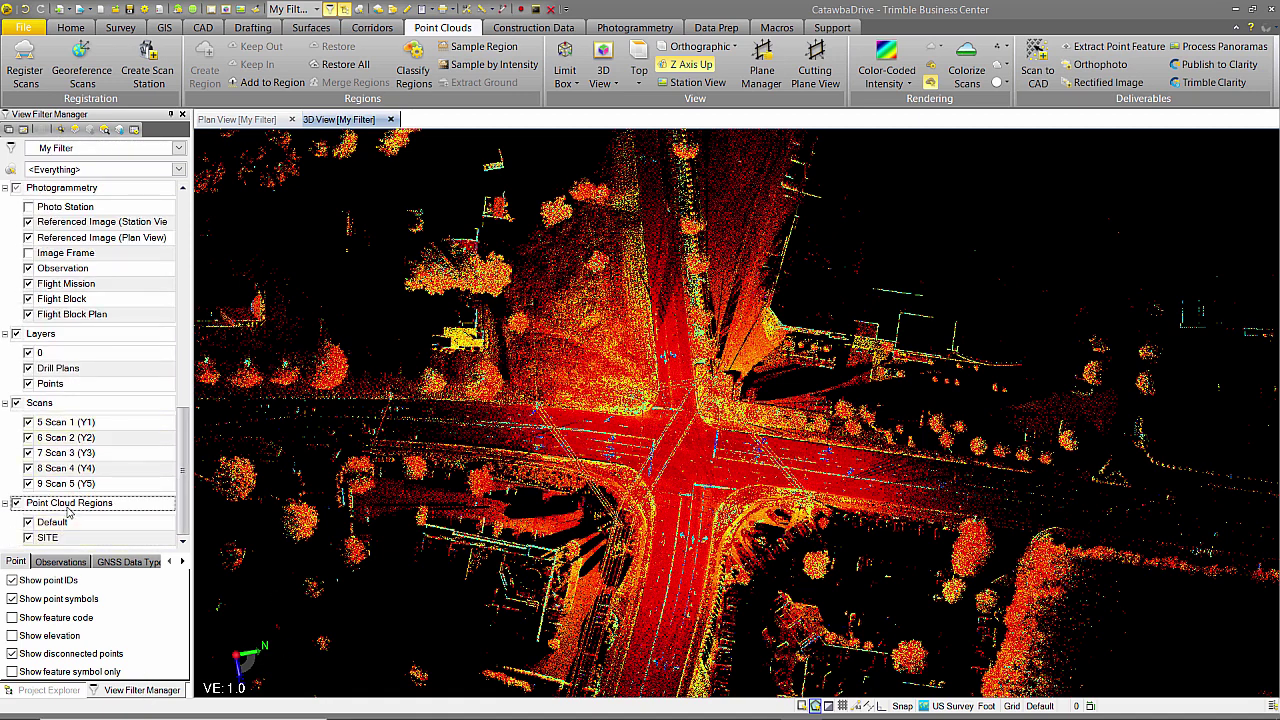
{"action": "left_click", "coordinate": [29, 522]}
{"action": "mouse_move", "coordinate": [711, 475]}
{"action": "right_mouse_down"}
{"action": "mouse_move", "coordinate": [709, 396]}
{"action": "mouse_move", "coordinate": [634, 366]}
{"action": "mouse_move", "coordinate": [609, 445]}
{"action": "mouse_move", "coordinate": [614, 532]}
{"action": "mouse_move", "coordinate": [685, 590]}
{"action": "right_mouse_up"}
{"action": "right_click_drag", "start_coordinate": [720, 409], "coordinate": [721, 533]}
{"action": "left_click", "coordinate": [29, 522]}
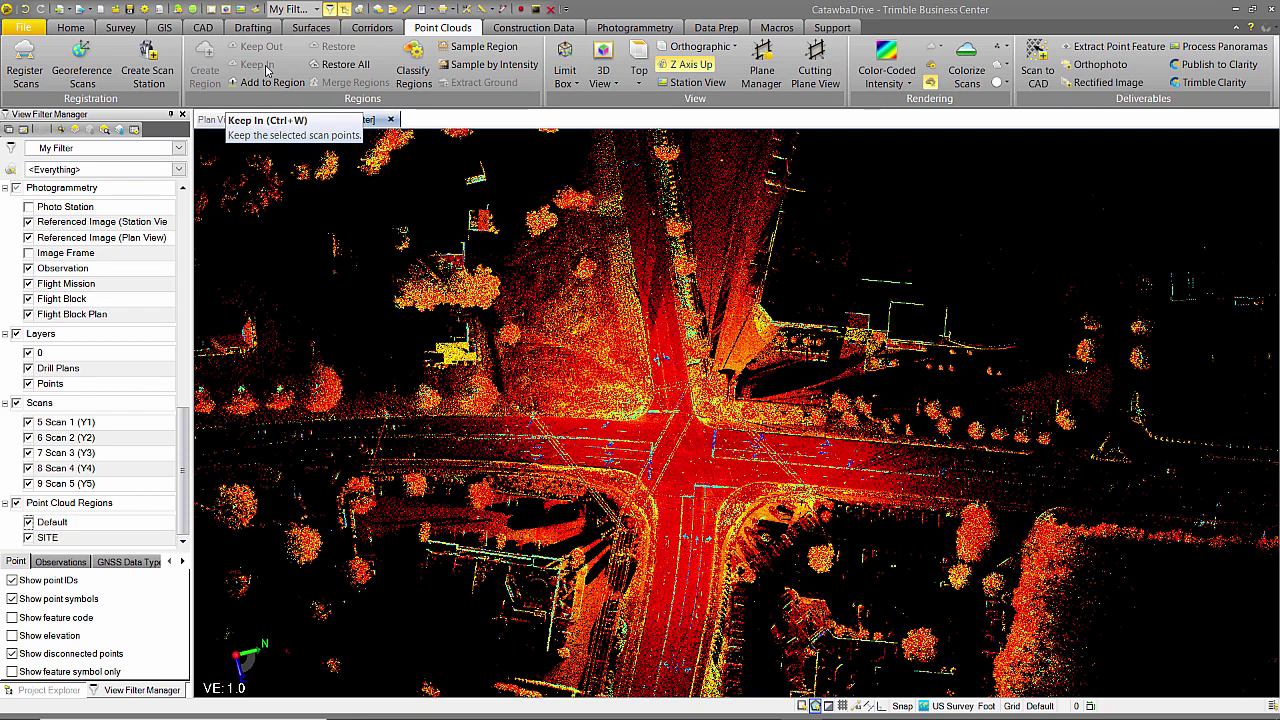
{"action": "left_click", "coordinate": [28, 523]}
Examine the isolated SITE region's road surface, curbs, poles and trees at street level and from different sides.
{"action": "mouse_move", "coordinate": [689, 428]}
{"action": "middle_mouse_down"}
{"action": "mouse_move", "coordinate": [675, 329]}
{"action": "mouse_move", "coordinate": [645, 312]}
{"action": "mouse_move", "coordinate": [669, 311]}
{"action": "mouse_move", "coordinate": [630, 318]}
{"action": "mouse_move", "coordinate": [596, 304]}
{"action": "mouse_move", "coordinate": [795, 377]}
{"action": "mouse_move", "coordinate": [723, 363]}
{"action": "mouse_move", "coordinate": [675, 330]}
{"action": "middle_mouse_up"}
{"action": "scroll", "coordinate": [583, 483], "scroll_direction": "up", "scroll_amount": 5}
{"action": "middle_click_drag", "start_coordinate": [585, 483], "coordinate": [597, 311]}
{"action": "scroll", "coordinate": [580, 330], "scroll_direction": "up", "scroll_amount": 5}
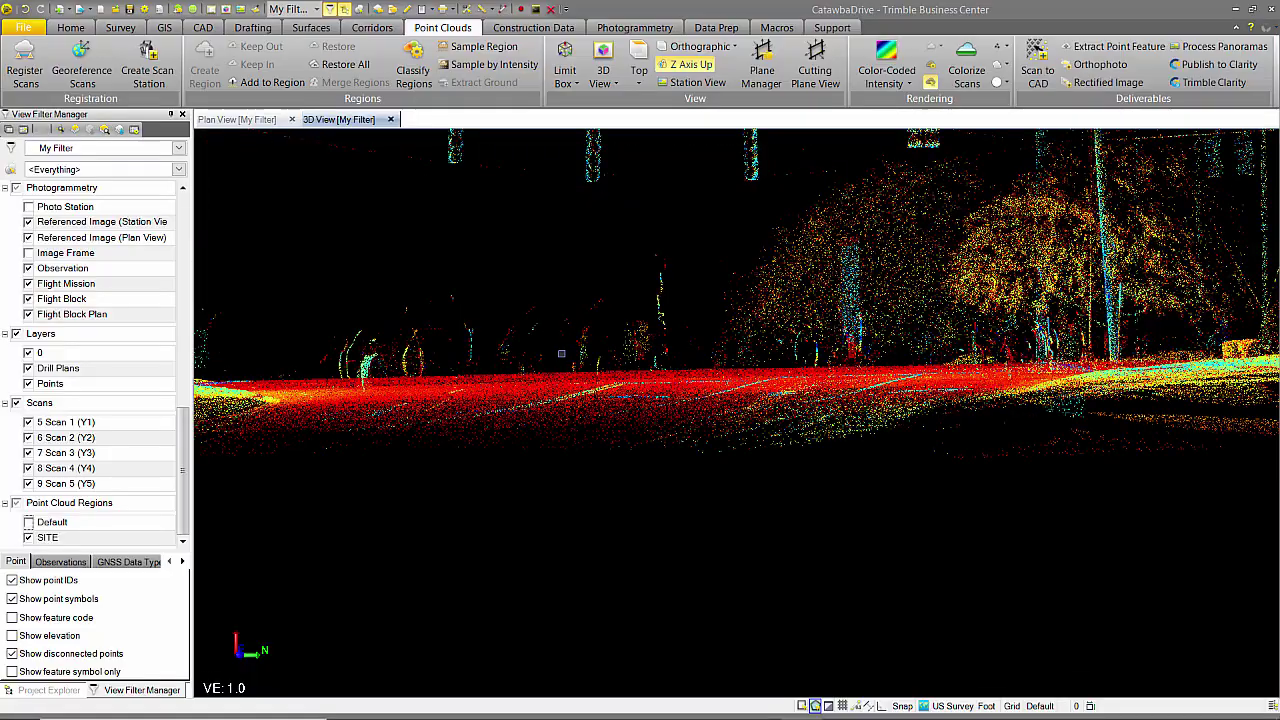
{"action": "scroll", "coordinate": [580, 352], "scroll_direction": "up", "scroll_amount": 8}
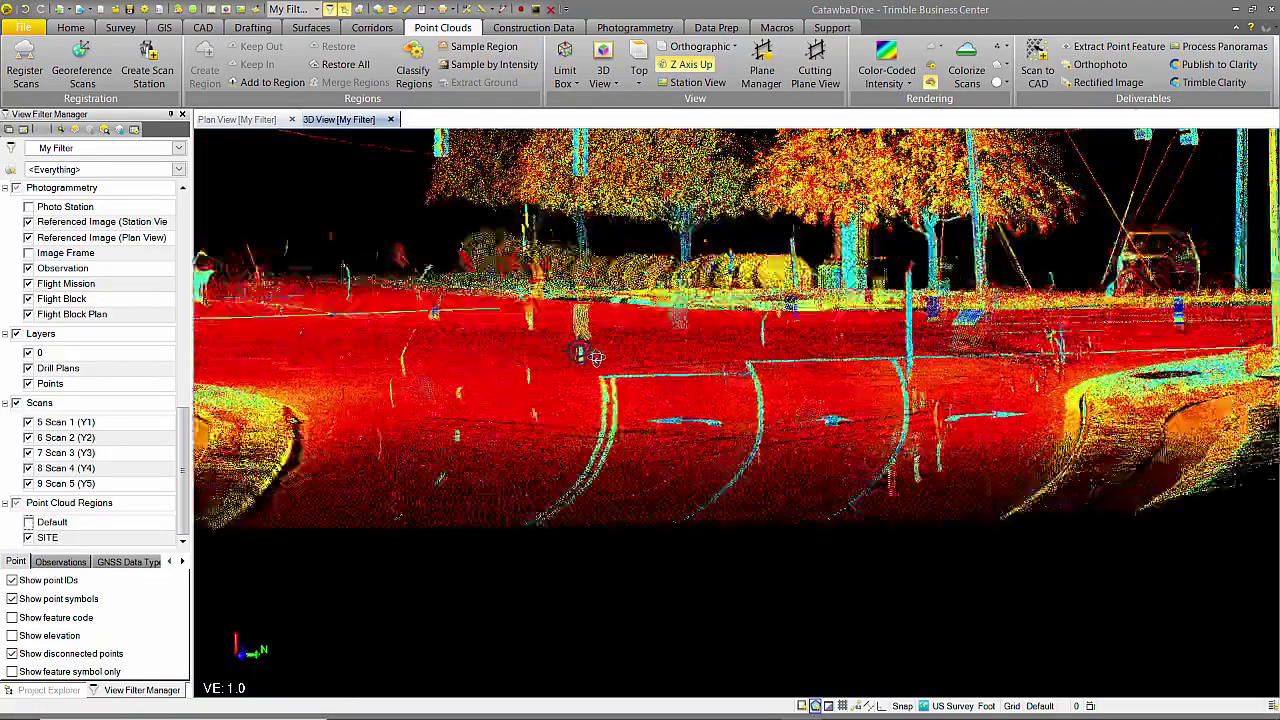
{"action": "middle_click_drag", "start_coordinate": [596, 357], "coordinate": [553, 353]}
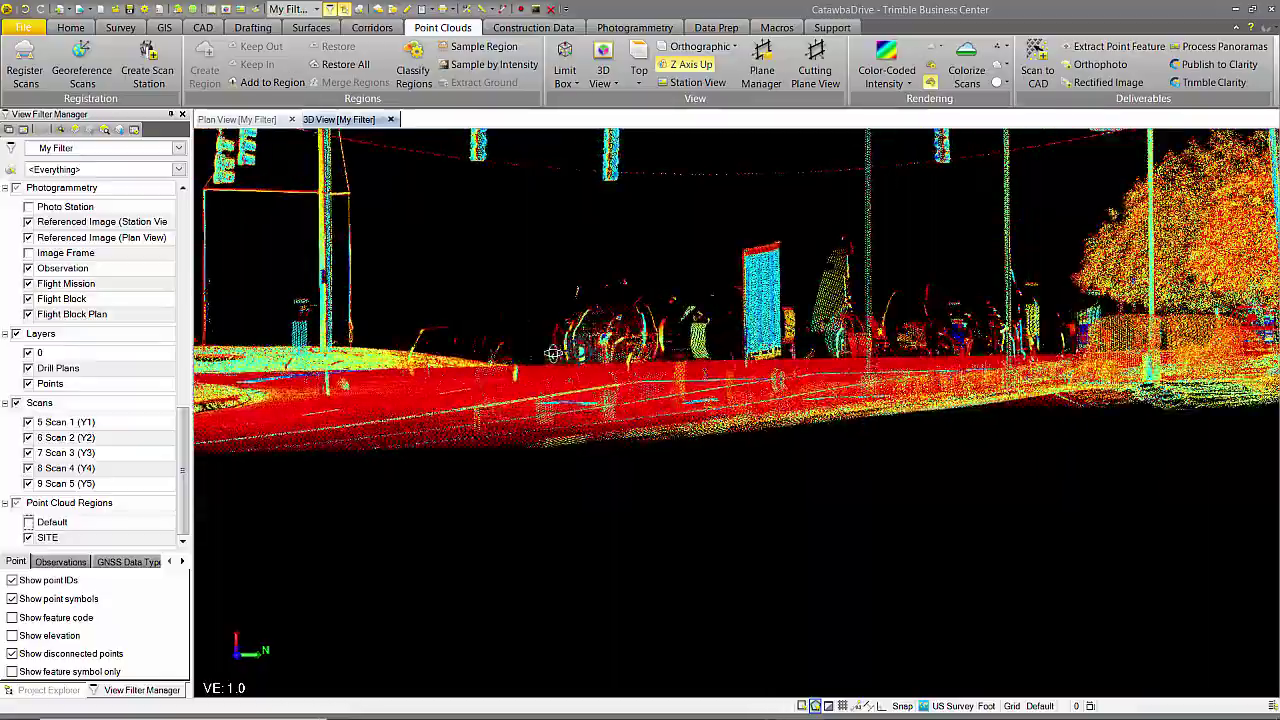
{"action": "scroll", "coordinate": [543, 344], "scroll_direction": "down", "scroll_amount": 6}
{"action": "middle_click_drag", "start_coordinate": [460, 308], "coordinate": [598, 334]}
{"action": "middle_click_drag", "start_coordinate": [686, 370], "coordinate": [798, 290]}
{"action": "scroll", "coordinate": [677, 317], "scroll_direction": "up", "scroll_amount": 6}
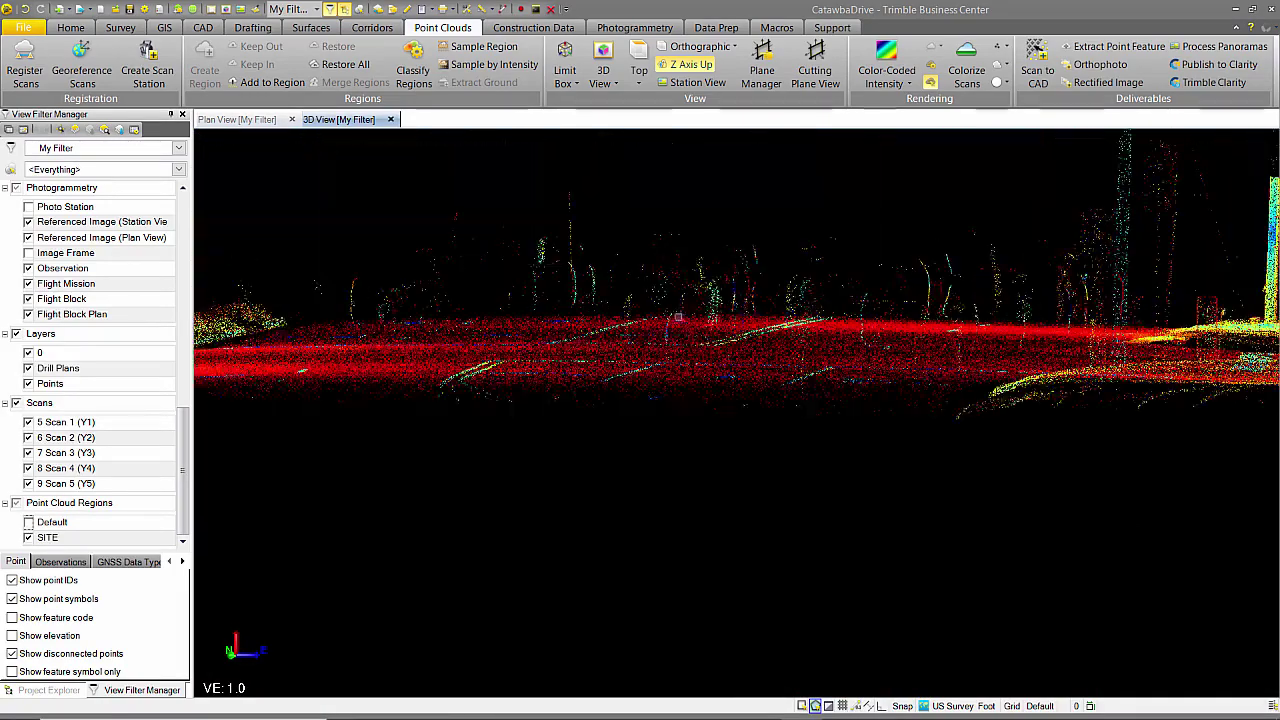
{"action": "scroll", "coordinate": [677, 317], "scroll_direction": "down", "scroll_amount": 3}
{"action": "scroll", "coordinate": [677, 317], "scroll_direction": "down", "scroll_amount": 4}
{"action": "middle_click_drag", "start_coordinate": [677, 317], "coordinate": [808, 333]}
Select the SITE point cloud and extract its ground points.
{"action": "left_click", "coordinate": [808, 331]}
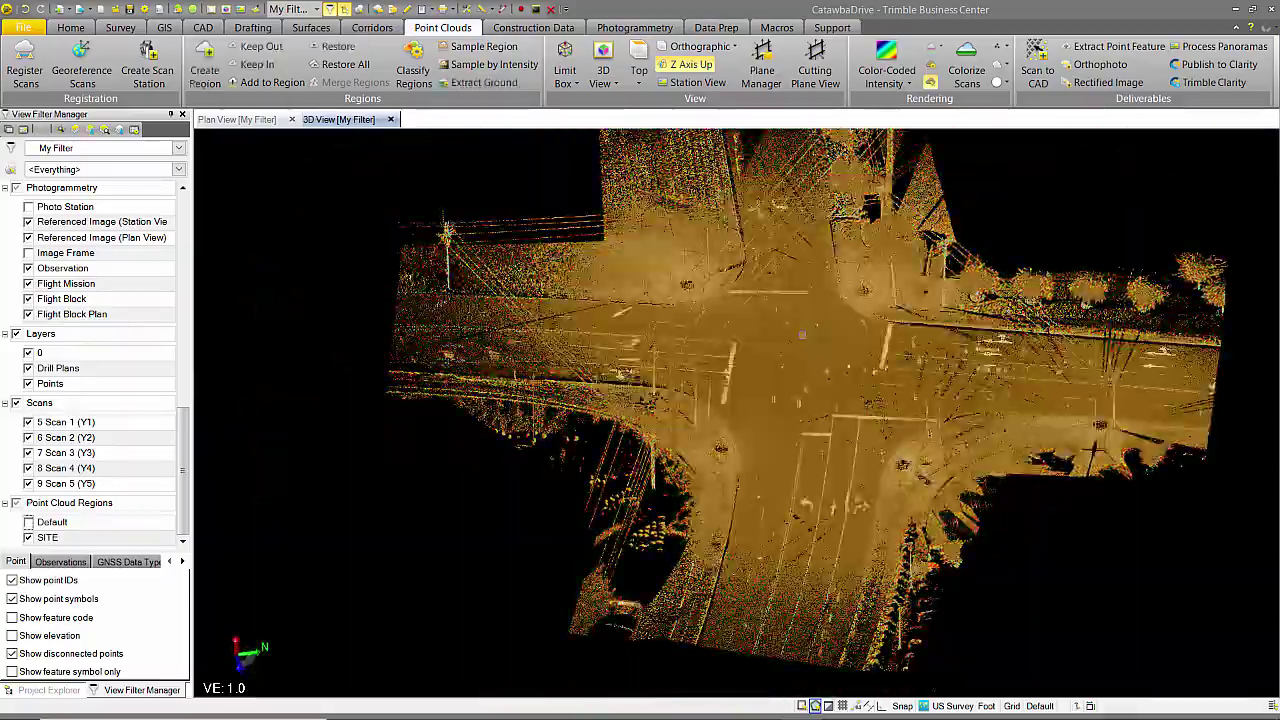
{"action": "scroll", "coordinate": [808, 332], "scroll_direction": "down", "scroll_amount": 2}
{"action": "middle_click_drag", "start_coordinate": [797, 338], "coordinate": [709, 406]}
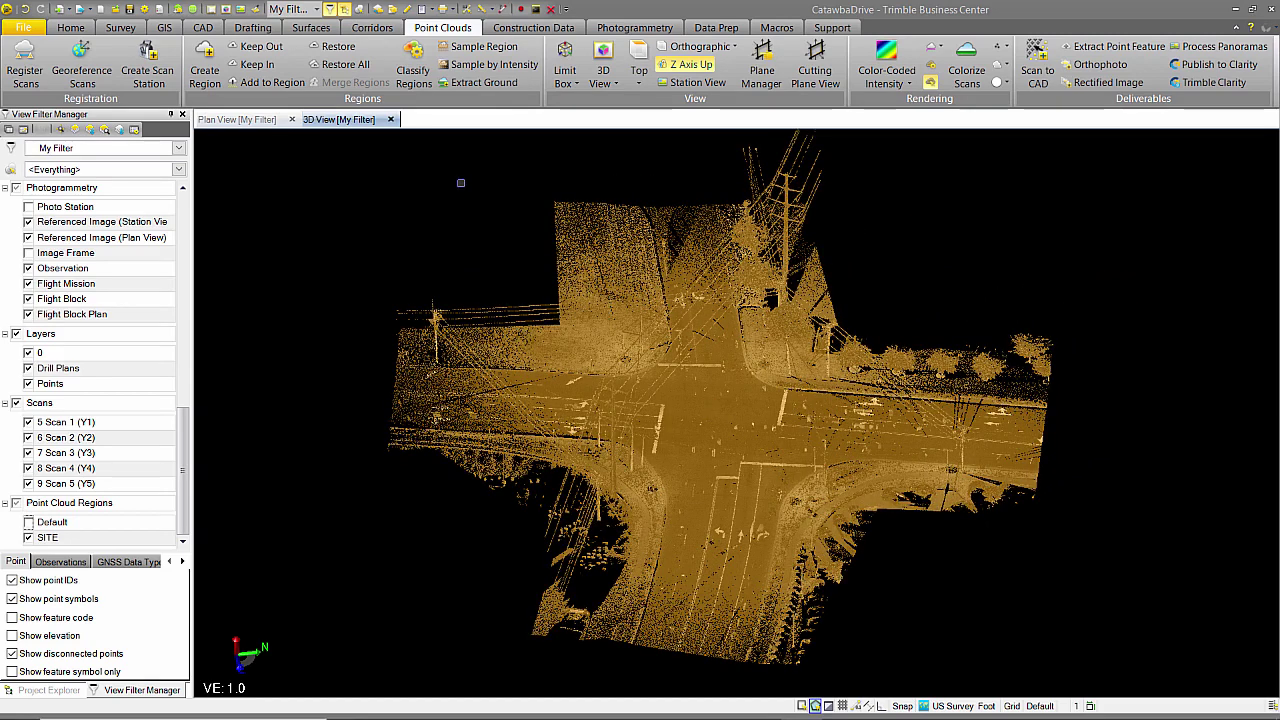
{"action": "left_click", "coordinate": [487, 84]}
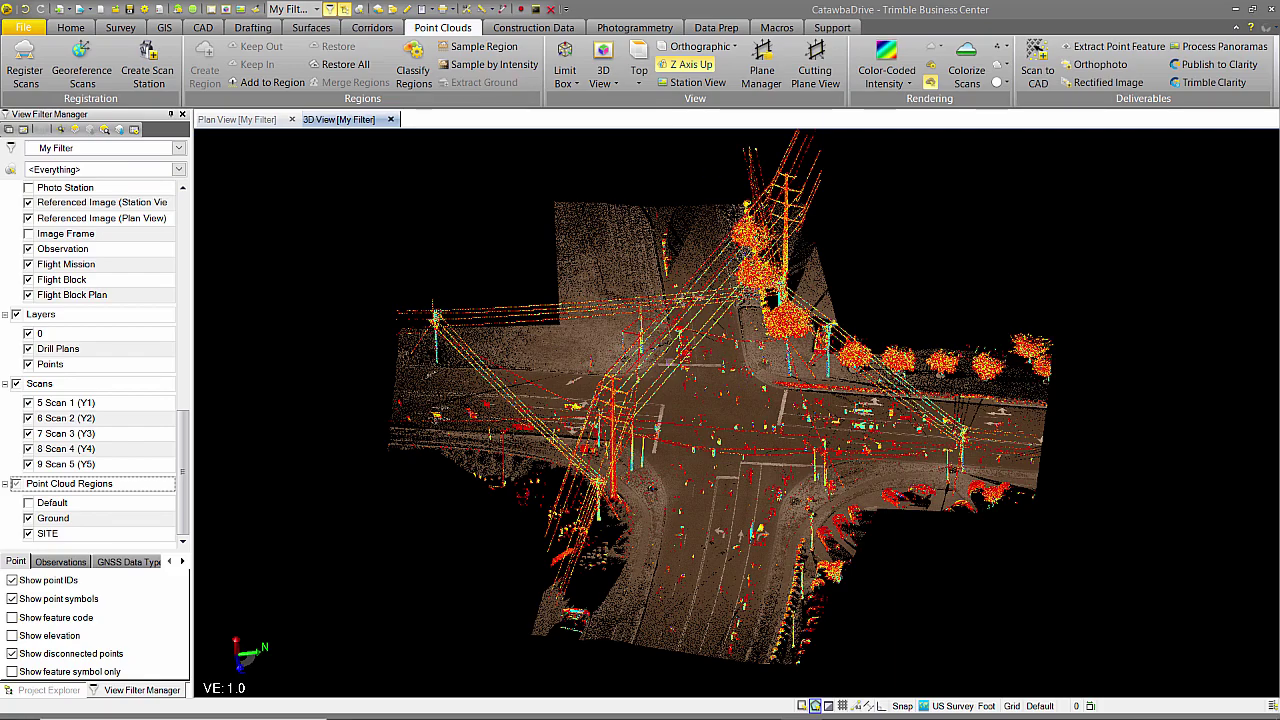
Hide the Ground region to isolate the non-ground SITE points in an oblique view.
{"action": "mouse_move", "coordinate": [708, 408]}
{"action": "middle_mouse_down"}
{"action": "mouse_move", "coordinate": [738, 360]}
{"action": "mouse_move", "coordinate": [708, 352]}
{"action": "mouse_move", "coordinate": [712, 455]}
{"action": "mouse_move", "coordinate": [618, 475]}
{"action": "mouse_move", "coordinate": [497, 451]}
{"action": "middle_mouse_up"}
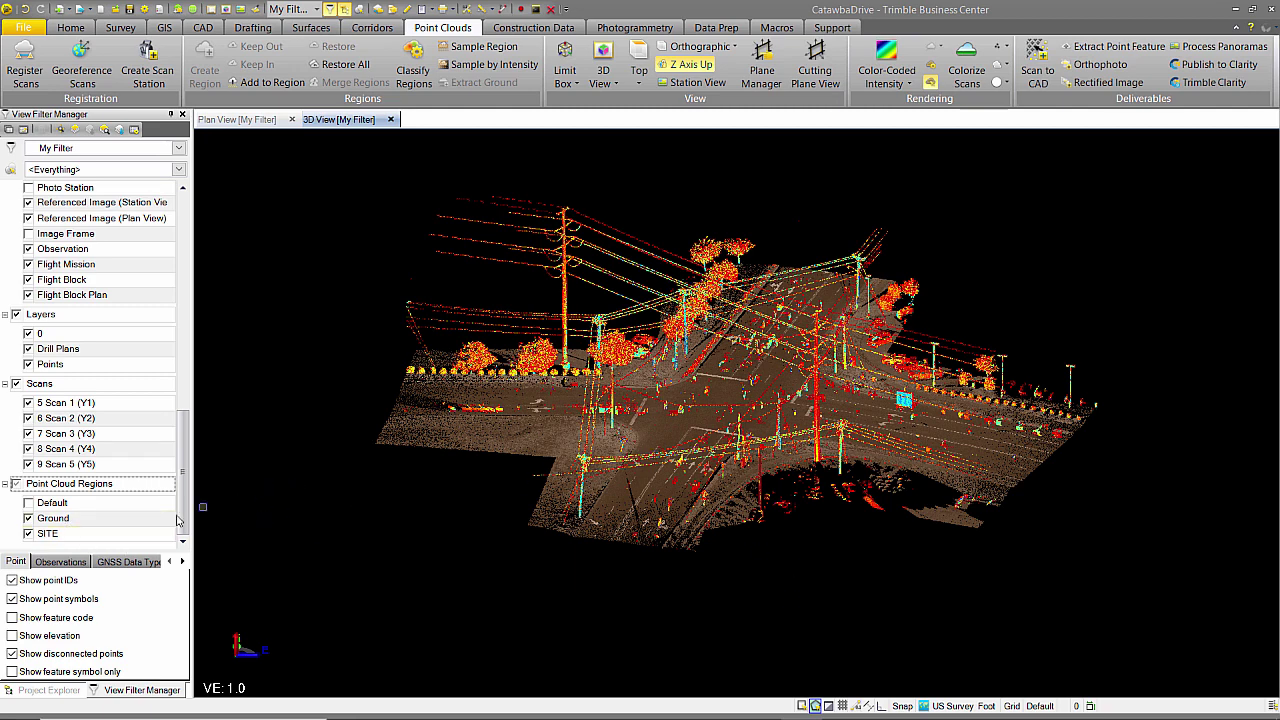
{"action": "left_click", "coordinate": [29, 520]}
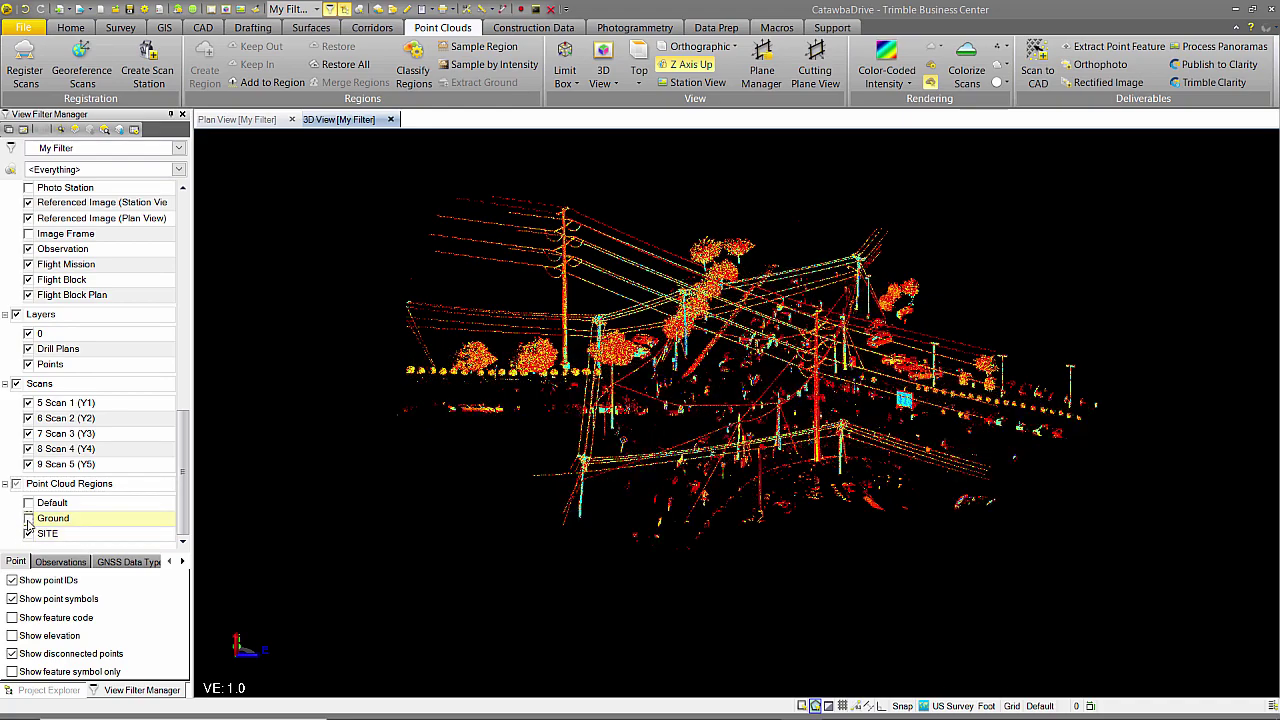
Select the vehicle noise points on the road beneath the hanging traffic signals with a polygon in a low, street-level view.
{"action": "middle_click_drag", "start_coordinate": [700, 452], "coordinate": [741, 414]}
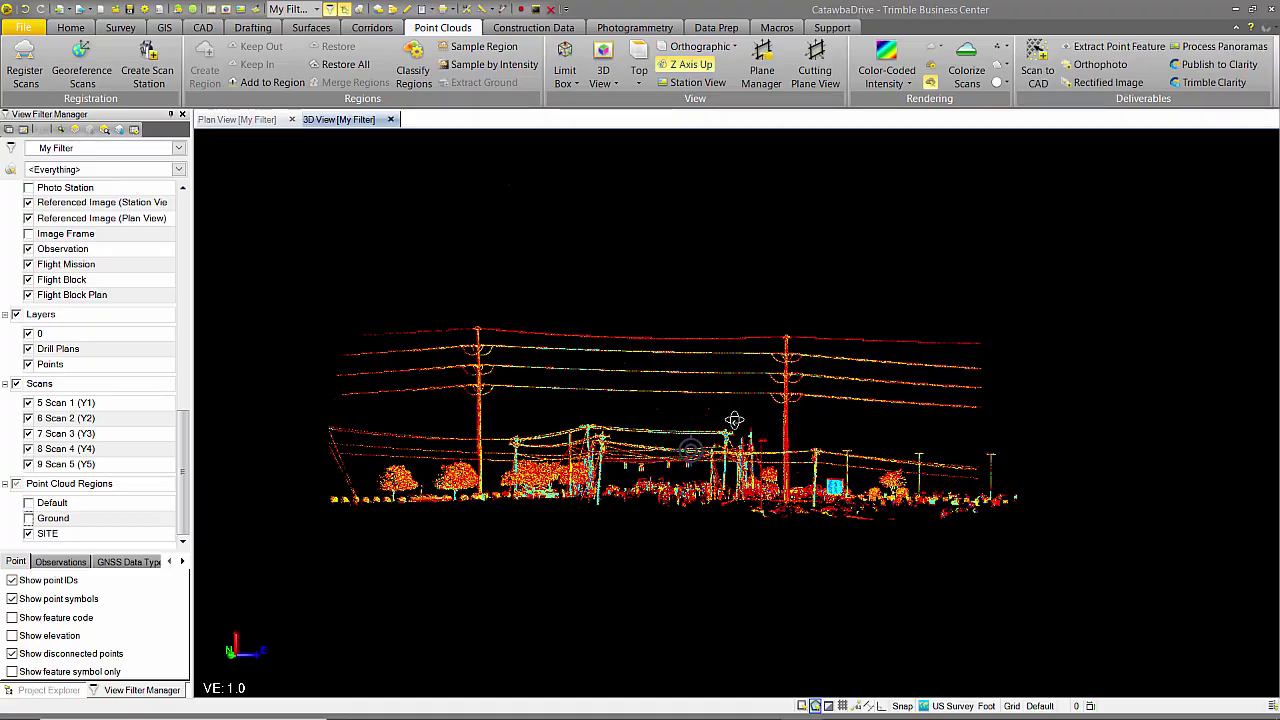
{"action": "scroll", "coordinate": [731, 417], "scroll_direction": "up", "scroll_amount": 5}
{"action": "scroll", "coordinate": [697, 490], "scroll_direction": "up", "scroll_amount": 2}
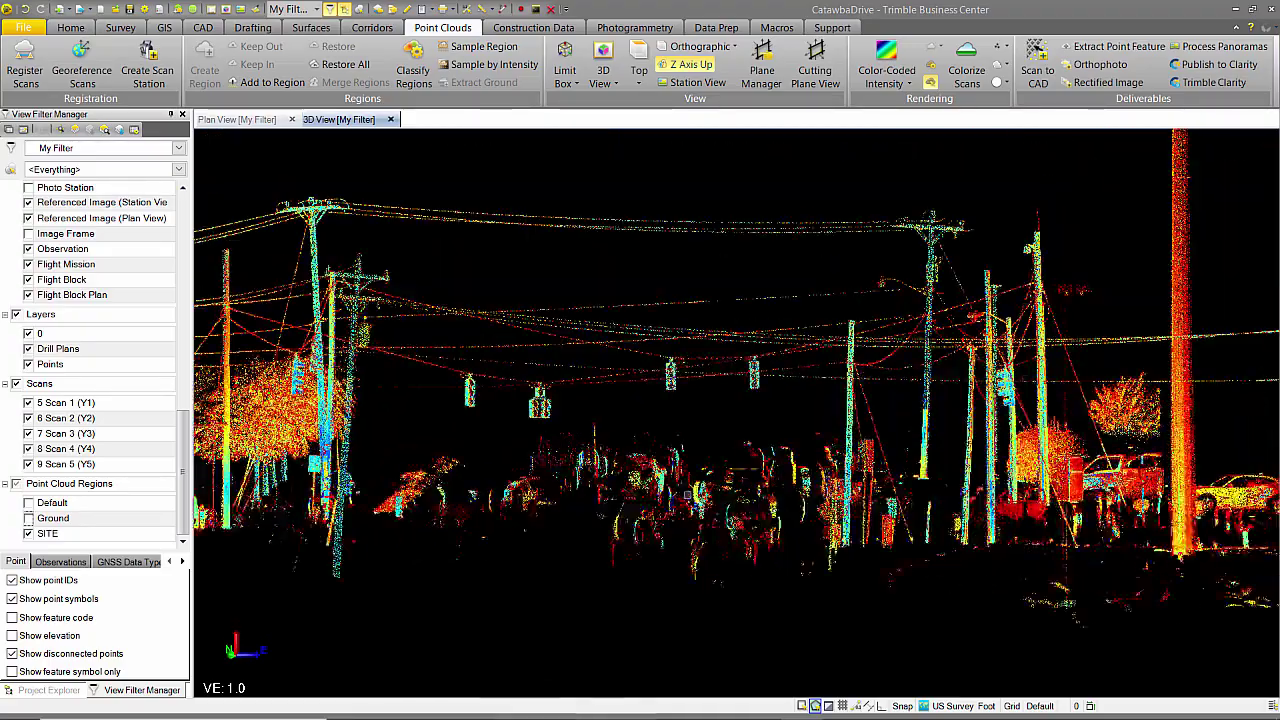
{"action": "scroll", "coordinate": [692, 490], "scroll_direction": "down", "scroll_amount": 3}
{"action": "middle_click_drag", "start_coordinate": [686, 482], "coordinate": [687, 470]}
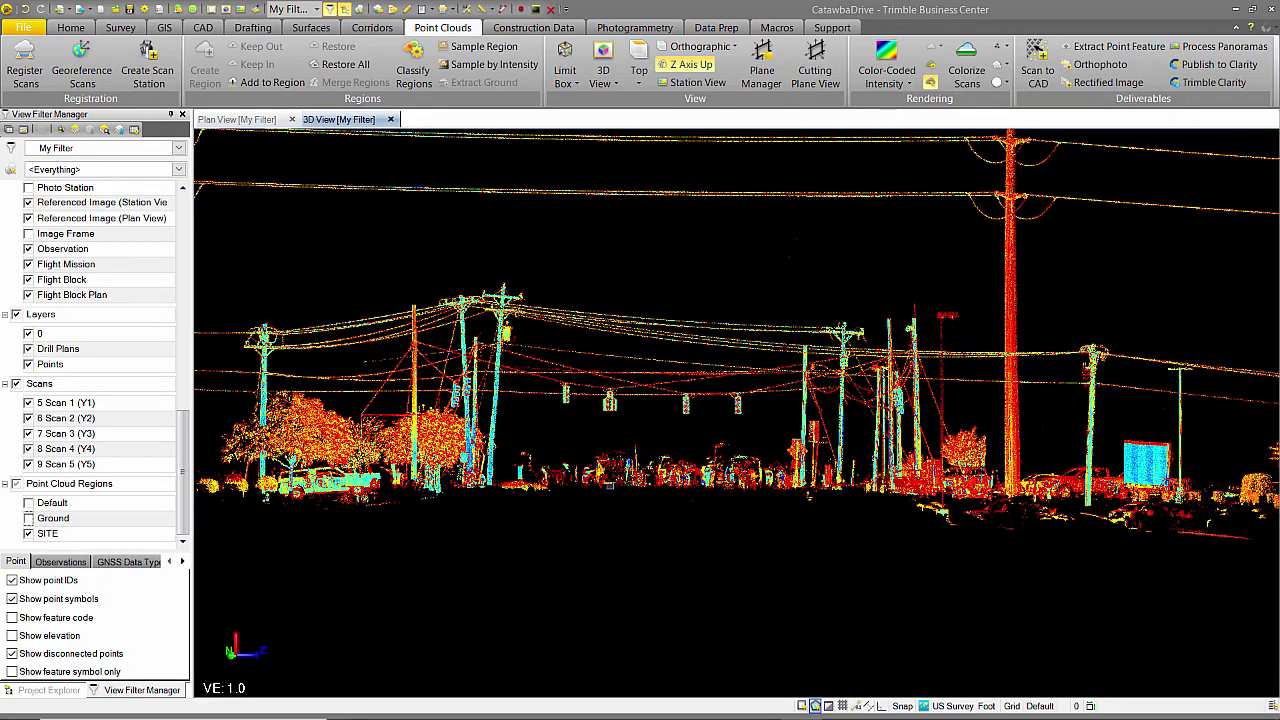
{"action": "middle_click_drag", "start_coordinate": [613, 482], "coordinate": [623, 482]}
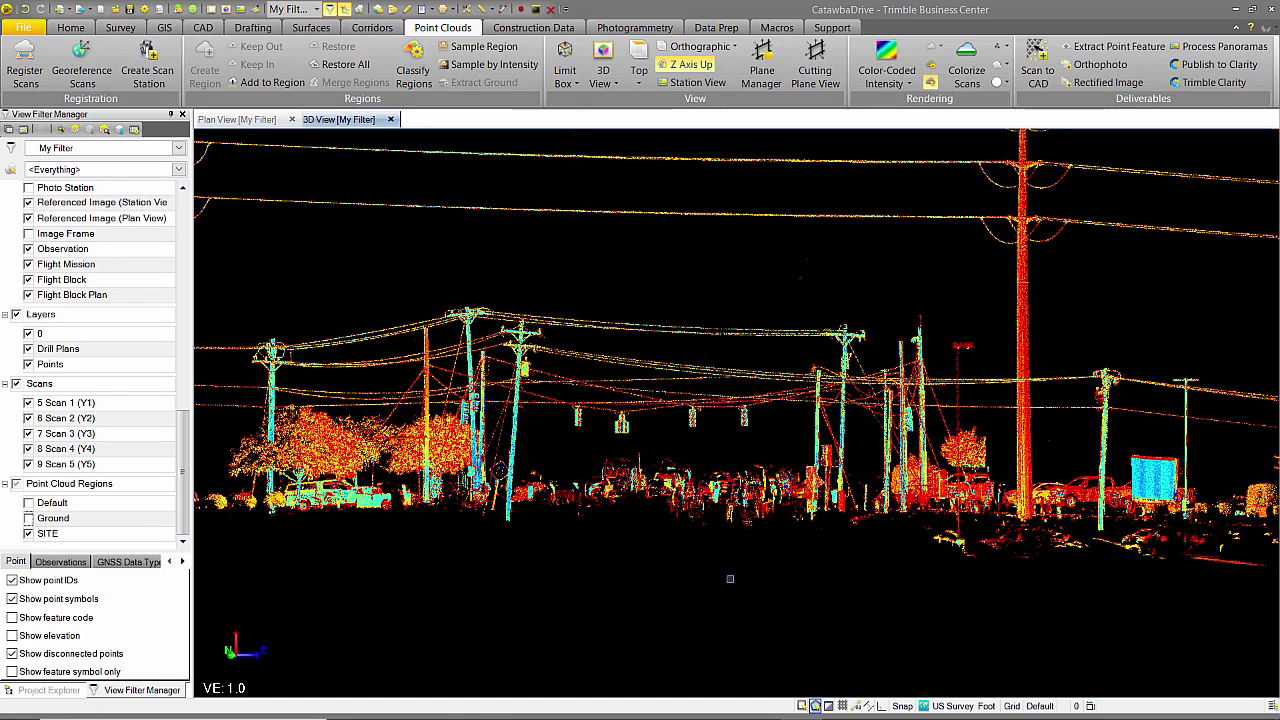
{"action": "left_click", "coordinate": [816, 706]}
{"action": "left_click", "coordinate": [681, 441]}
{"action": "left_click", "coordinate": [794, 454]}
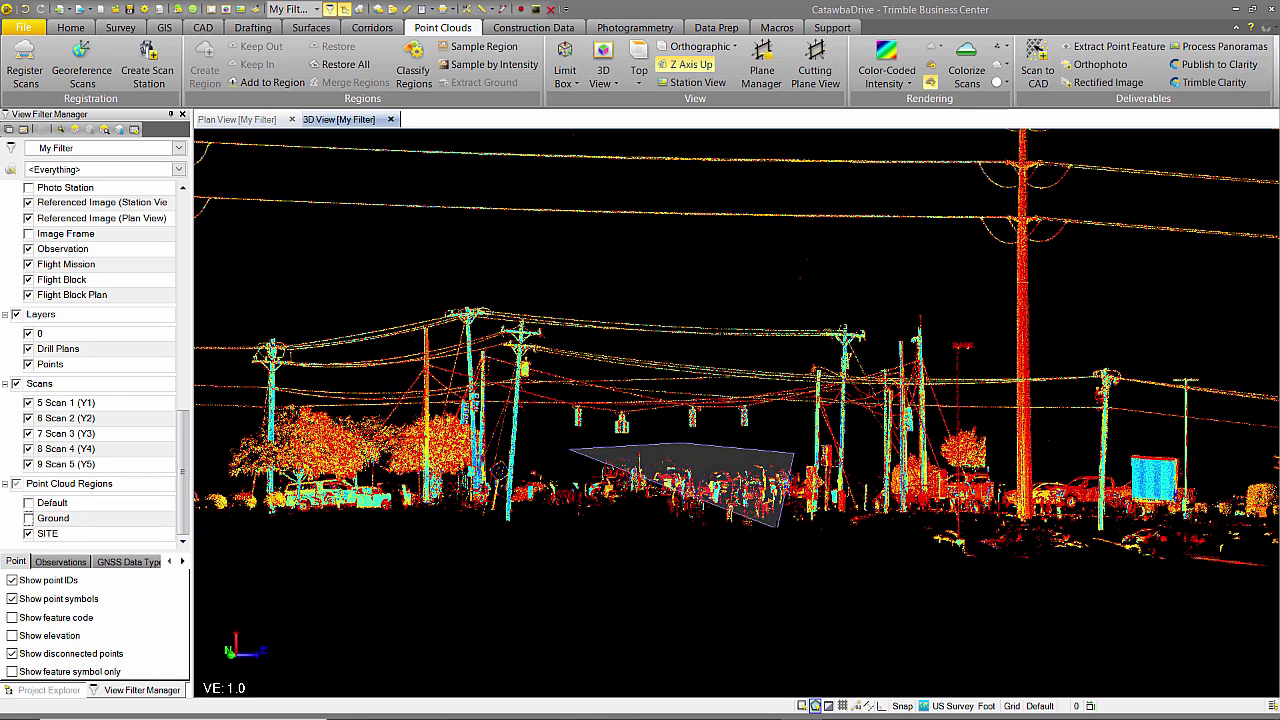
{"action": "left_click", "coordinate": [780, 545]}
{"action": "left_click", "coordinate": [681, 604]}
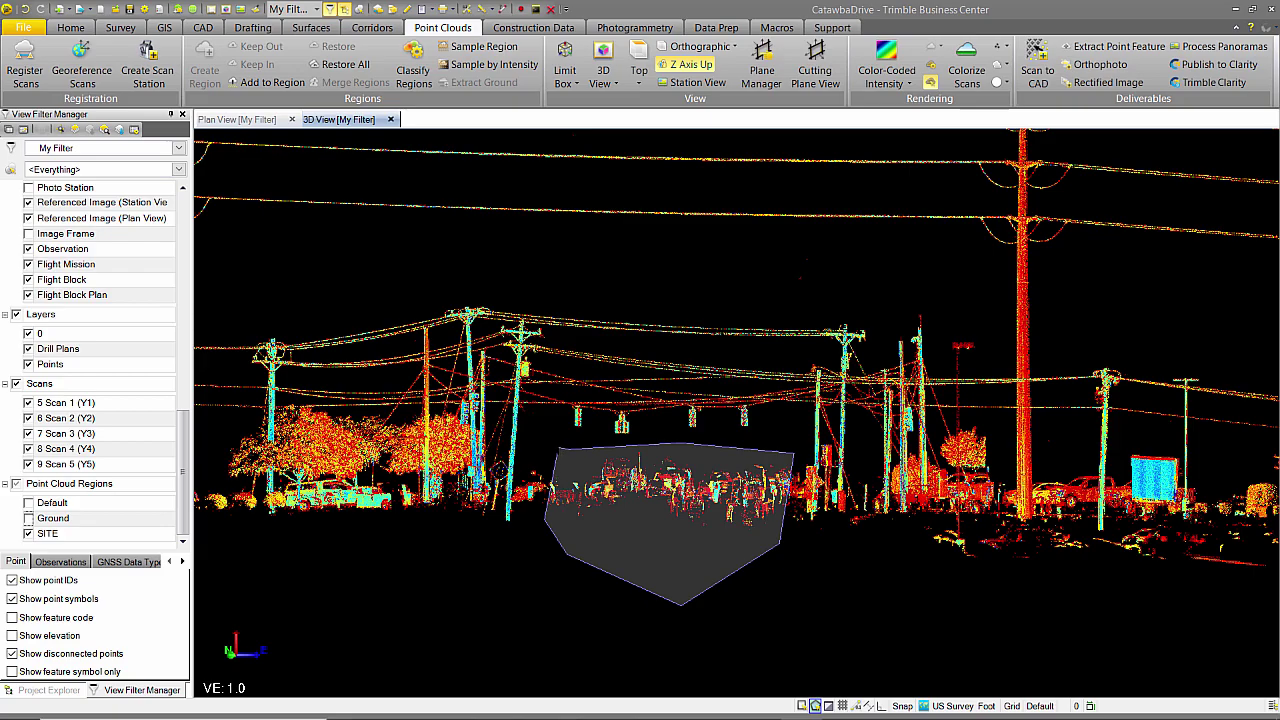
{"action": "left_click", "coordinate": [562, 461]}
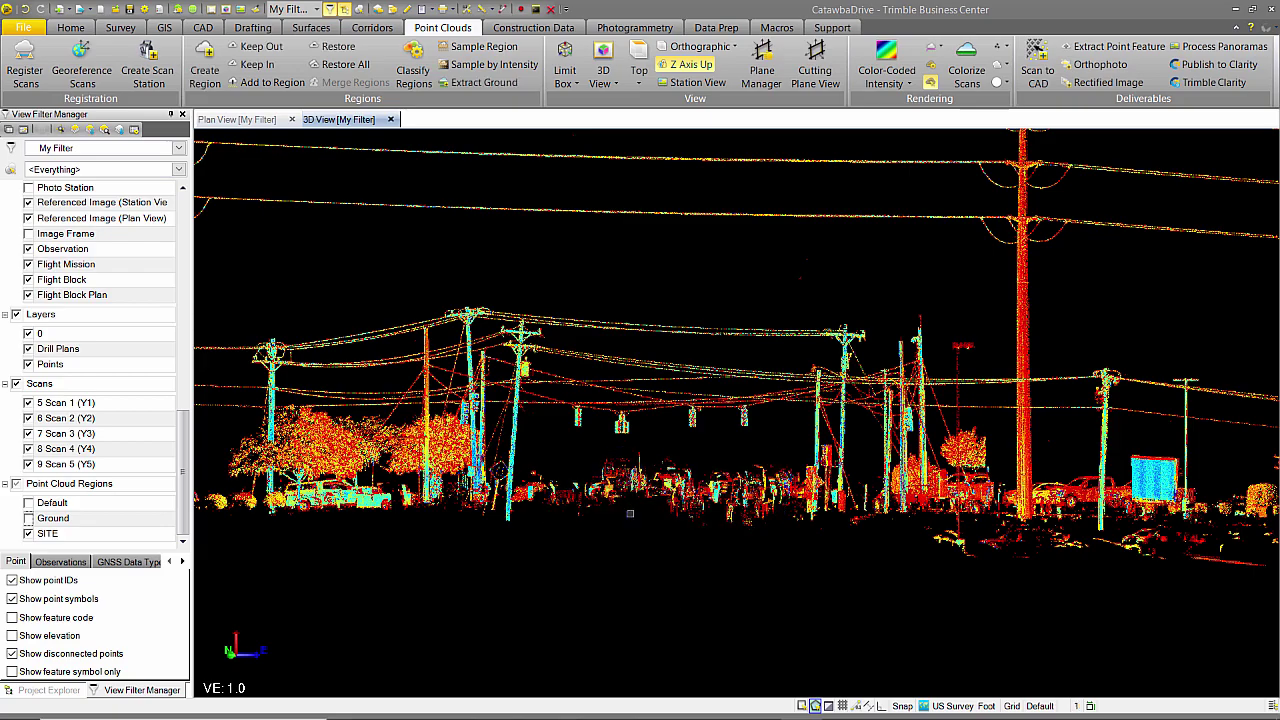
Check the extent of the selected vehicle noise points and add them to the Default region.
{"action": "right_click_drag", "start_coordinate": [693, 495], "coordinate": [693, 425]}
{"action": "scroll", "coordinate": [690, 549], "scroll_direction": "down", "scroll_amount": 5}
{"action": "scroll", "coordinate": [690, 549], "scroll_direction": "down", "scroll_amount": 2}
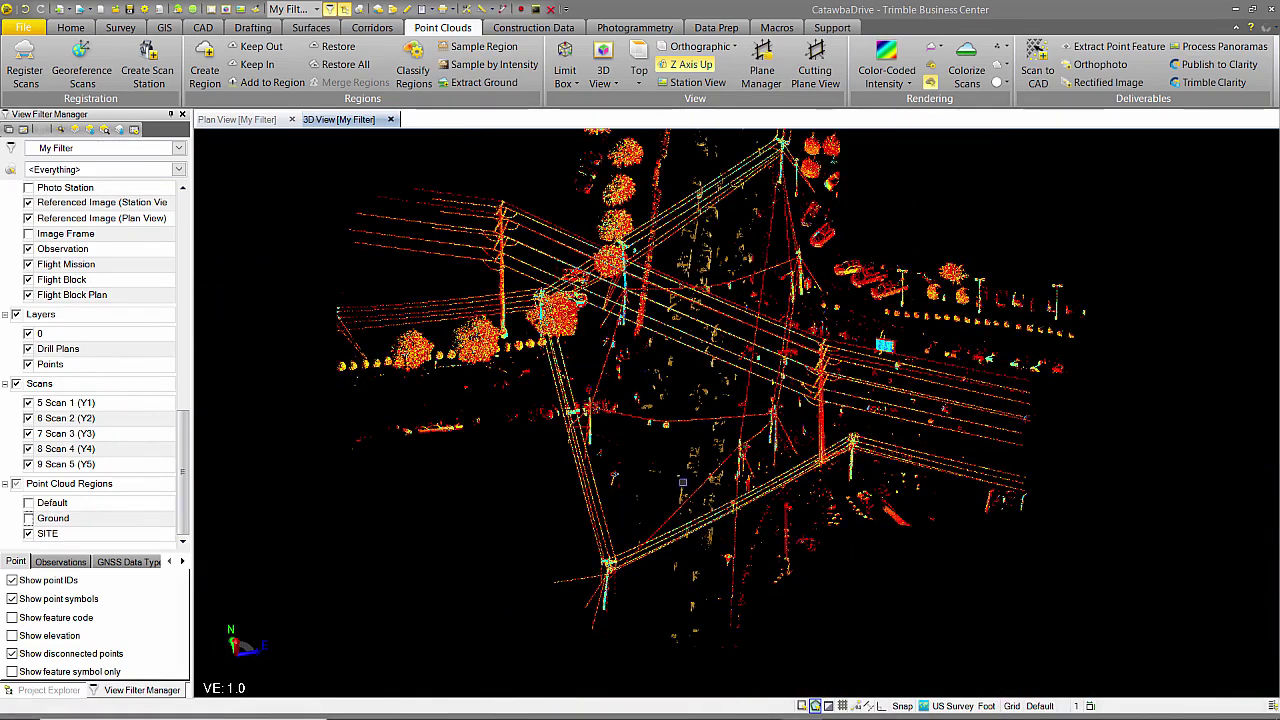
{"action": "right_click_drag", "start_coordinate": [682, 482], "coordinate": [664, 356]}
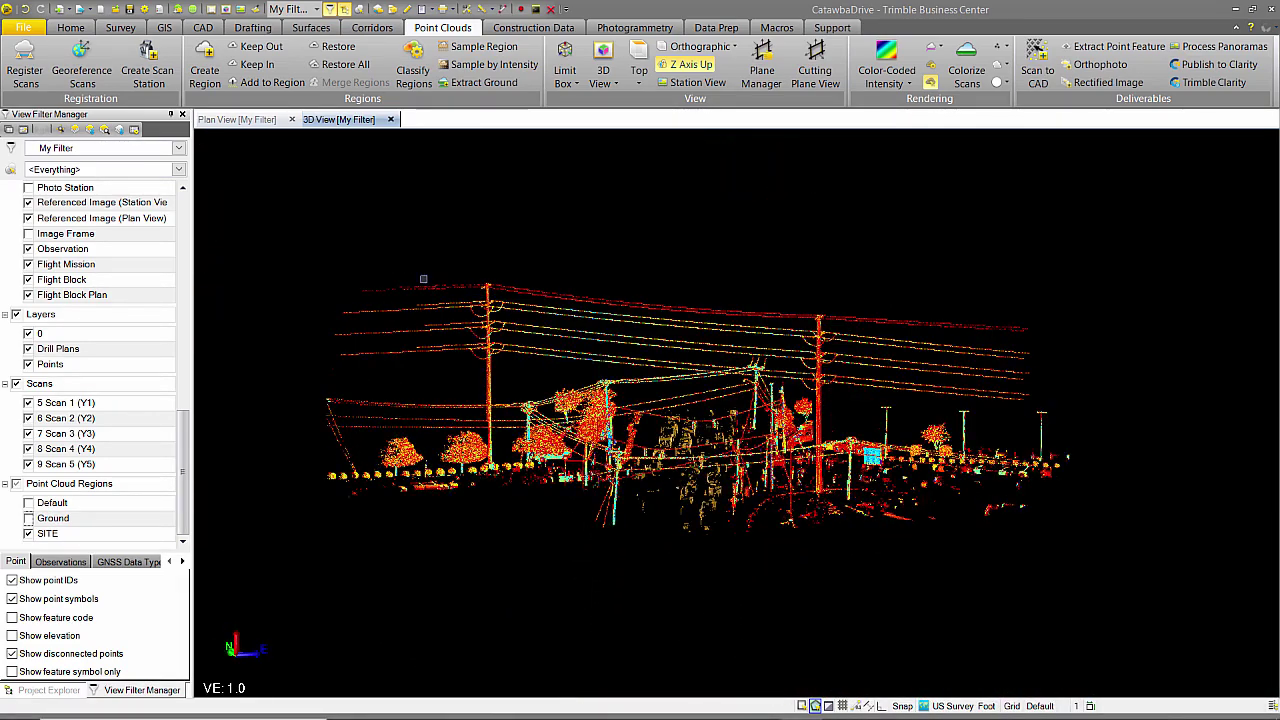
{"action": "left_click", "coordinate": [270, 84]}
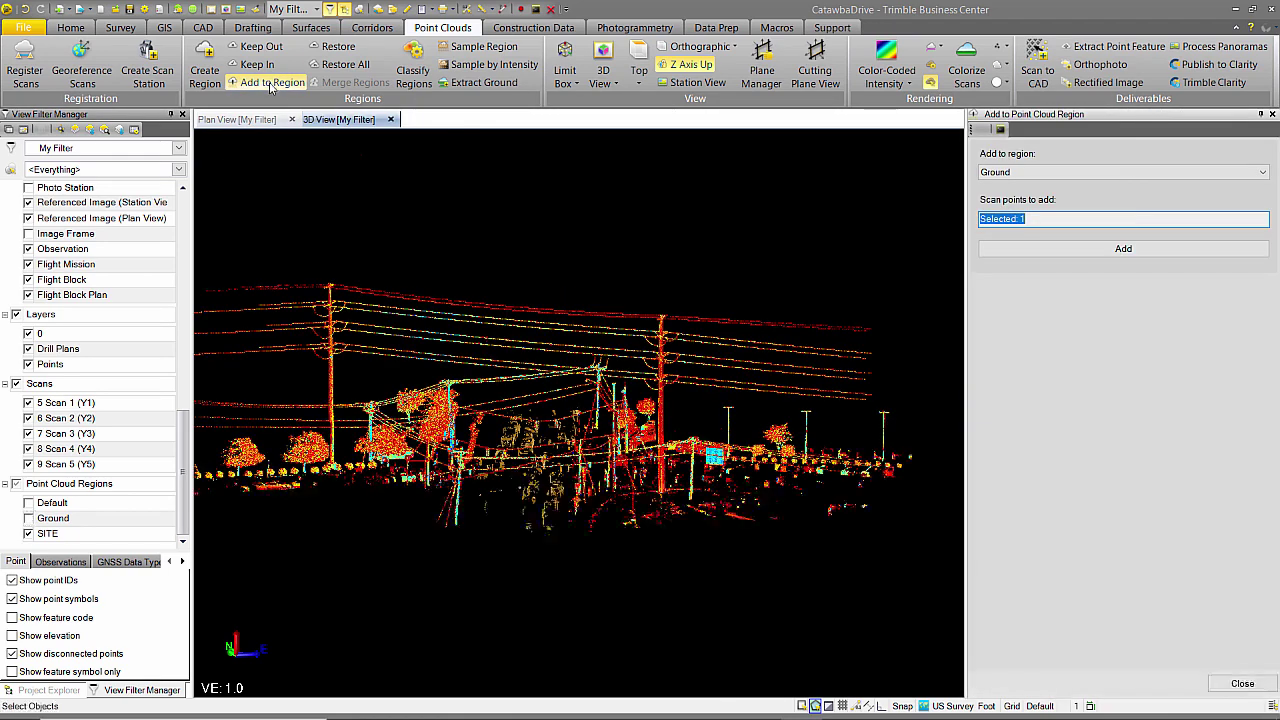
{"action": "scroll", "coordinate": [1057, 174], "scroll_direction": "down", "scroll_amount": 1}
{"action": "left_click", "coordinate": [1055, 174]}
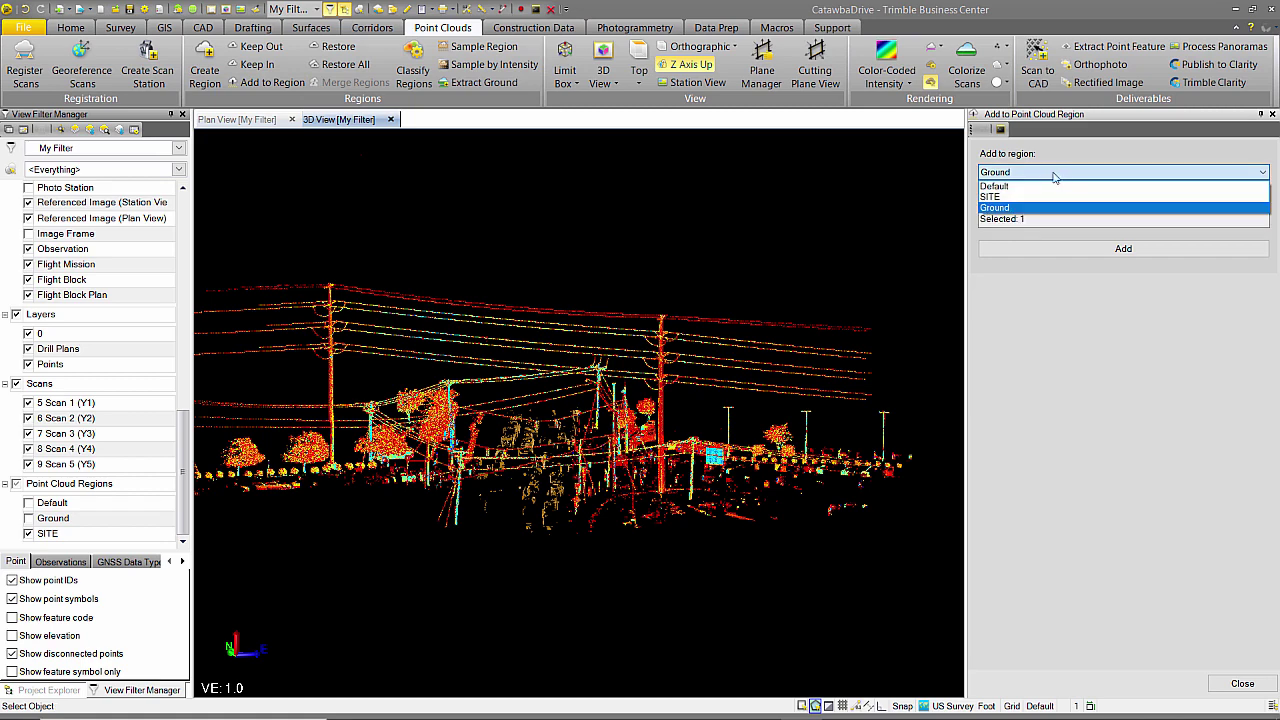
{"action": "left_click", "coordinate": [1052, 186]}
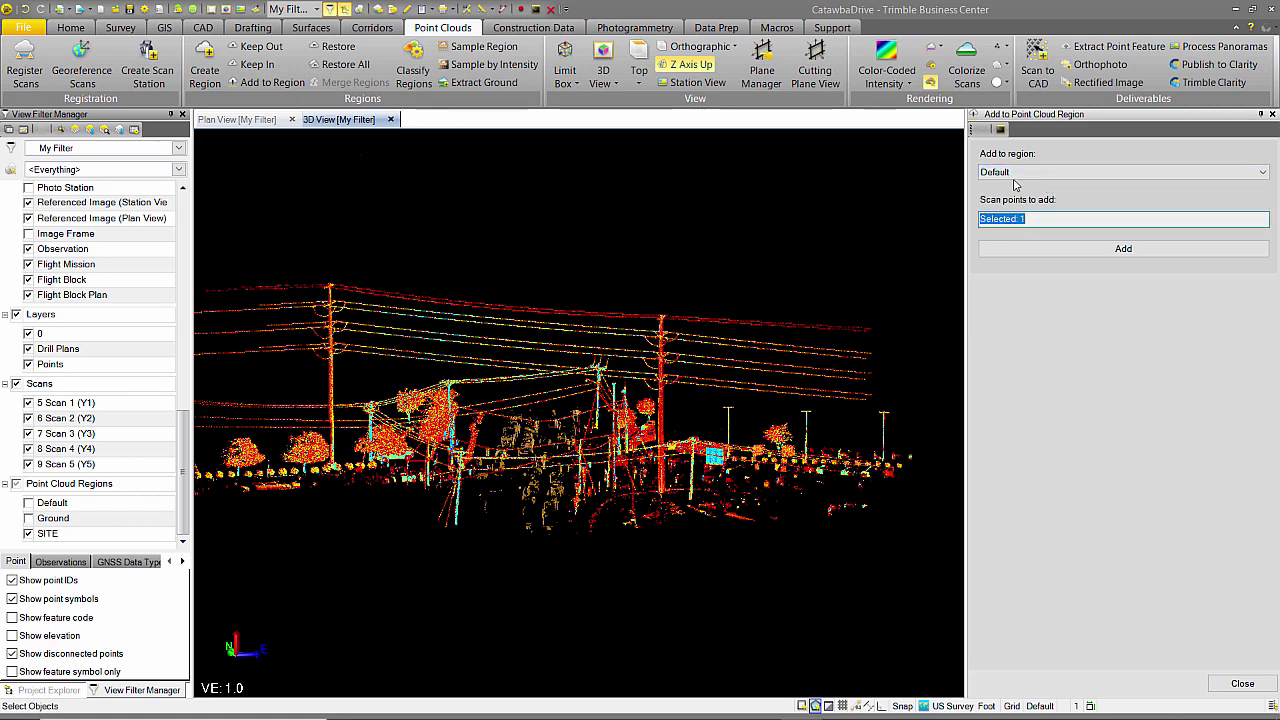
{"action": "right_click_drag", "start_coordinate": [544, 495], "coordinate": [551, 482]}
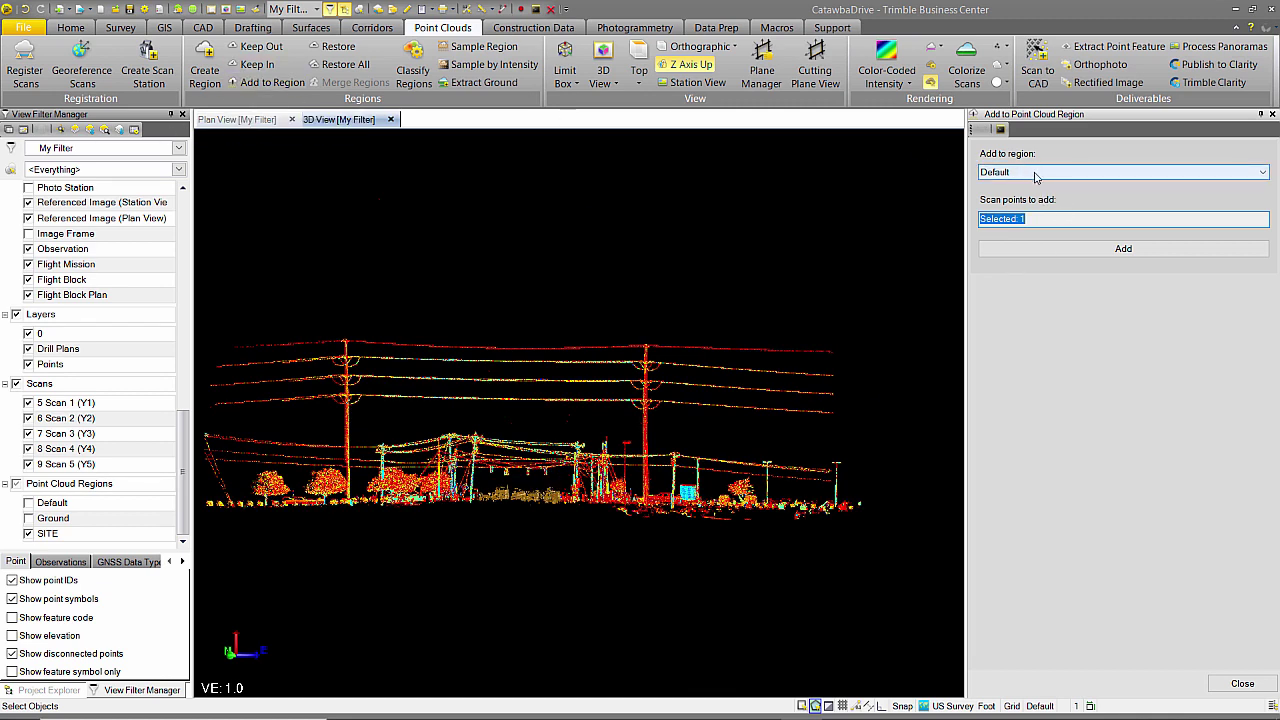
{"action": "left_click", "coordinate": [990, 250]}
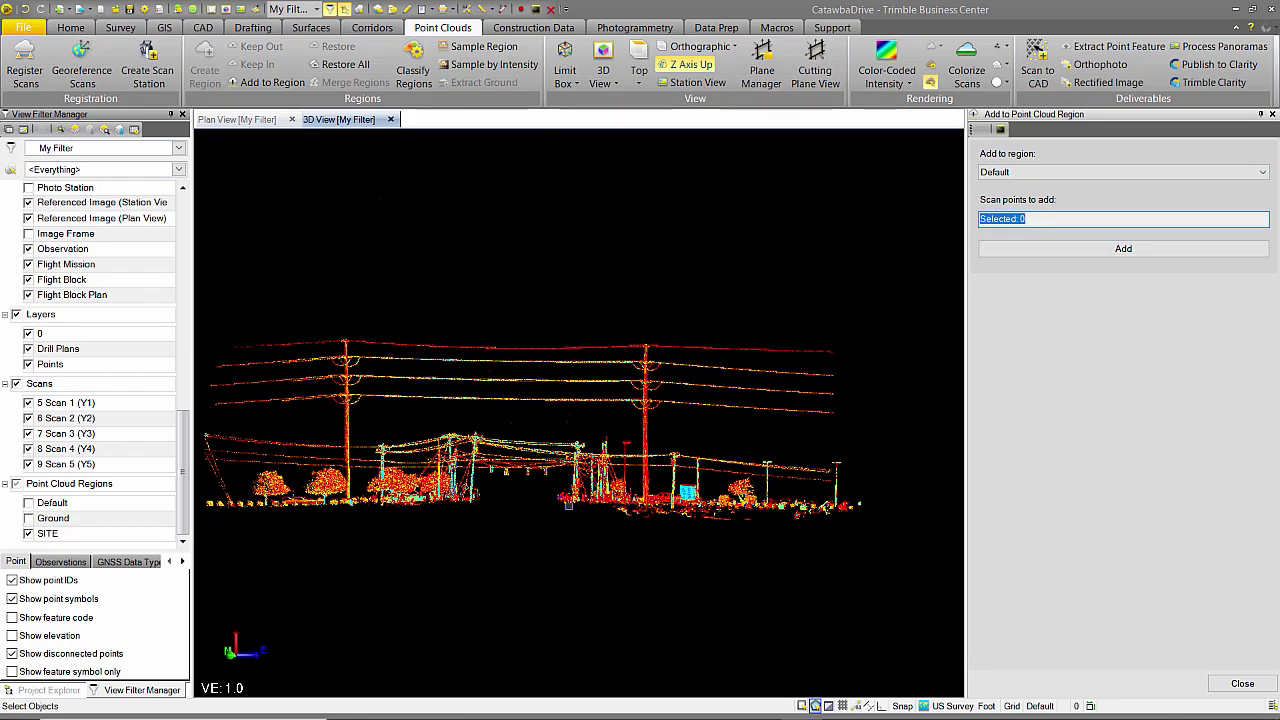
Outline the scattered stray points across the open road in front of the signal span and add them to the Default region.
{"action": "right_click_drag", "start_coordinate": [564, 492], "coordinate": [376, 508]}
{"action": "scroll", "coordinate": [460, 498], "scroll_direction": "up", "scroll_amount": 5}
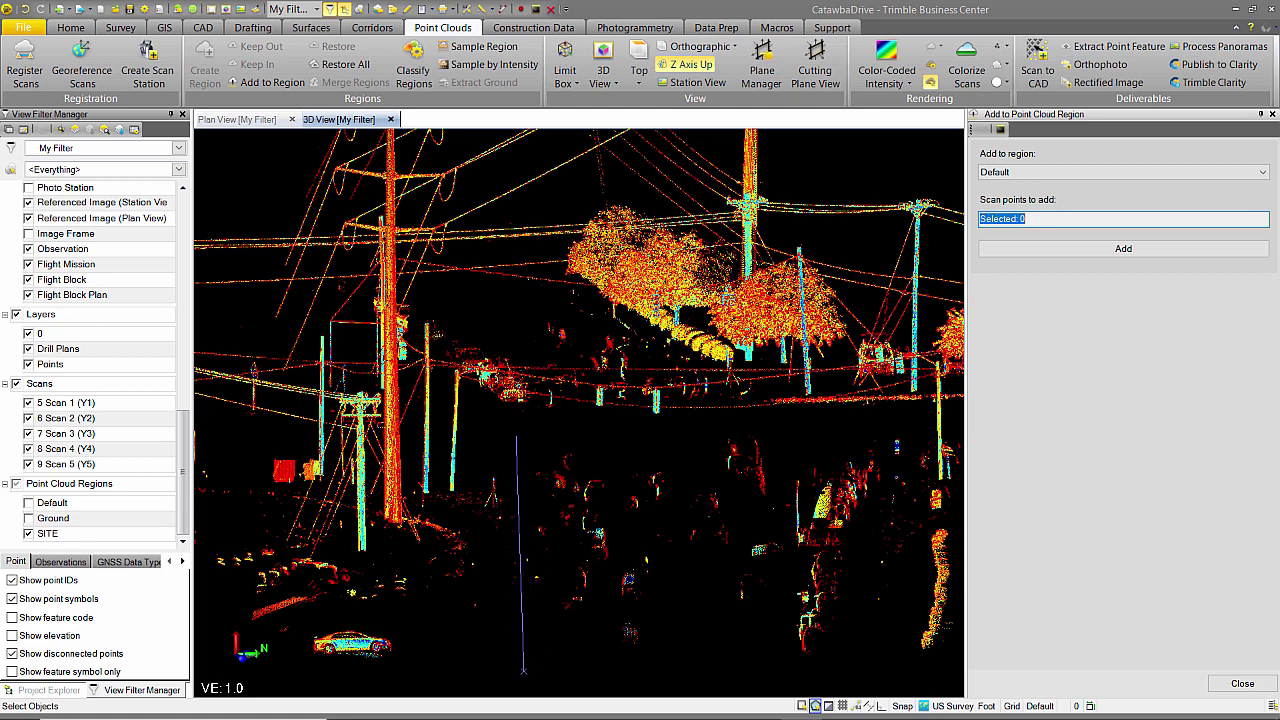
{"action": "left_click", "coordinate": [523, 670]}
{"action": "left_click", "coordinate": [728, 672]}
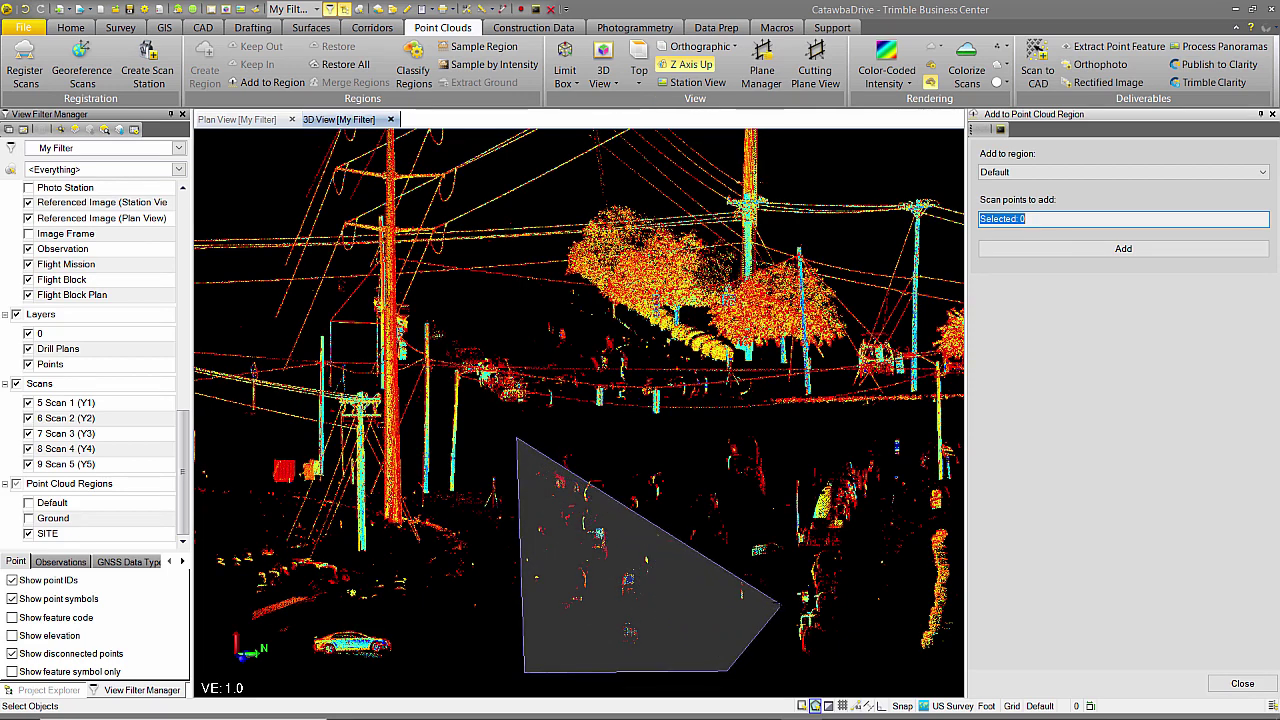
{"action": "left_click", "coordinate": [790, 581]}
{"action": "left_click", "coordinate": [809, 453]}
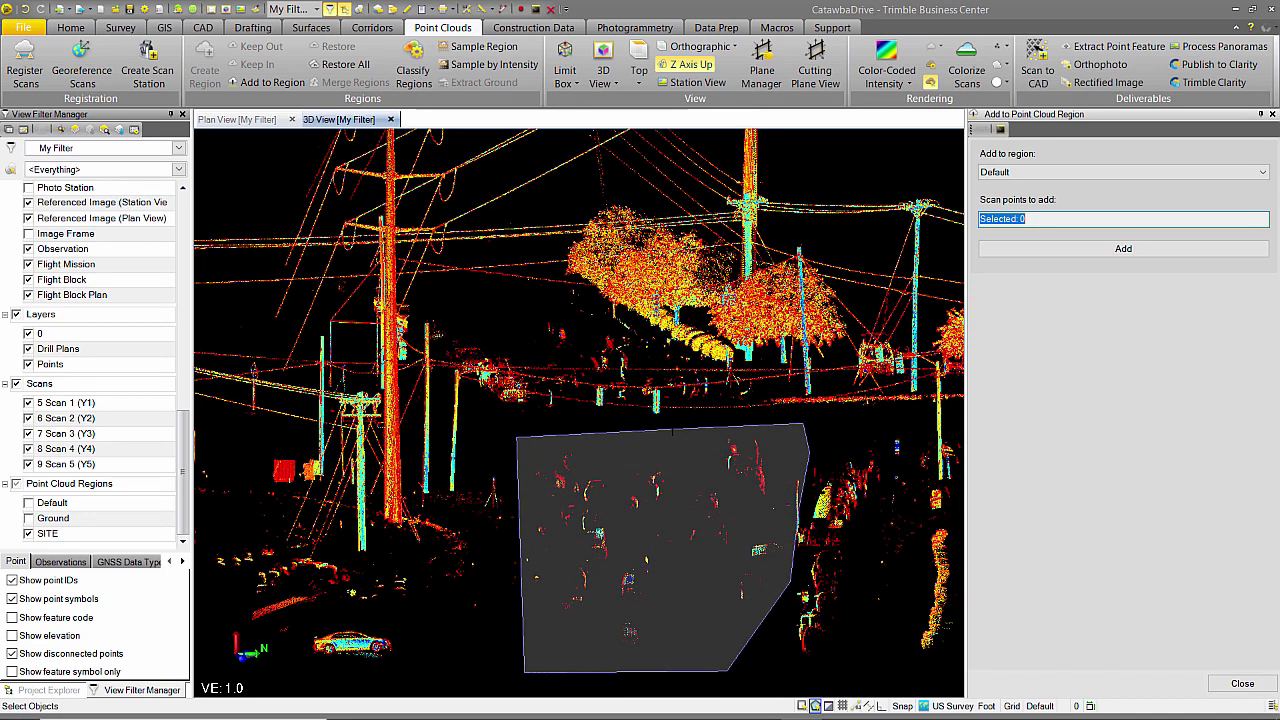
{"action": "double_click", "coordinate": [667, 428]}
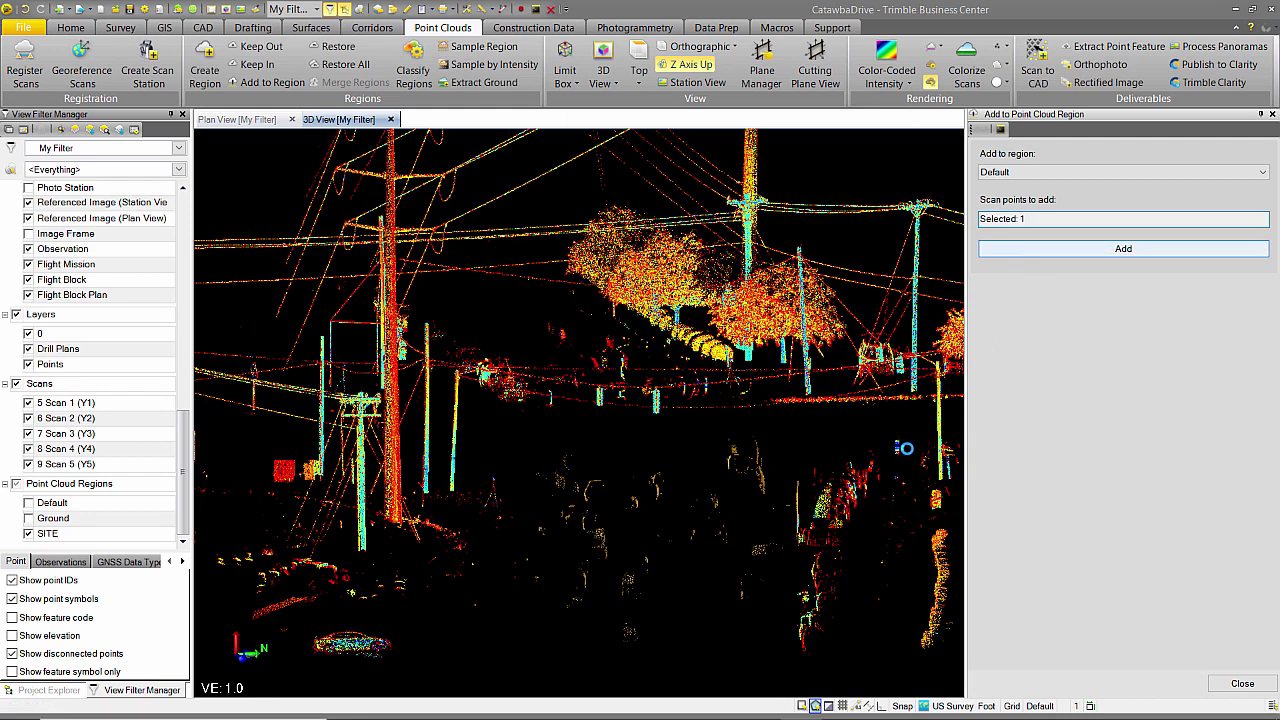
Outline the narrow strip of vehicle points between the cleared road and the roadside hedge and add it to the Default region.
{"action": "middle_click_drag", "start_coordinate": [896, 537], "coordinate": [767, 473]}
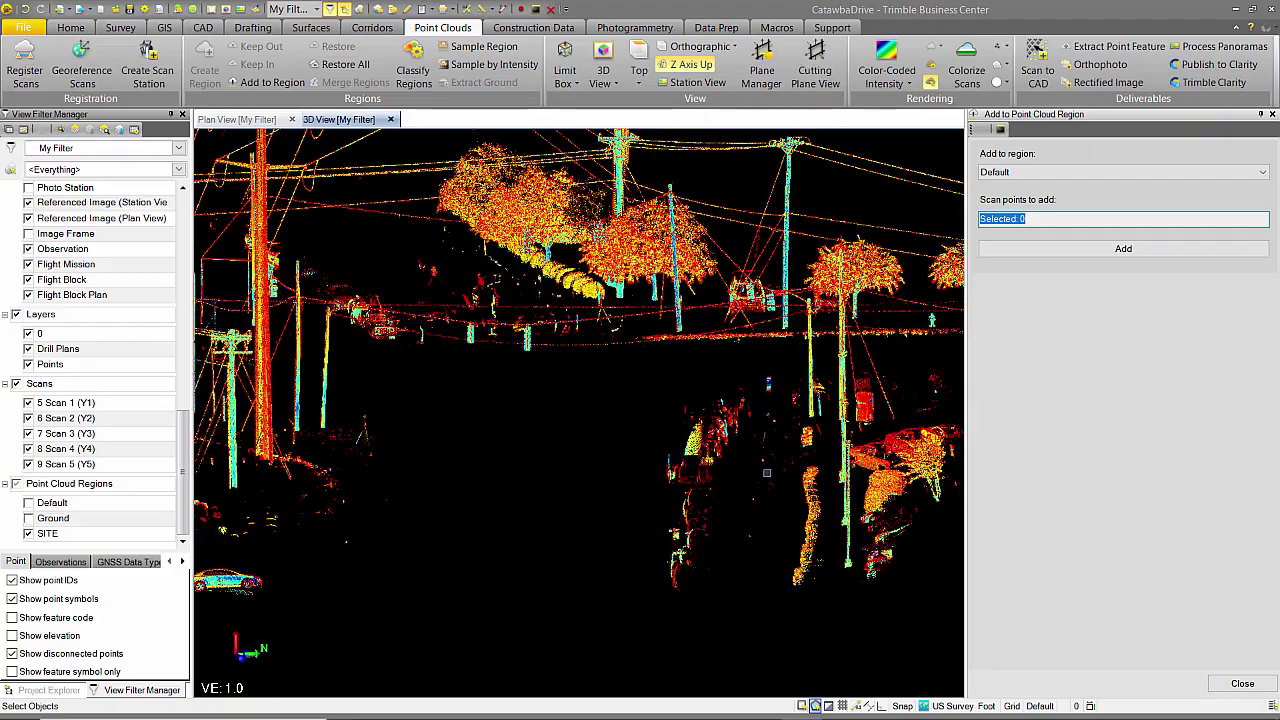
{"action": "right_click_drag", "start_coordinate": [714, 446], "coordinate": [731, 403]}
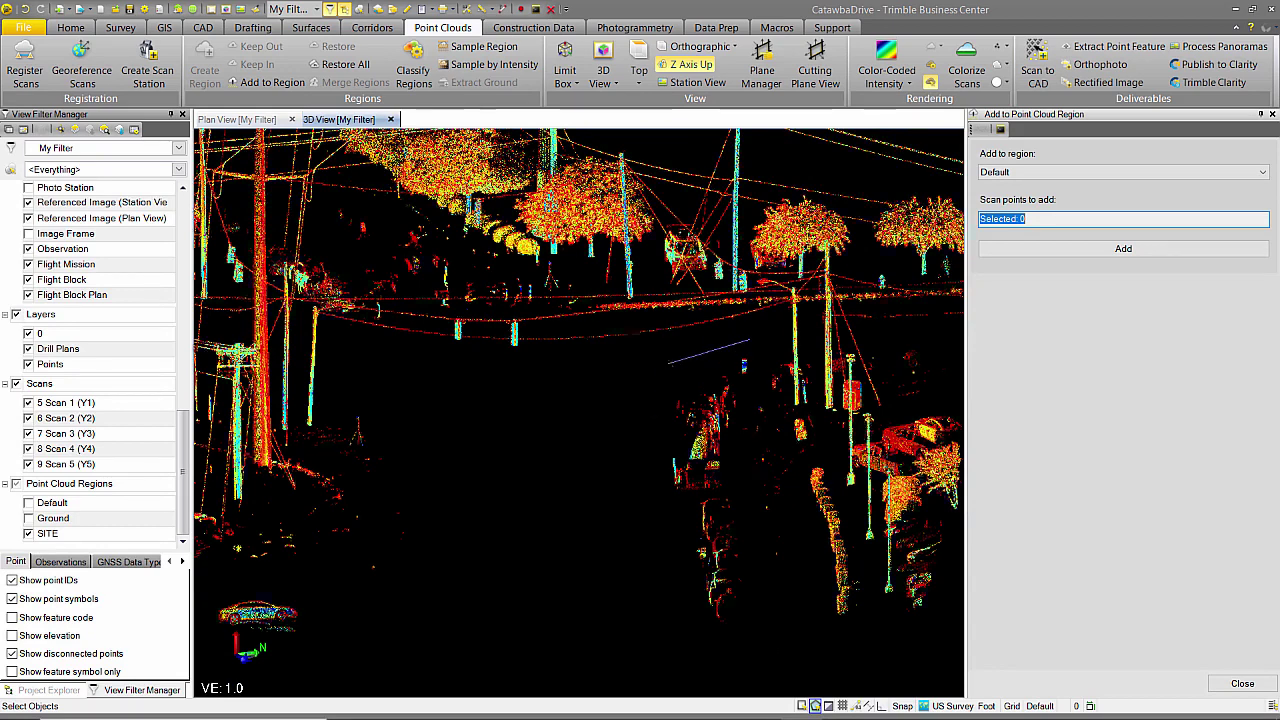
{"action": "left_click", "coordinate": [745, 342]}
{"action": "left_click", "coordinate": [636, 578]}
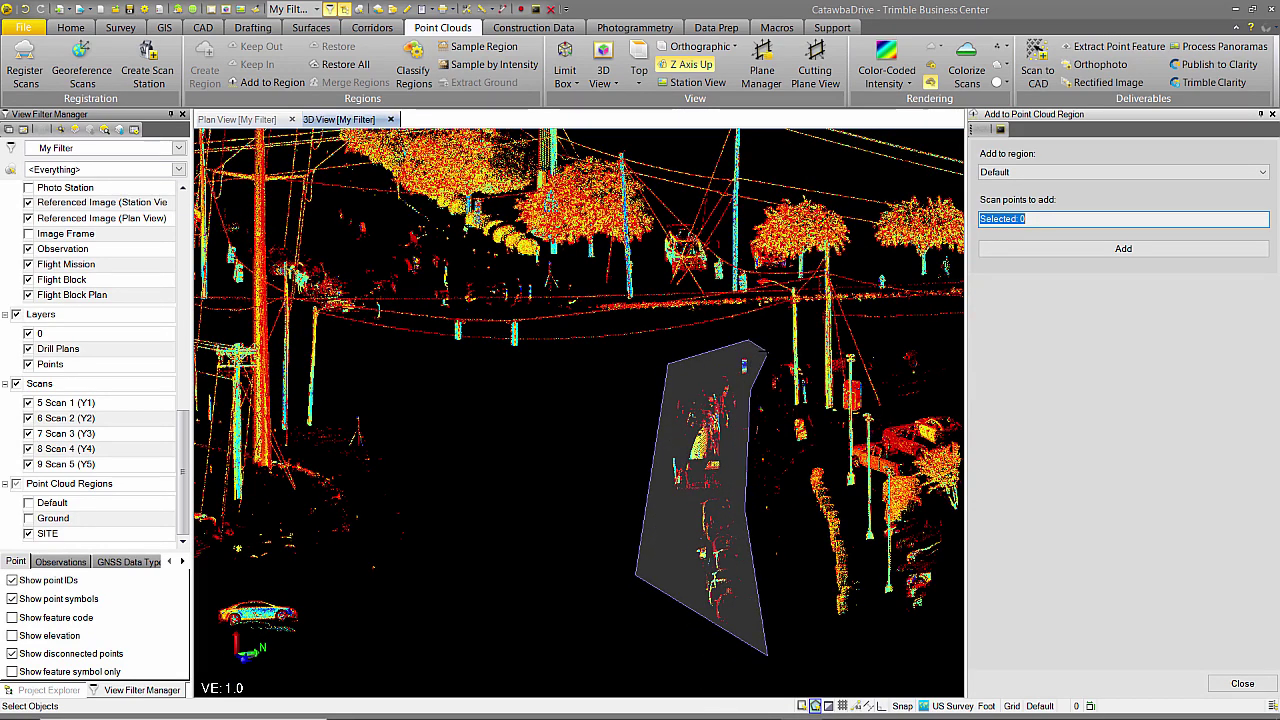
{"action": "double_click", "coordinate": [767, 655]}
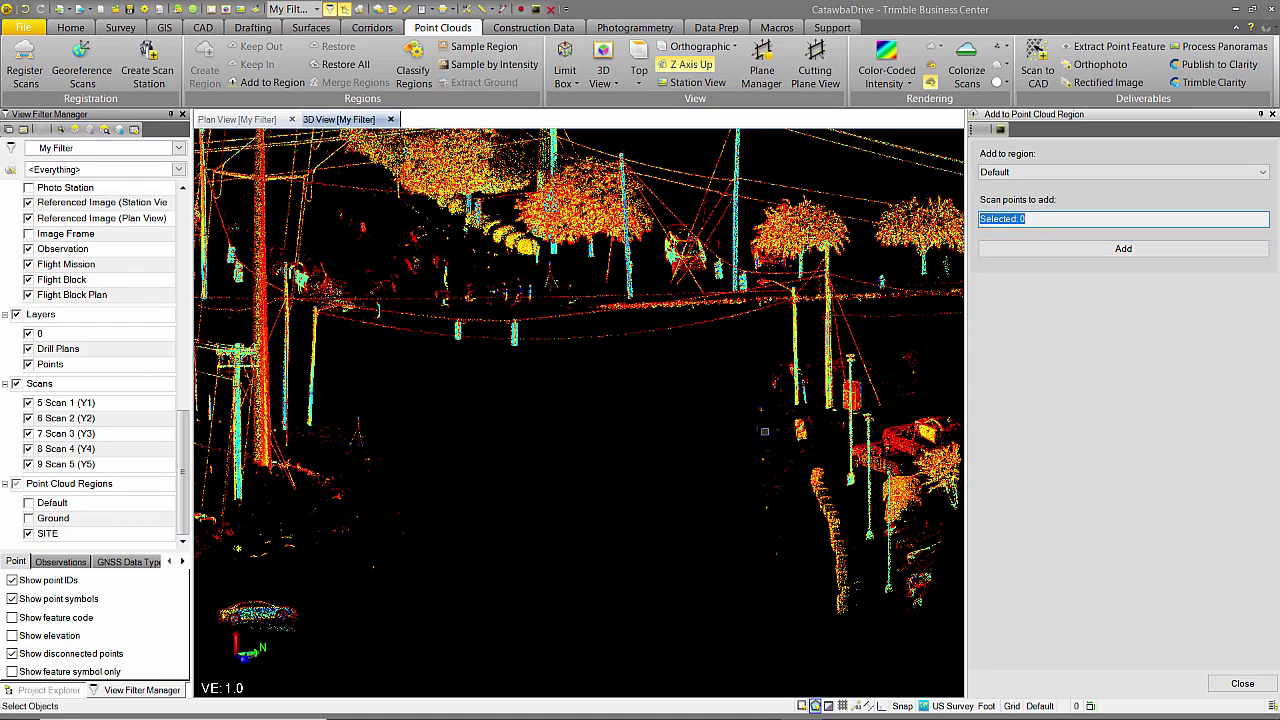
From the opposite side, outline the stray vehicle points on the road beside the large tree and add them to the Default region.
{"action": "middle_click_drag", "start_coordinate": [561, 384], "coordinate": [975, 400]}
{"action": "middle_click_drag", "start_coordinate": [706, 454], "coordinate": [612, 418]}
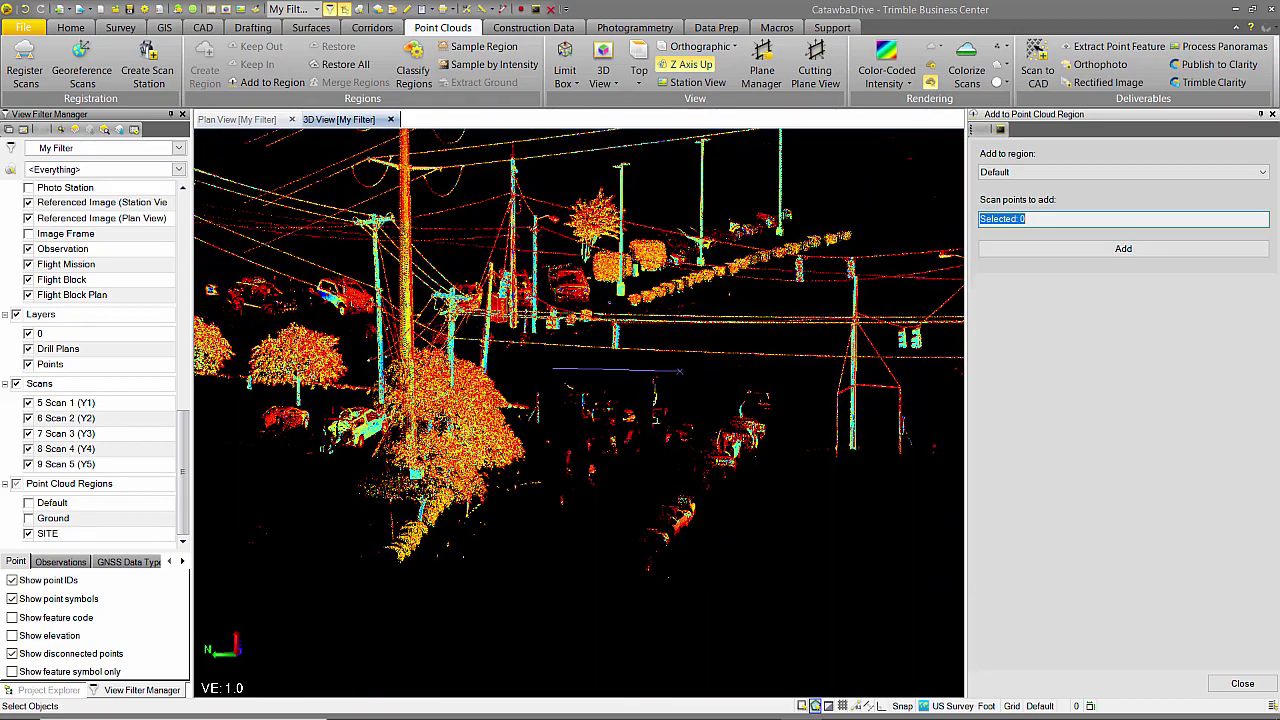
{"action": "left_click", "coordinate": [786, 366]}
{"action": "left_click", "coordinate": [789, 412]}
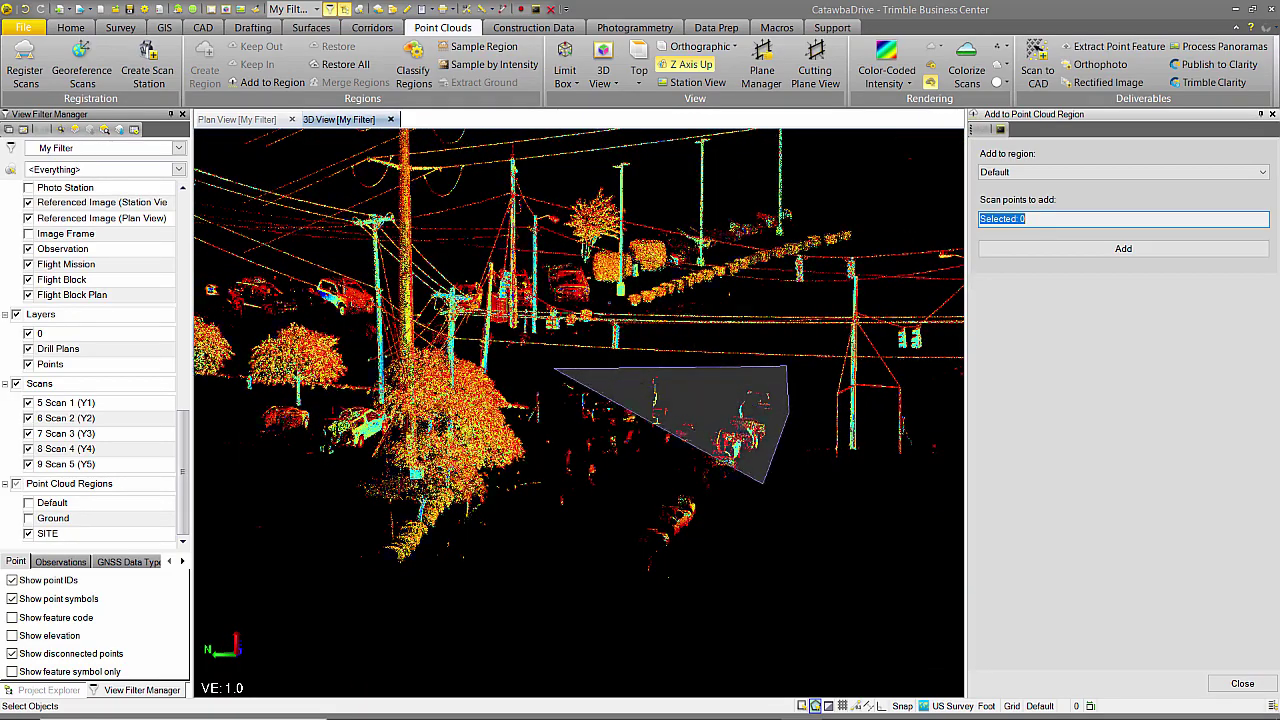
{"action": "left_click", "coordinate": [728, 566]}
{"action": "left_click", "coordinate": [640, 626]}
{"action": "left_click", "coordinate": [563, 620]}
{"action": "left_click", "coordinate": [533, 552]}
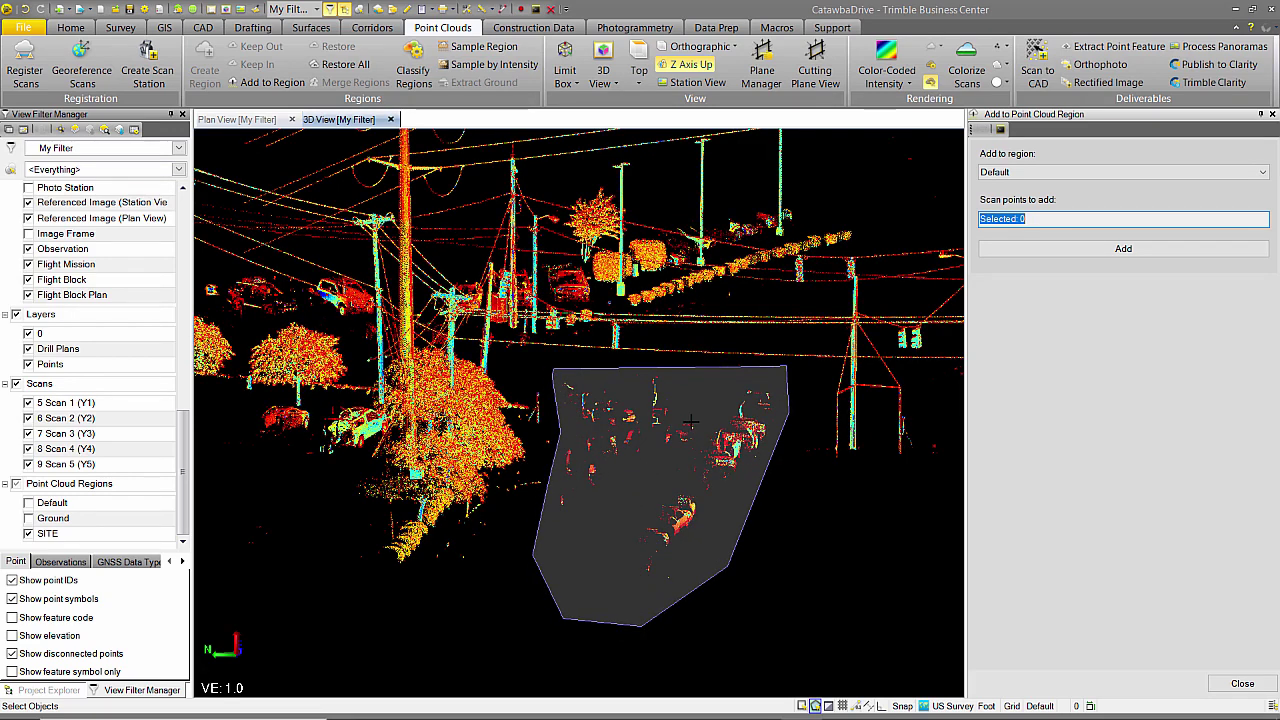
{"action": "left_click", "coordinate": [1123, 250]}
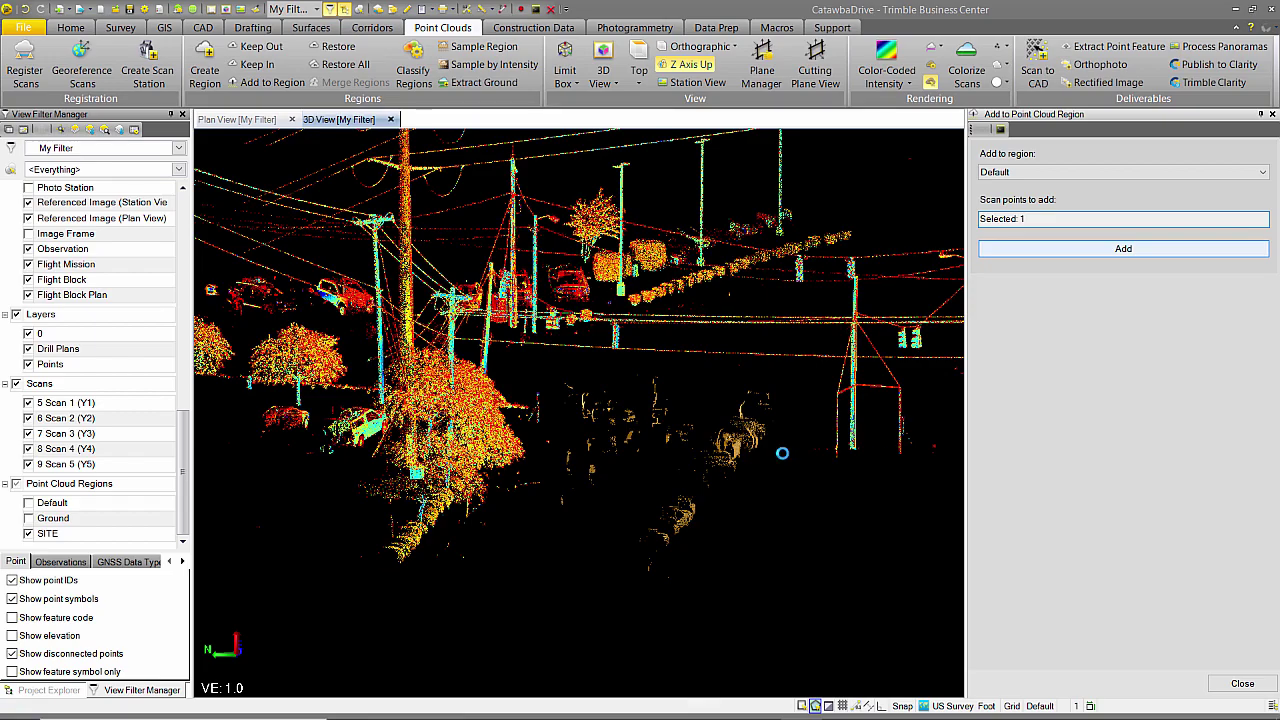
Outline the small stray cluster on the road between the overhead lines and the signal span wire and add it to the Default region.
{"action": "scroll", "coordinate": [747, 450], "scroll_direction": "down", "scroll_amount": 5}
{"action": "mouse_move", "coordinate": [752, 439]}
{"action": "right_mouse_down"}
{"action": "mouse_move", "coordinate": [721, 501]}
{"action": "mouse_move", "coordinate": [654, 500]}
{"action": "mouse_move", "coordinate": [654, 460]}
{"action": "mouse_move", "coordinate": [681, 462]}
{"action": "mouse_move", "coordinate": [664, 446]}
{"action": "right_mouse_up"}
{"action": "scroll", "coordinate": [828, 418], "scroll_direction": "up", "scroll_amount": 6}
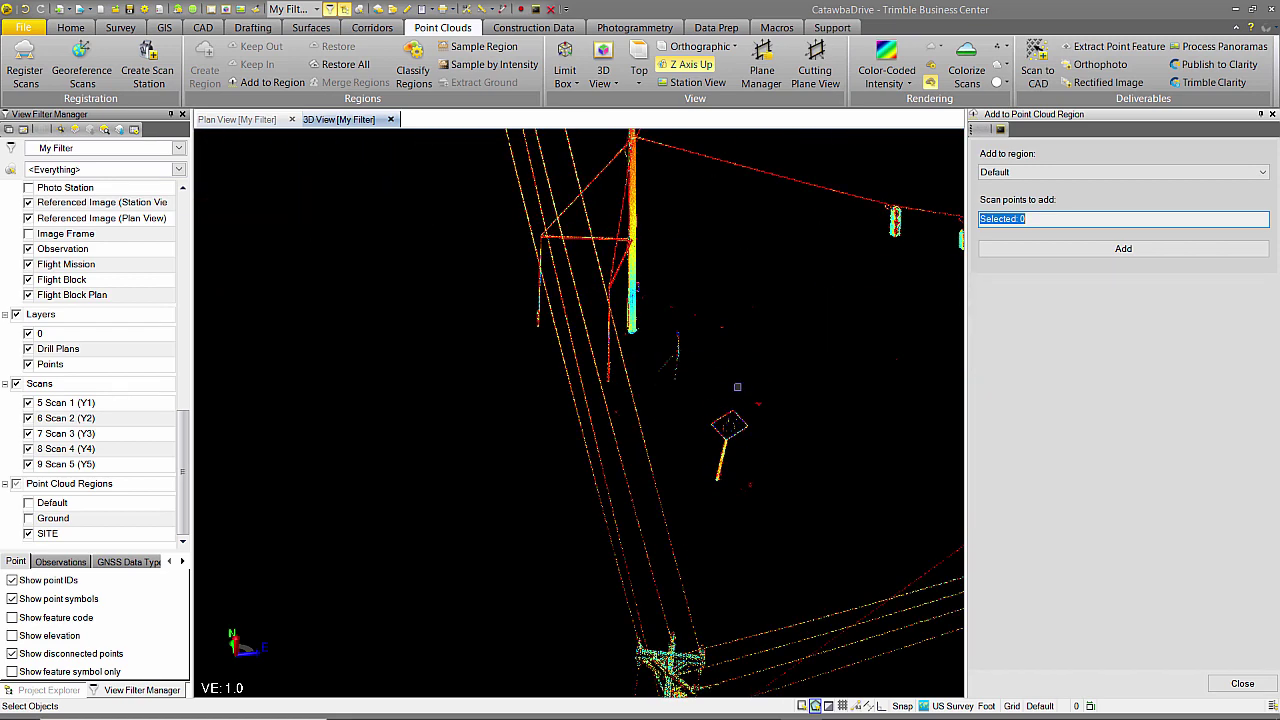
{"action": "scroll", "coordinate": [737, 386], "scroll_direction": "down", "scroll_amount": 2}
{"action": "middle_click_drag", "start_coordinate": [724, 384], "coordinate": [606, 458]}
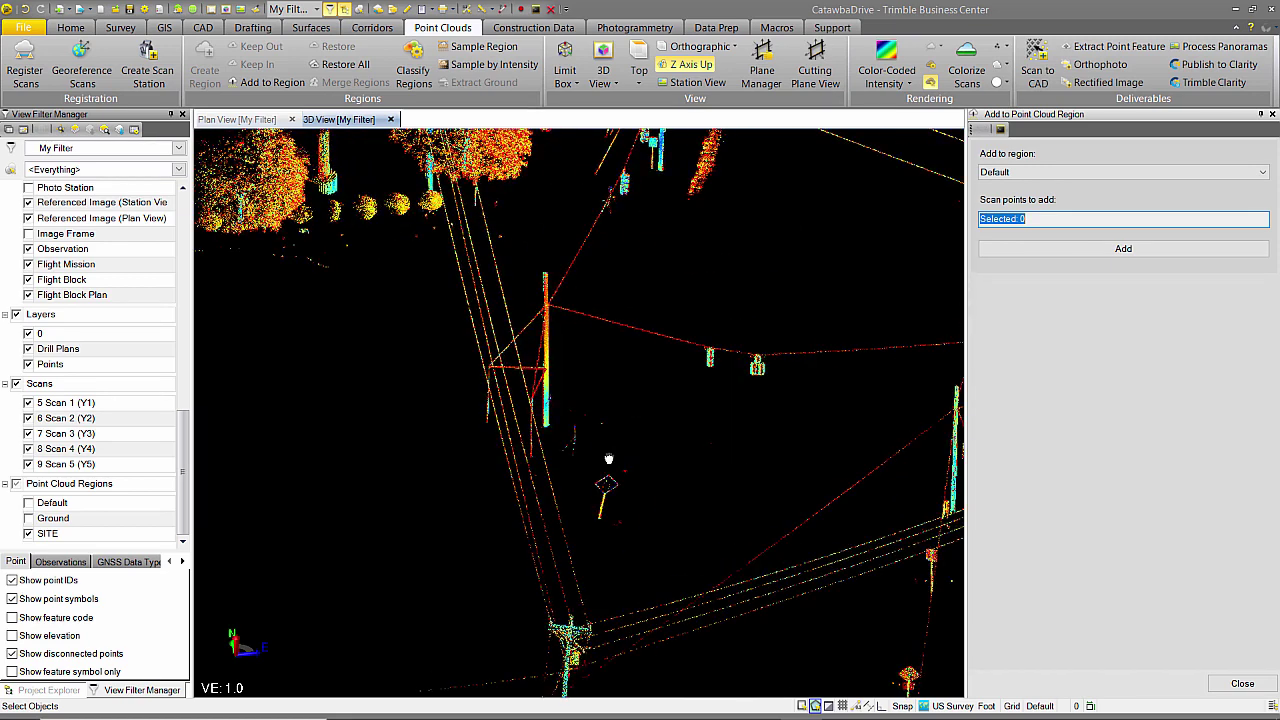
{"action": "middle_click_drag", "start_coordinate": [684, 362], "coordinate": [613, 483]}
{"action": "scroll", "coordinate": [560, 323], "scroll_direction": "up", "scroll_amount": 5}
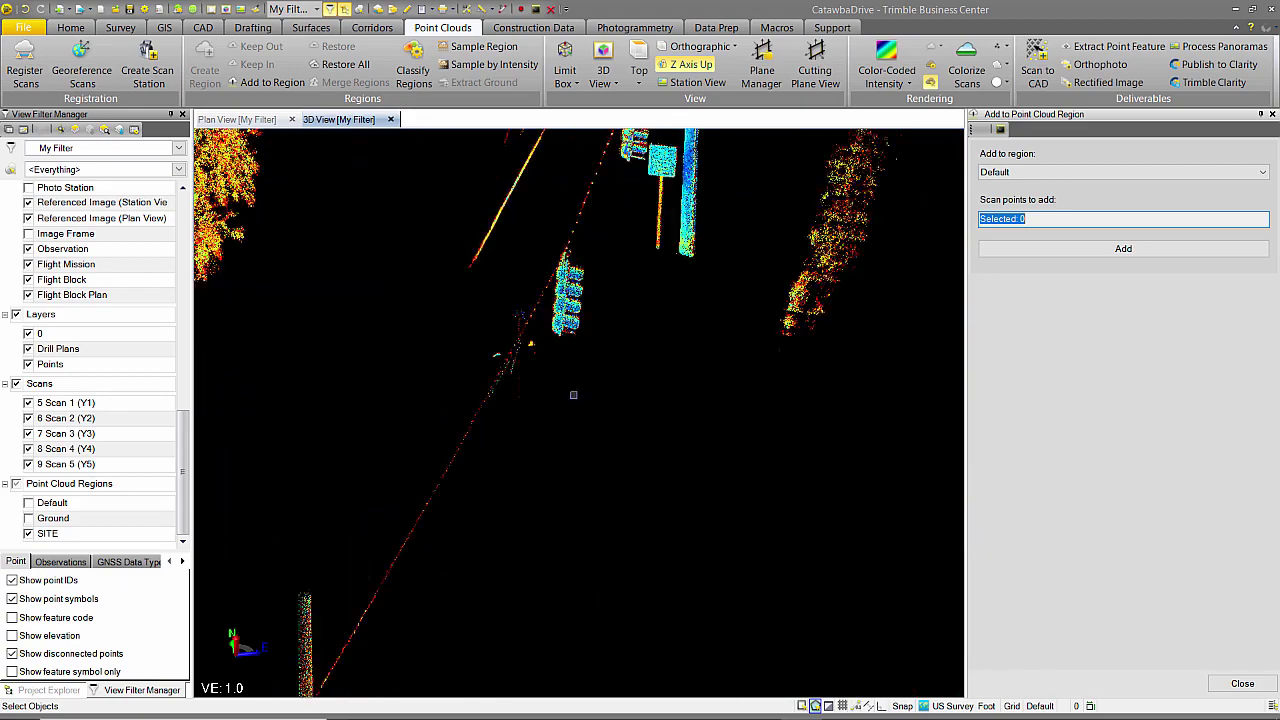
{"action": "right_click_drag", "start_coordinate": [541, 338], "coordinate": [511, 453]}
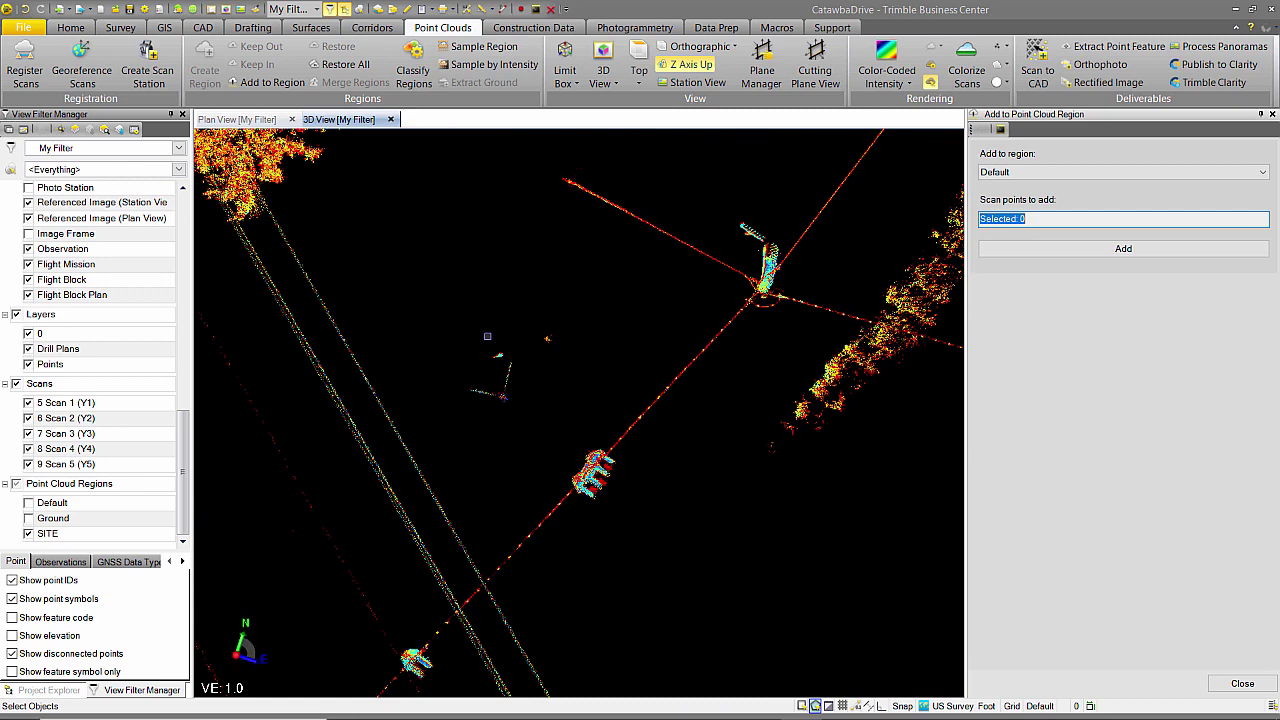
{"action": "left_click", "coordinate": [458, 400]}
{"action": "left_click", "coordinate": [516, 436]}
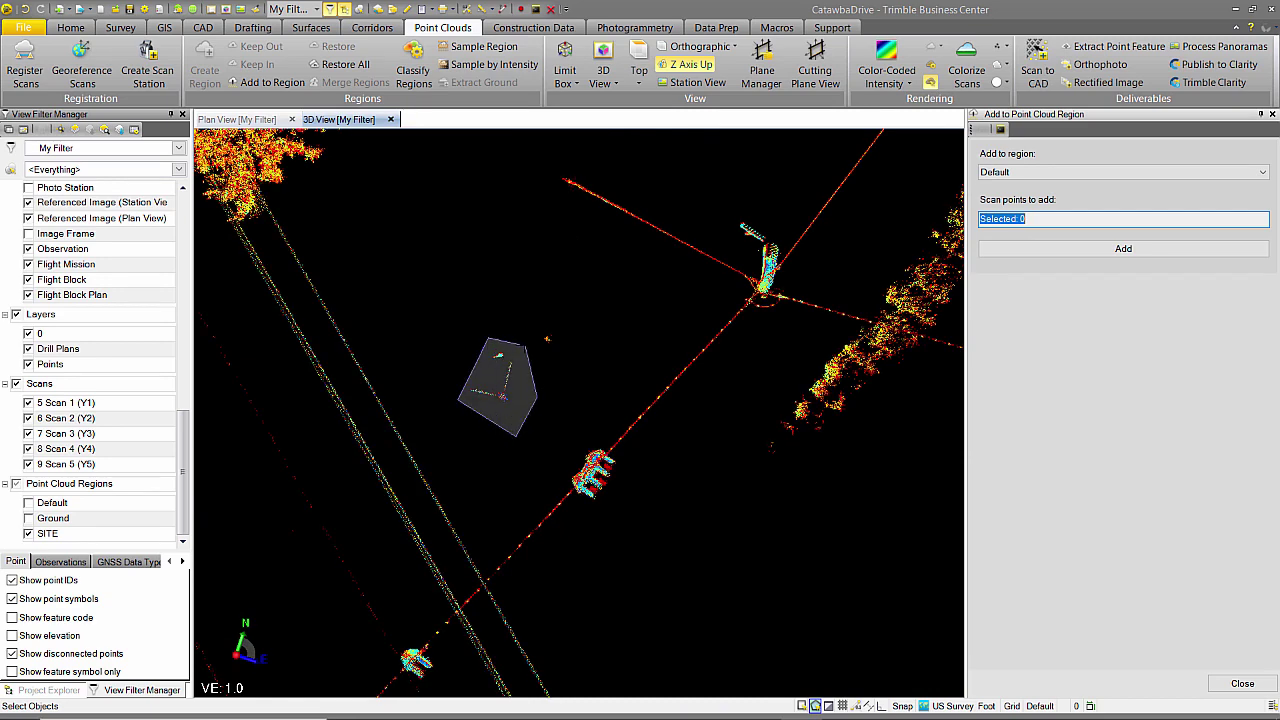
{"action": "left_click", "coordinate": [1044, 248]}
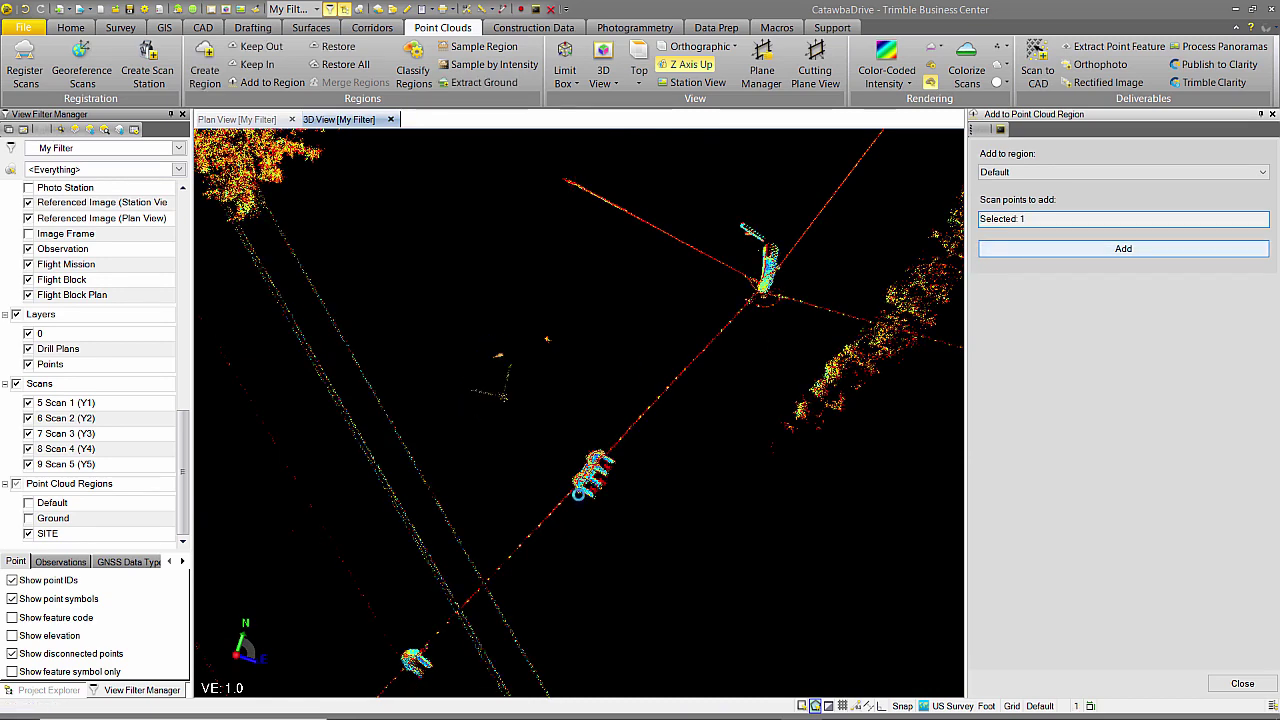
Outline the small stray cluster on the road between the signal pole and the low post and add it to the Default region.
{"action": "scroll", "coordinate": [579, 492], "scroll_direction": "down", "scroll_amount": 8}
{"action": "middle_click_drag", "start_coordinate": [646, 575], "coordinate": [666, 403]}
{"action": "scroll", "coordinate": [477, 507], "scroll_direction": "up", "scroll_amount": 6}
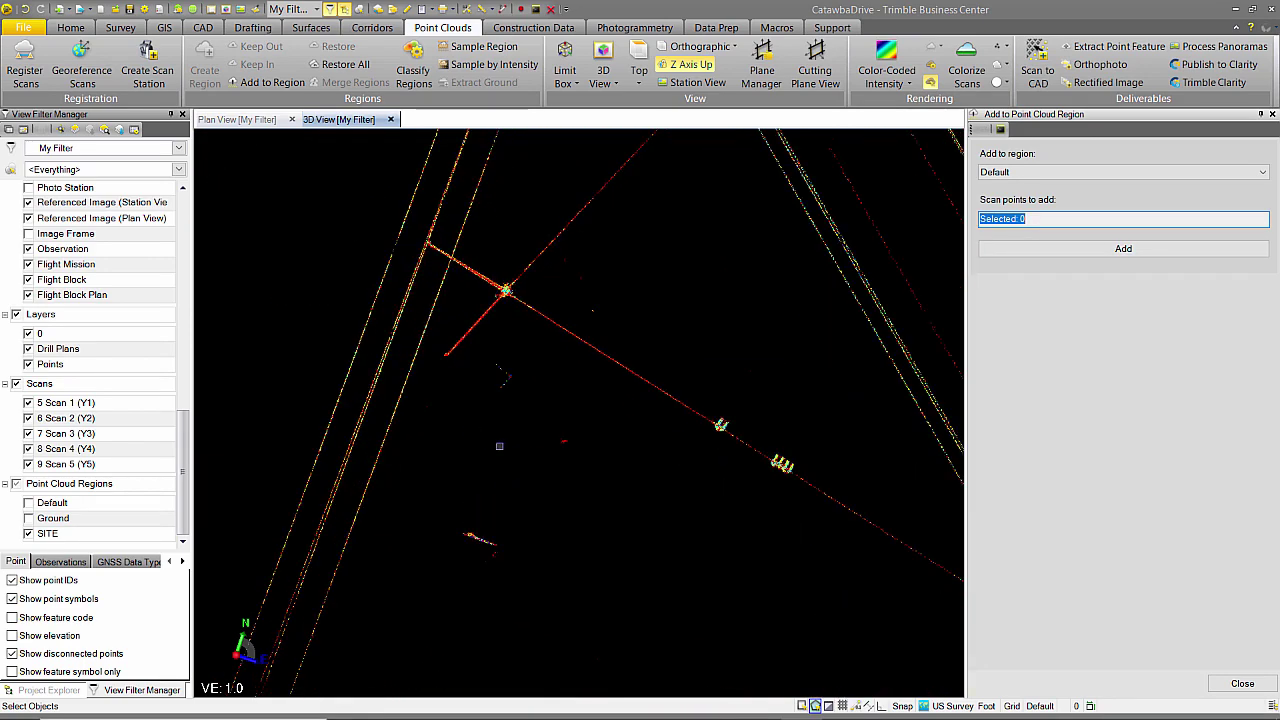
{"action": "middle_click_drag", "start_coordinate": [499, 446], "coordinate": [498, 391]}
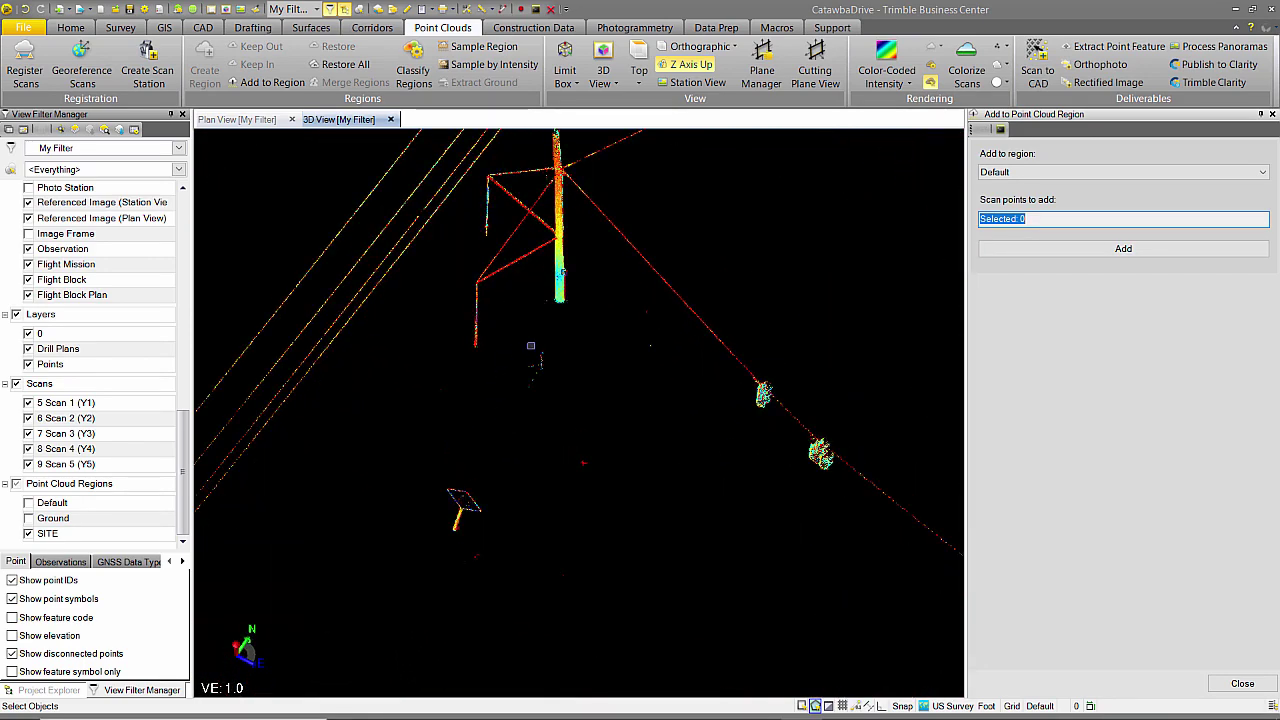
{"action": "left_click", "coordinate": [514, 367]}
{"action": "left_click", "coordinate": [532, 411]}
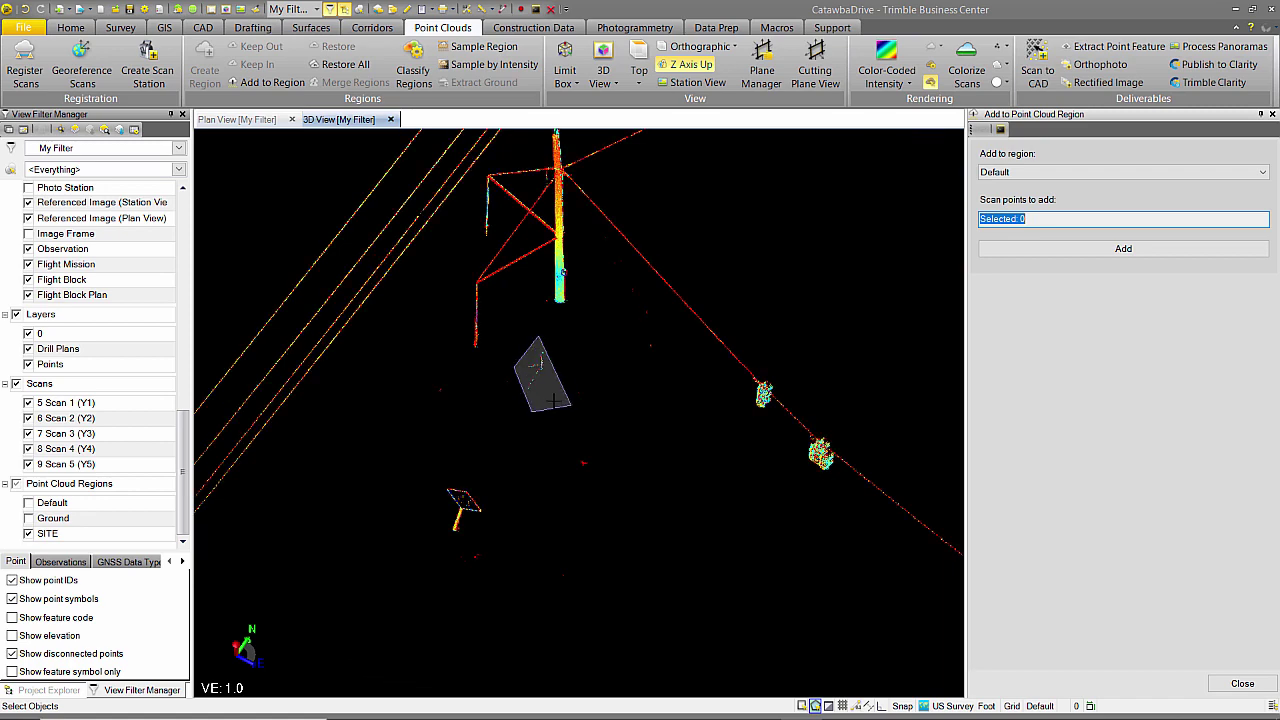
{"action": "left_click", "coordinate": [556, 396]}
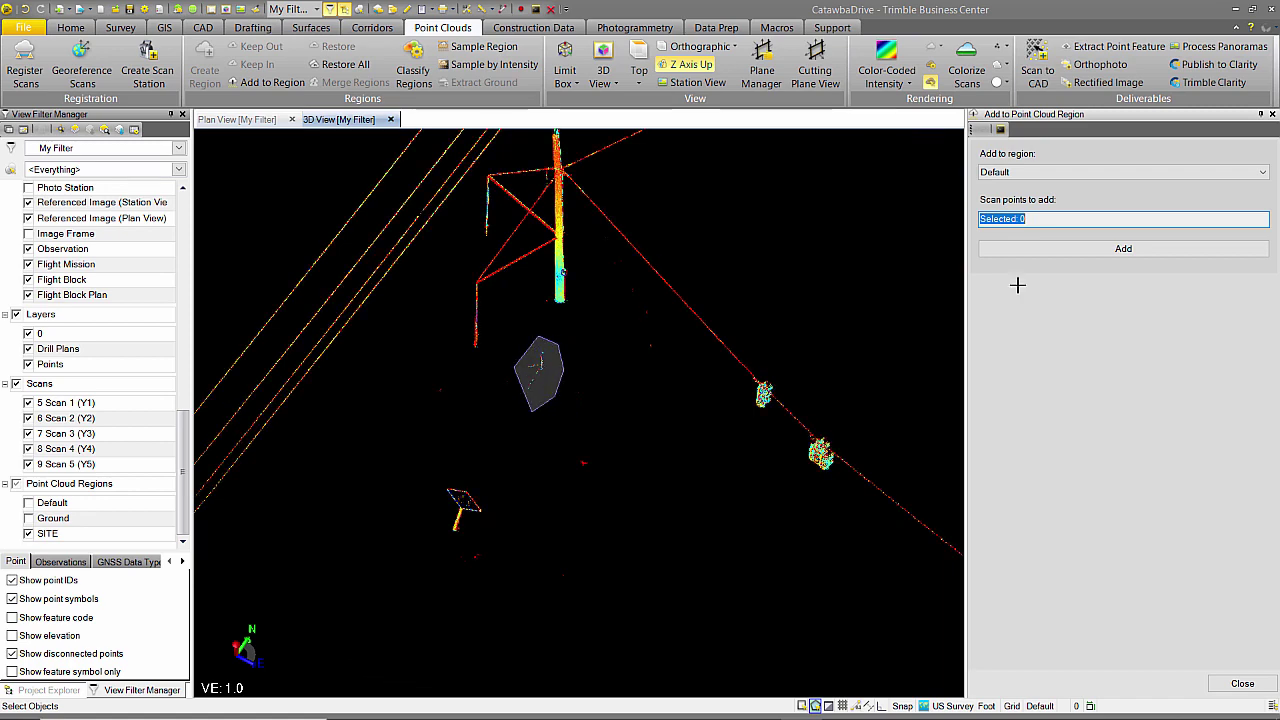
{"action": "key", "text": "Return"}
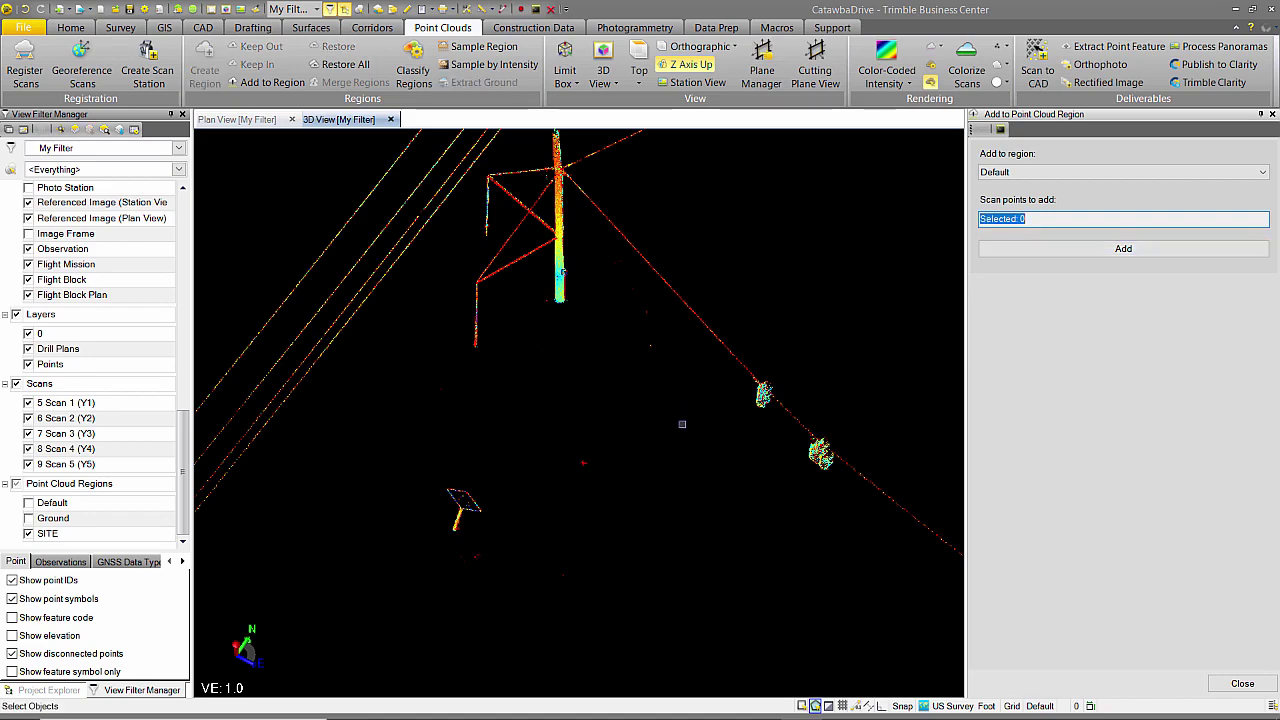
Outline the thin stray lines of points on the open ground beyond the utility poles and add them to the Default region.
{"action": "scroll", "coordinate": [687, 429], "scroll_direction": "down", "scroll_amount": 5}
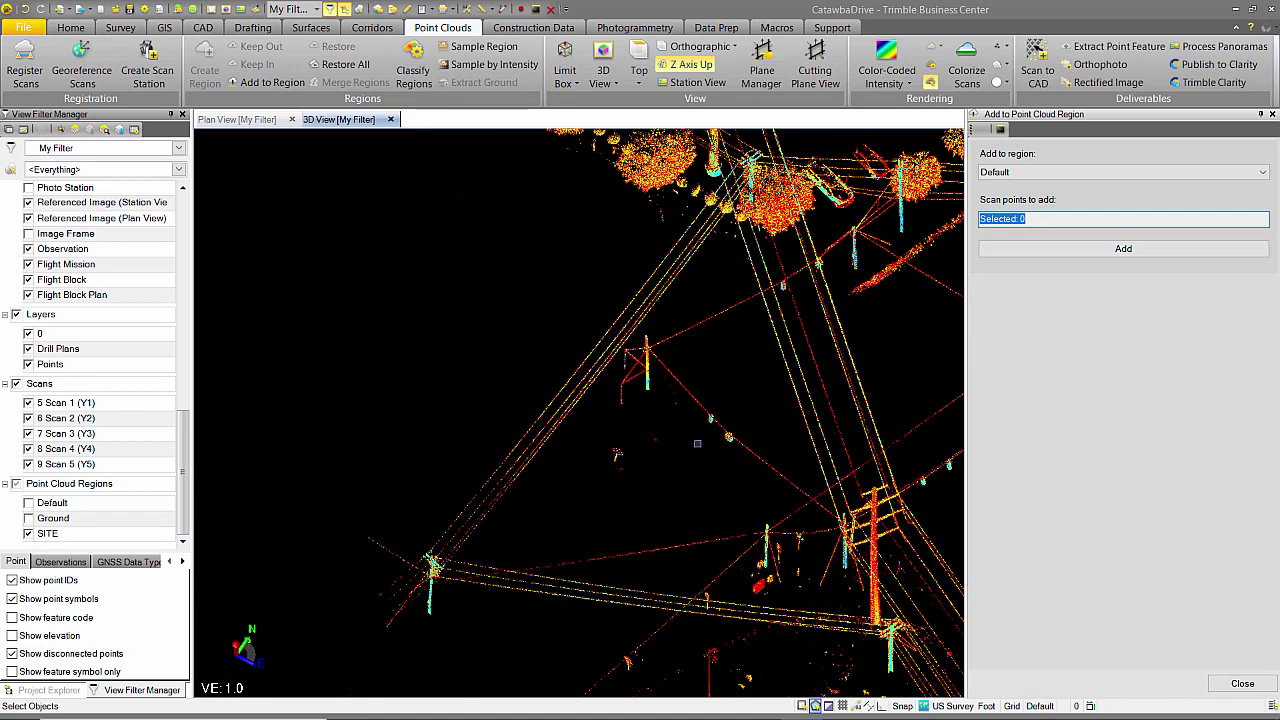
{"action": "middle_click_drag", "start_coordinate": [748, 476], "coordinate": [760, 521]}
{"action": "middle_click_drag", "start_coordinate": [659, 437], "coordinate": [382, 388]}
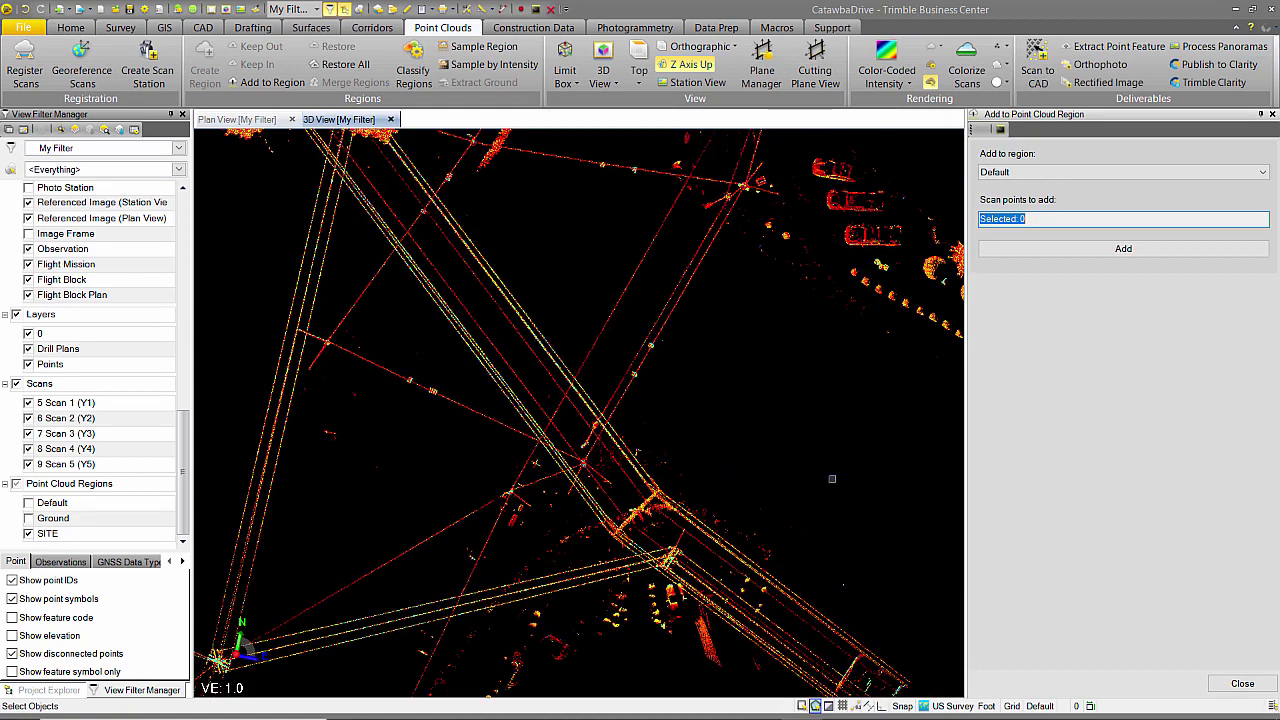
{"action": "right_click_drag", "start_coordinate": [833, 478], "coordinate": [648, 426]}
{"action": "middle_click_drag", "start_coordinate": [765, 410], "coordinate": [536, 408]}
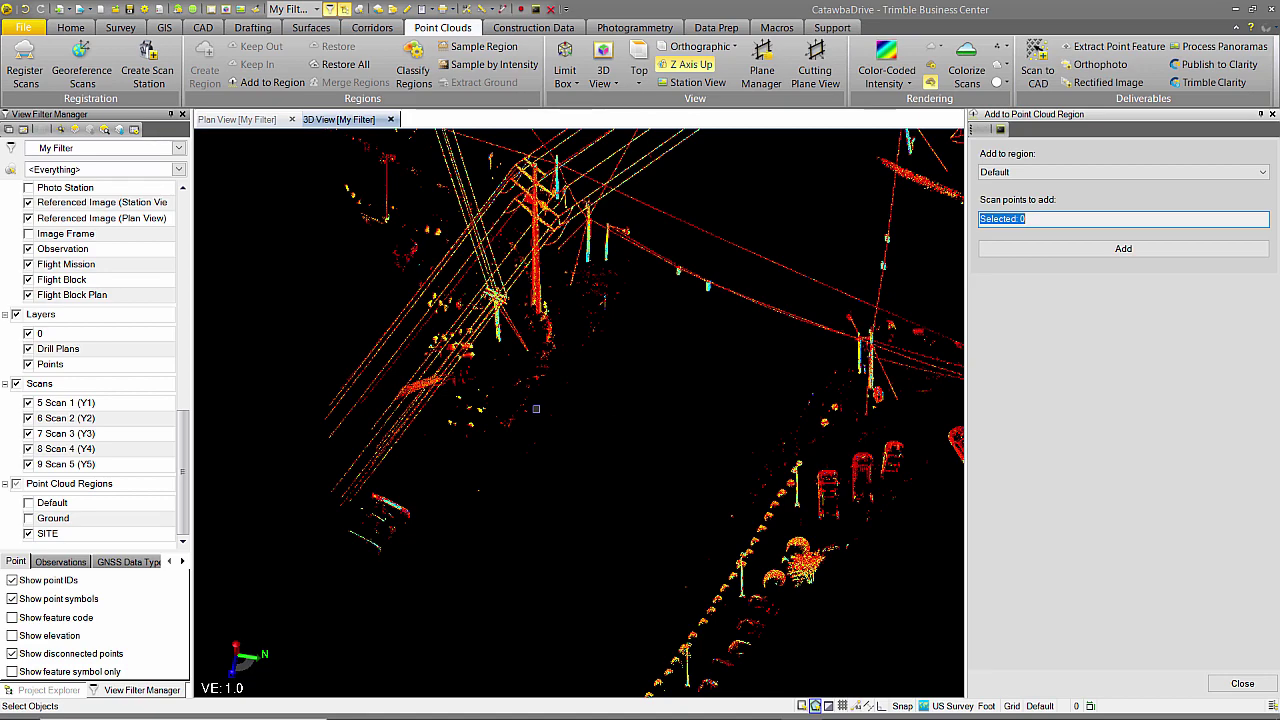
{"action": "scroll", "coordinate": [572, 363], "scroll_direction": "up", "scroll_amount": 10}
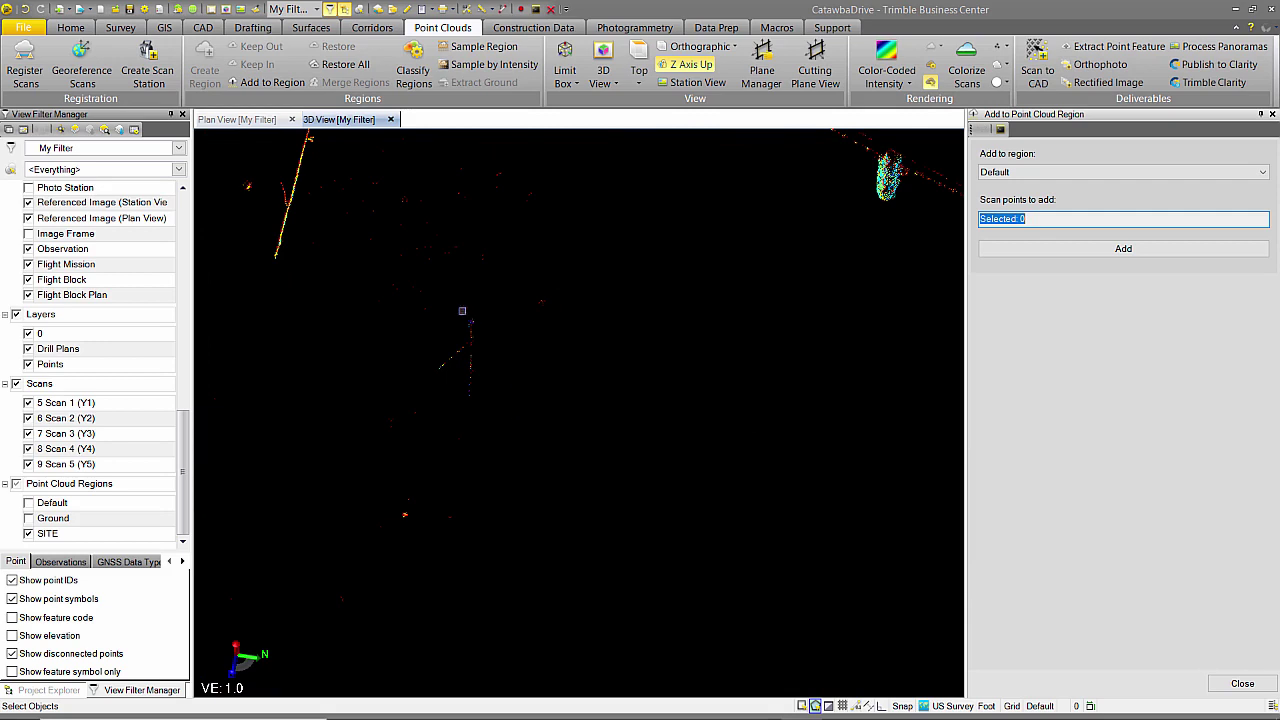
{"action": "left_click", "coordinate": [412, 373]}
{"action": "left_click", "coordinate": [467, 306]}
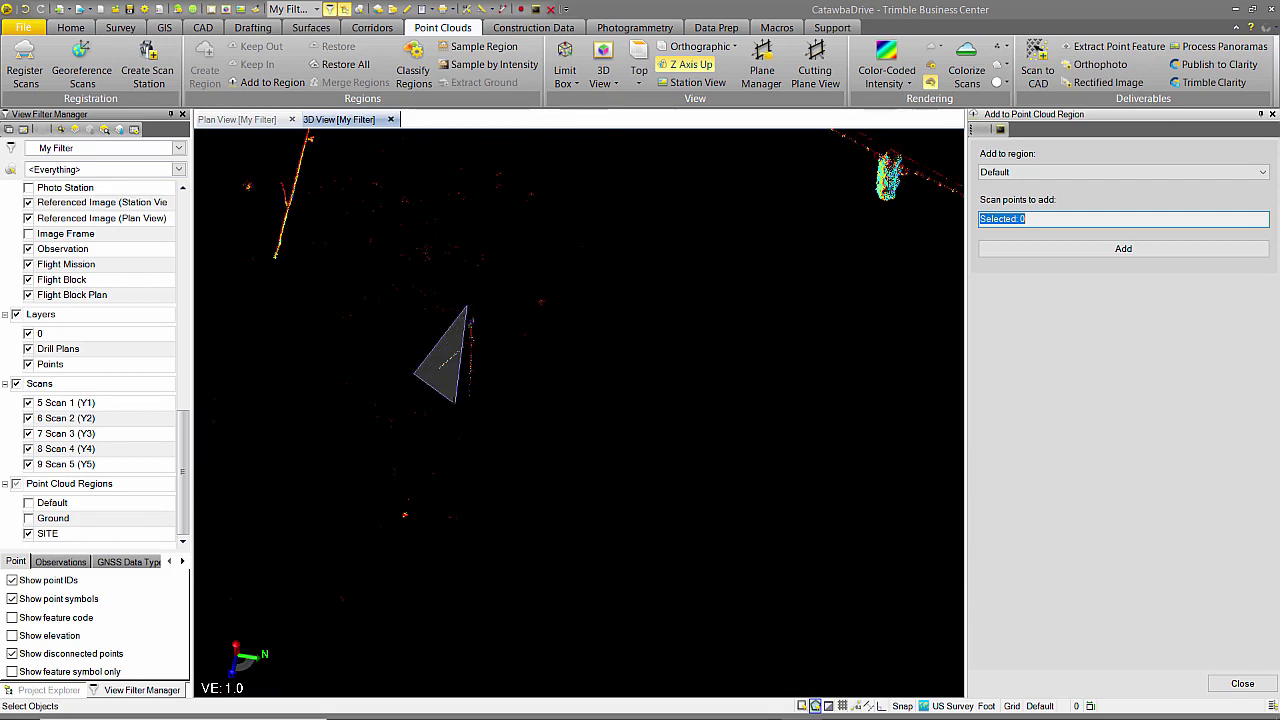
{"action": "left_click", "coordinate": [484, 421]}
{"action": "left_click", "coordinate": [508, 406]}
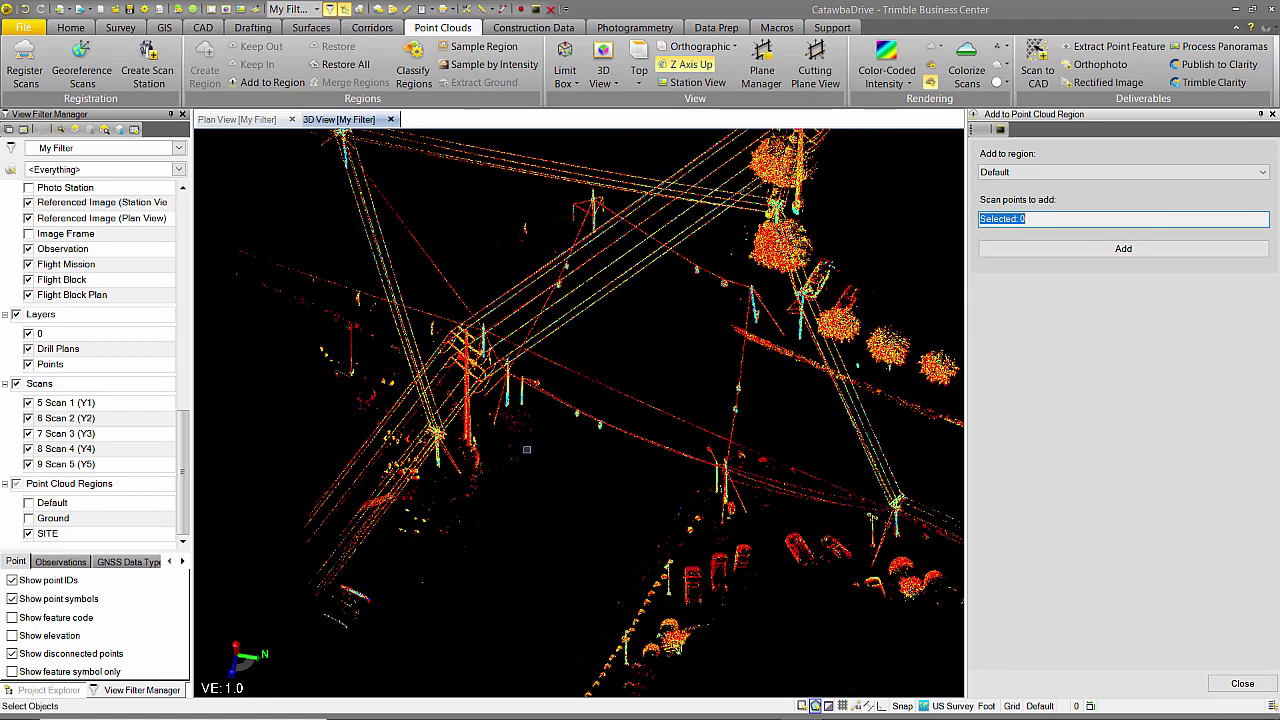
Outline the isolated car and the curved trace beside it beyond the end of the overhead lines and add them to the Default region.
{"action": "middle_click_drag", "start_coordinate": [616, 487], "coordinate": [434, 346]}
{"action": "mouse_move", "coordinate": [542, 393]}
{"action": "right_mouse_down"}
{"action": "mouse_move", "coordinate": [592, 438]}
{"action": "mouse_move", "coordinate": [713, 410]}
{"action": "mouse_move", "coordinate": [749, 354]}
{"action": "mouse_move", "coordinate": [734, 371]}
{"action": "mouse_move", "coordinate": [589, 414]}
{"action": "right_mouse_up"}
{"action": "middle_click_drag", "start_coordinate": [406, 429], "coordinate": [769, 263]}
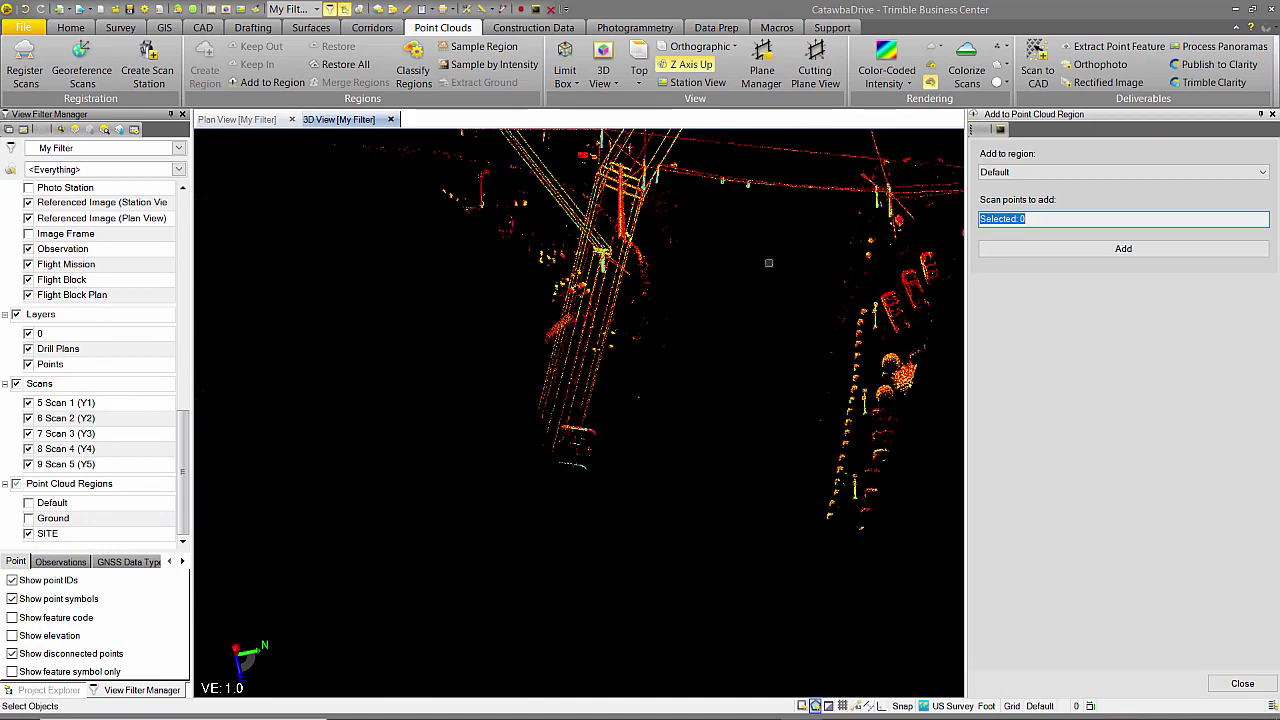
{"action": "scroll", "coordinate": [574, 456], "scroll_direction": "up", "scroll_amount": 3}
{"action": "mouse_move", "coordinate": [585, 463]}
{"action": "right_mouse_down"}
{"action": "mouse_move", "coordinate": [599, 397]}
{"action": "mouse_move", "coordinate": [561, 411]}
{"action": "right_mouse_up"}
{"action": "left_click", "coordinate": [489, 457]}
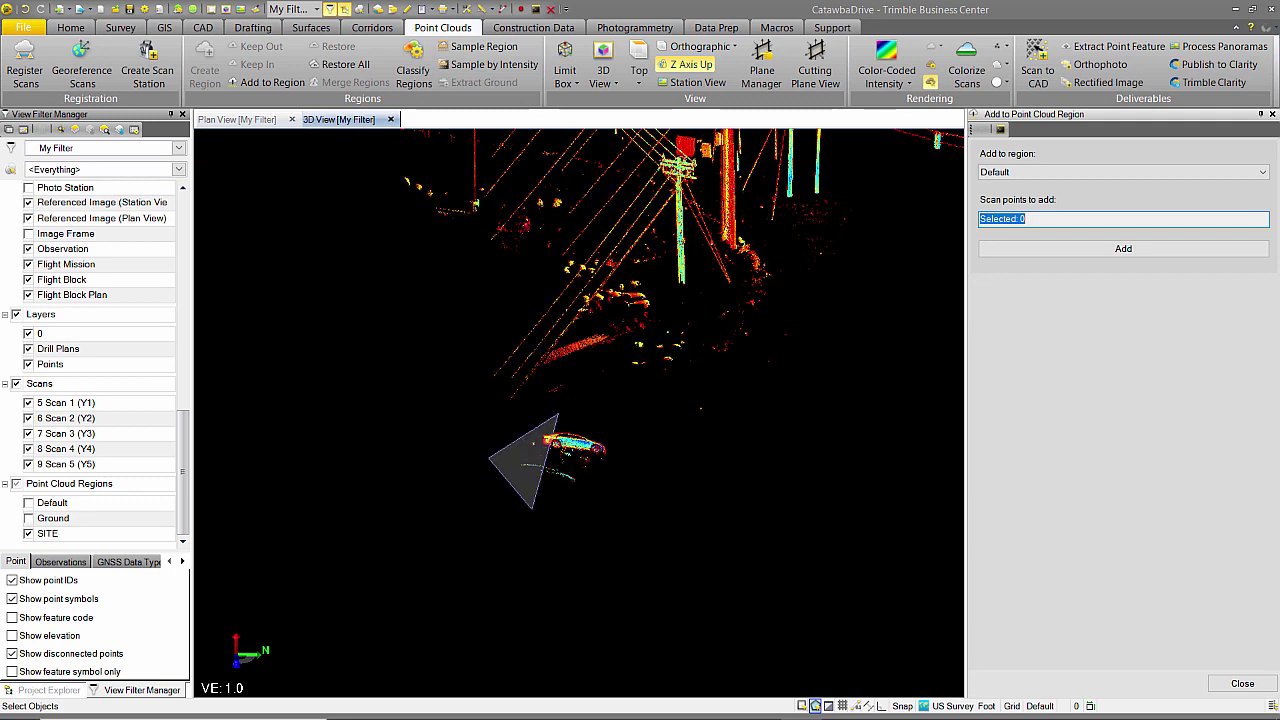
{"action": "left_click", "coordinate": [535, 507]}
{"action": "left_click", "coordinate": [586, 512]}
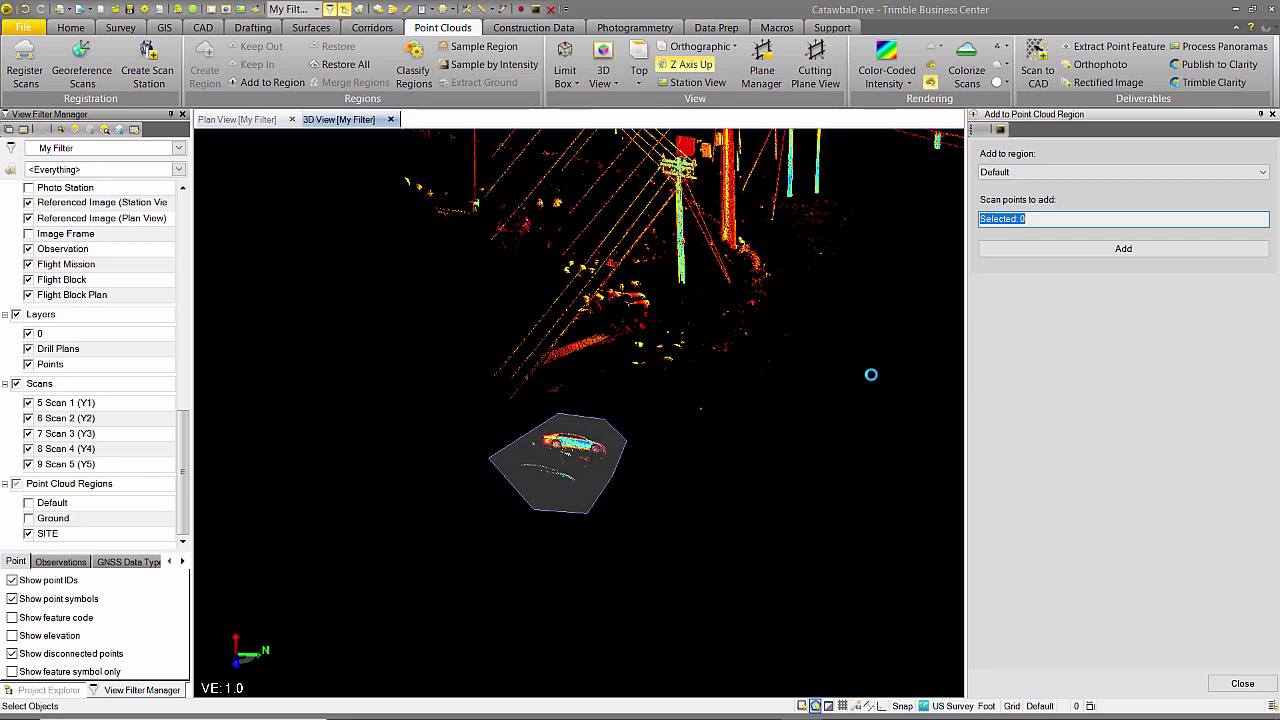
{"action": "left_click", "coordinate": [1075, 252]}
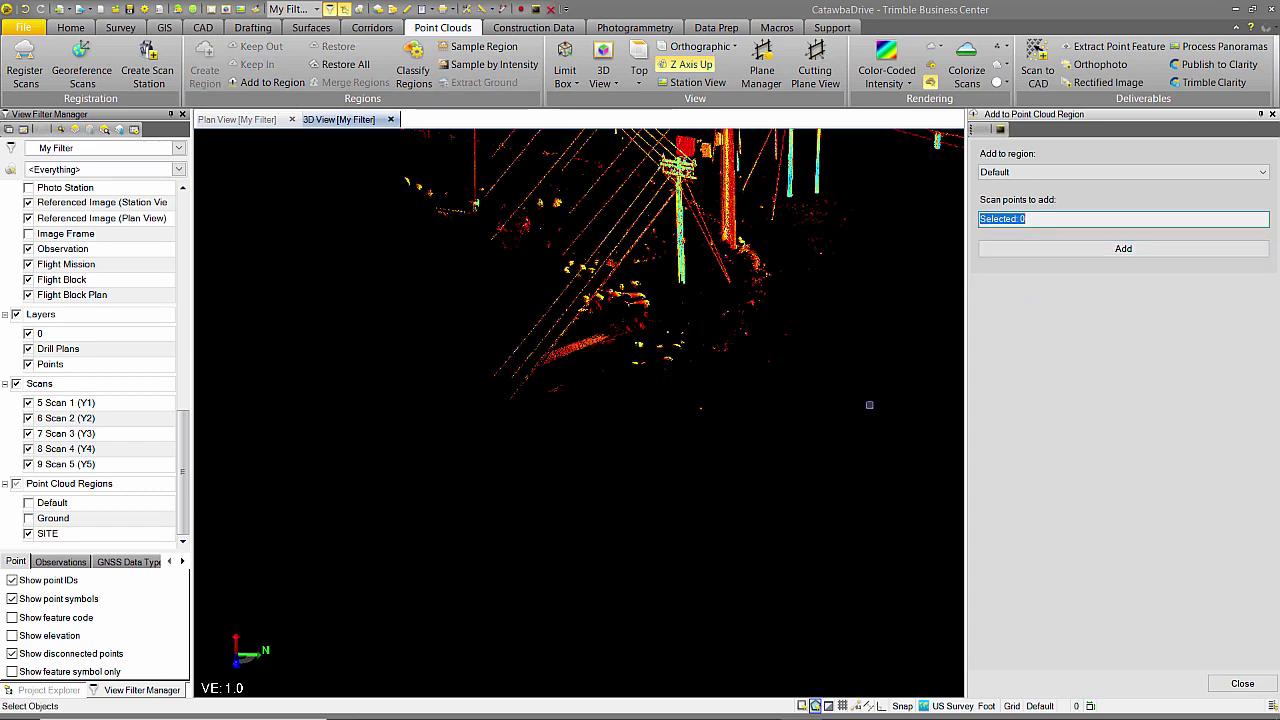
Outline most of the larger car between the two roadside trees near the utility pole and add its points to the Default region.
{"action": "right_click_drag", "start_coordinate": [716, 348], "coordinate": [766, 429]}
{"action": "middle_click_drag", "start_coordinate": [723, 338], "coordinate": [566, 340]}
{"action": "middle_click_drag", "start_coordinate": [843, 342], "coordinate": [572, 457]}
{"action": "scroll", "coordinate": [698, 395], "scroll_direction": "down", "scroll_amount": 2}
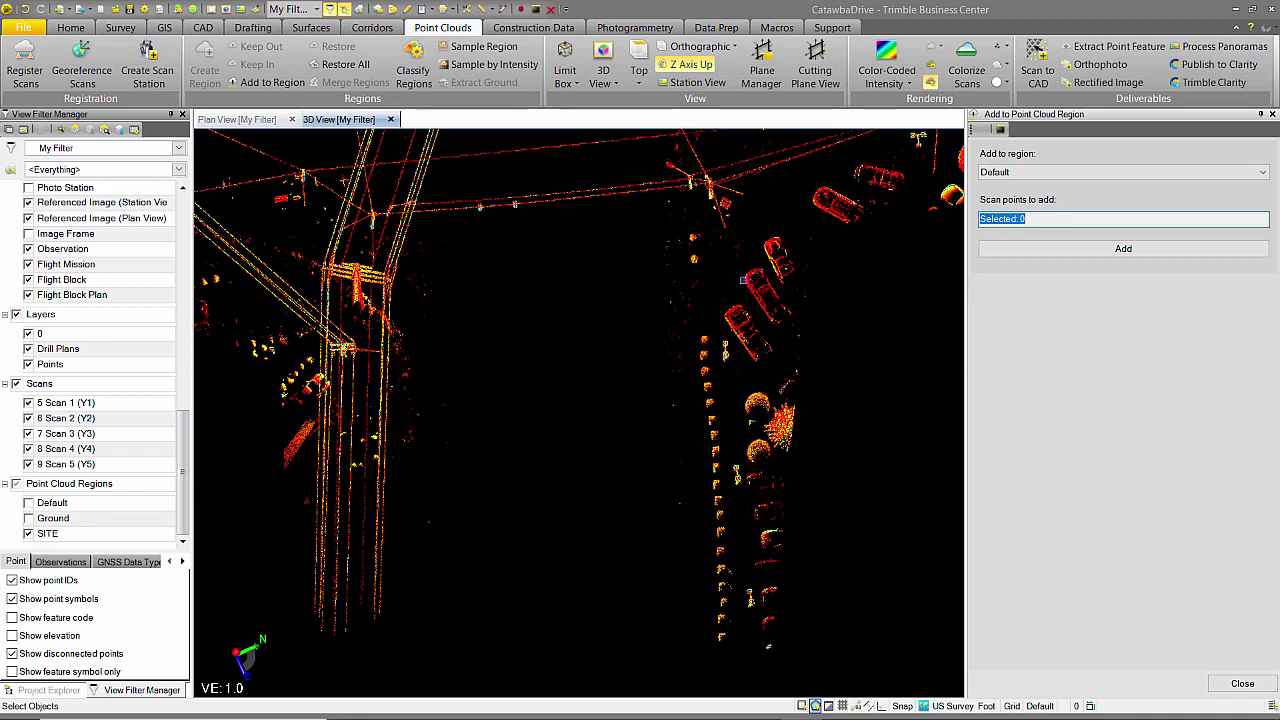
{"action": "middle_click_drag", "start_coordinate": [796, 300], "coordinate": [680, 402]}
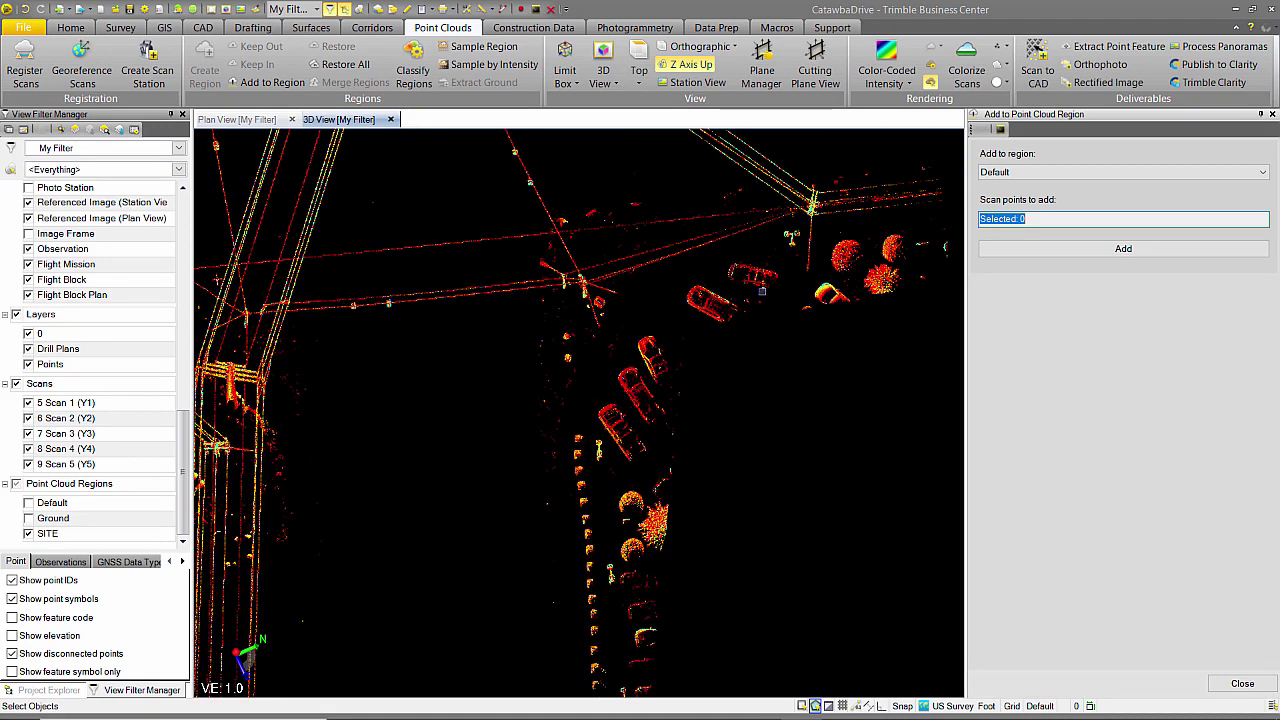
{"action": "middle_click_drag", "start_coordinate": [730, 316], "coordinate": [782, 270], "text": "shift"}
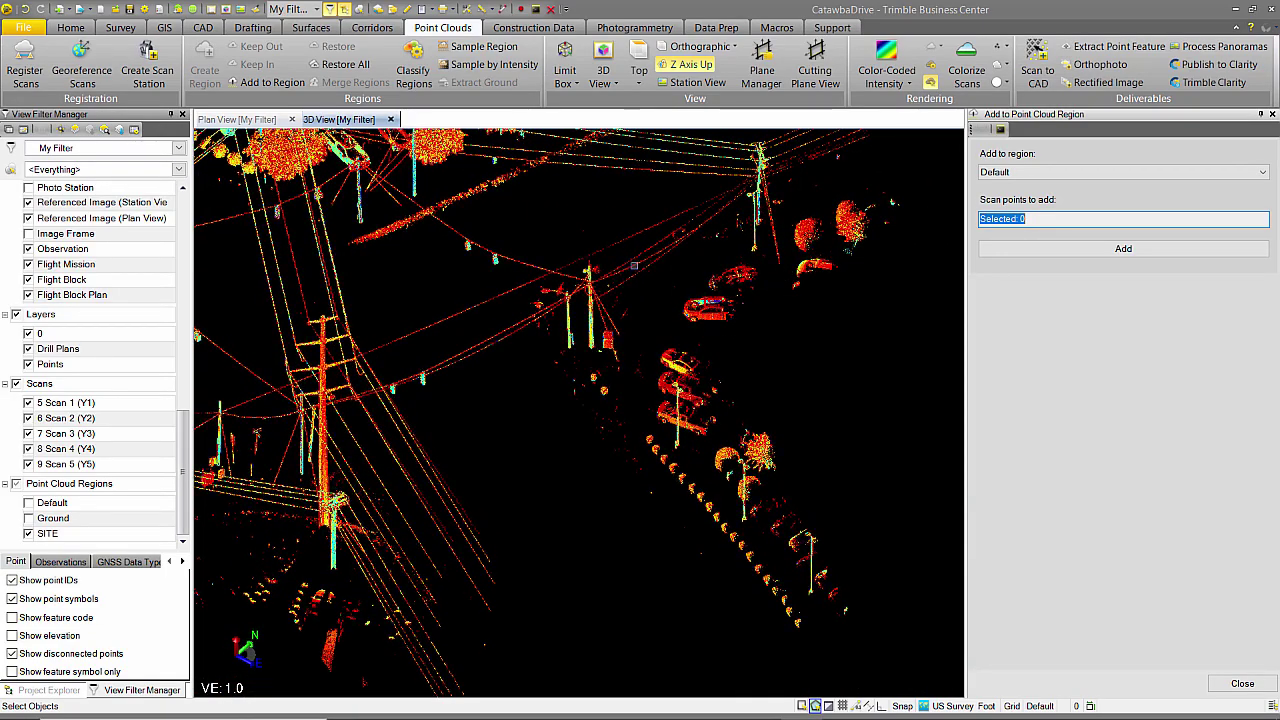
{"action": "middle_click_drag", "start_coordinate": [466, 205], "coordinate": [532, 425]}
{"action": "scroll", "coordinate": [433, 355], "scroll_direction": "up", "scroll_amount": 5}
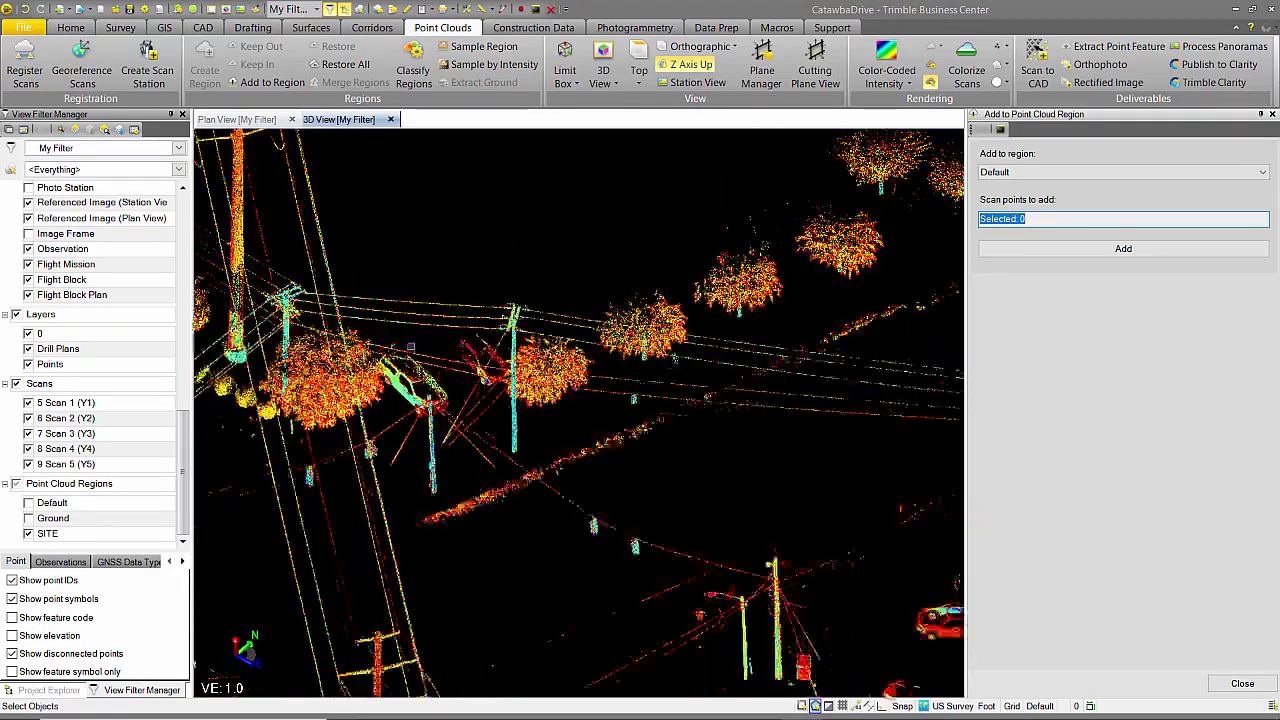
{"action": "mouse_move", "coordinate": [433, 355]}
{"action": "middle_mouse_down", "text": "shift"}
{"action": "mouse_move", "coordinate": [480, 391]}
{"action": "mouse_move", "coordinate": [395, 451]}
{"action": "mouse_move", "coordinate": [374, 423]}
{"action": "middle_mouse_up", "text": "shift"}
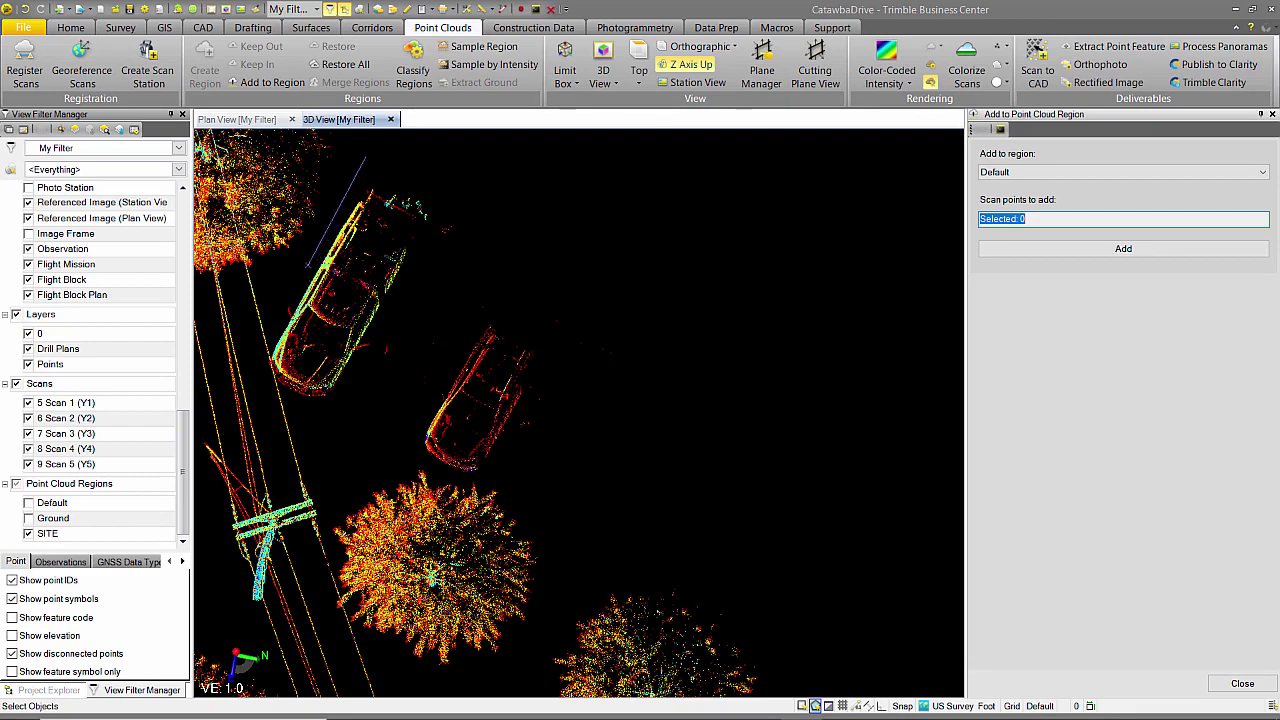
{"action": "left_click", "coordinate": [307, 266]}
{"action": "middle_click_drag", "start_coordinate": [307, 266], "coordinate": [363, 181]}
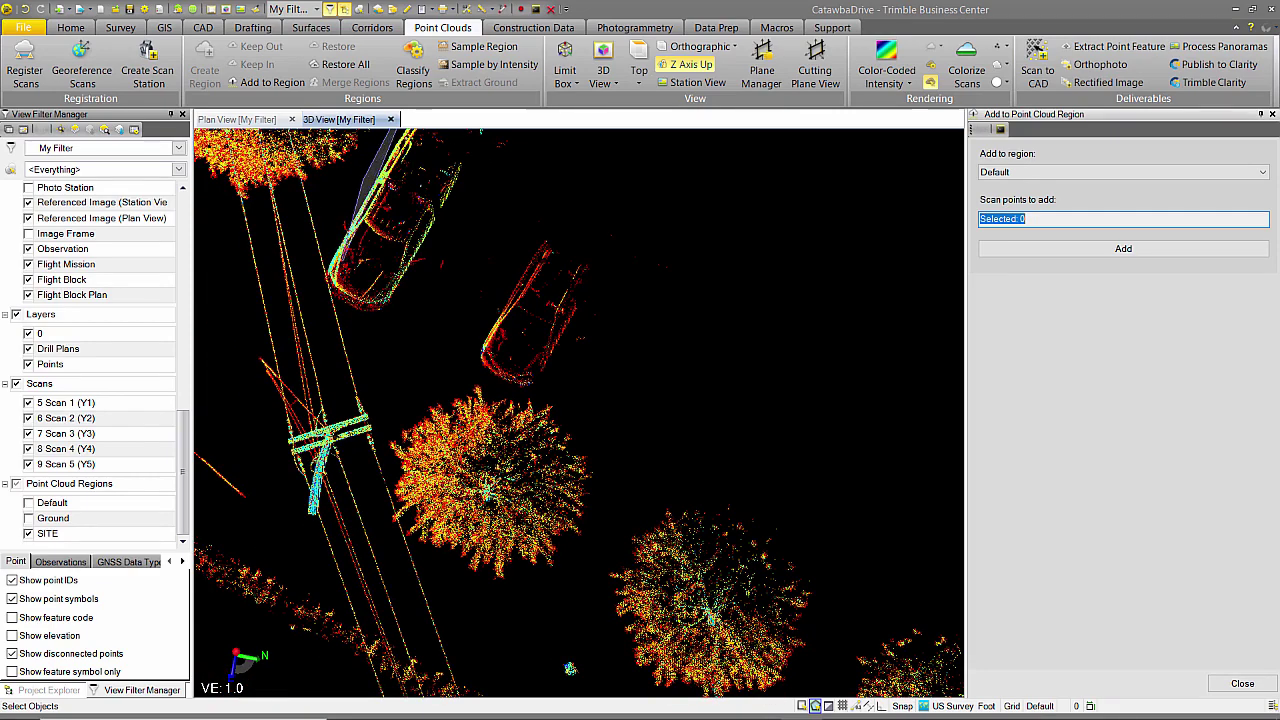
{"action": "left_click", "coordinate": [341, 265]}
{"action": "left_click", "coordinate": [392, 320]}
{"action": "left_click", "coordinate": [463, 289]}
{"action": "middle_click_drag", "start_coordinate": [551, 128], "coordinate": [475, 296]}
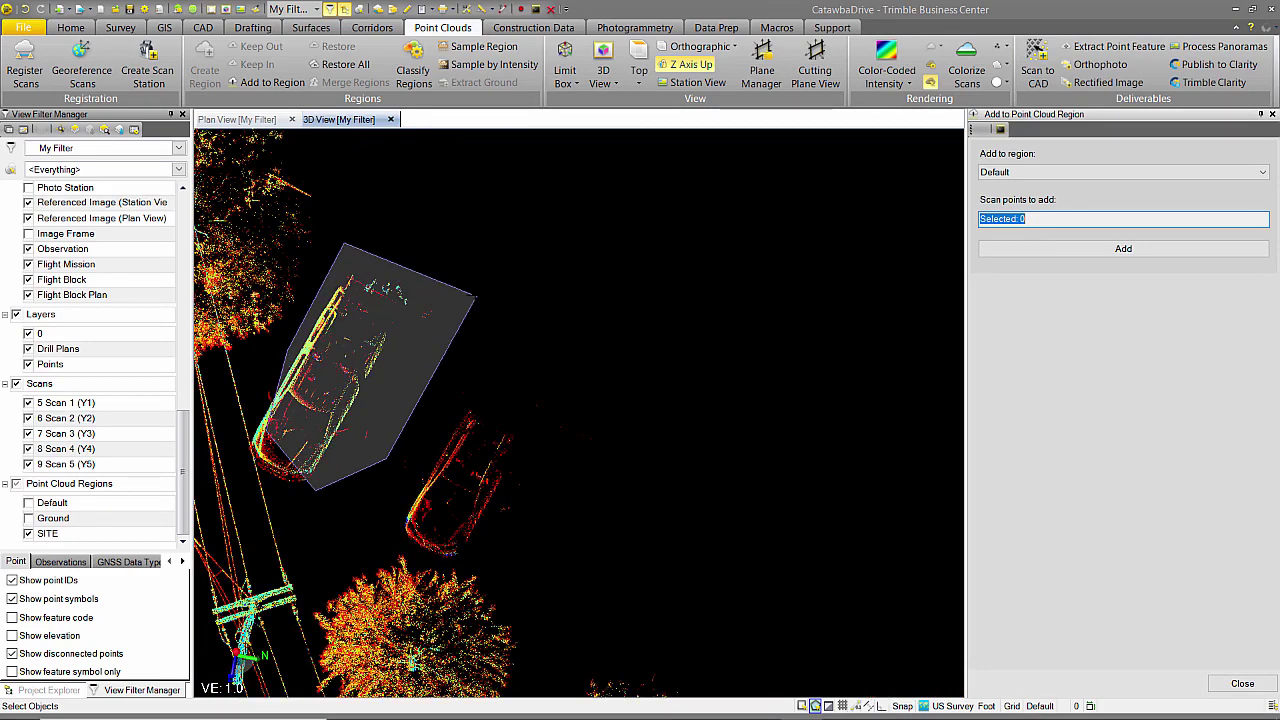
{"action": "left_click", "coordinate": [1009, 253]}
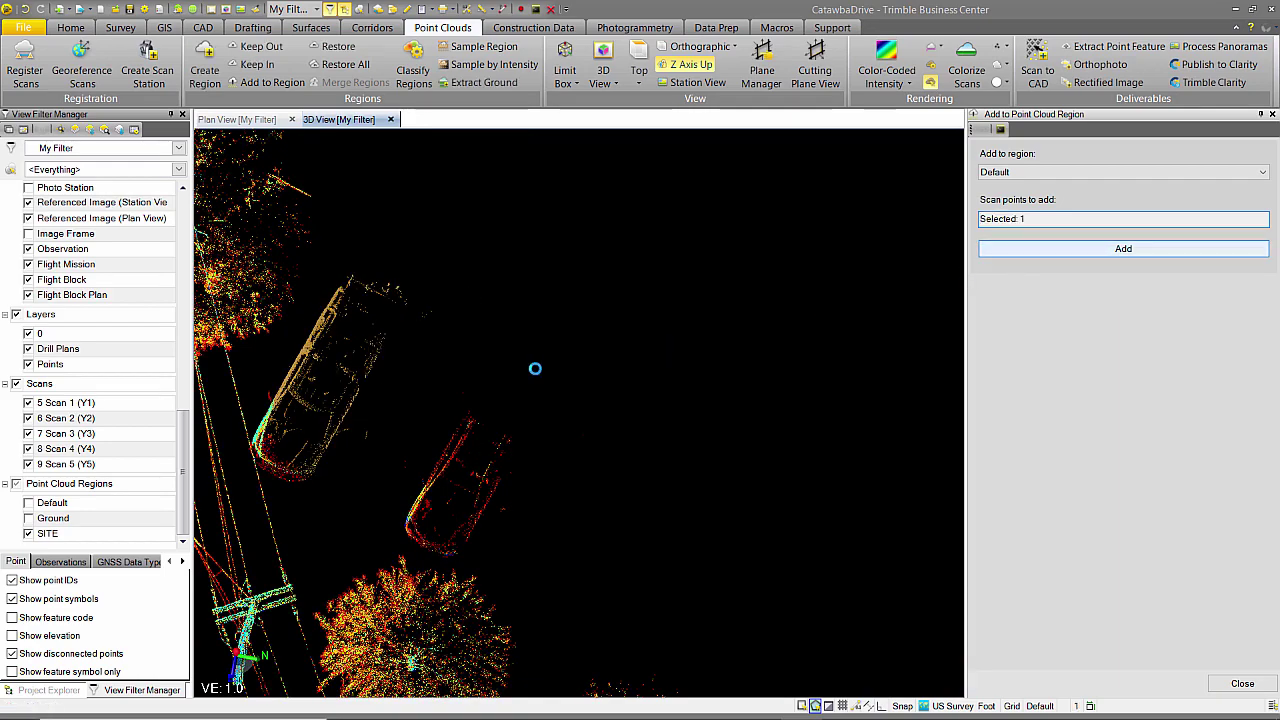
Outline the leftover curved end of the larger car near the large tree and add it to the Default region.
{"action": "right_click_drag", "start_coordinate": [534, 374], "coordinate": [403, 377]}
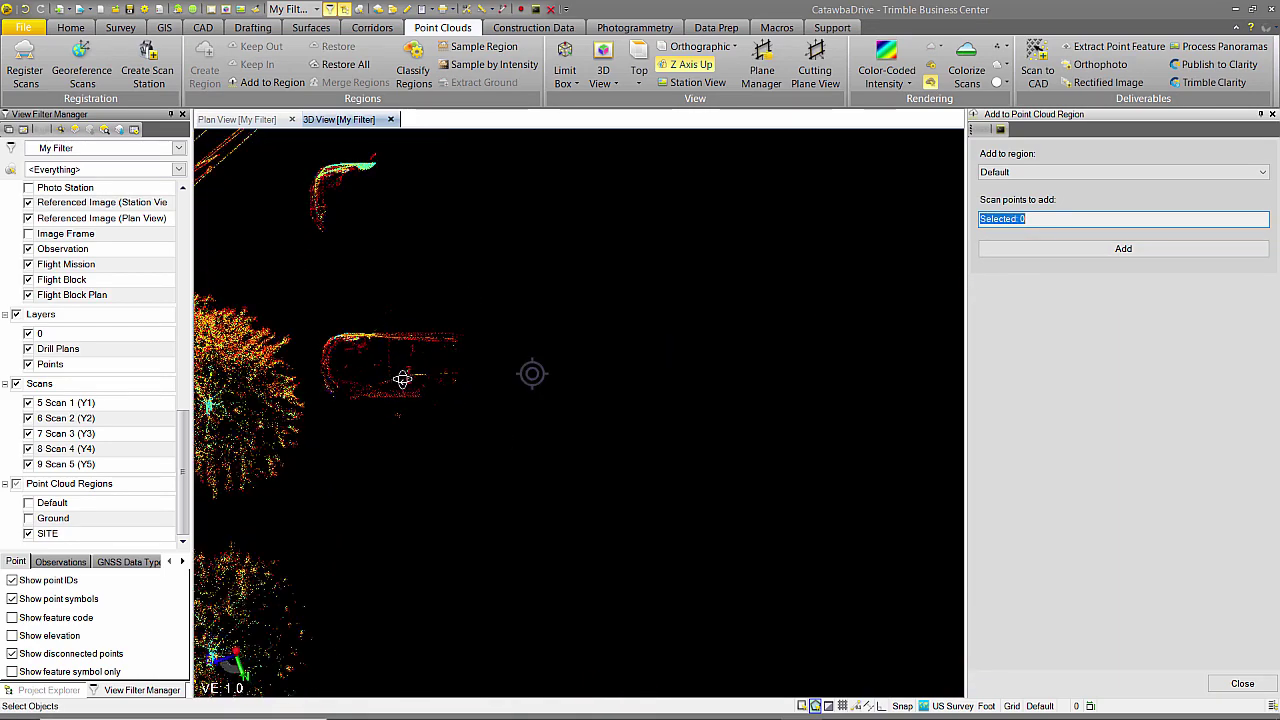
{"action": "middle_click_drag", "start_coordinate": [407, 252], "coordinate": [431, 465]}
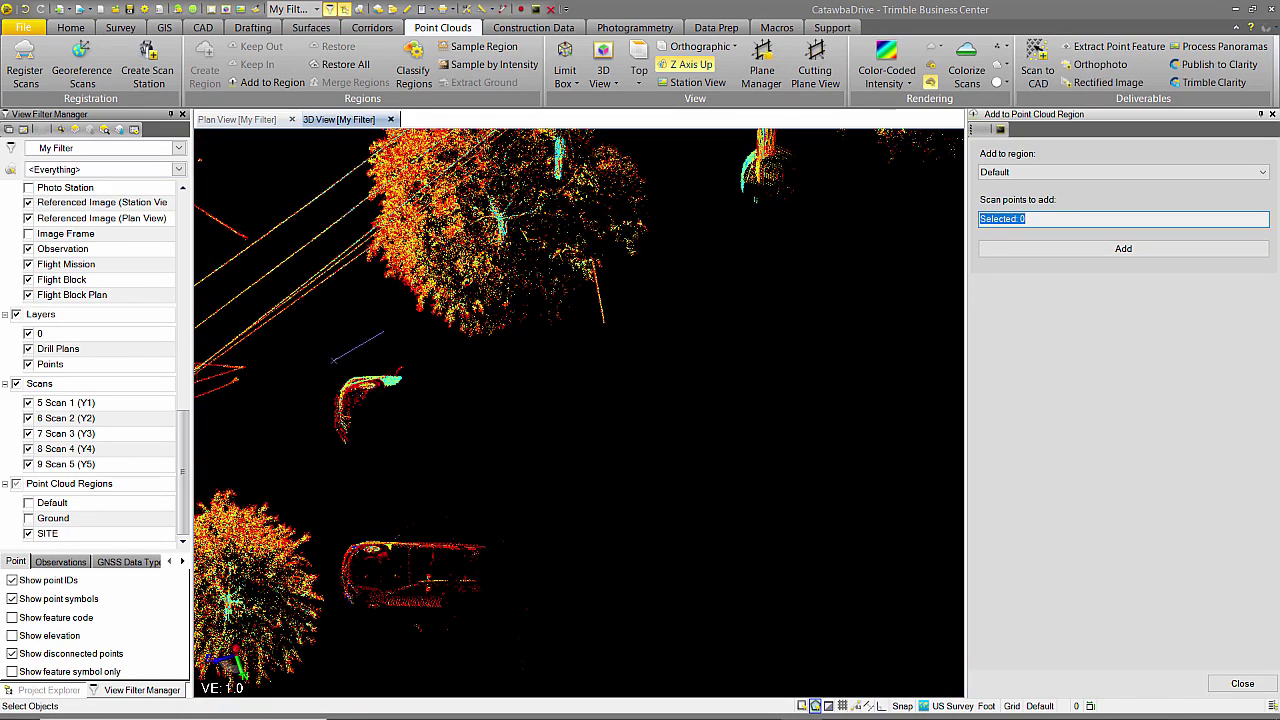
{"action": "left_click", "coordinate": [303, 379]}
{"action": "left_click", "coordinate": [330, 471]}
{"action": "left_click", "coordinate": [428, 487]}
{"action": "left_click", "coordinate": [460, 424]}
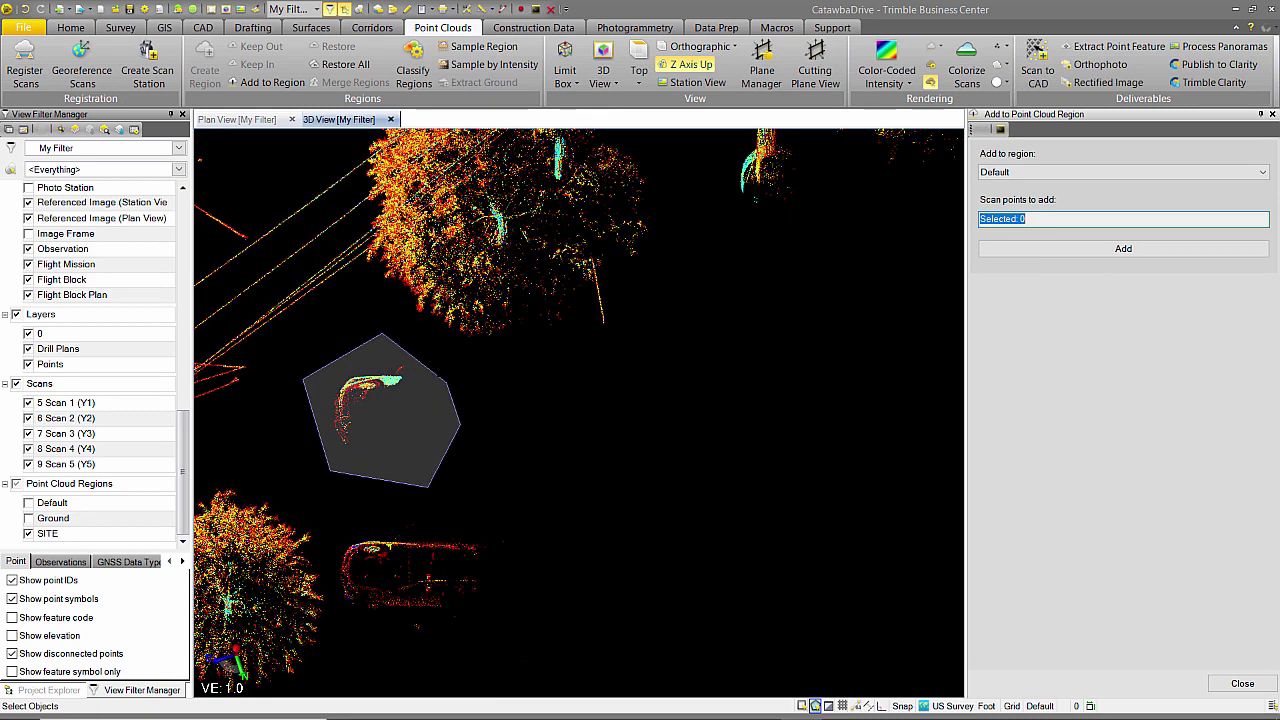
{"action": "double_click", "coordinate": [436, 365]}
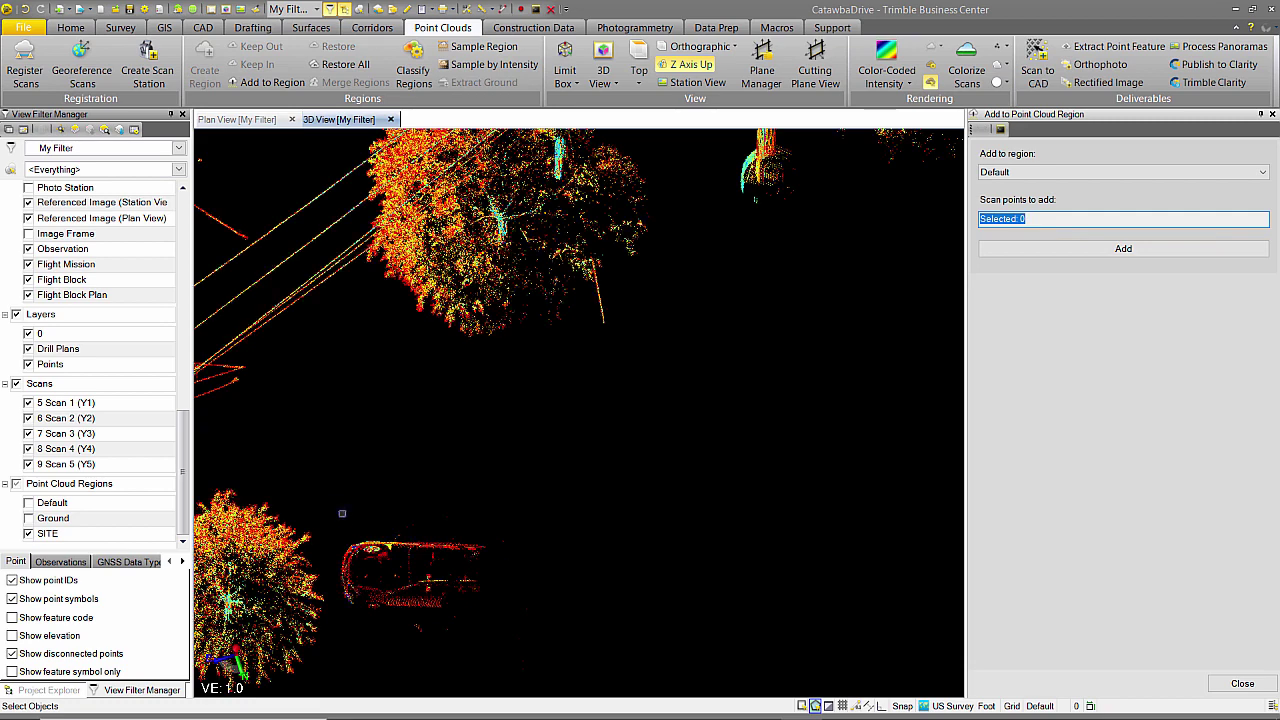
Outline the second, smaller car beside the neighbouring tree and add it to the Default region.
{"action": "left_click", "coordinate": [342, 650]}
{"action": "left_click", "coordinate": [519, 686]}
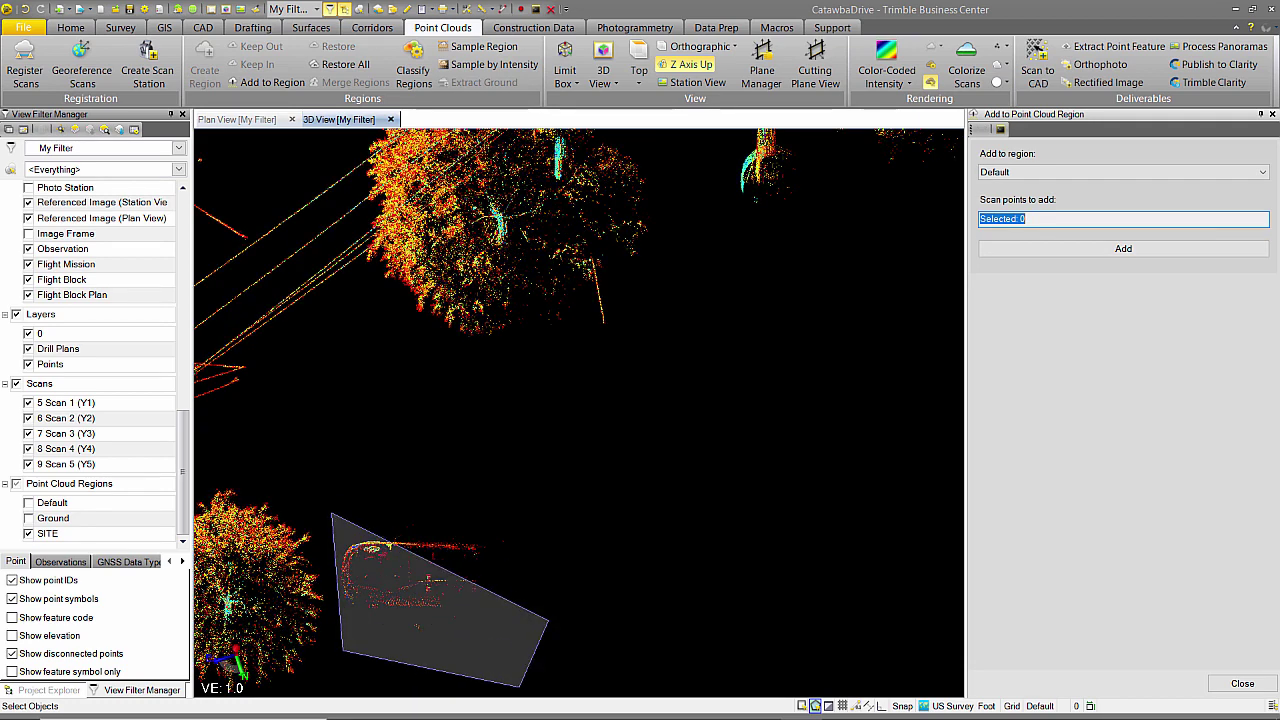
{"action": "left_click", "coordinate": [542, 588]}
{"action": "left_click", "coordinate": [521, 517]}
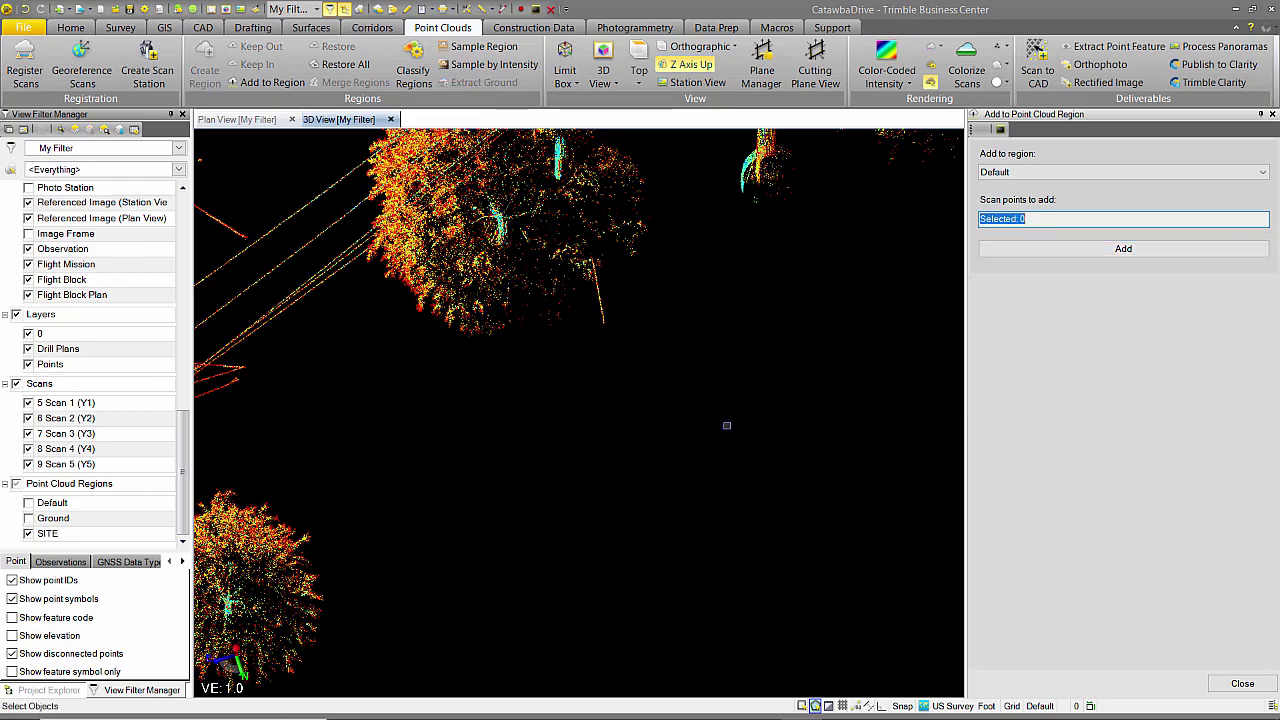
Finish adding points to the region, then show the Ground region and hide SITE in the view filter.
{"action": "mouse_move", "coordinate": [714, 465]}
{"action": "middle_mouse_down"}
{"action": "mouse_move", "coordinate": [749, 483]}
{"action": "mouse_move", "coordinate": [800, 434]}
{"action": "mouse_move", "coordinate": [694, 423]}
{"action": "mouse_move", "coordinate": [540, 537]}
{"action": "mouse_move", "coordinate": [569, 474]}
{"action": "middle_mouse_up"}
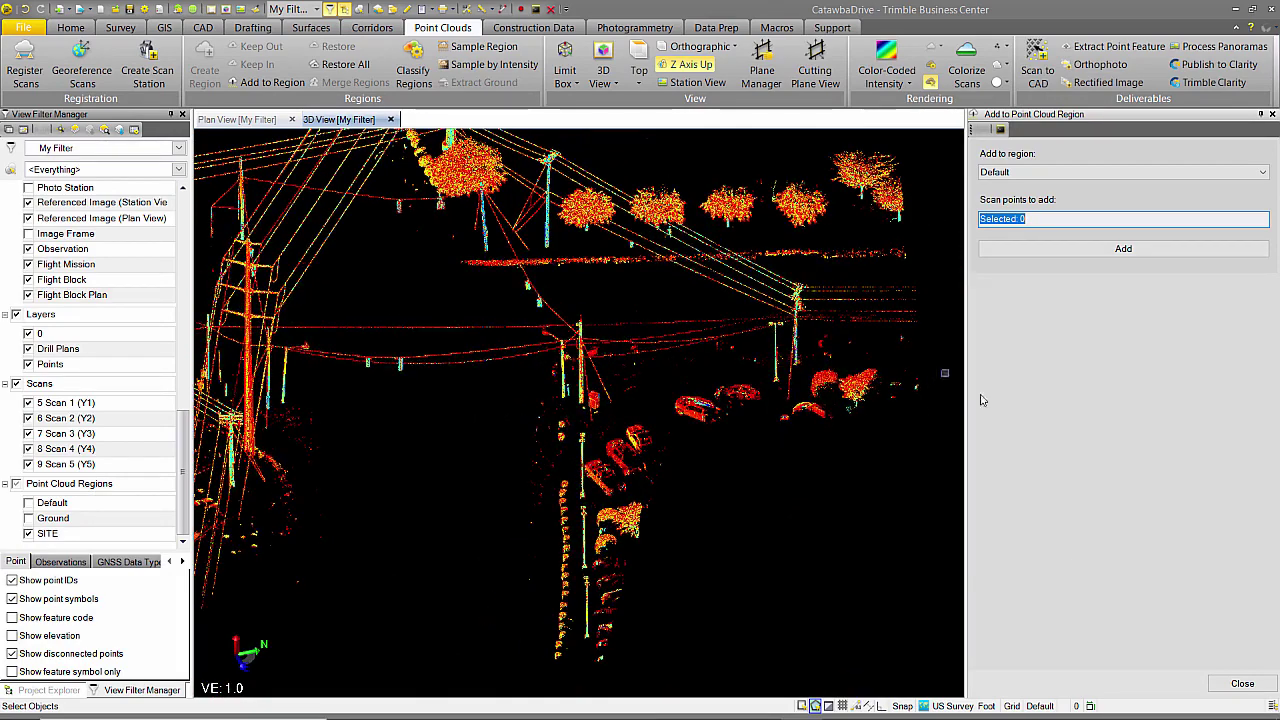
{"action": "left_click", "coordinate": [1242, 684]}
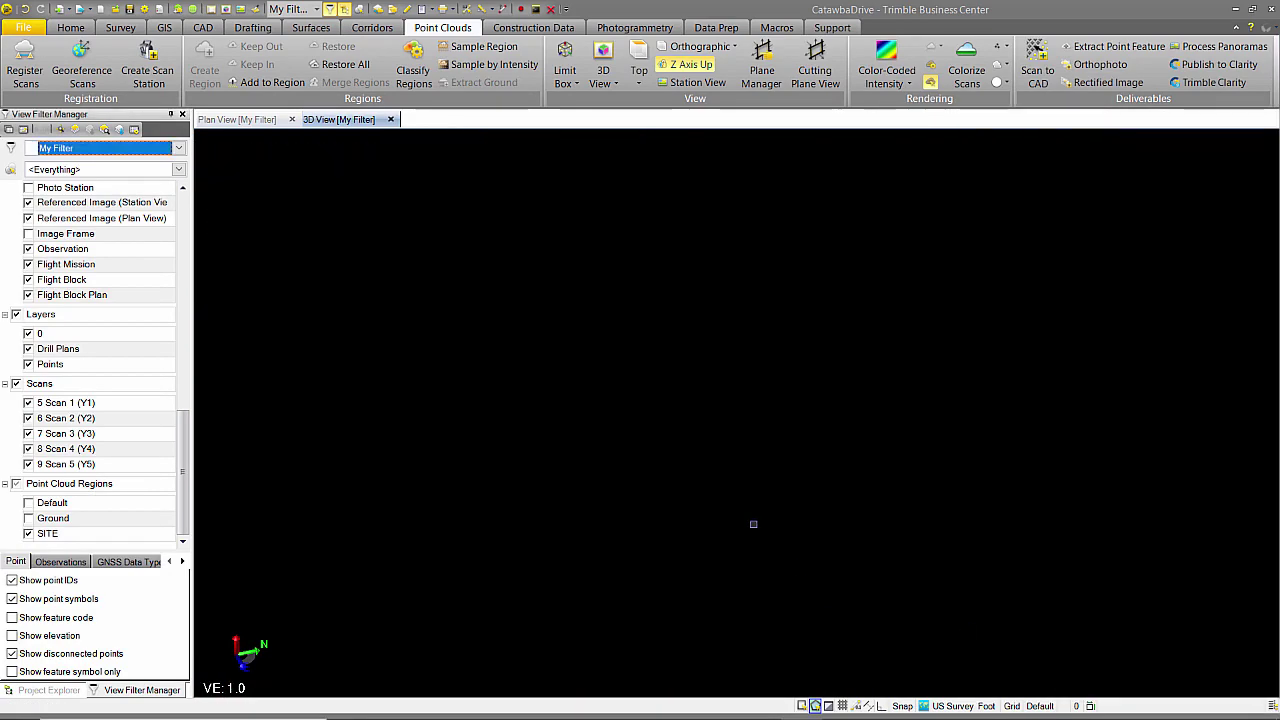
{"action": "left_click", "coordinate": [29, 518]}
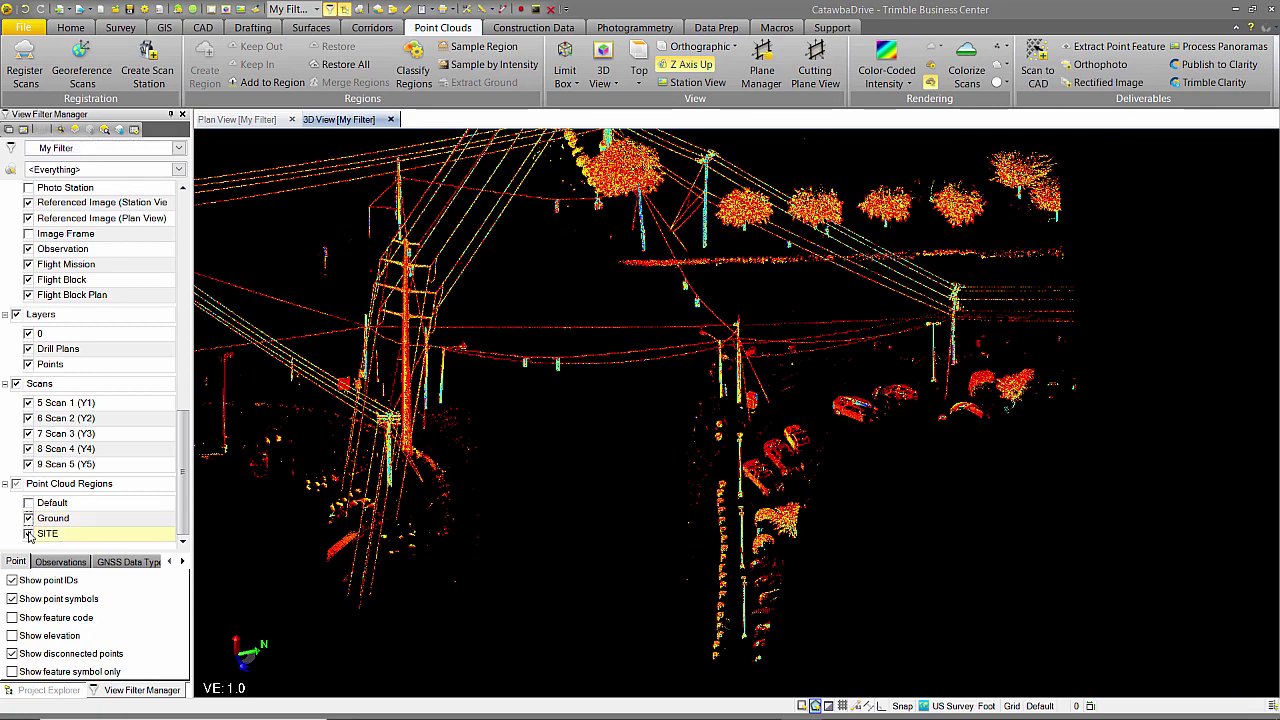
{"action": "left_click", "coordinate": [29, 533]}
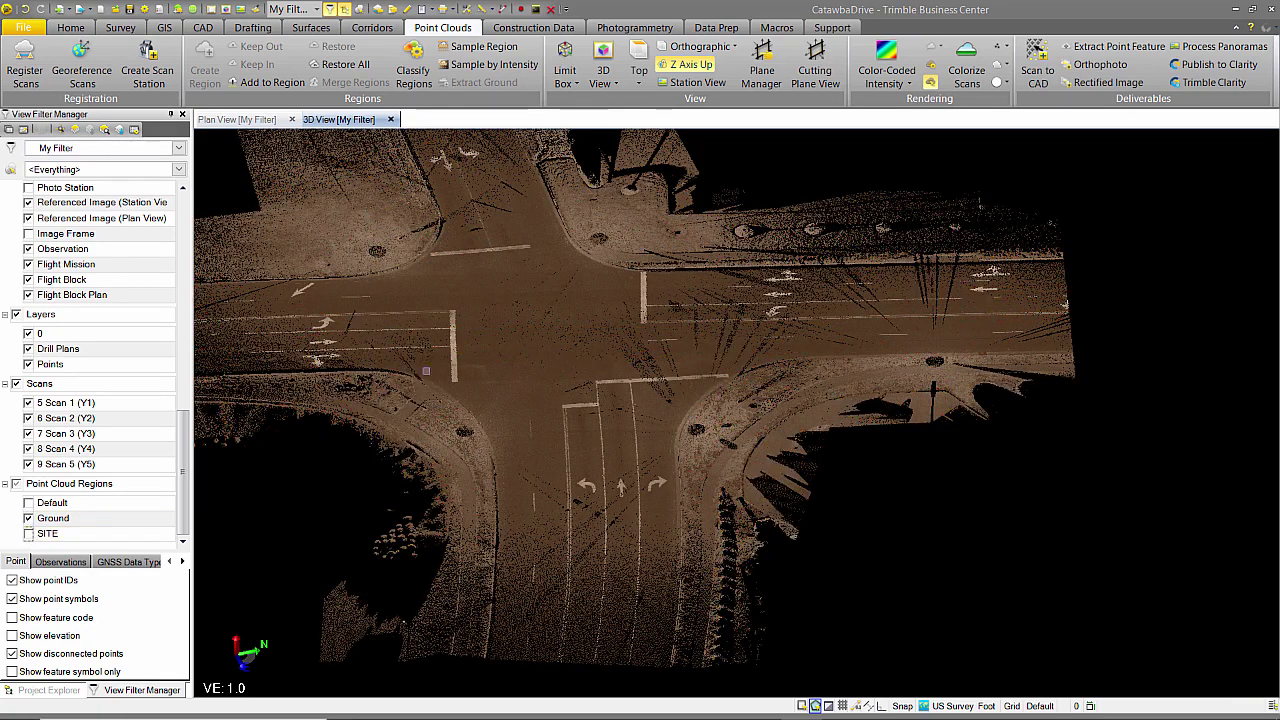
Inspect the Ground region's pavement and lane markings around the intersection in color-coded intensity.
{"action": "left_click", "coordinate": [516, 374]}
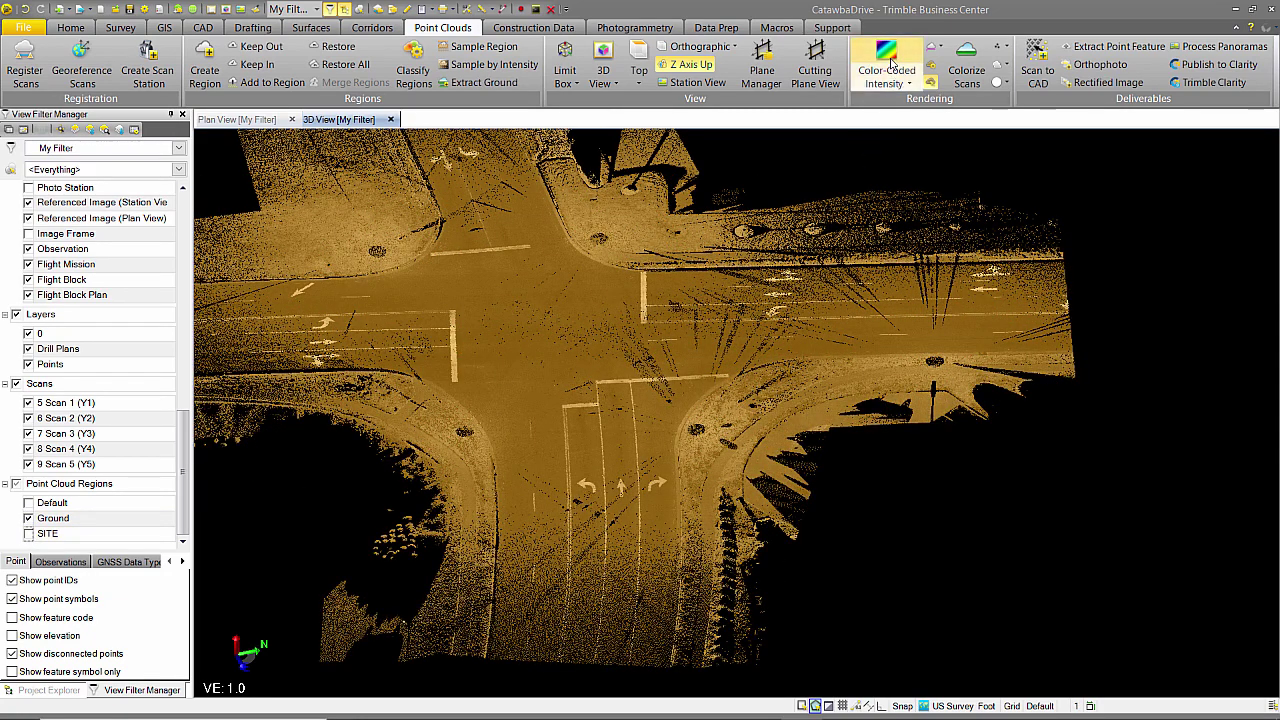
{"action": "middle_click_drag", "start_coordinate": [560, 463], "coordinate": [990, 360]}
{"action": "mouse_move", "coordinate": [559, 512]}
{"action": "middle_mouse_down"}
{"action": "mouse_move", "coordinate": [543, 477]}
{"action": "mouse_move", "coordinate": [561, 497]}
{"action": "middle_mouse_up"}
{"action": "middle_click_drag", "start_coordinate": [765, 539], "coordinate": [772, 476]}
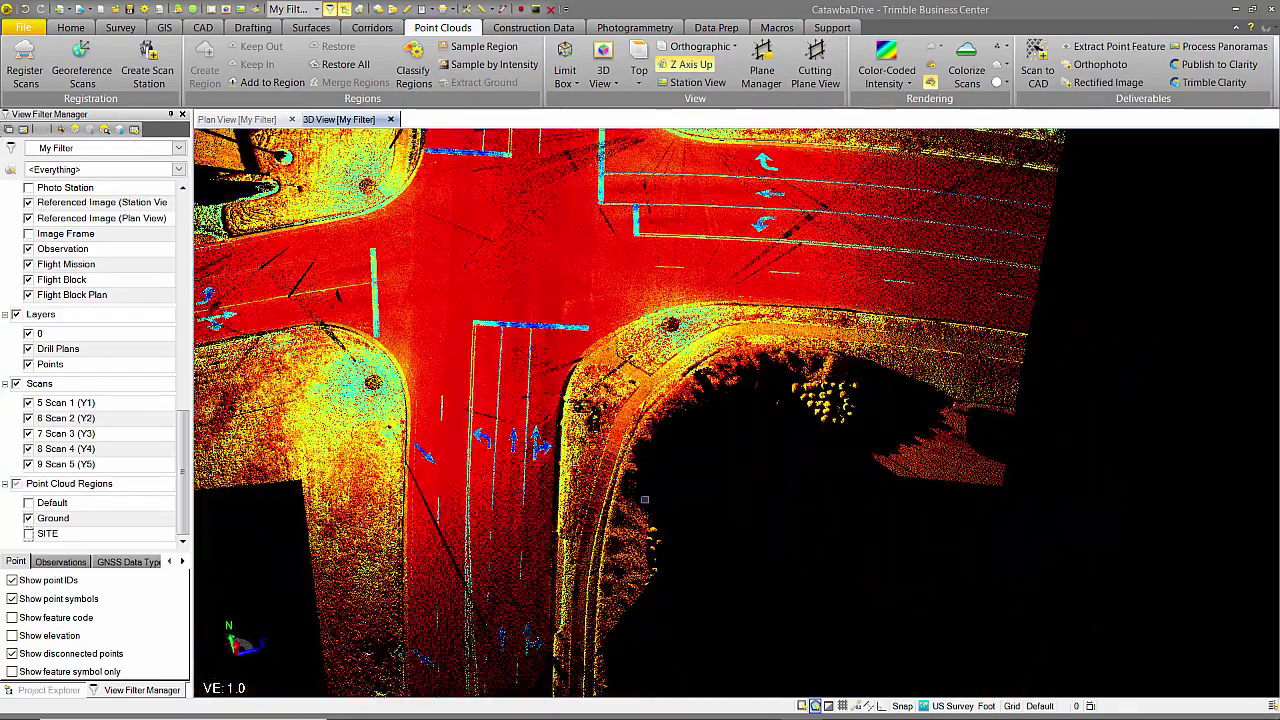
Outline the stray points beside the curved road edge at the intersection's southeast corner and add them to the Default region.
{"action": "left_click", "coordinate": [643, 616]}
{"action": "left_click", "coordinate": [687, 616]}
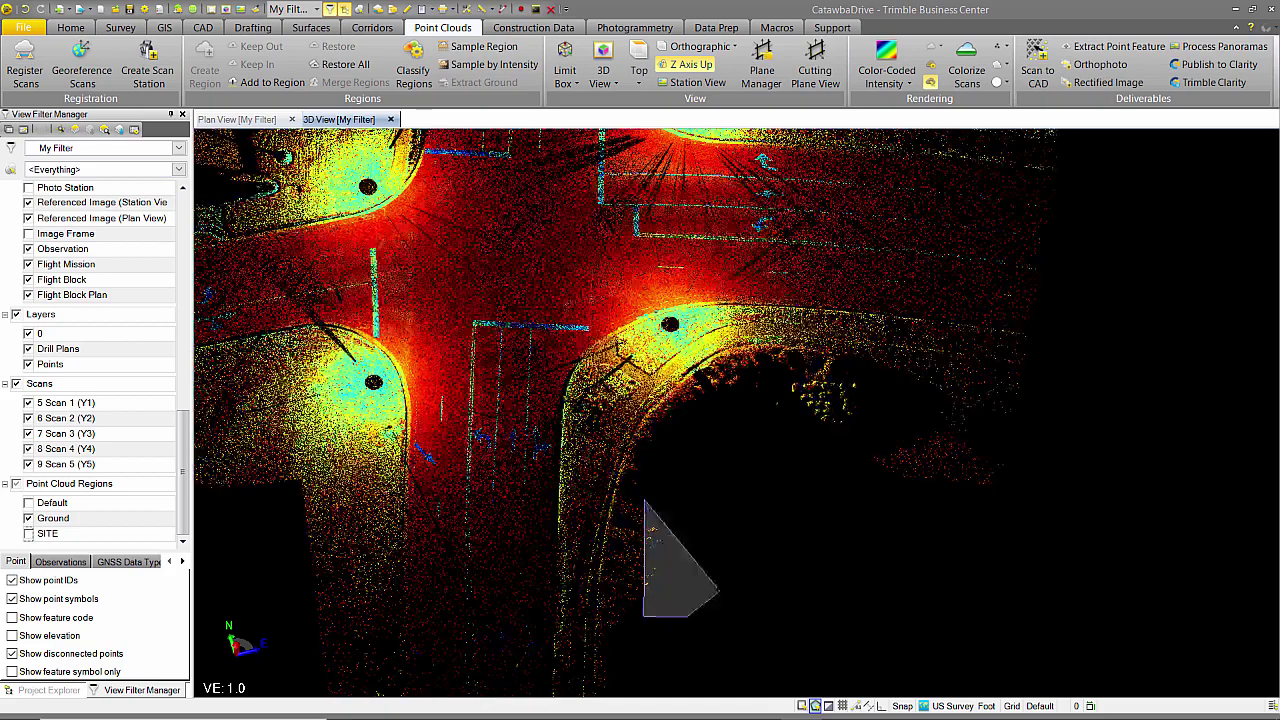
{"action": "left_click", "coordinate": [709, 573]}
{"action": "double_click", "coordinate": [666, 493]}
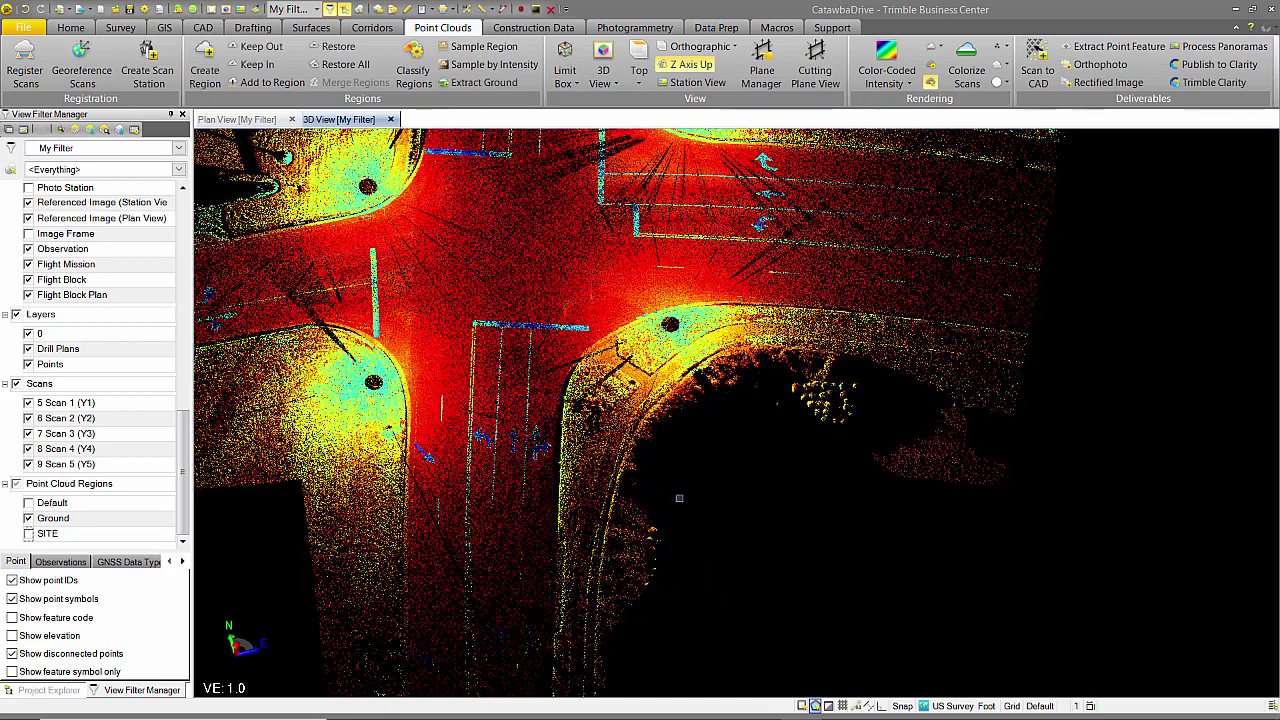
{"action": "left_click", "coordinate": [268, 84]}
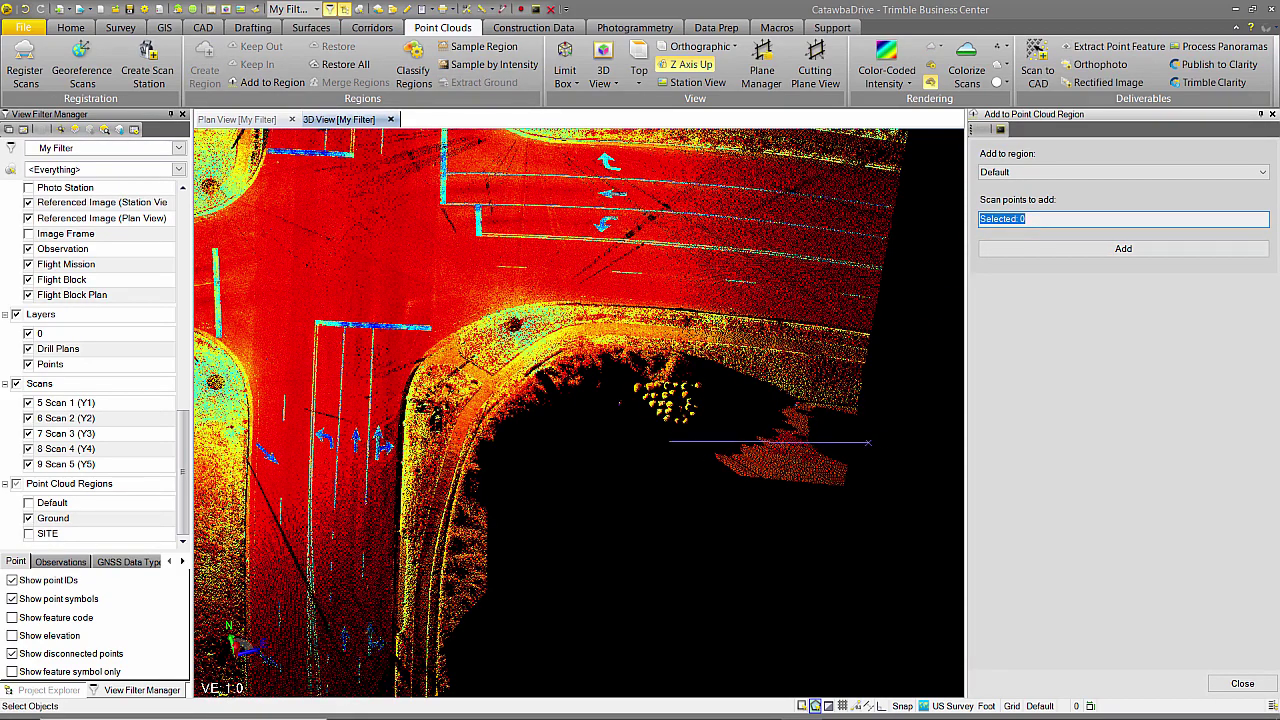
Outline the isolated patch of points beyond the east road's southern edge and add it to the Default region.
{"action": "left_click", "coordinate": [883, 443]}
{"action": "left_click", "coordinate": [865, 495]}
{"action": "left_click", "coordinate": [742, 535]}
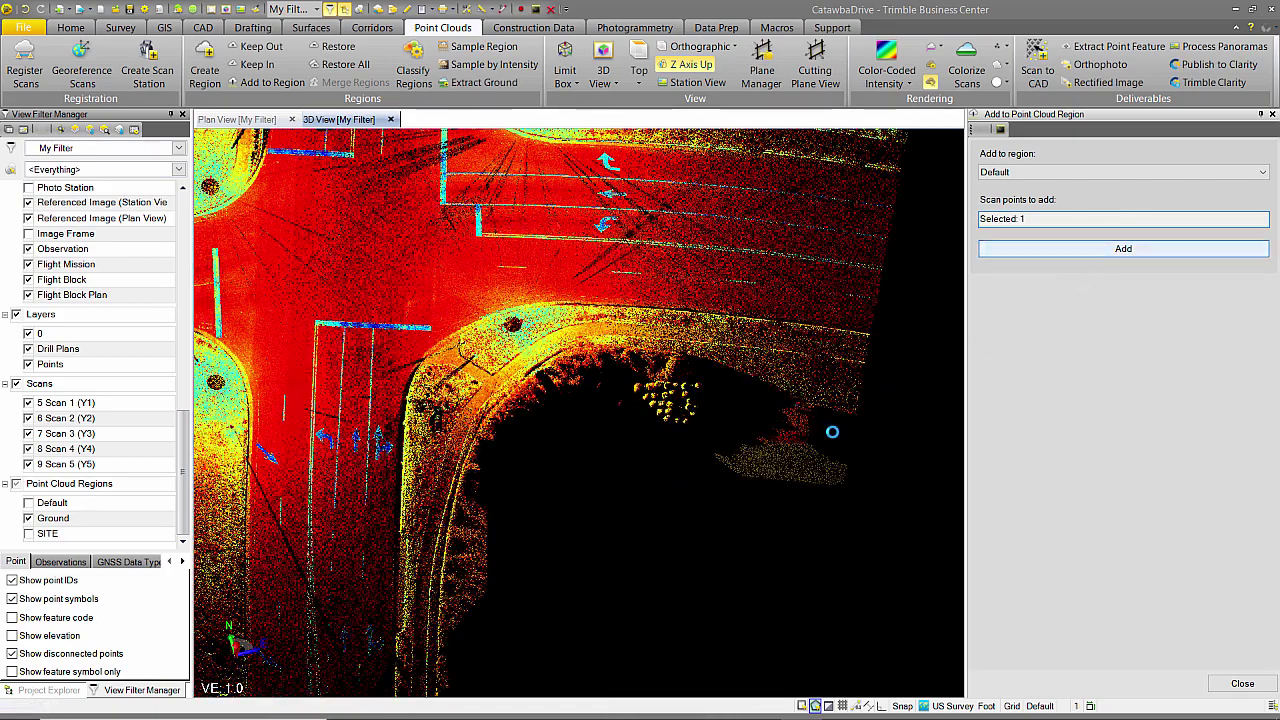
Inspect the cleaned Ground region across the intersection, including the point density and shadow gaps behind the northeast corner's curb and sidewalk.
{"action": "scroll", "coordinate": [688, 395], "scroll_direction": "down", "scroll_amount": 5}
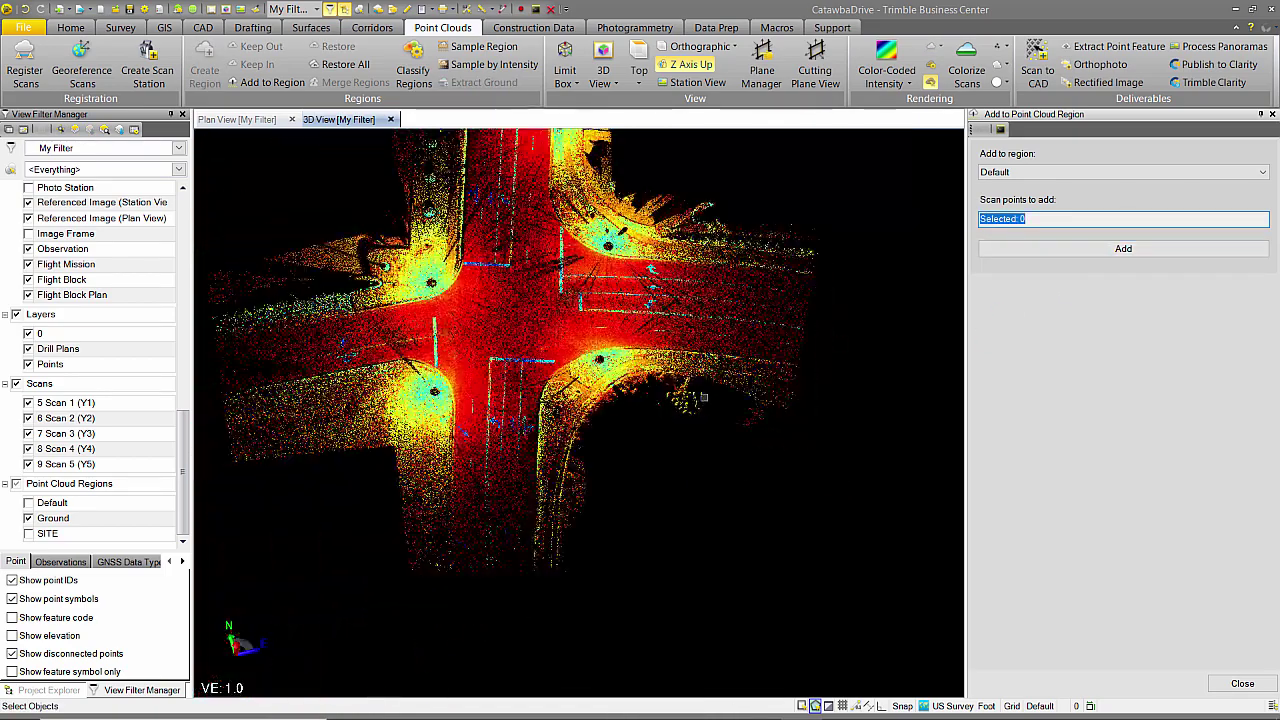
{"action": "middle_click_drag", "start_coordinate": [570, 440], "coordinate": [579, 341]}
{"action": "scroll", "coordinate": [578, 421], "scroll_direction": "up", "scroll_amount": 8}
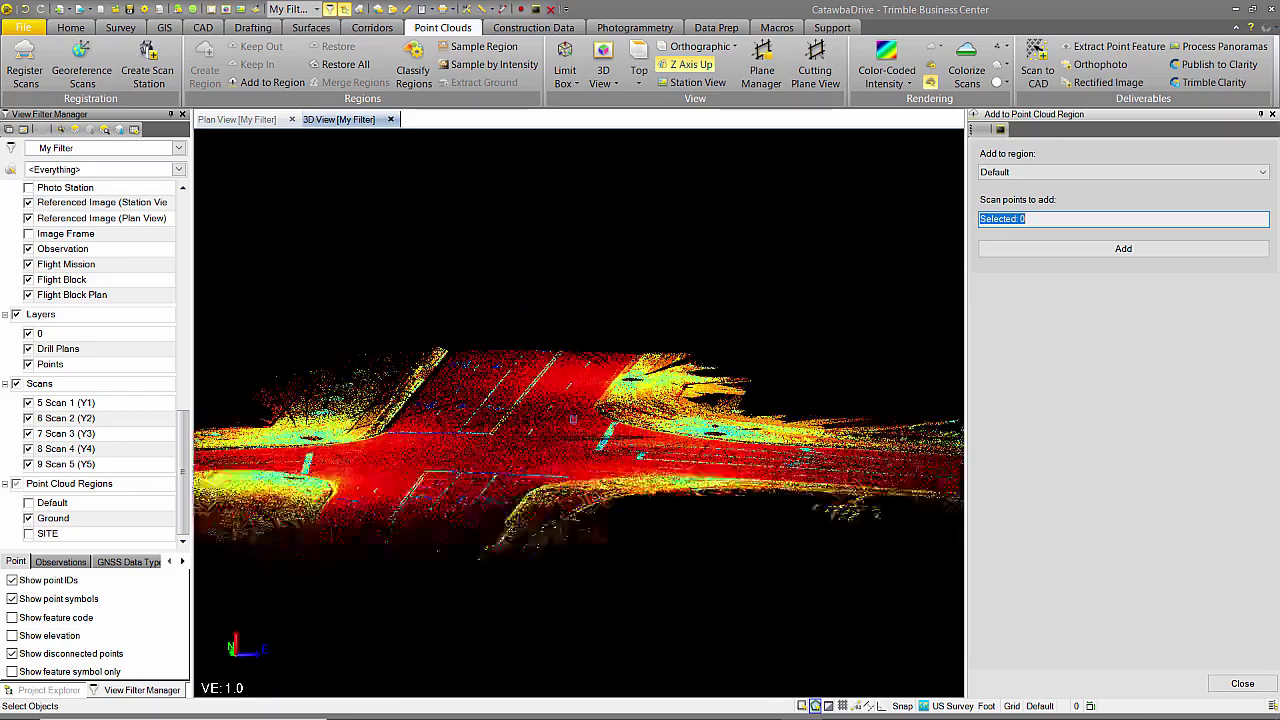
{"action": "middle_click_drag", "start_coordinate": [596, 433], "coordinate": [583, 463]}
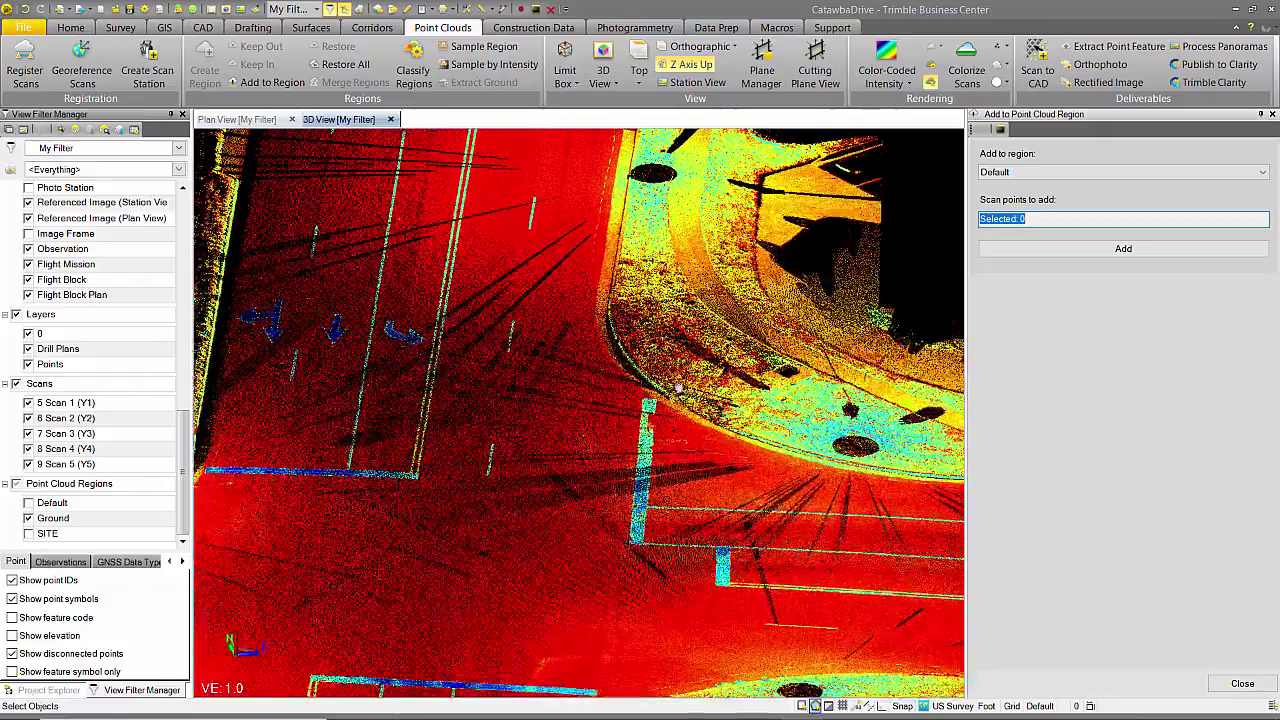
{"action": "middle_click_drag", "start_coordinate": [846, 410], "coordinate": [601, 483]}
{"action": "scroll", "coordinate": [760, 438], "scroll_direction": "up", "scroll_amount": 10}
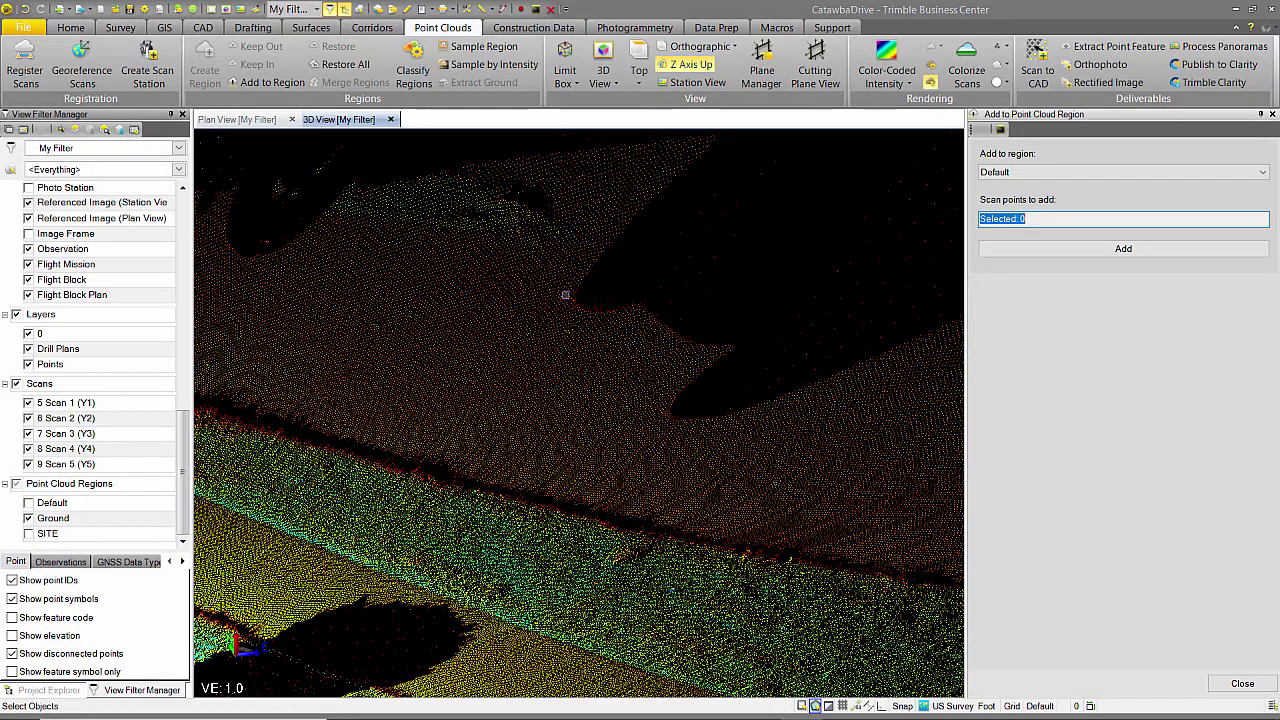
{"action": "right_click_drag", "start_coordinate": [598, 334], "coordinate": [537, 329]}
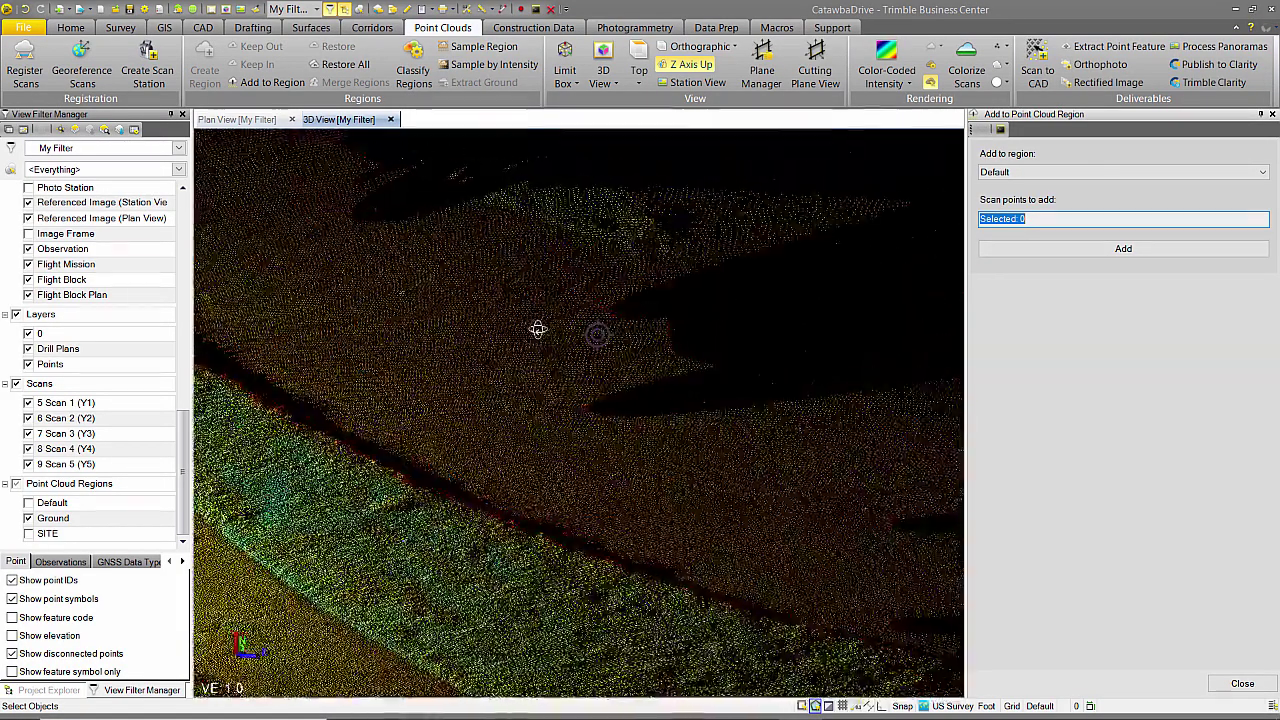
{"action": "scroll", "coordinate": [570, 412], "scroll_direction": "up", "scroll_amount": 4}
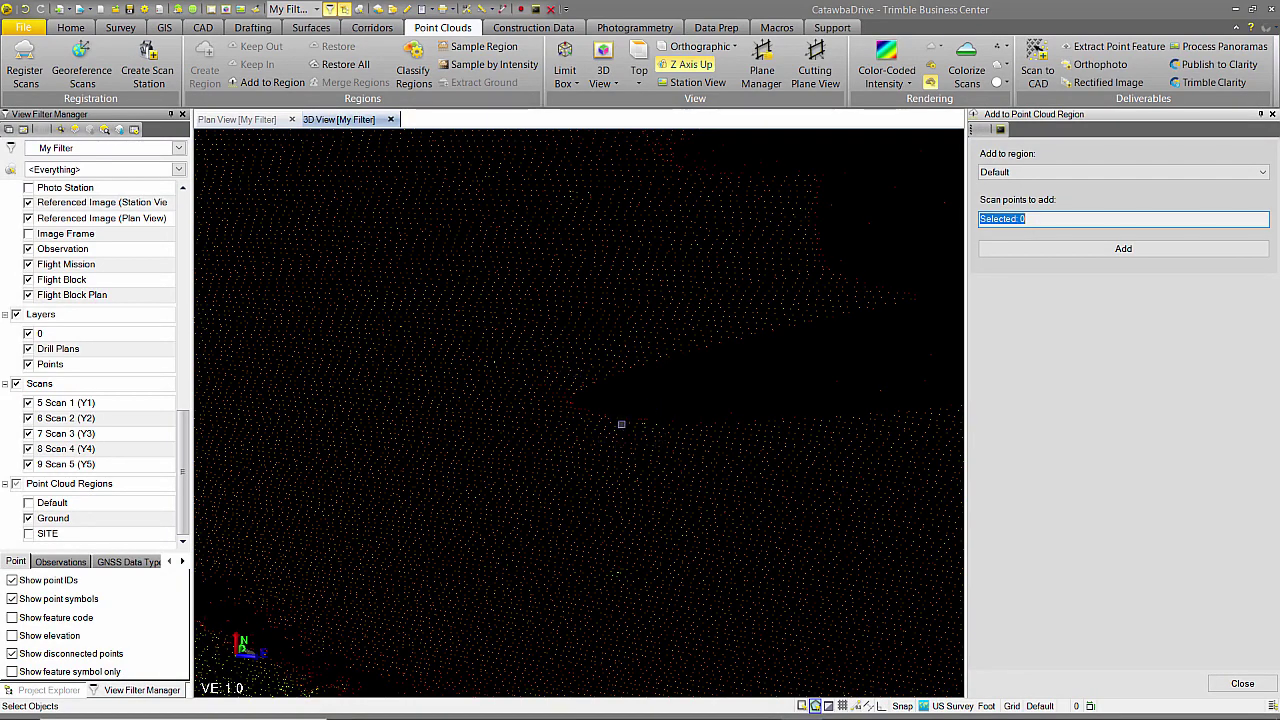
{"action": "right_click_drag", "start_coordinate": [618, 426], "coordinate": [536, 484]}
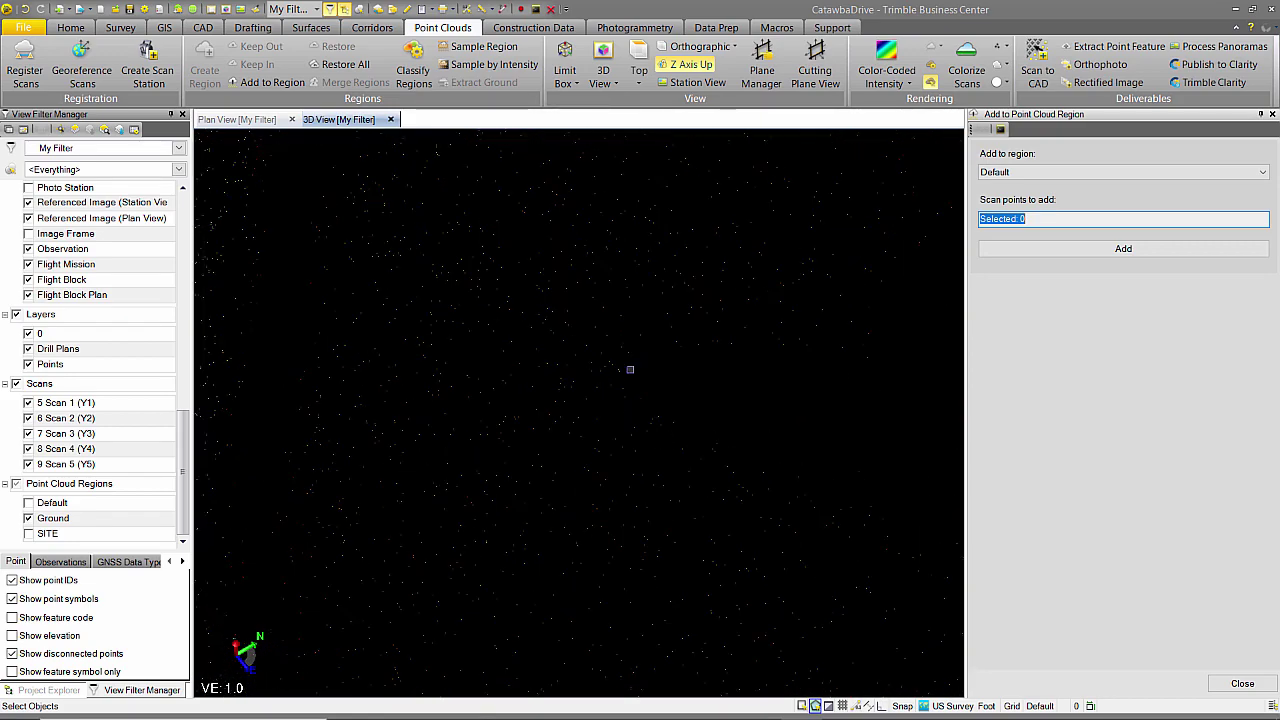
{"action": "scroll", "coordinate": [630, 369], "scroll_direction": "up", "scroll_amount": 5}
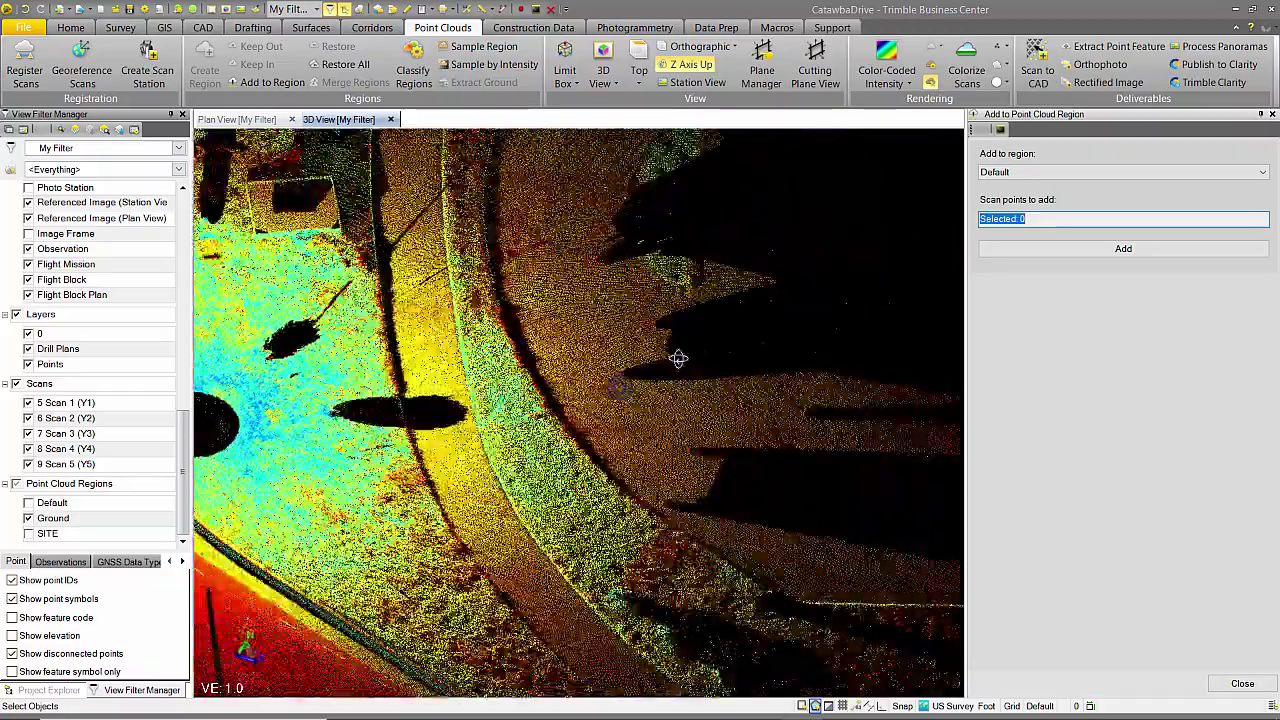
{"action": "right_click_drag", "start_coordinate": [678, 358], "coordinate": [695, 348]}
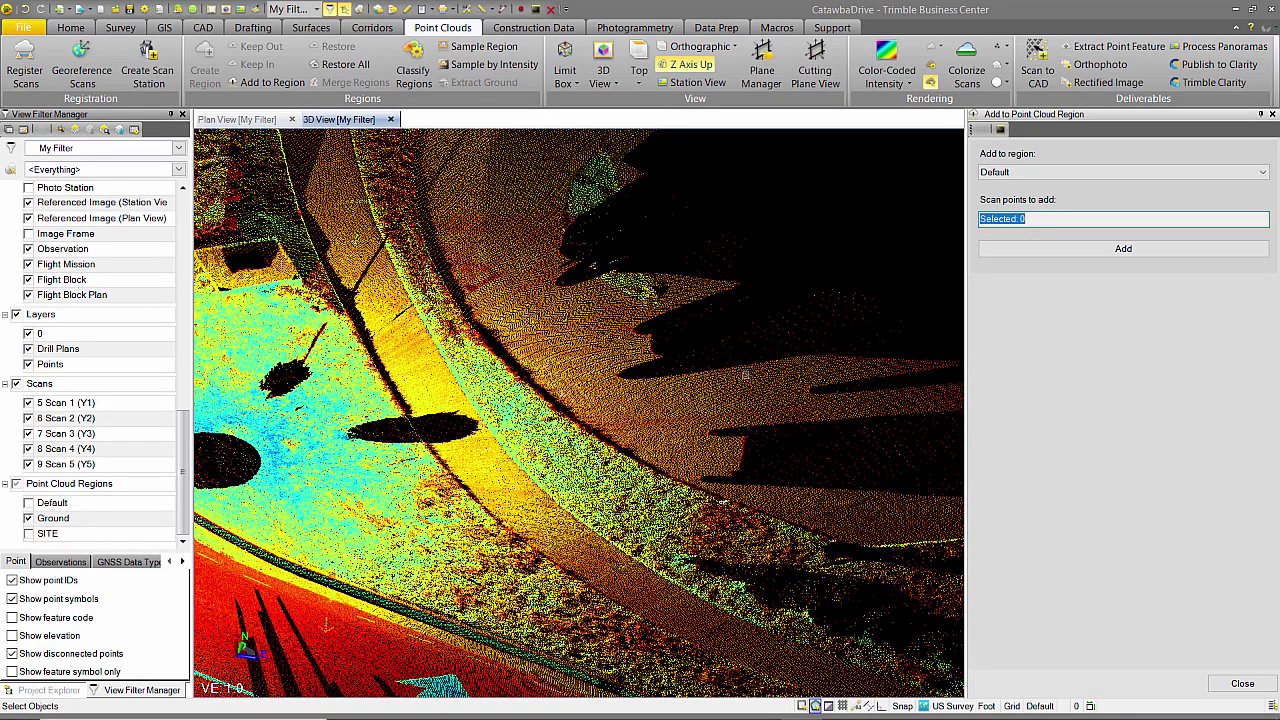
{"action": "scroll", "coordinate": [744, 373], "scroll_direction": "down", "scroll_amount": 10}
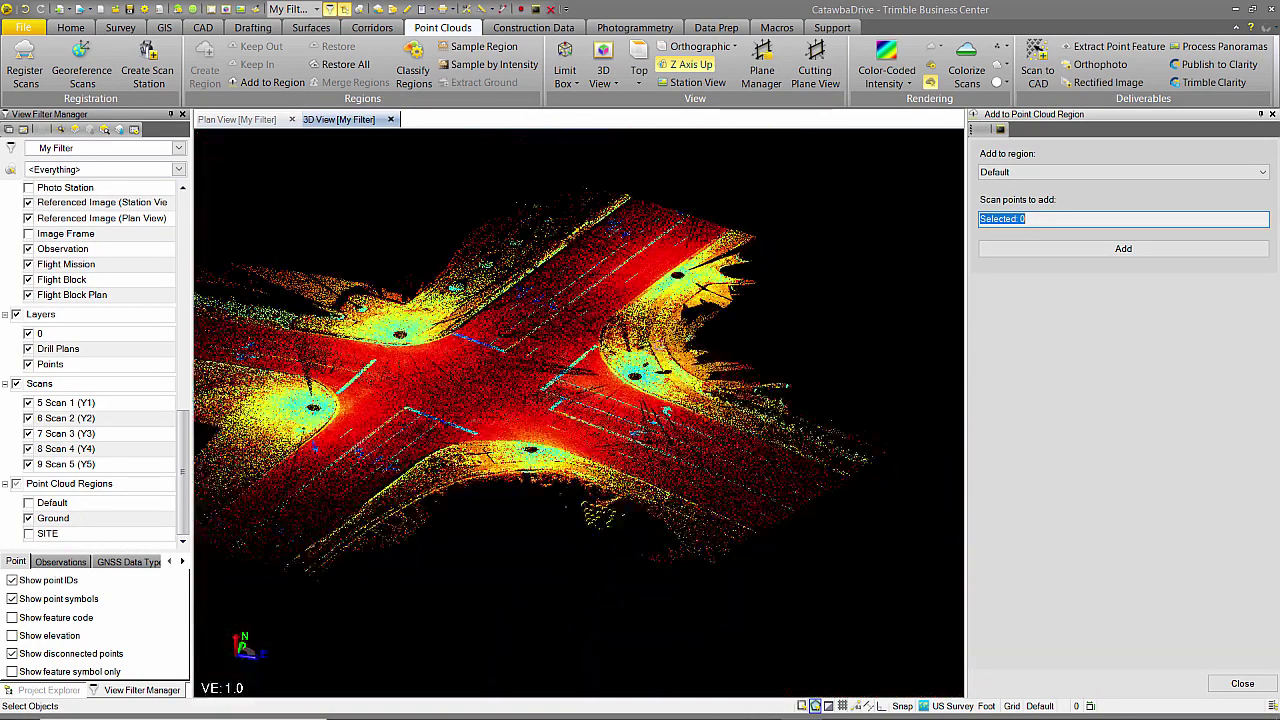
{"action": "scroll", "coordinate": [540, 370], "scroll_direction": "down", "scroll_amount": 4}
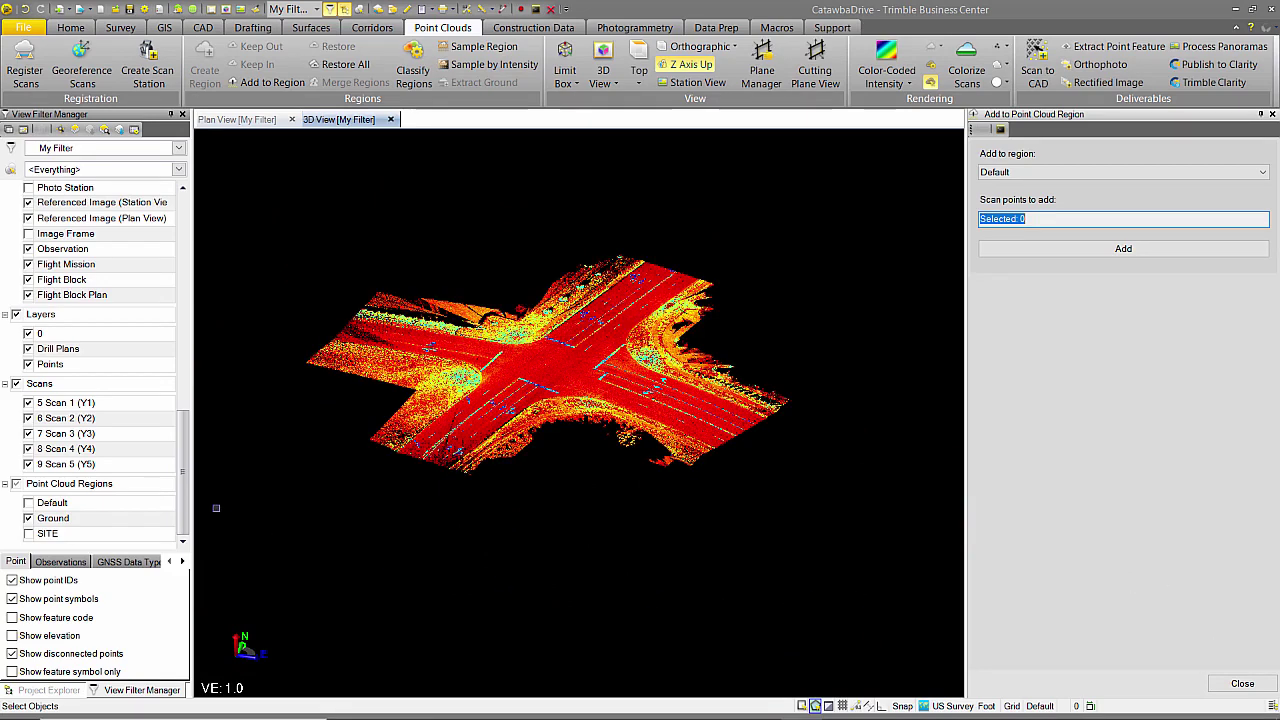
Show the SITE region alongside Ground, finish adding points to the region, and review both regions in 3D.
{"action": "left_click", "coordinate": [28, 533]}
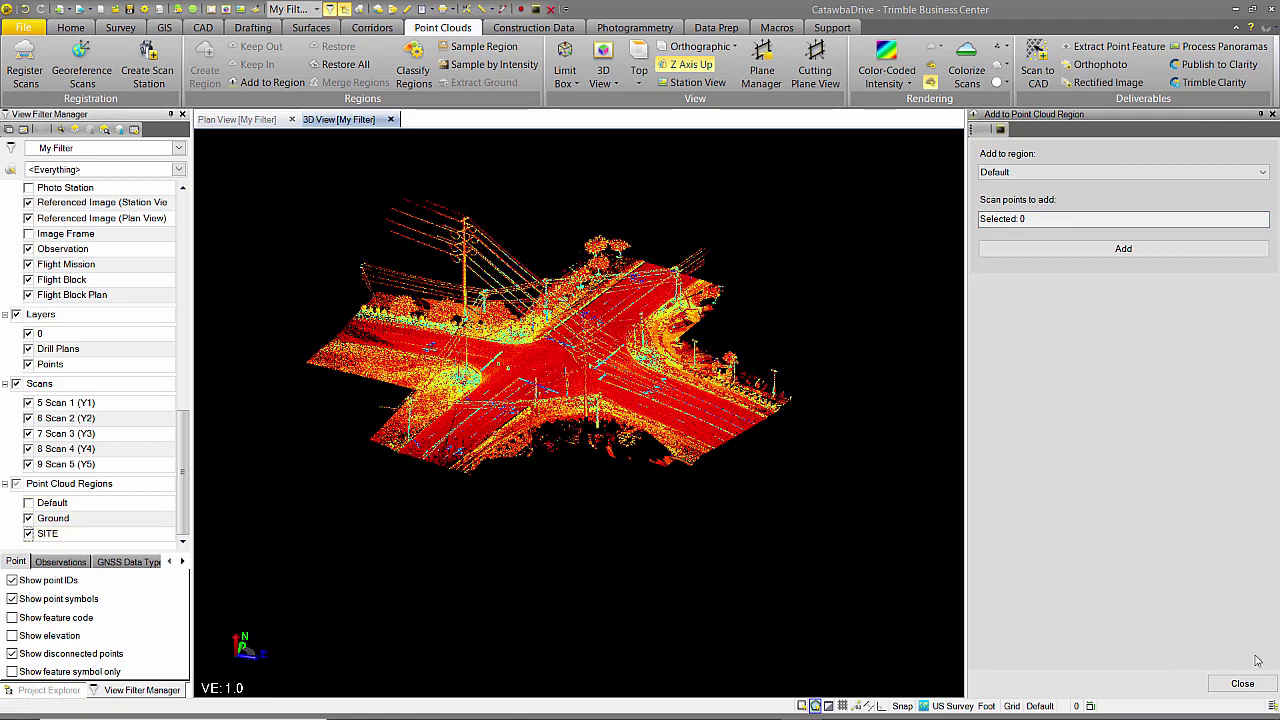
{"action": "left_click", "coordinate": [1238, 691]}
{"action": "mouse_move", "coordinate": [838, 478]}
{"action": "right_mouse_down"}
{"action": "mouse_move", "coordinate": [671, 440]}
{"action": "mouse_move", "coordinate": [672, 458]}
{"action": "right_mouse_up"}
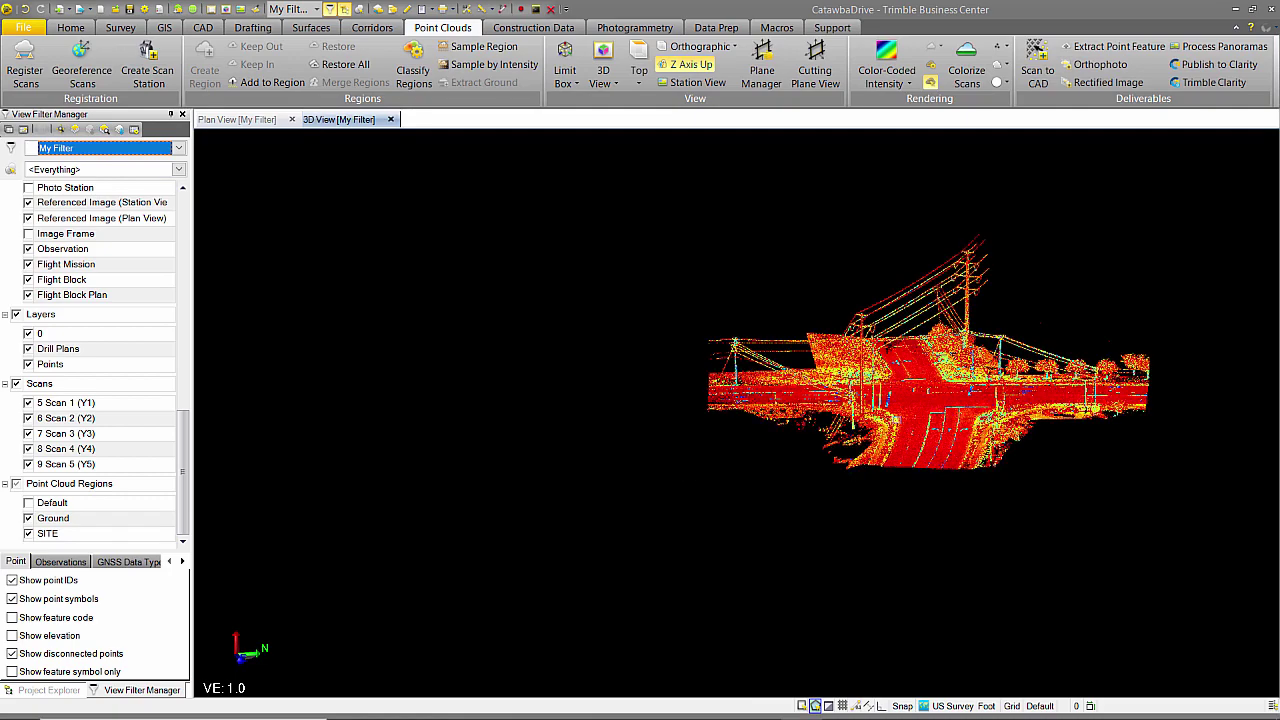
{"action": "middle_click_drag", "start_coordinate": [897, 420], "coordinate": [536, 509]}
{"action": "scroll", "coordinate": [568, 478], "scroll_direction": "up", "scroll_amount": 4}
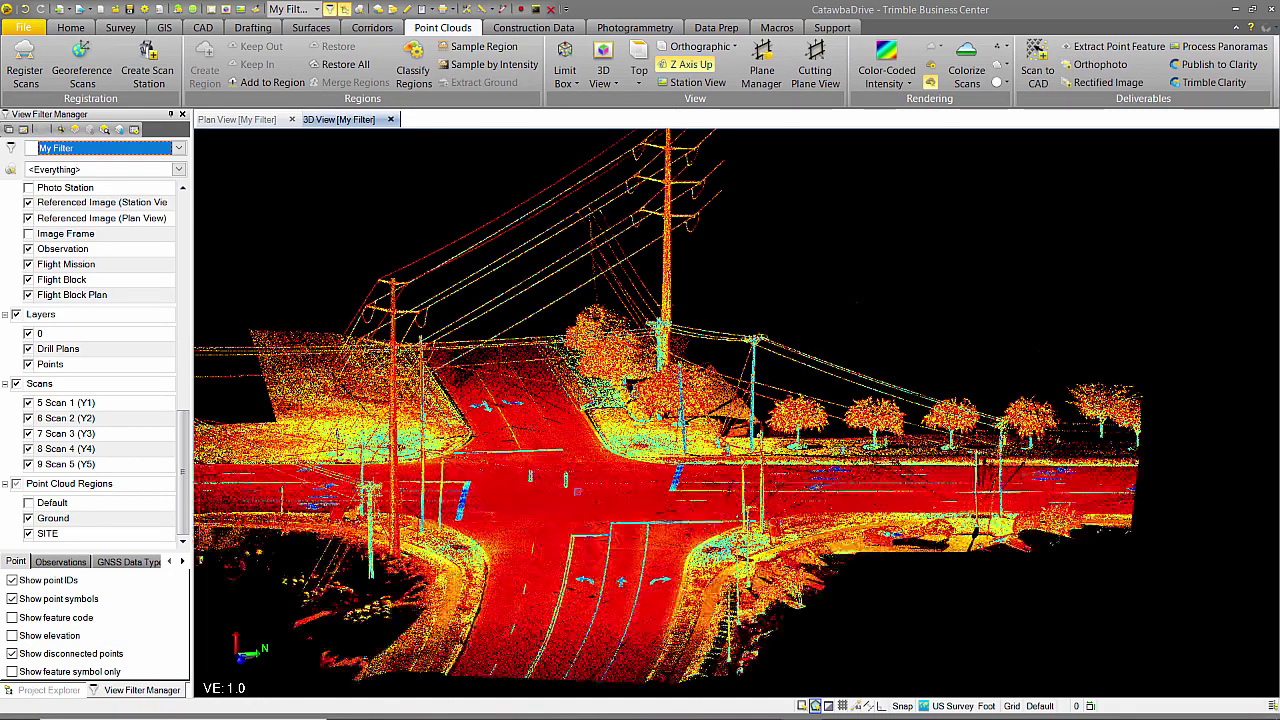
{"action": "scroll", "coordinate": [575, 485], "scroll_direction": "down", "scroll_amount": 5}
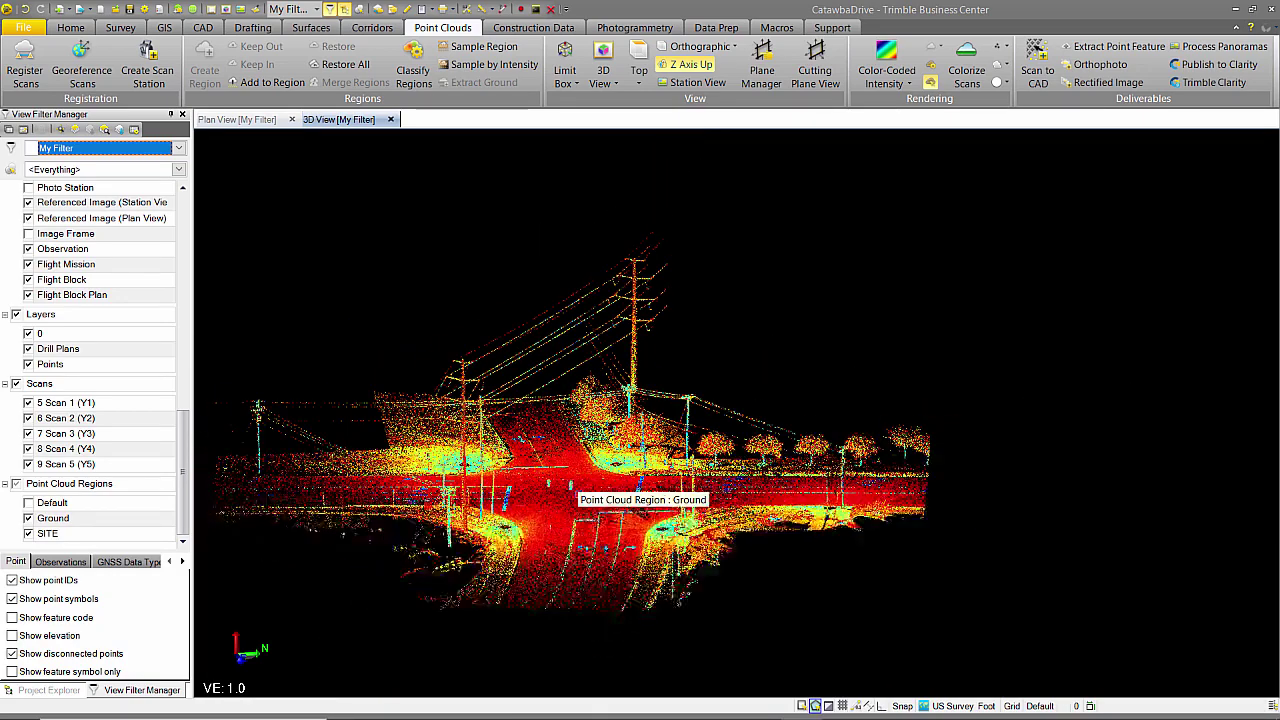